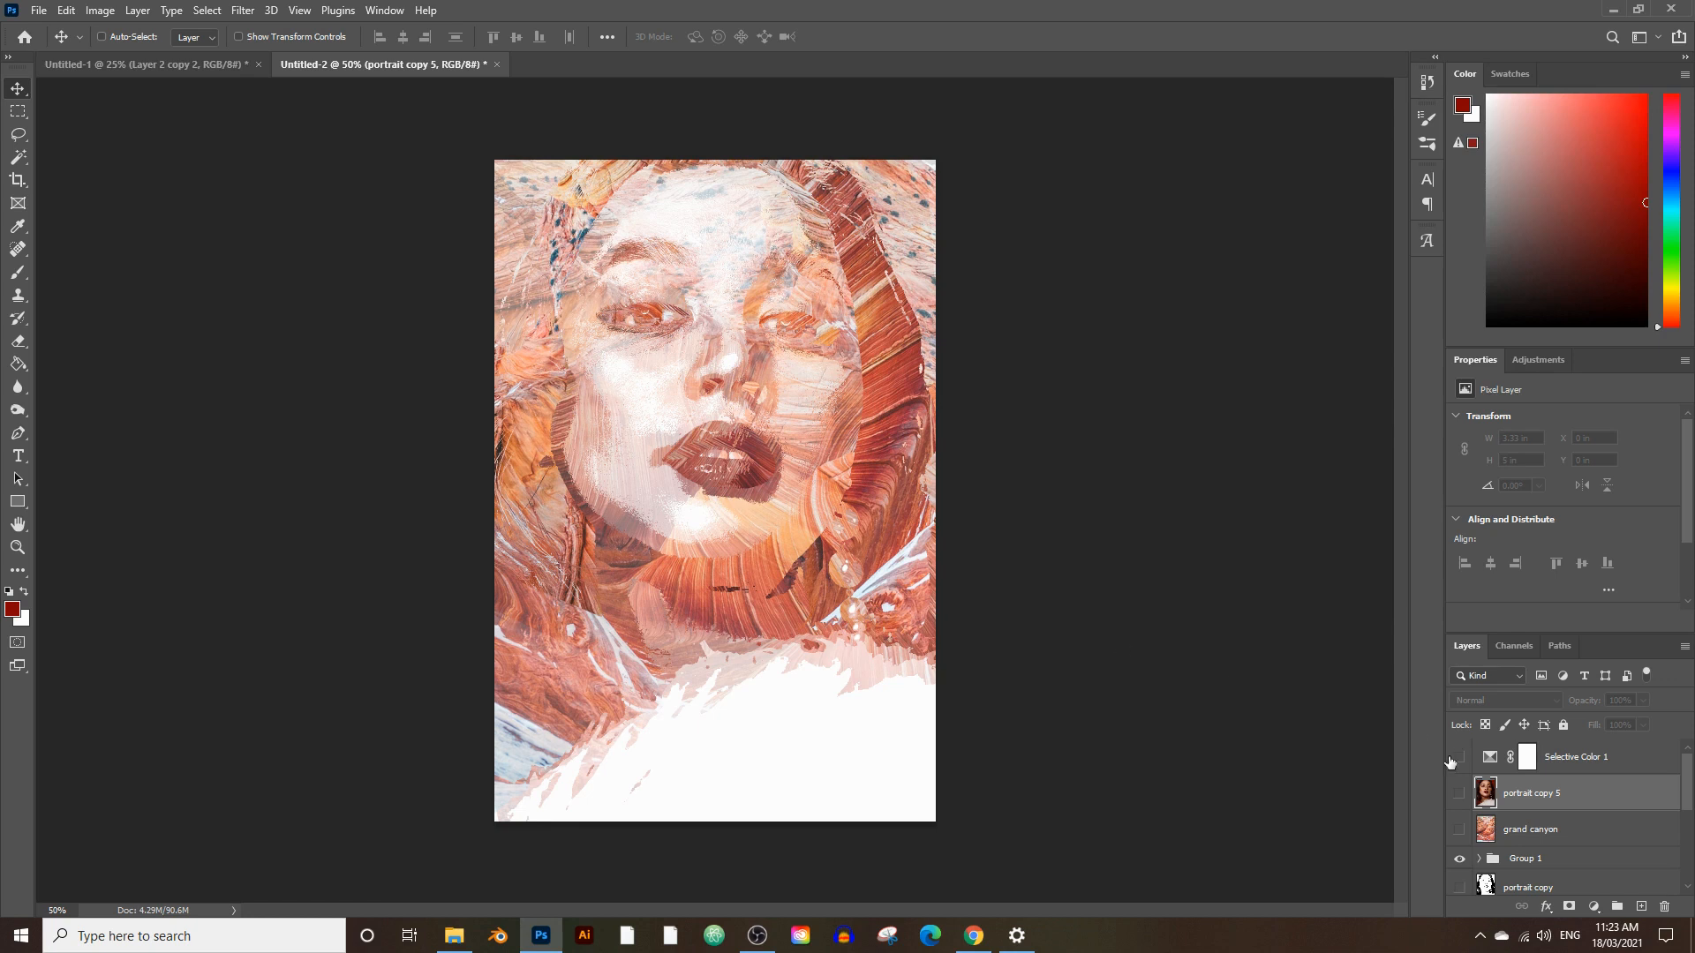
click(1459, 793)
click(1459, 830)
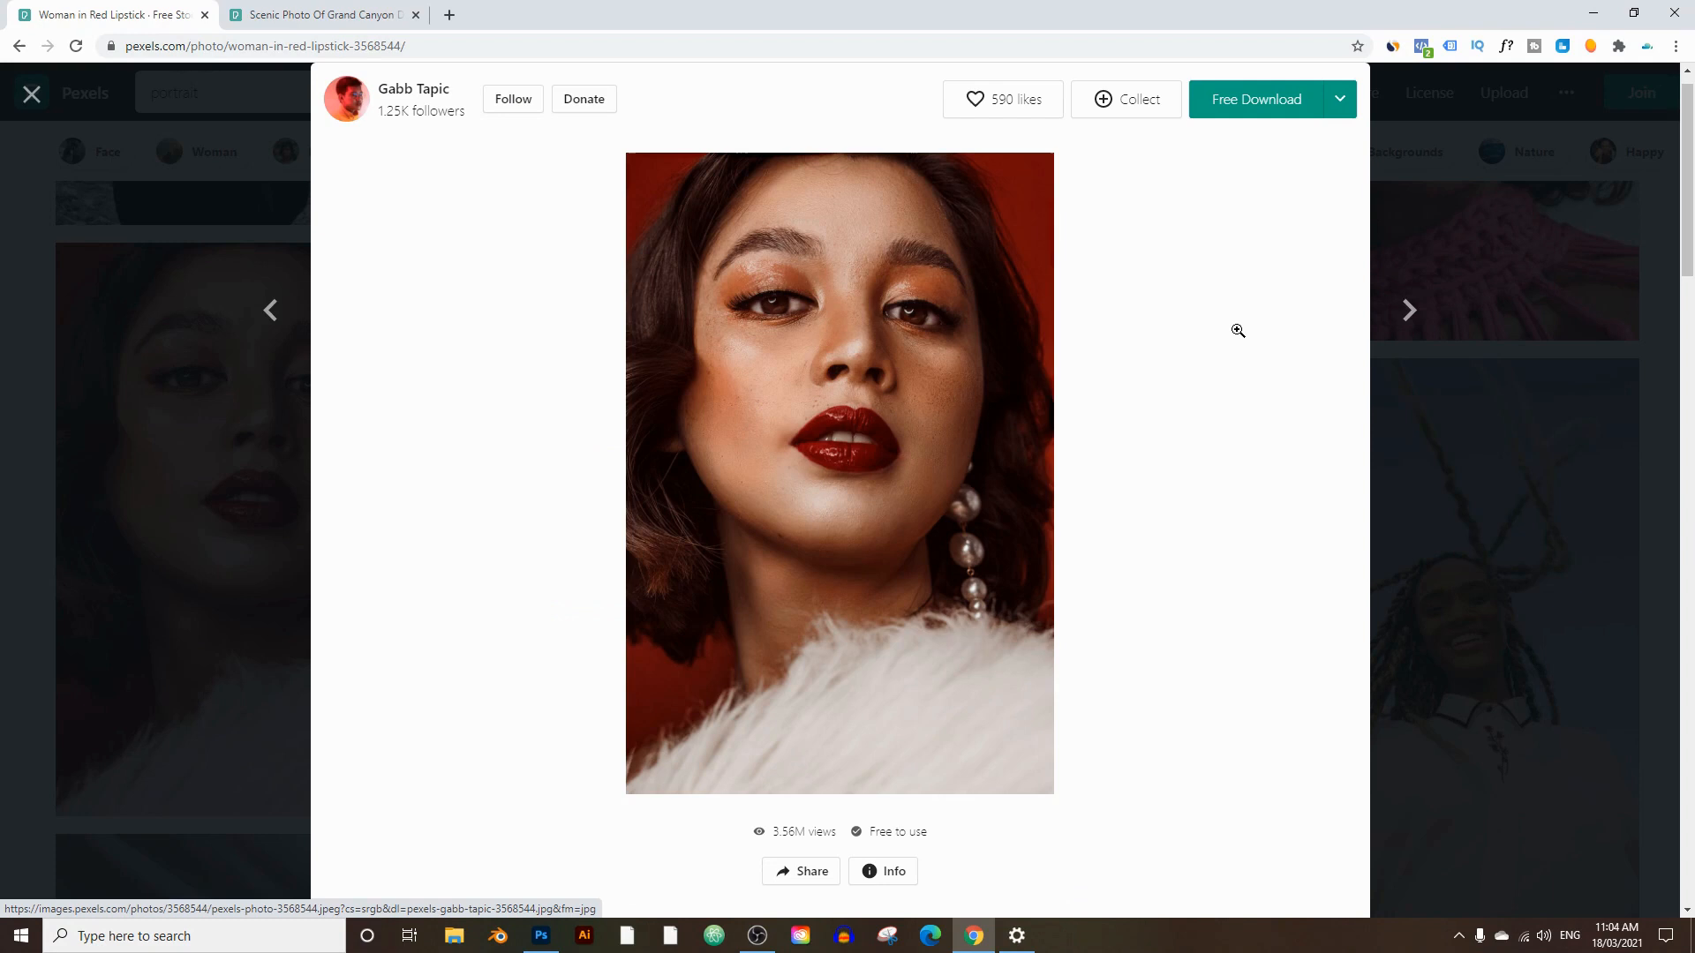
Copy the Woman in Red Lipstick photo from its Pexels page.
click(292, 14)
click(115, 14)
right_click(761, 351)
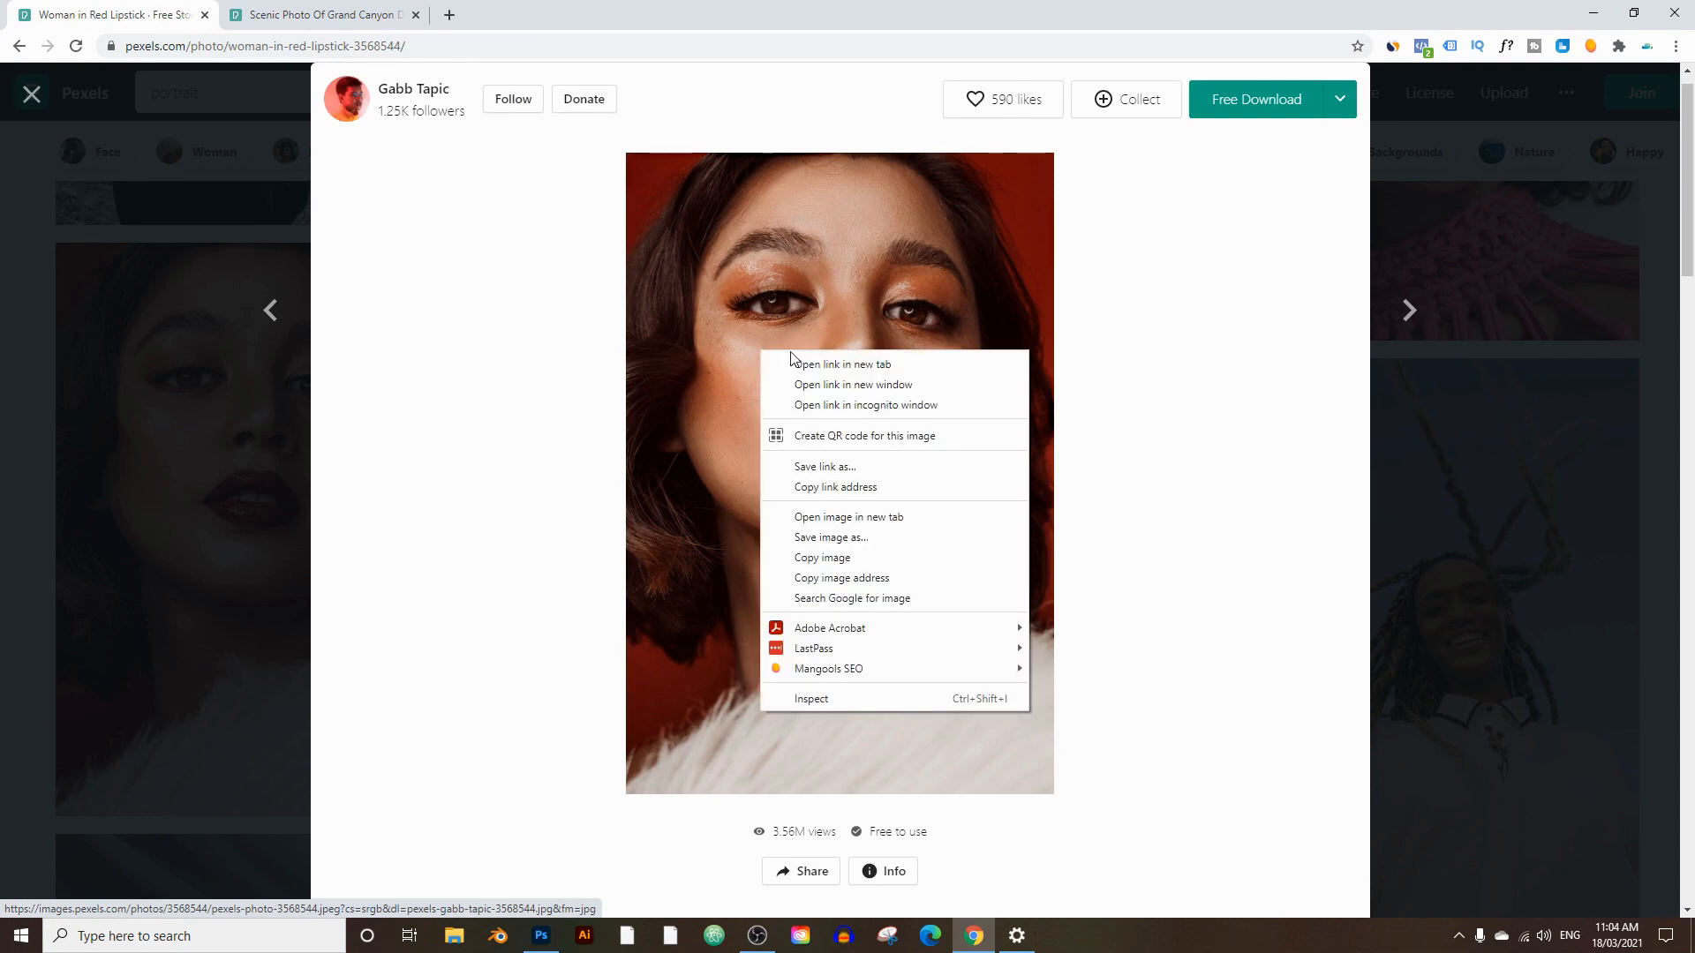
click(847, 557)
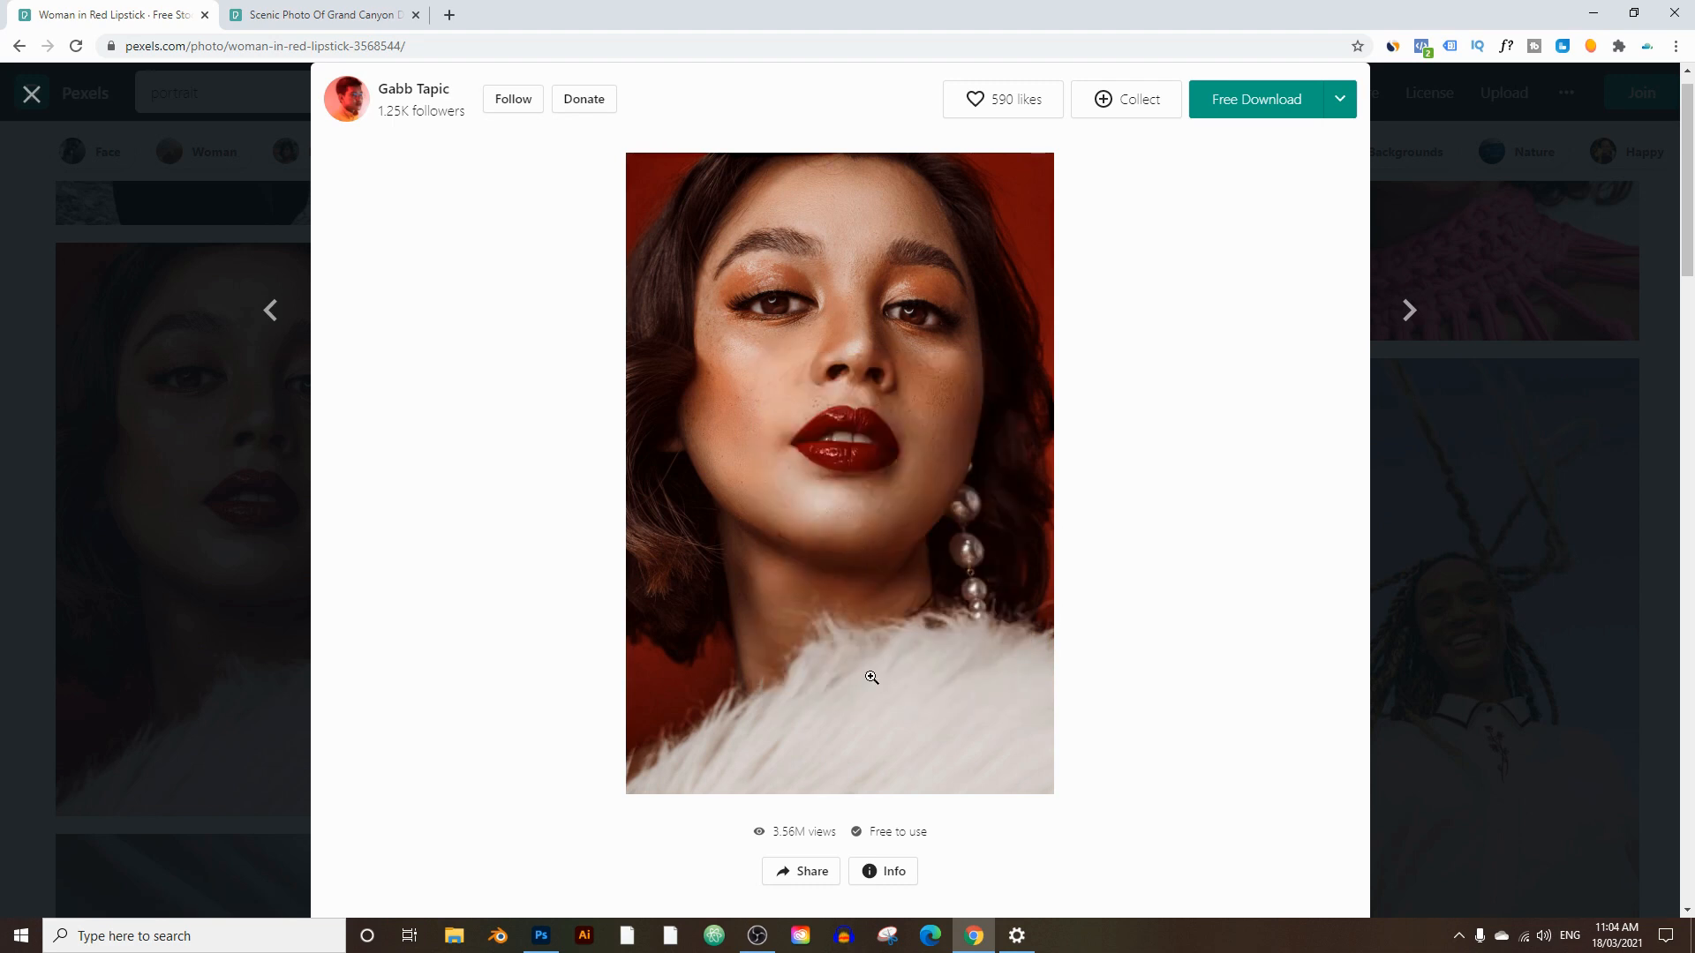
Switch to Photoshop, create a 1000 × 1500 pixel RGB document at 300 pixels/inch with a white background, and paste the portrait photo.
click(541, 936)
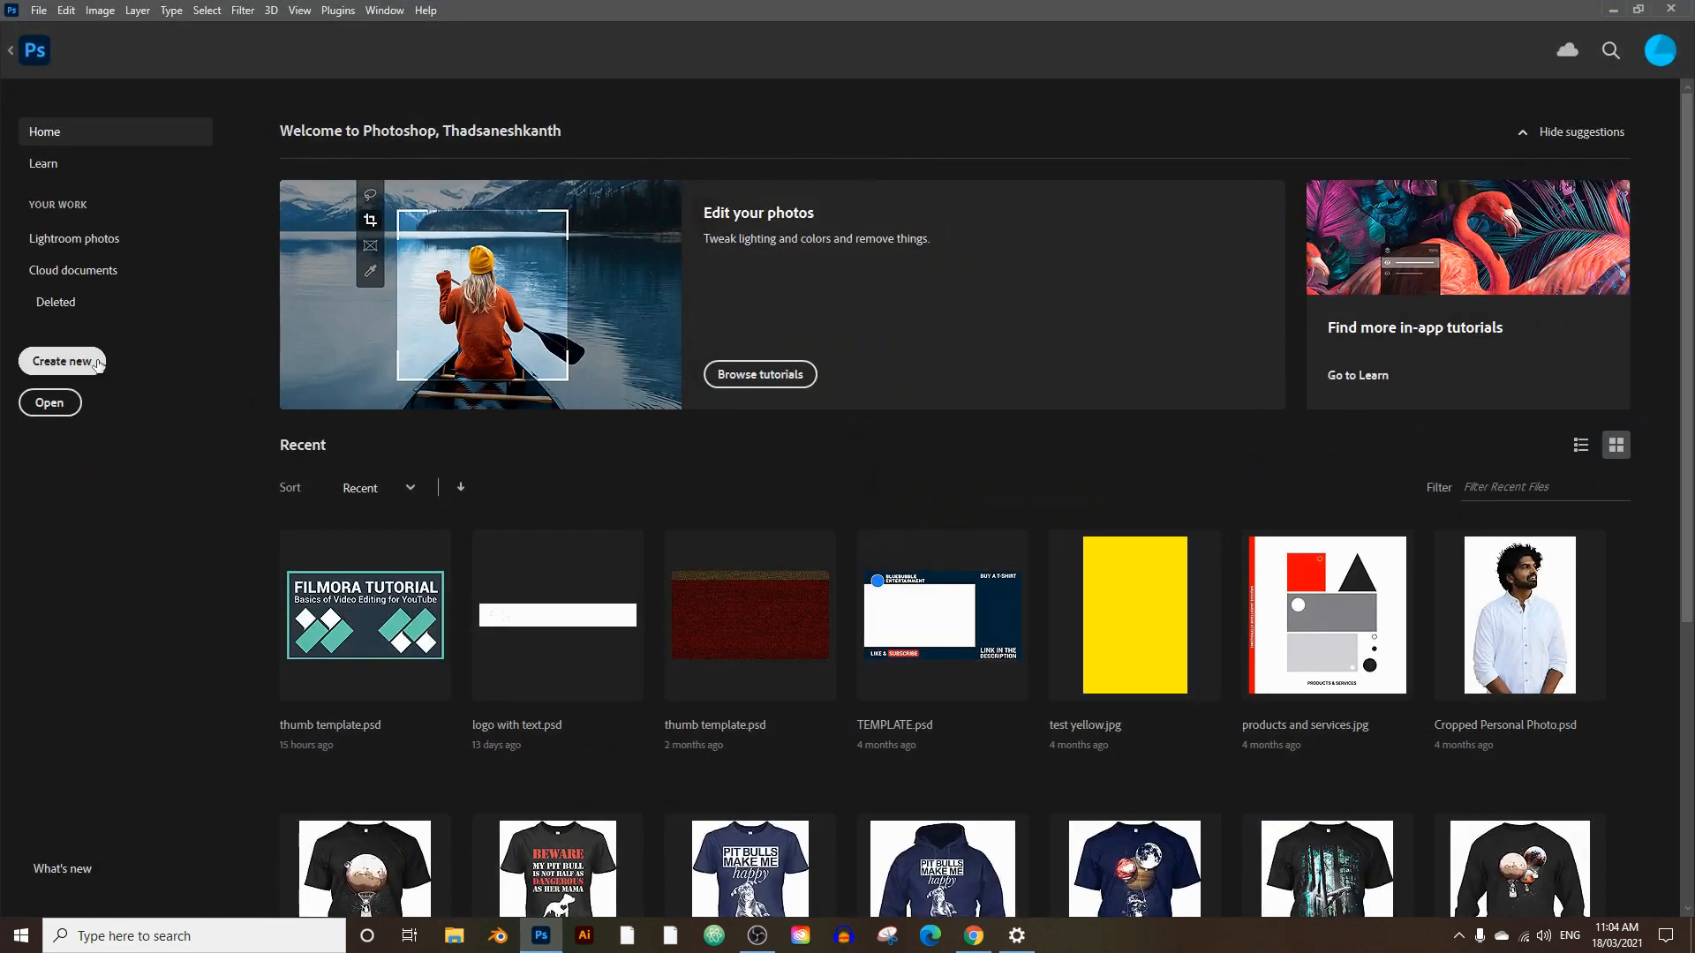
click(39, 10)
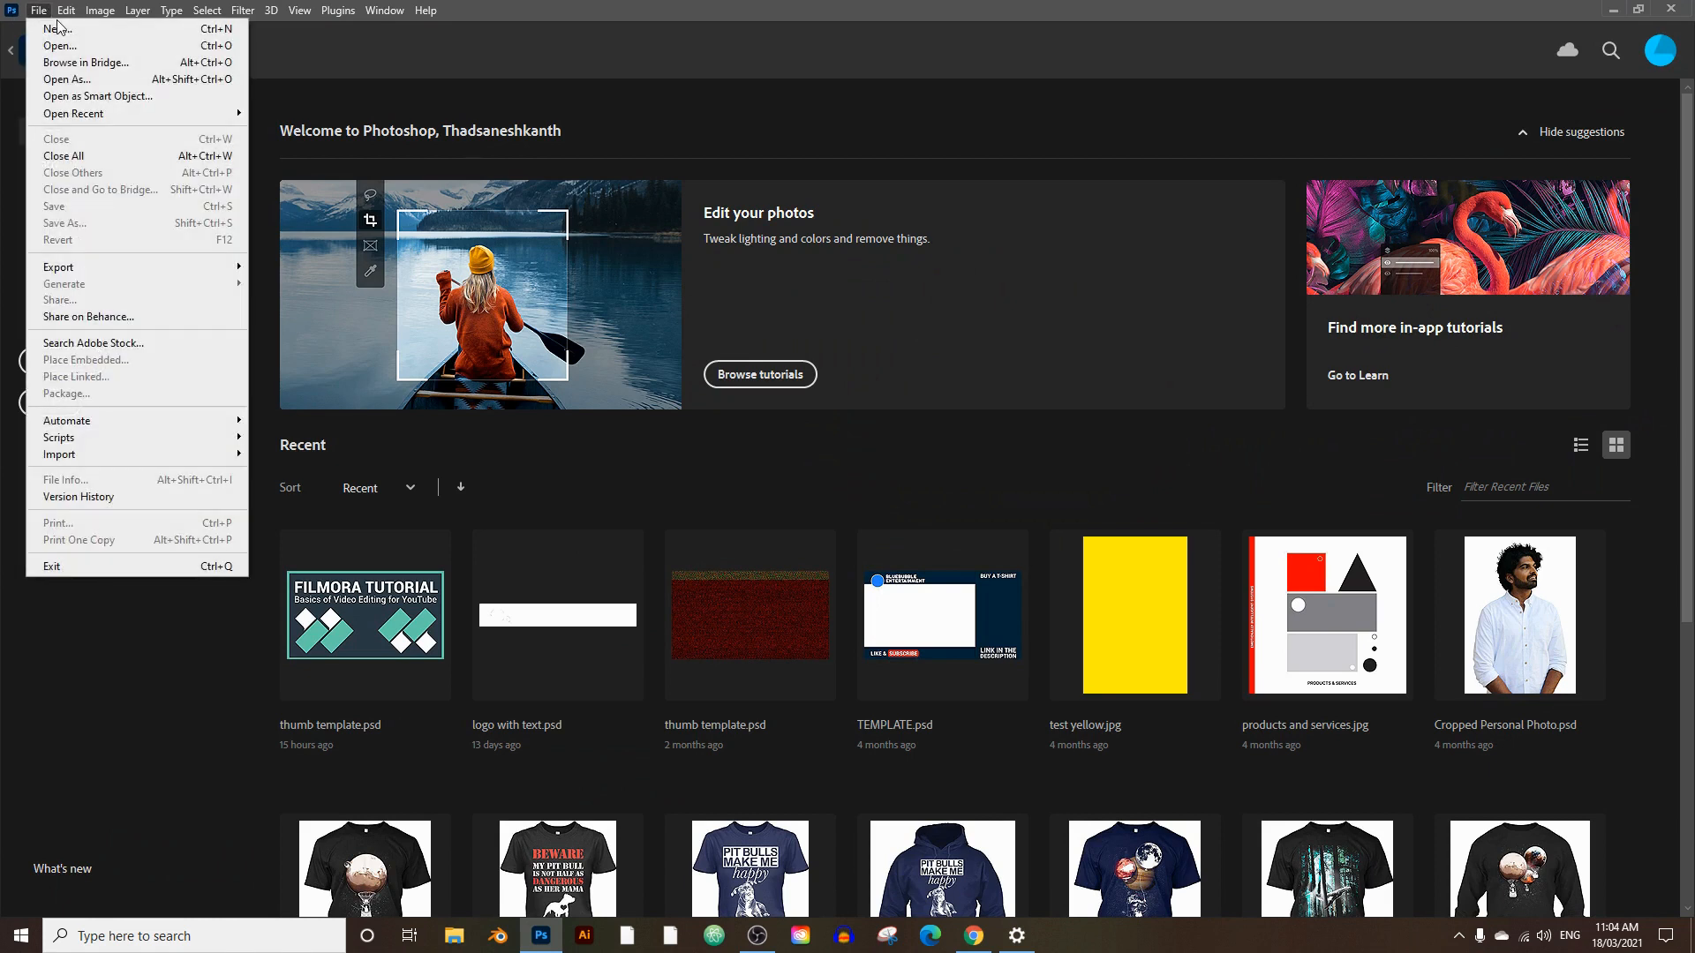
click(60, 32)
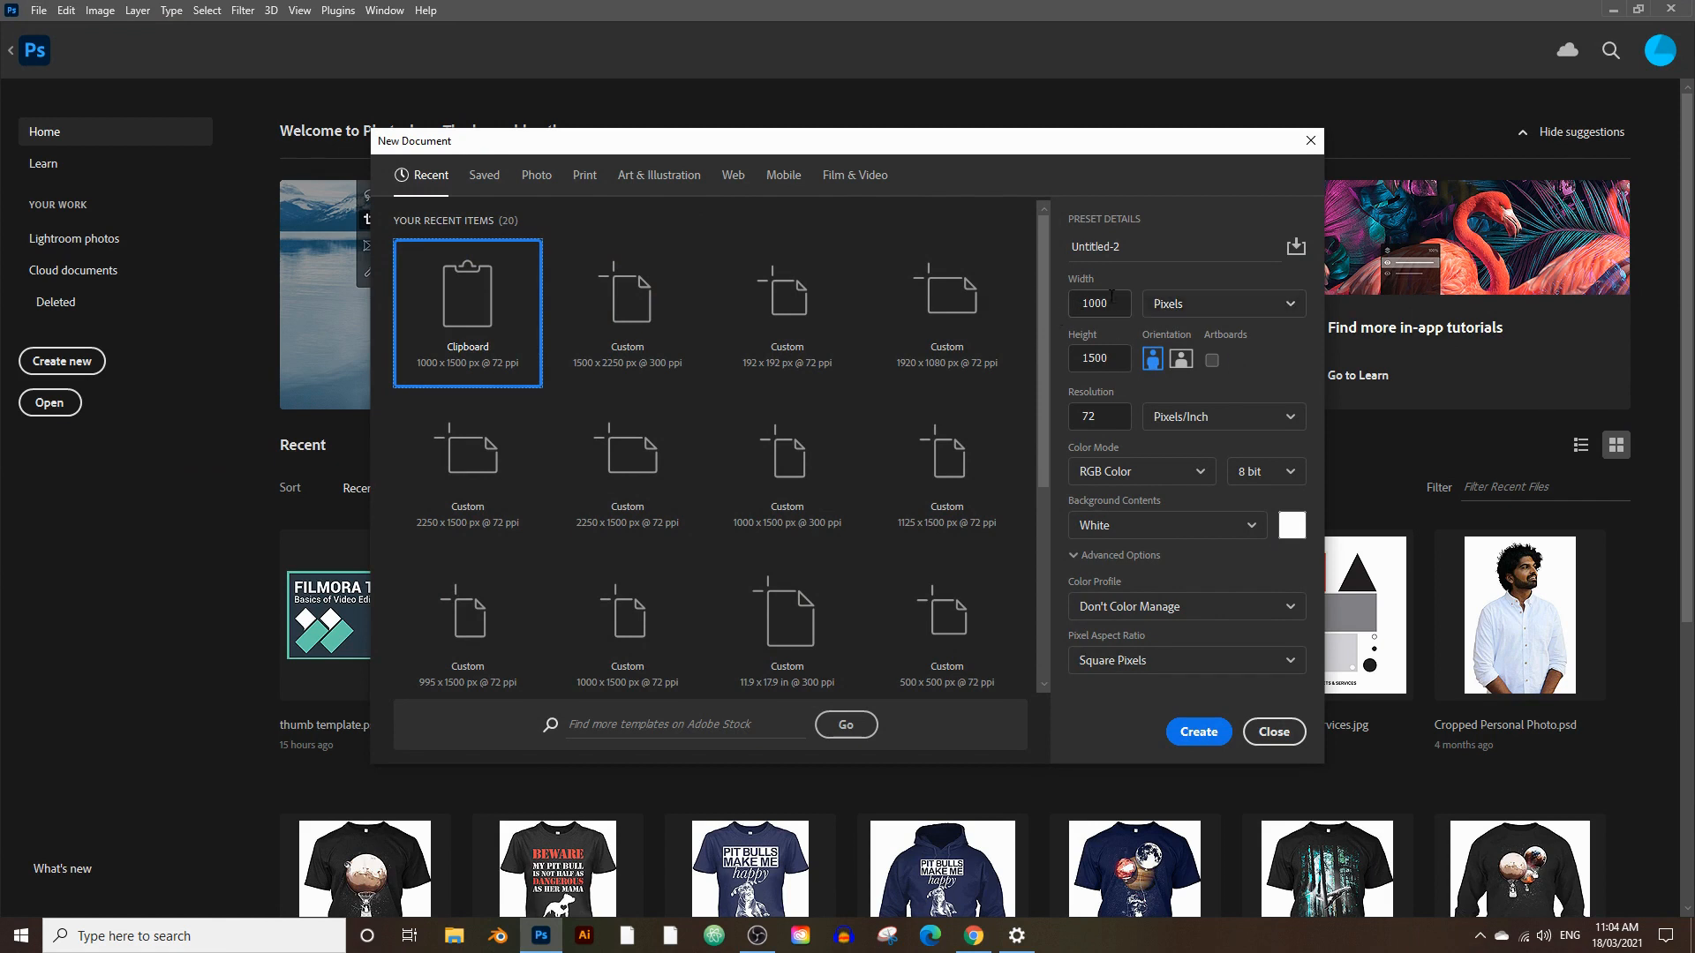
double_click(1120, 409)
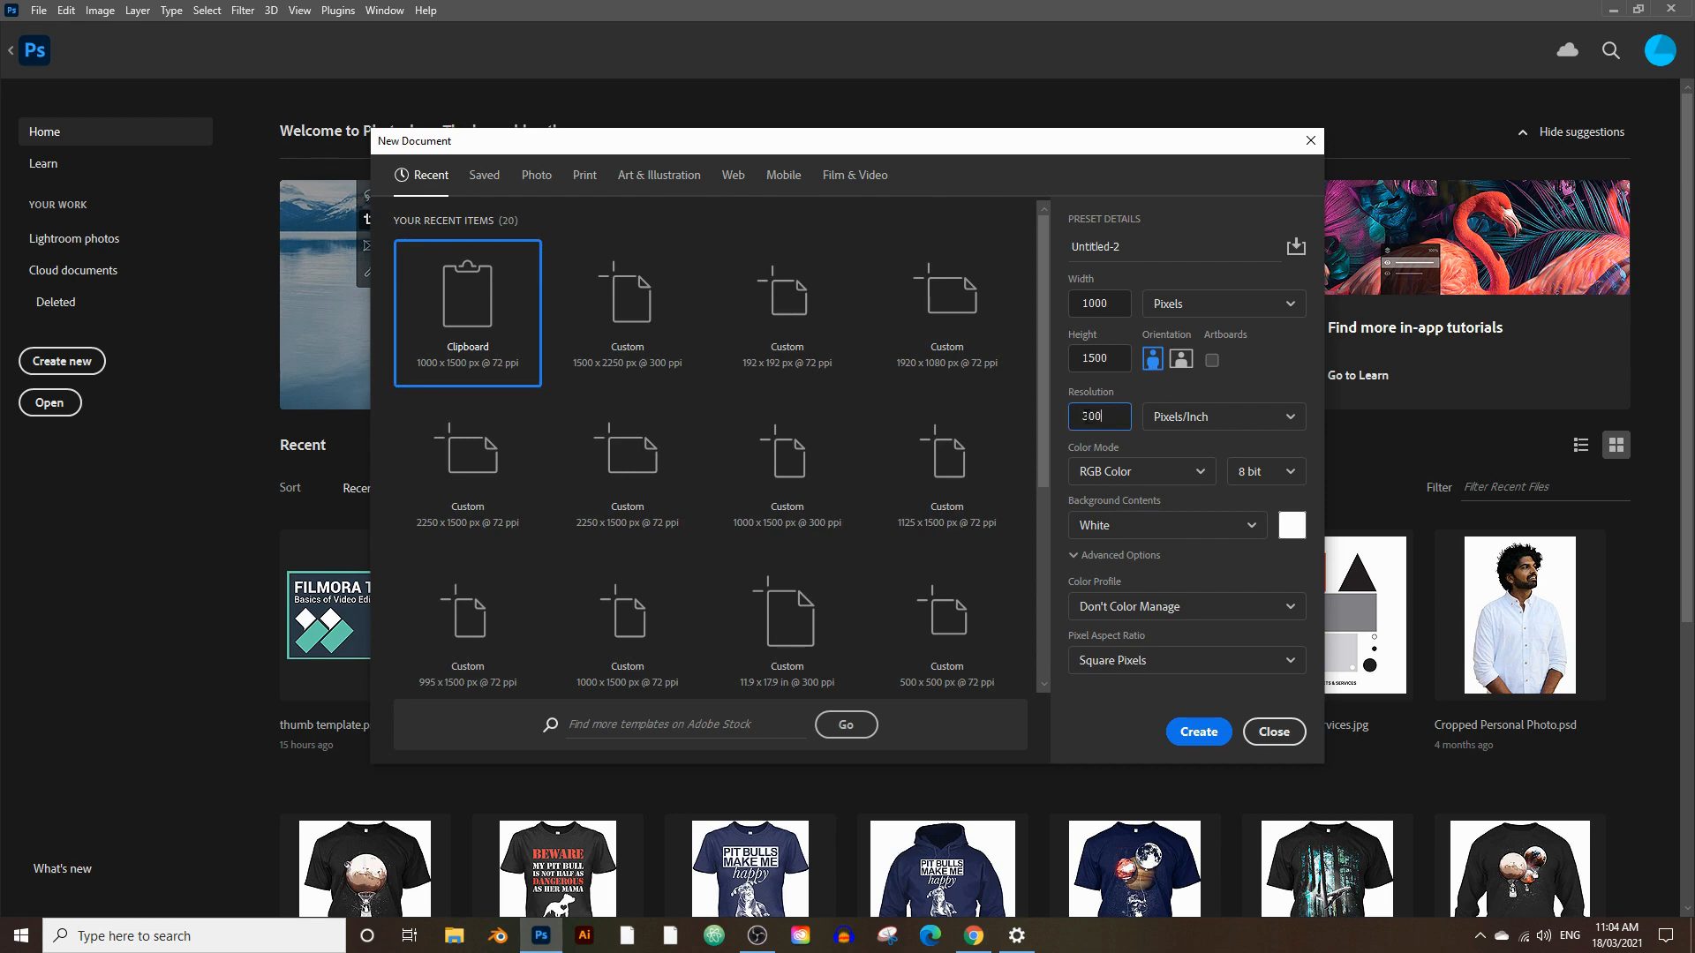
click(1223, 416)
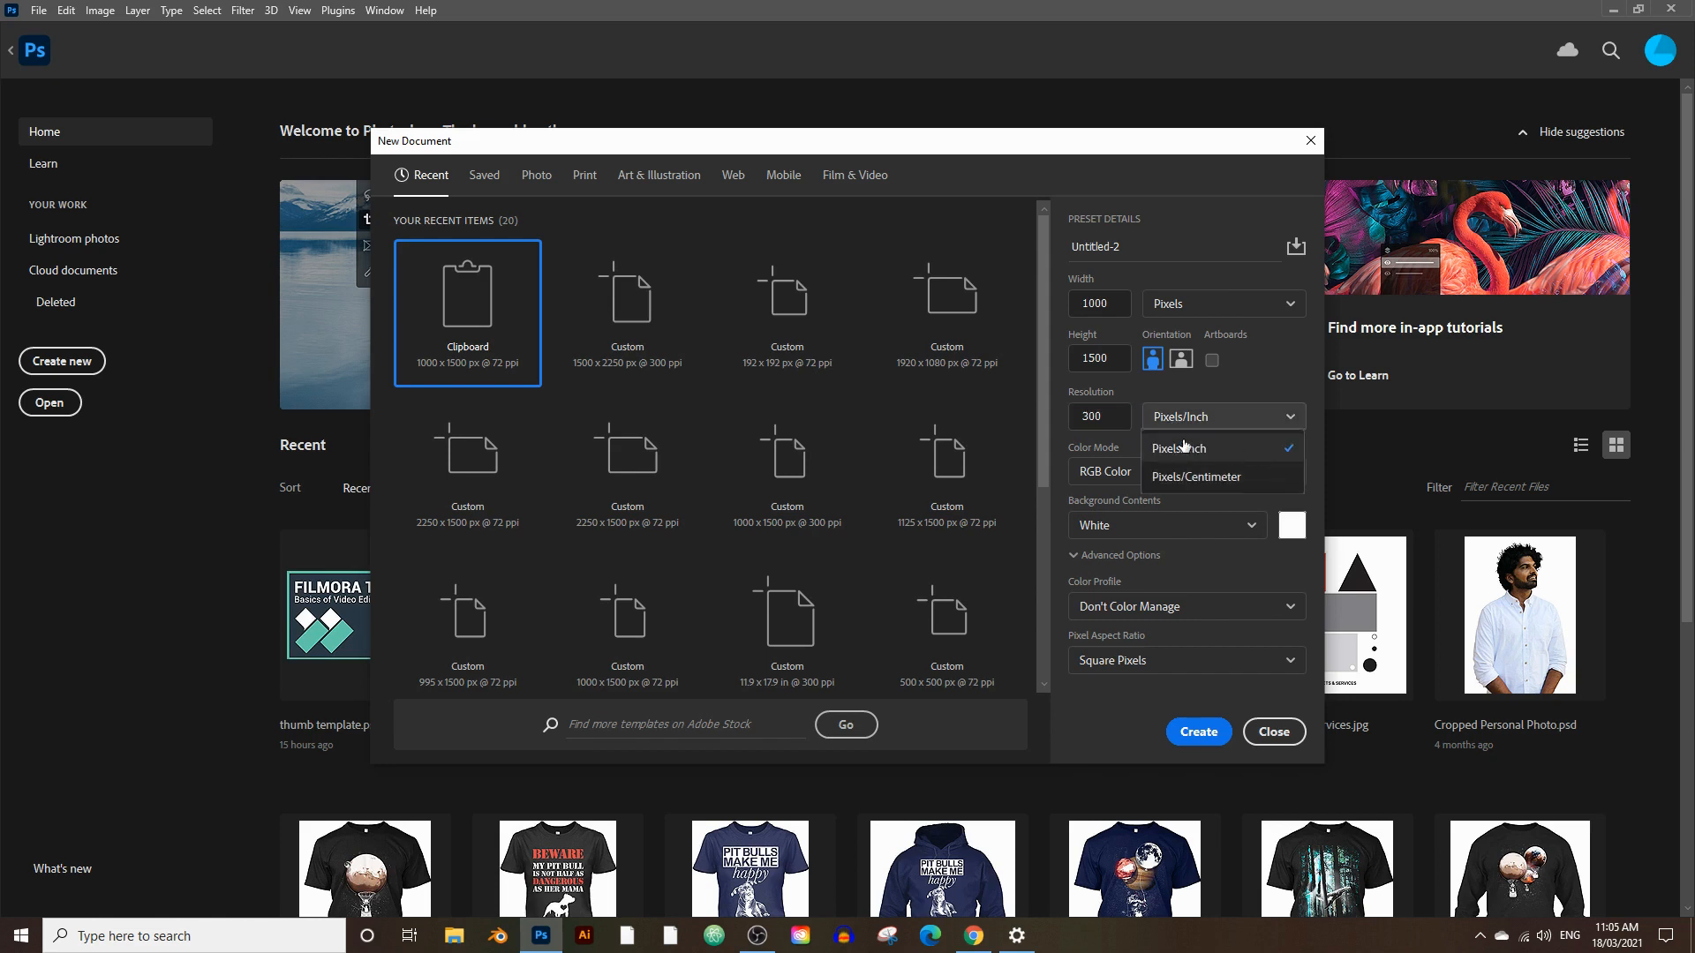
click(1254, 390)
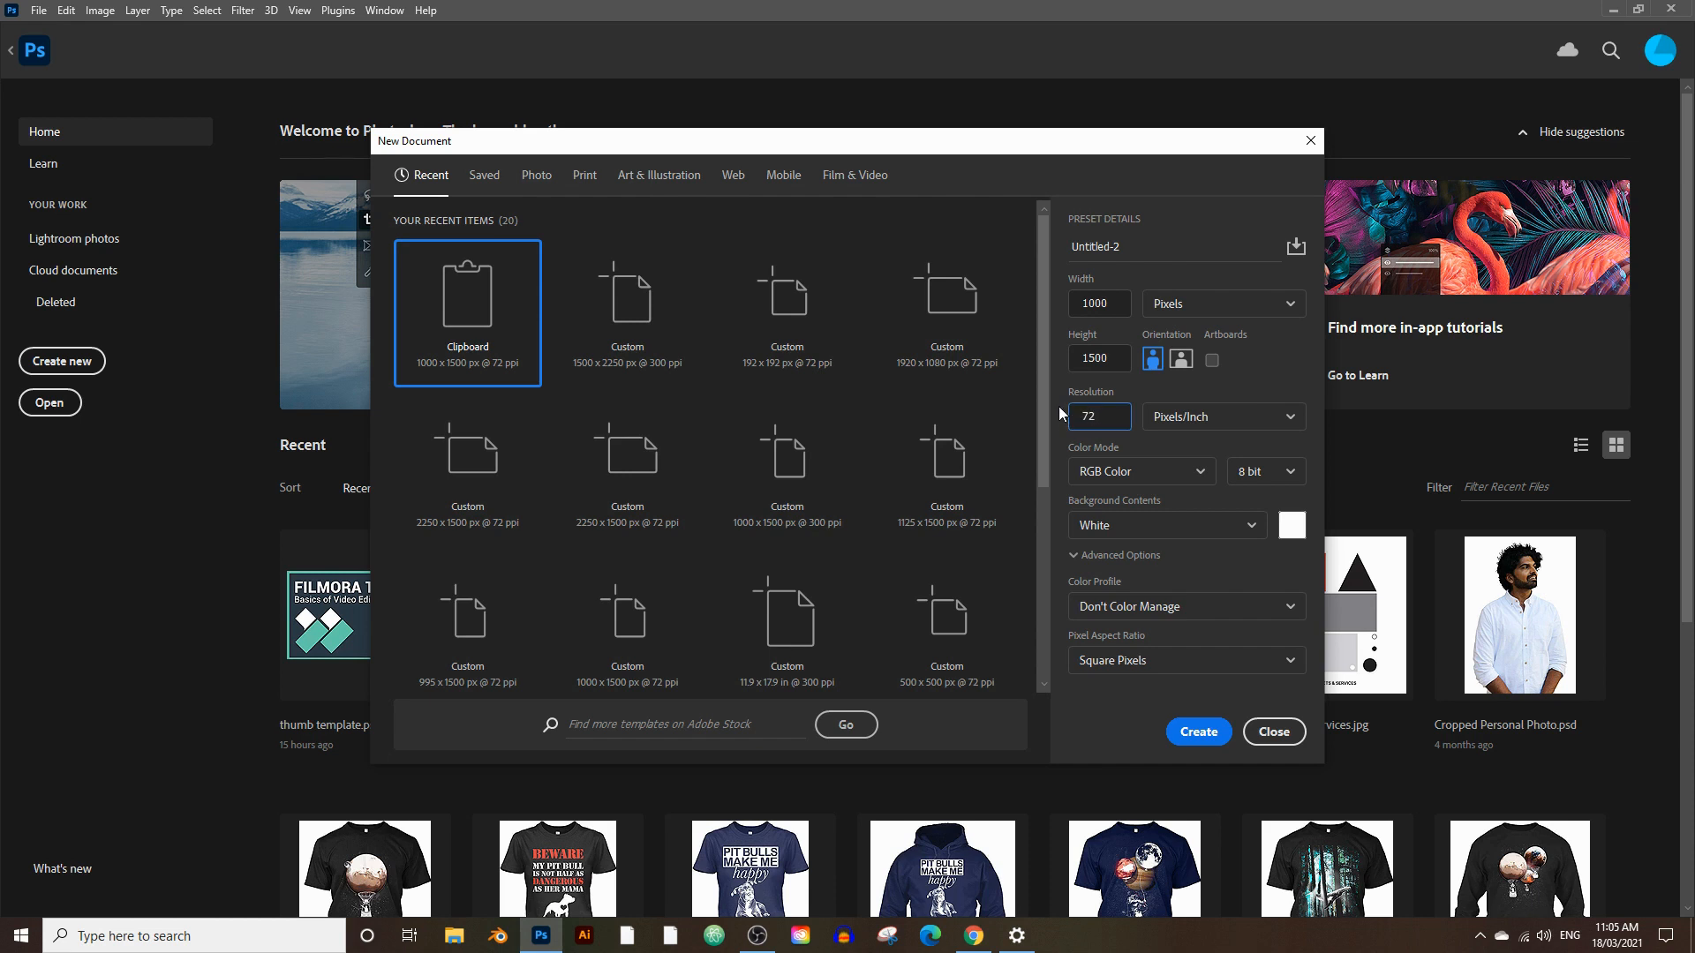
double_click(1110, 417)
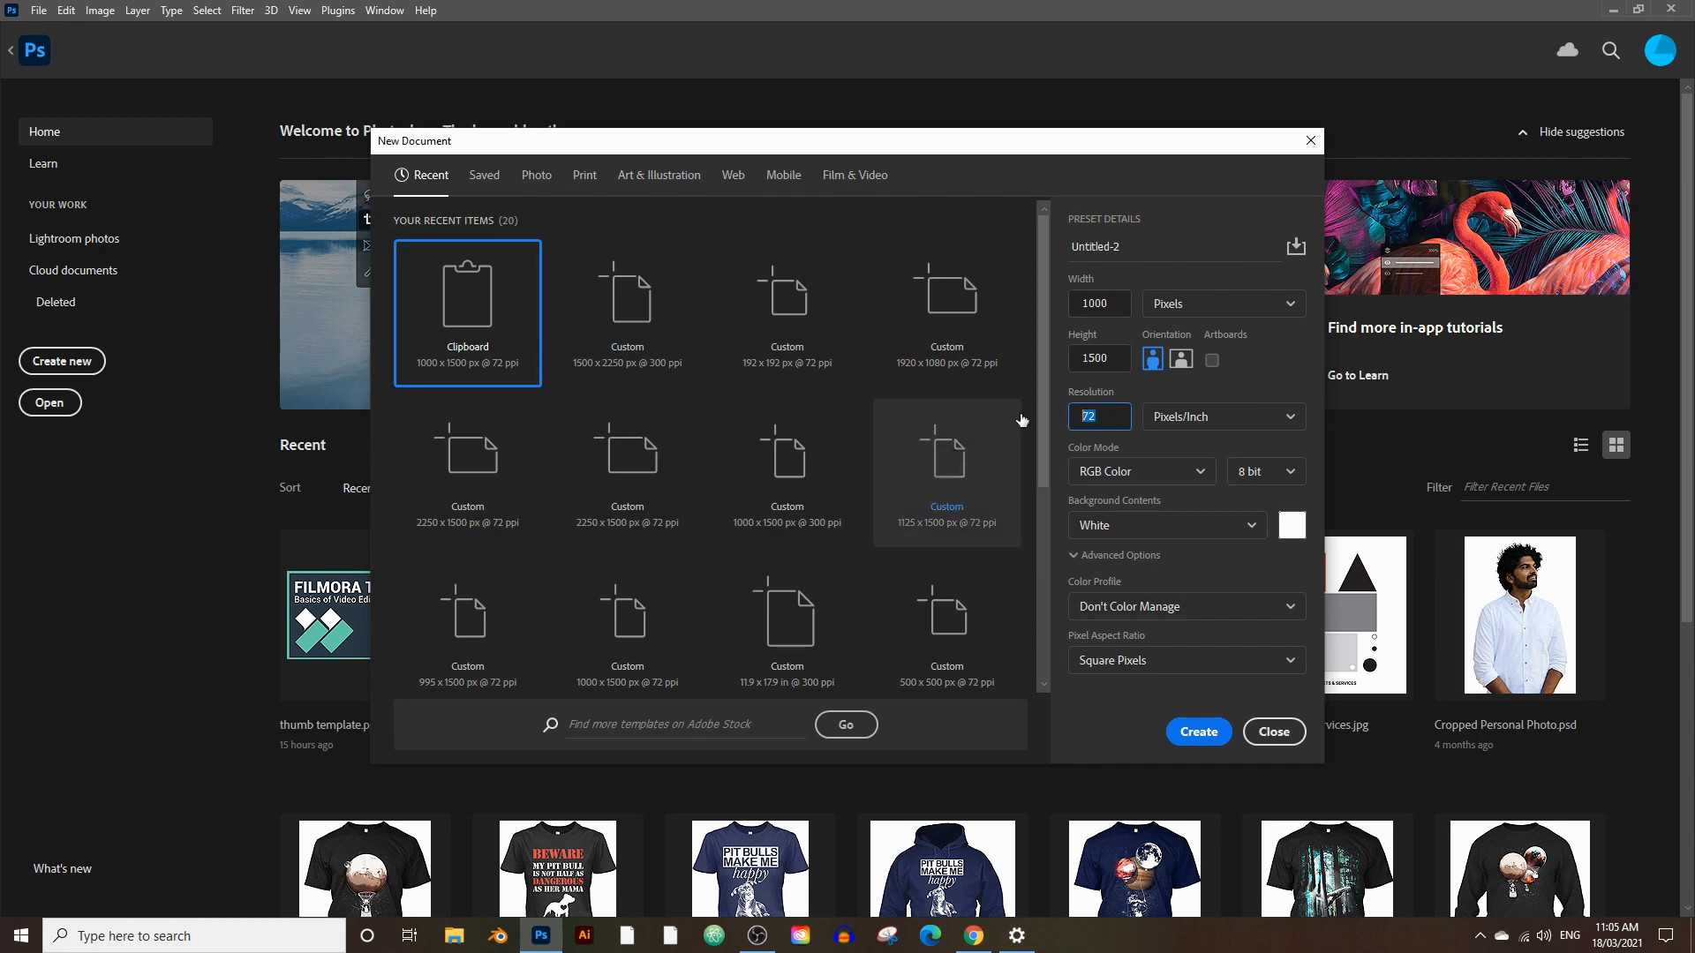
text(300)
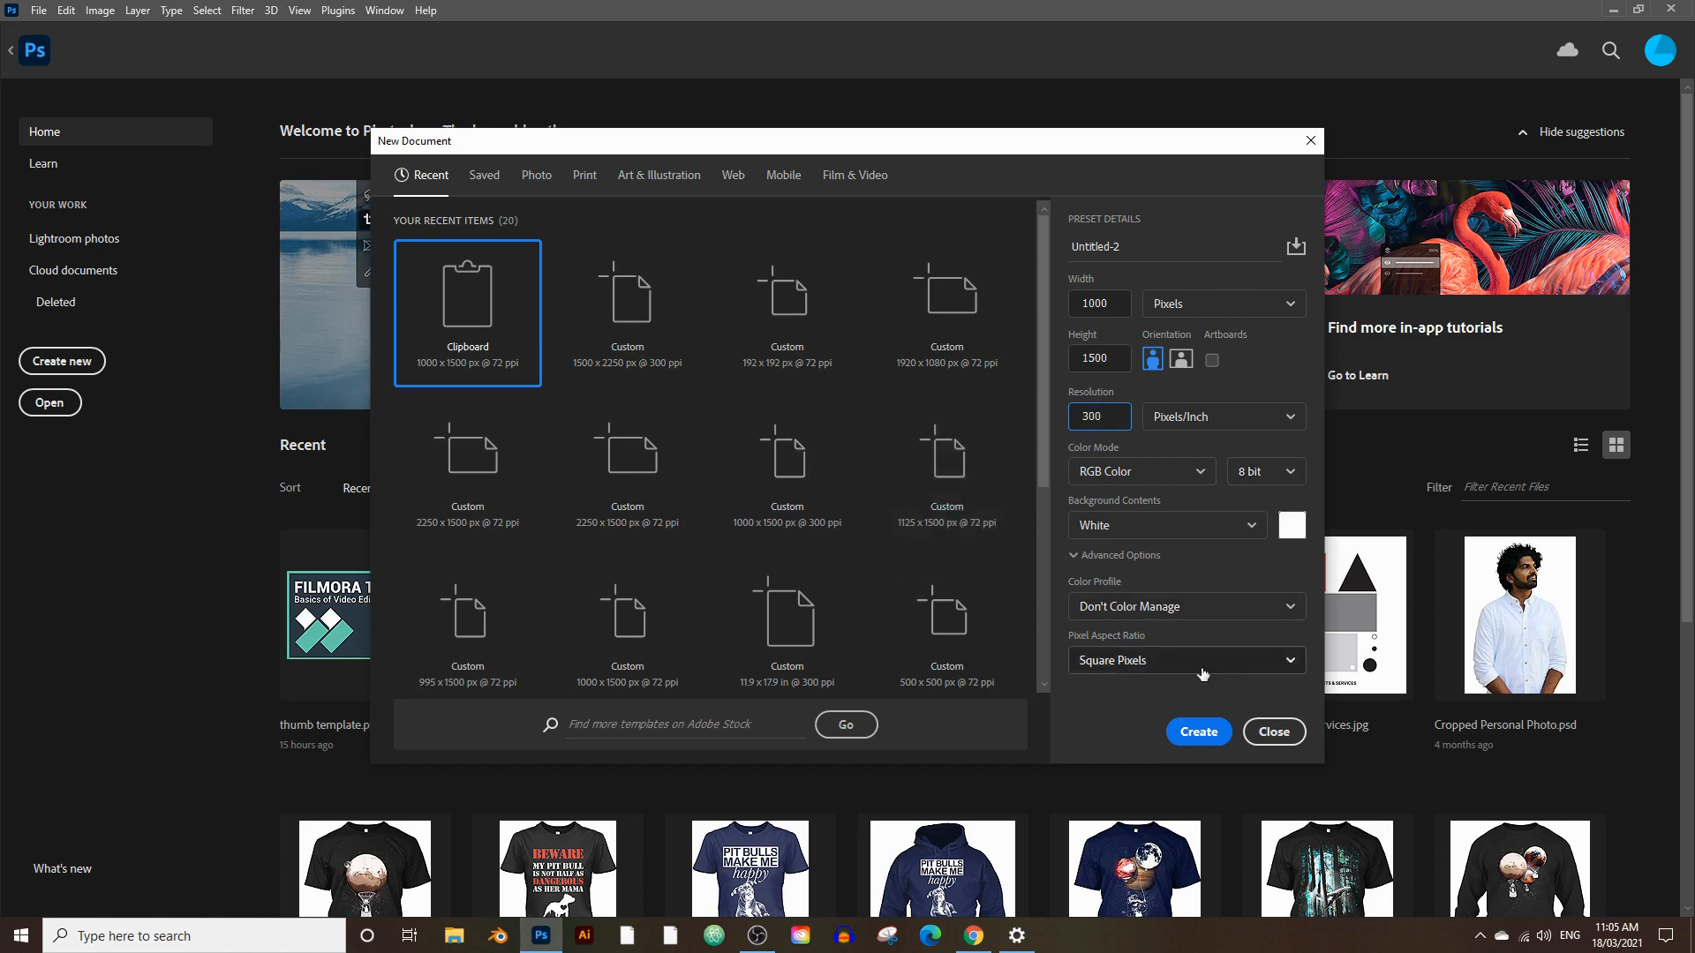
click(1210, 746)
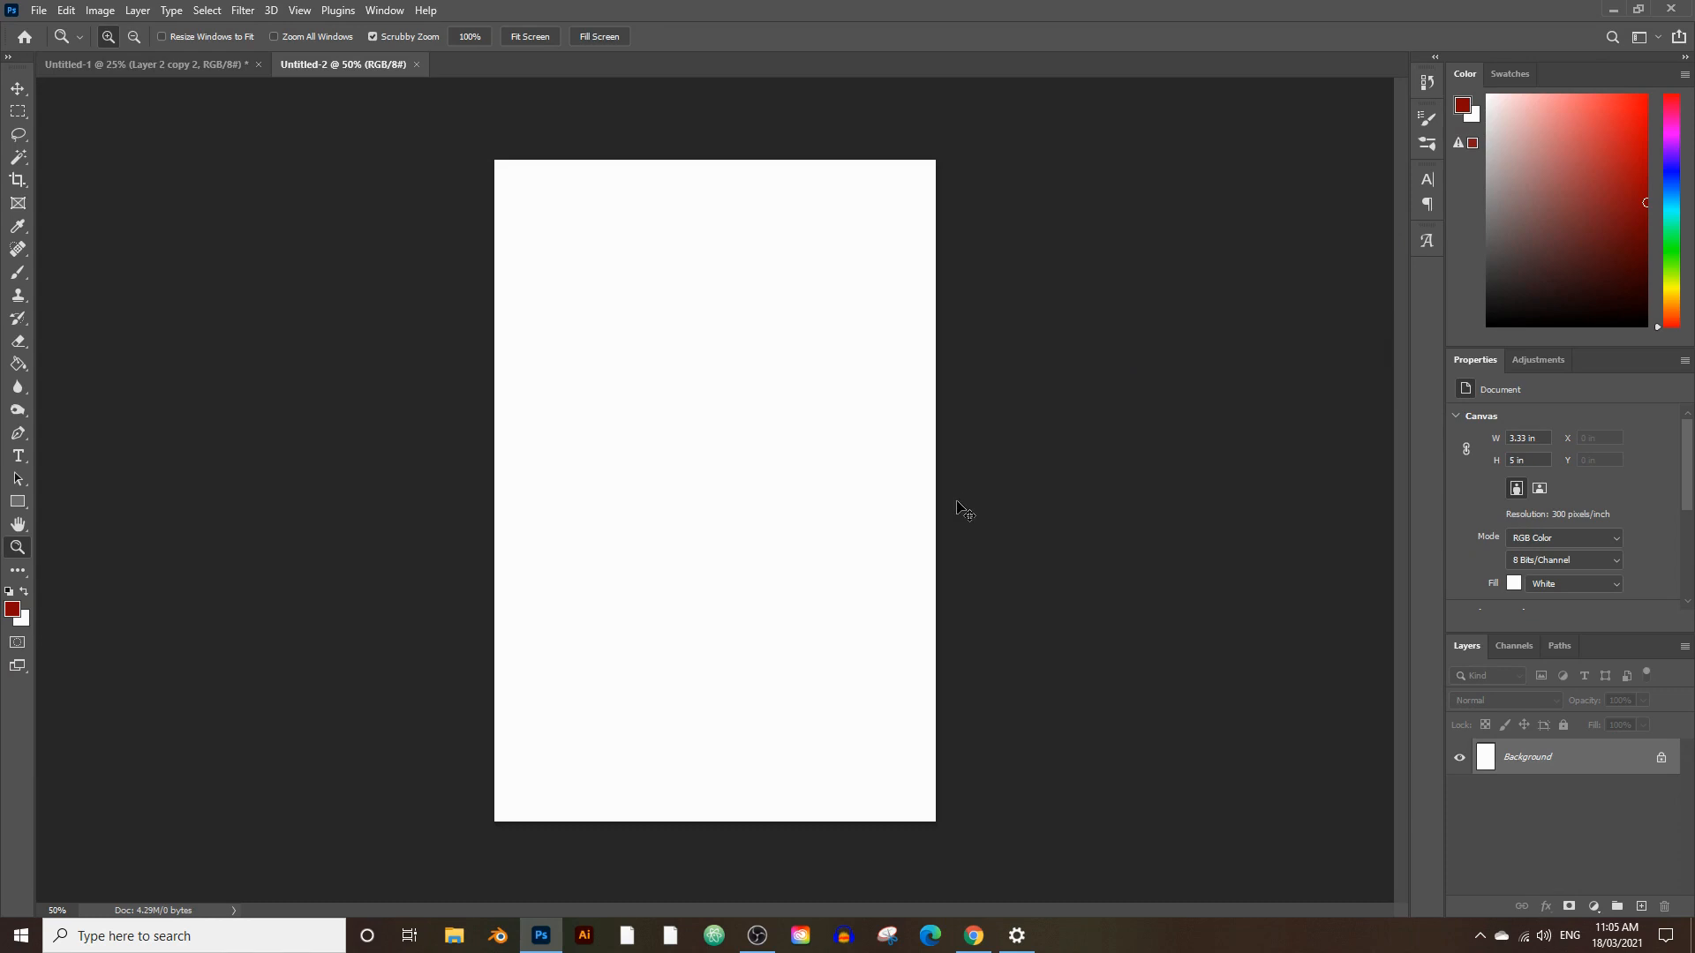
key(ctrl+v)
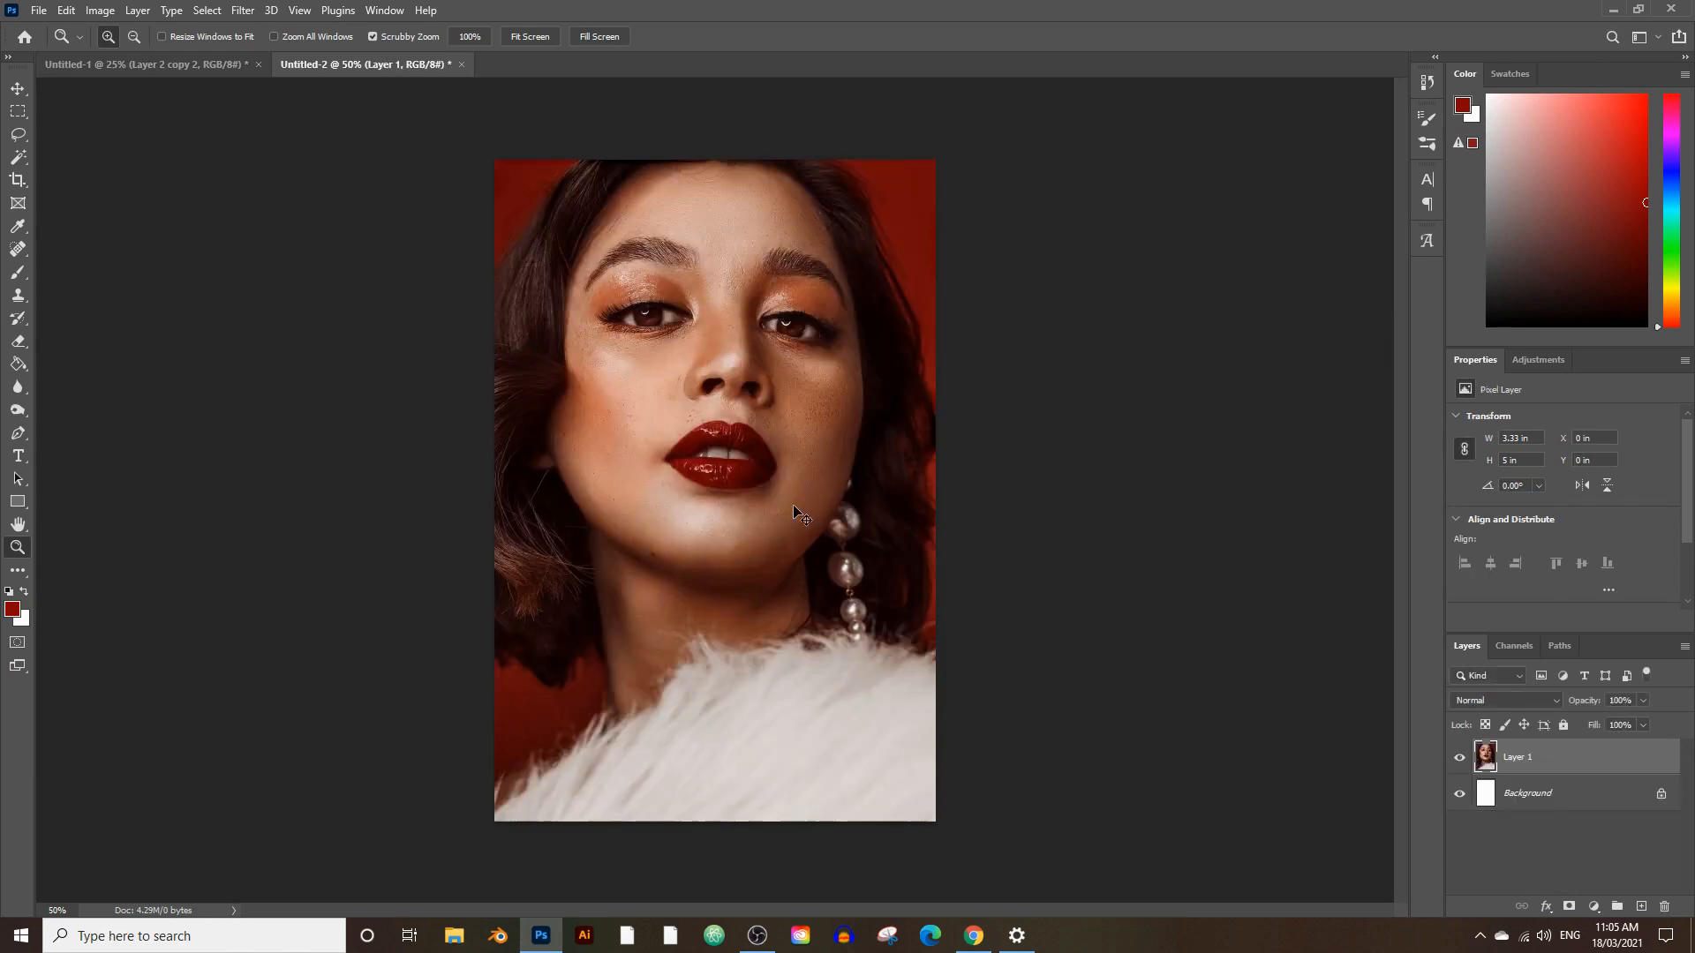
click(68, 10)
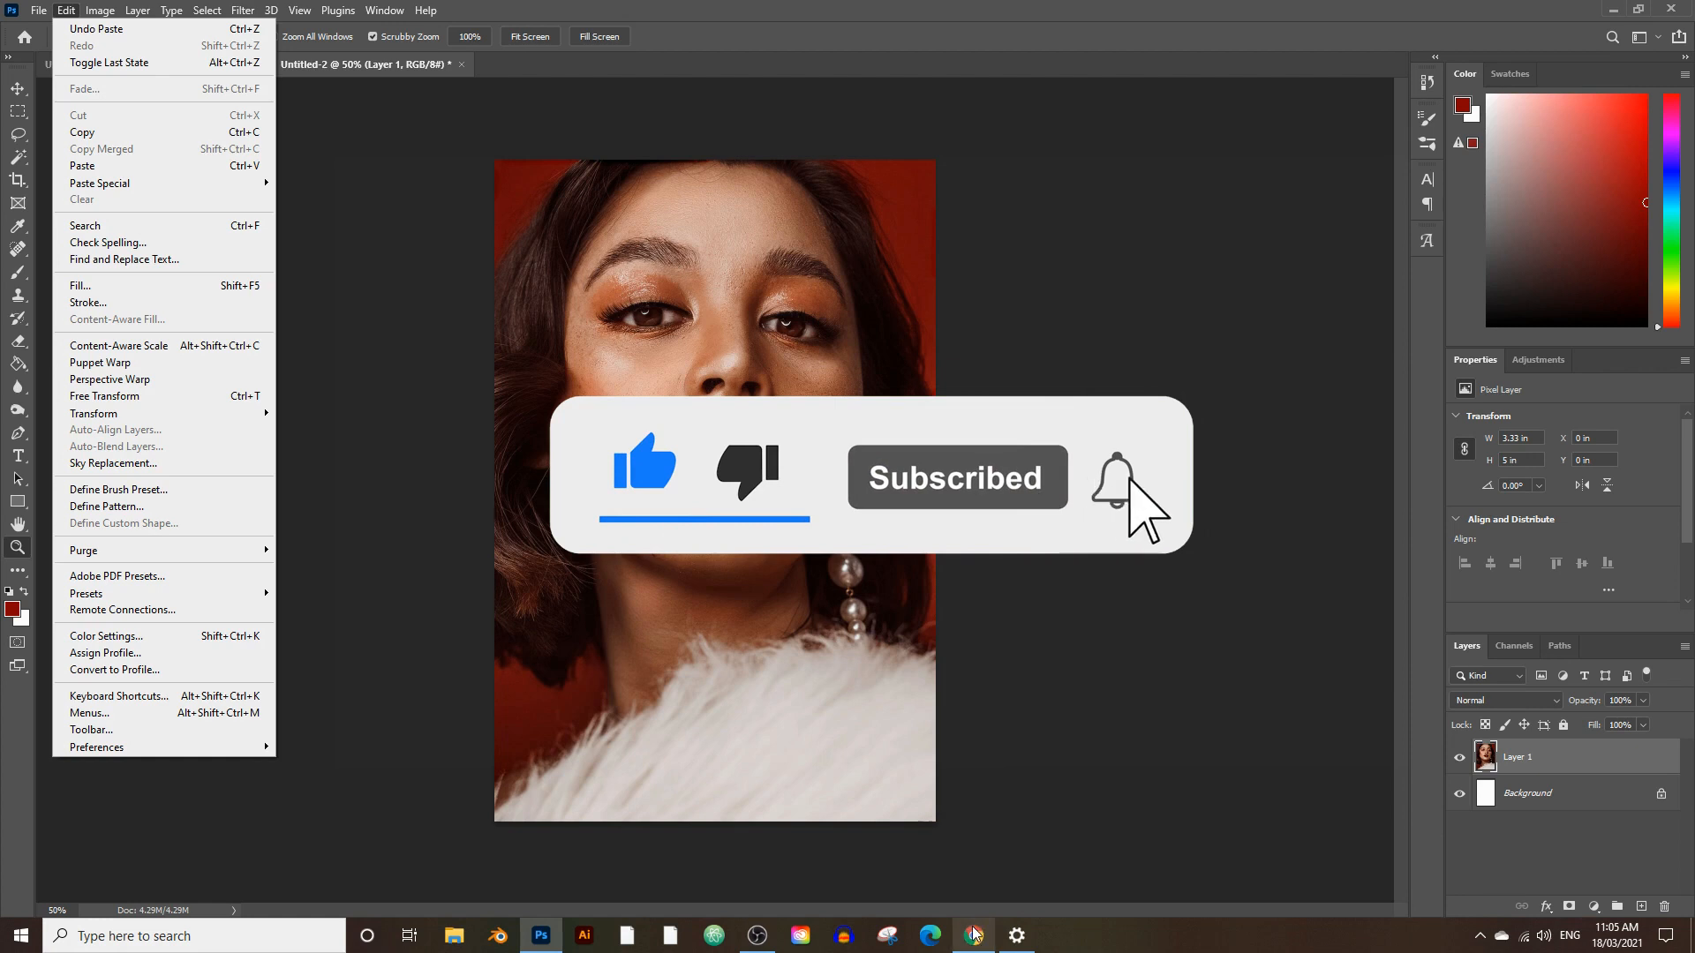
Copy the Grand Canyon photo from its Pexels page in Chrome and paste it into the Photoshop document above the portrait.
mouse_move(980, 938)
click(987, 861)
click(353, 15)
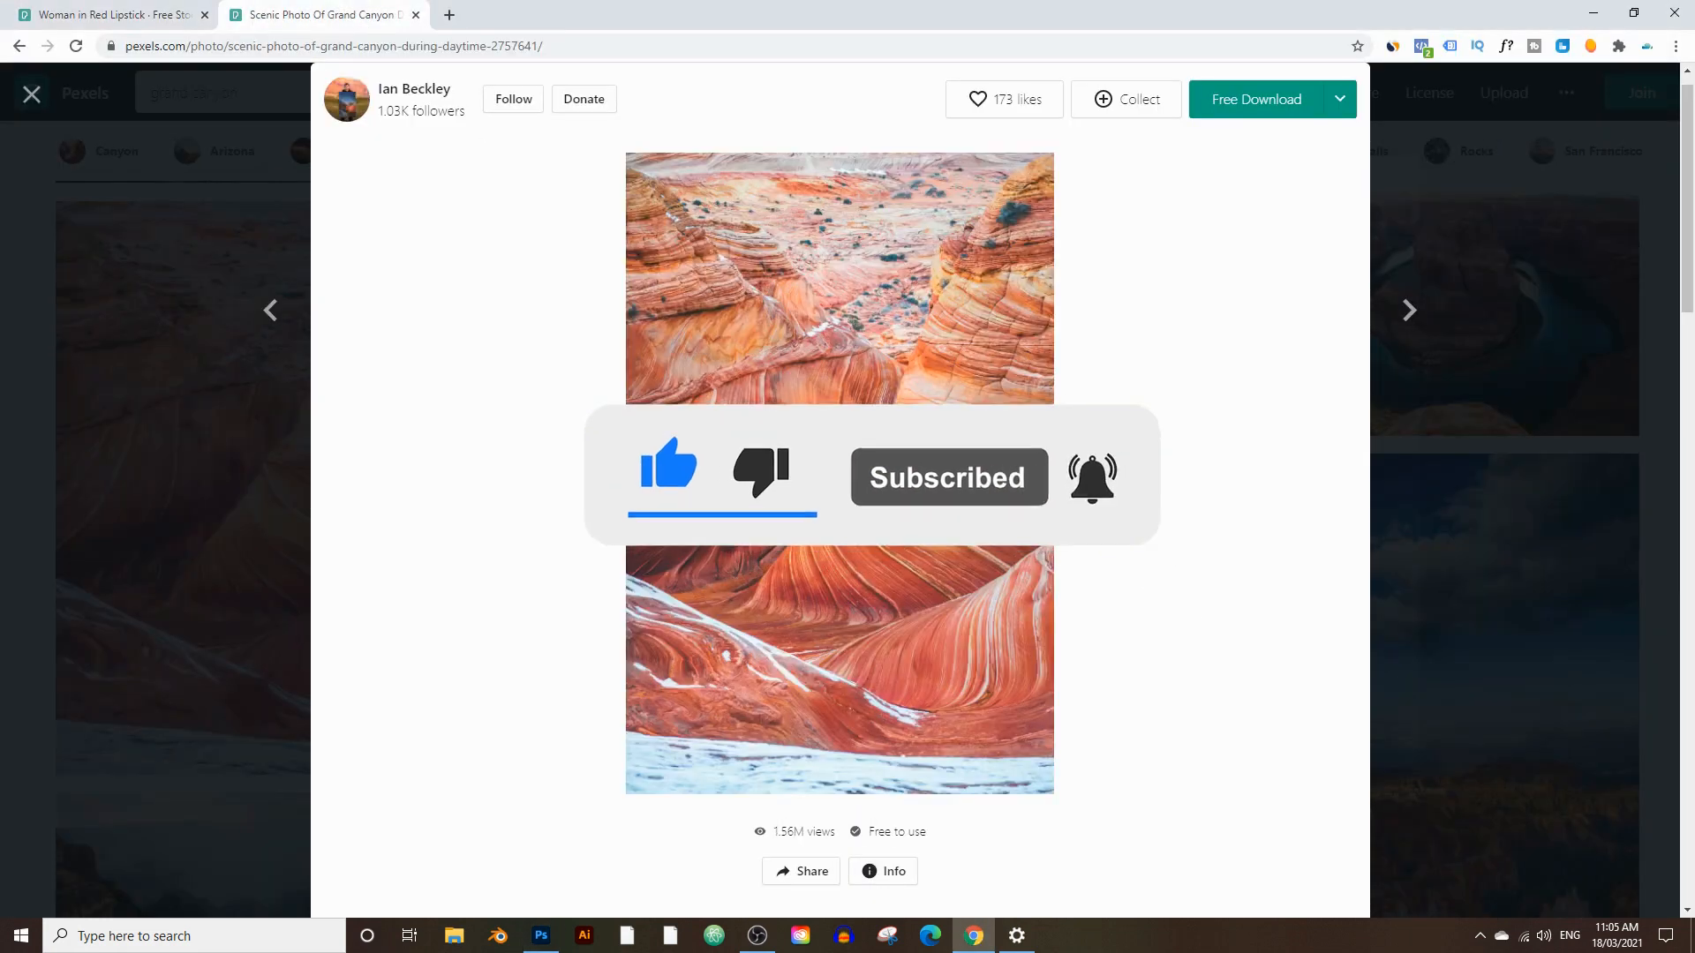
right_click(794, 422)
click(892, 625)
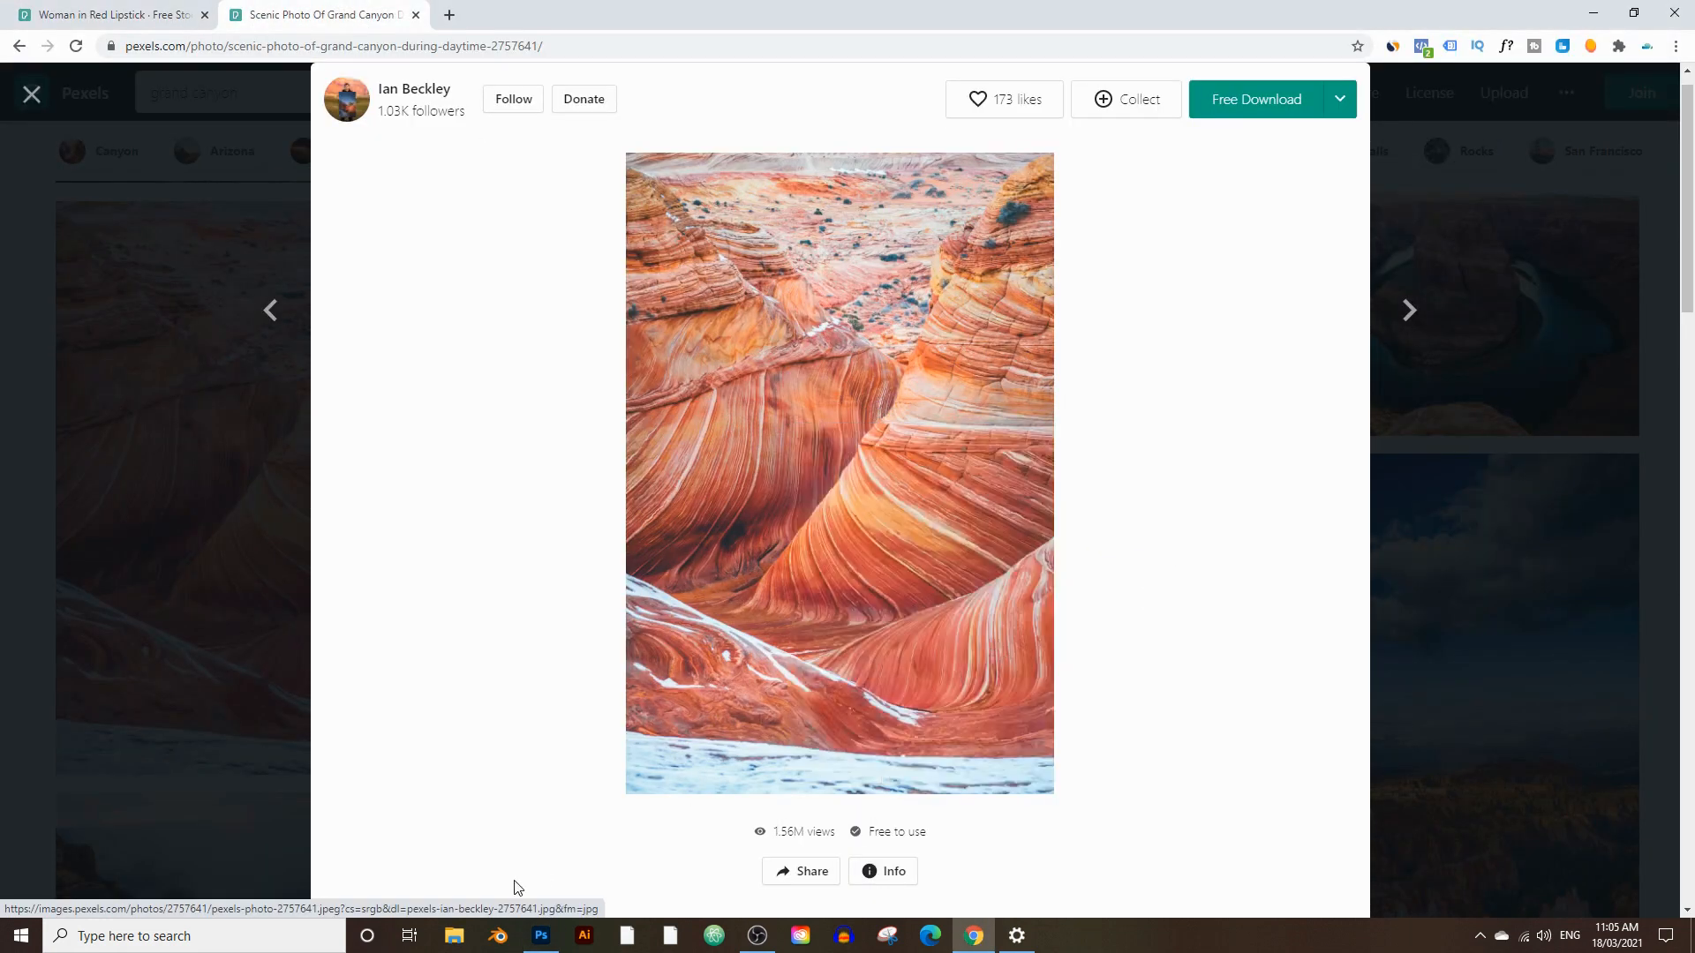
click(538, 936)
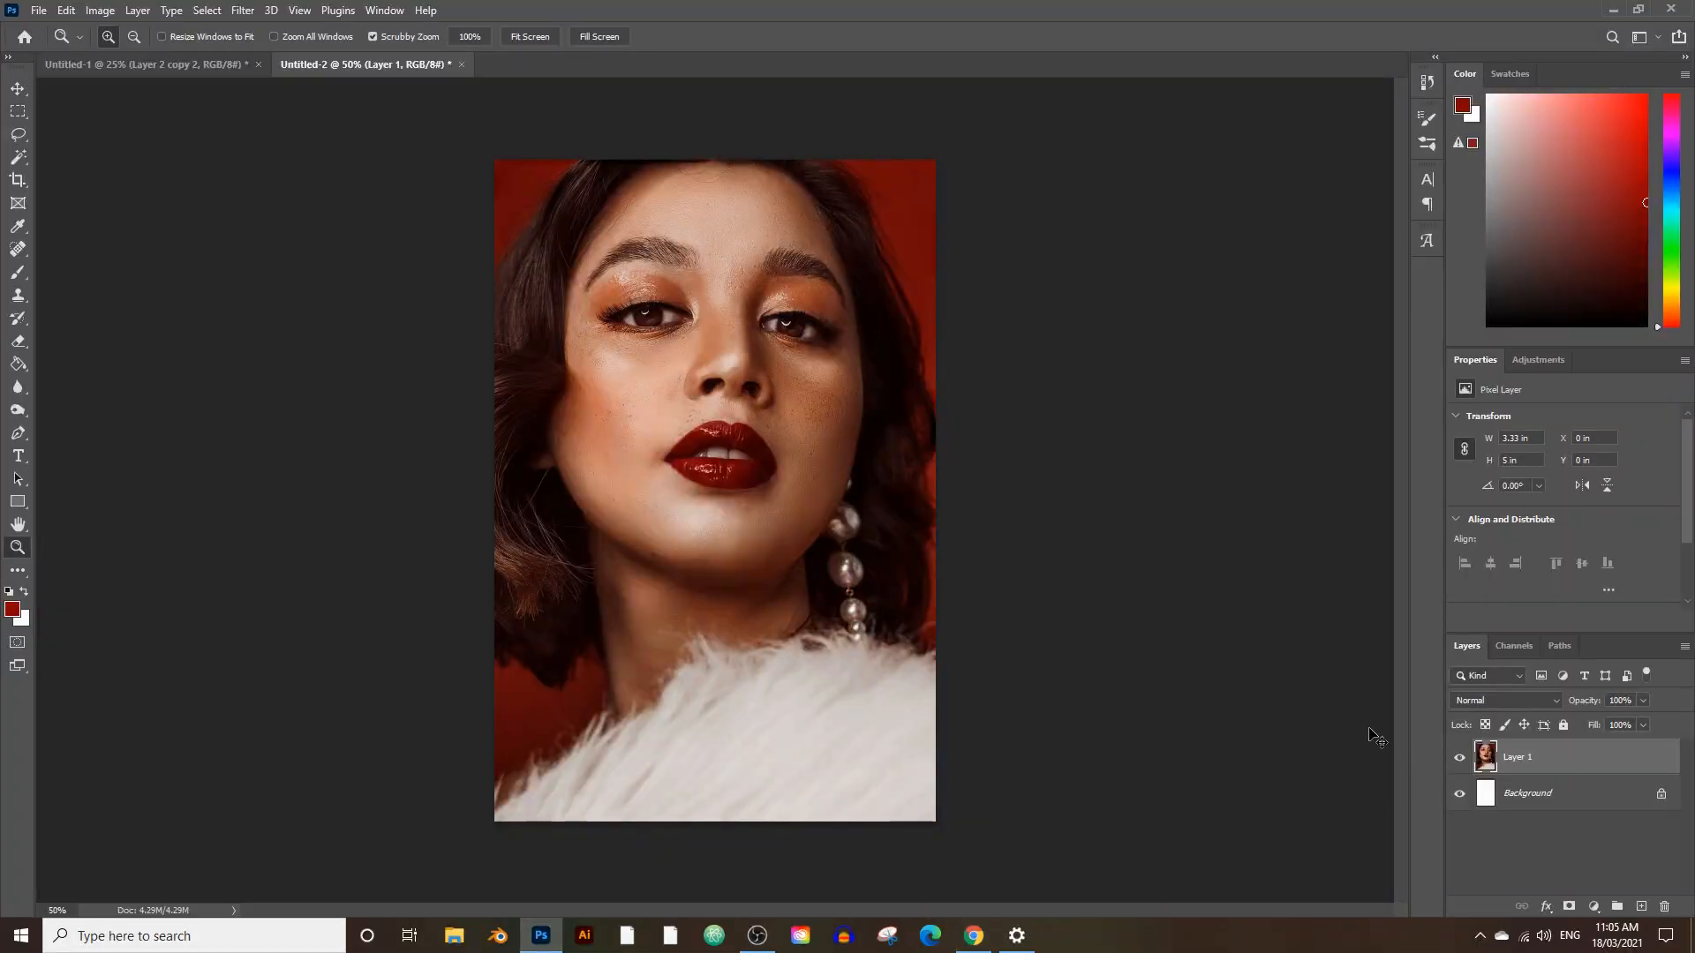
key(ctrl+v)
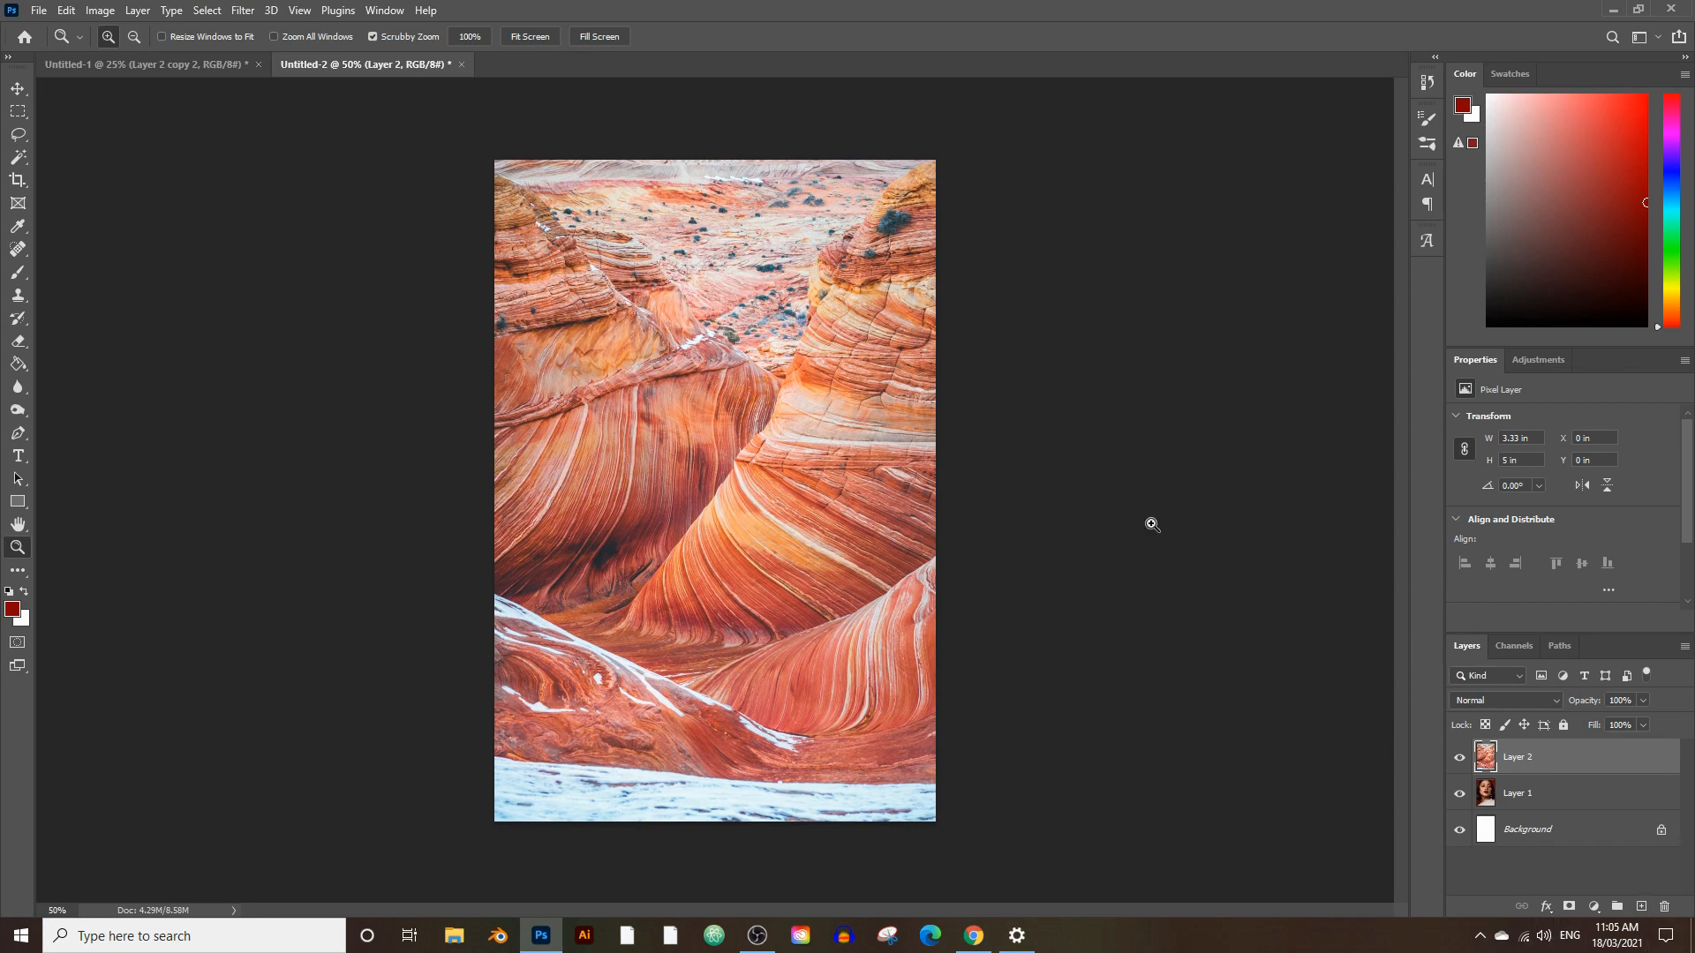
Rename the woman's photo layer as portrait and the canyon photo layer as grand canyon.
click(387, 9)
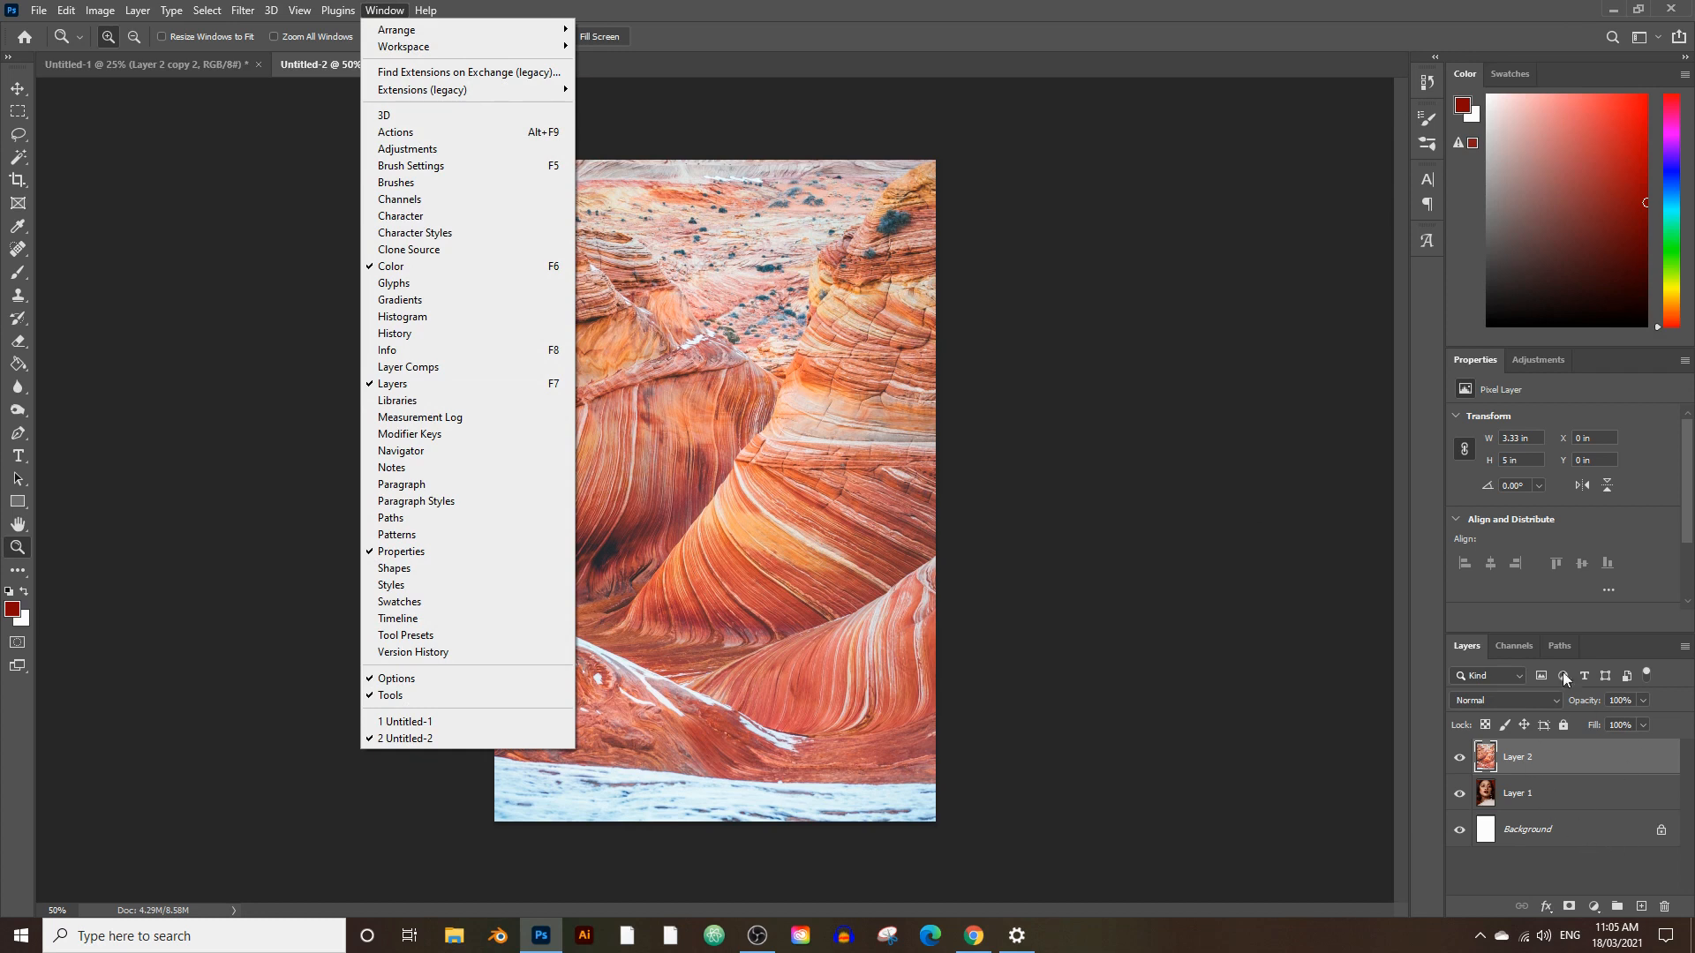
click(1522, 856)
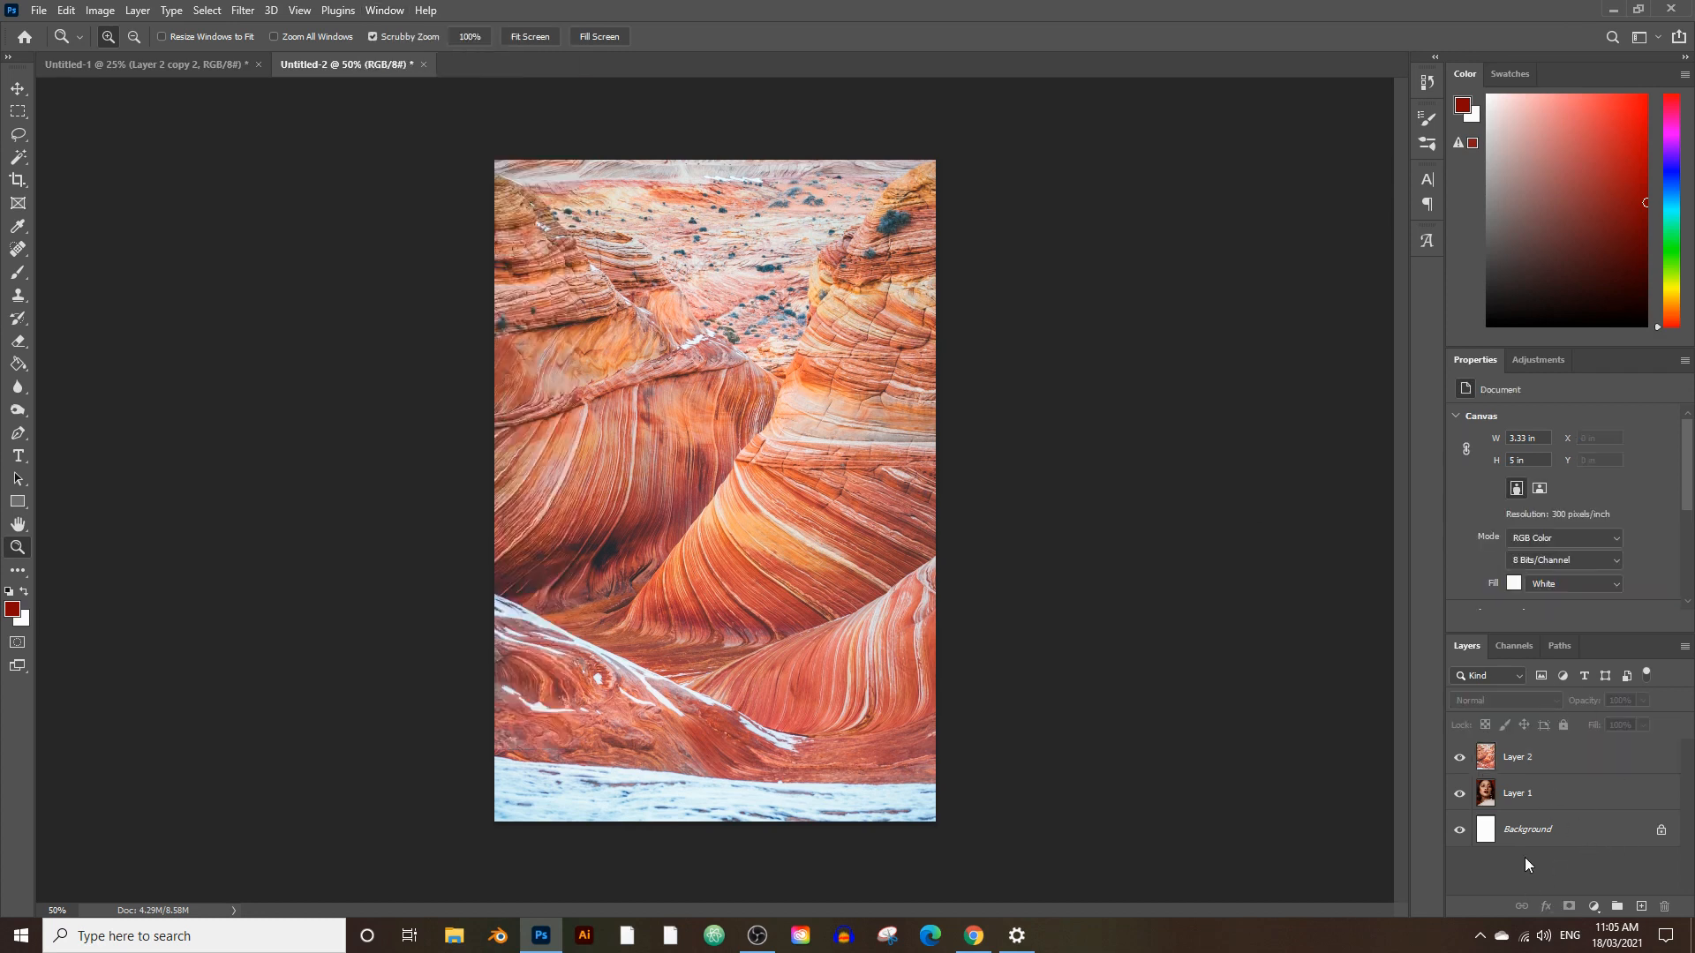
click(1520, 800)
double_click(1522, 798)
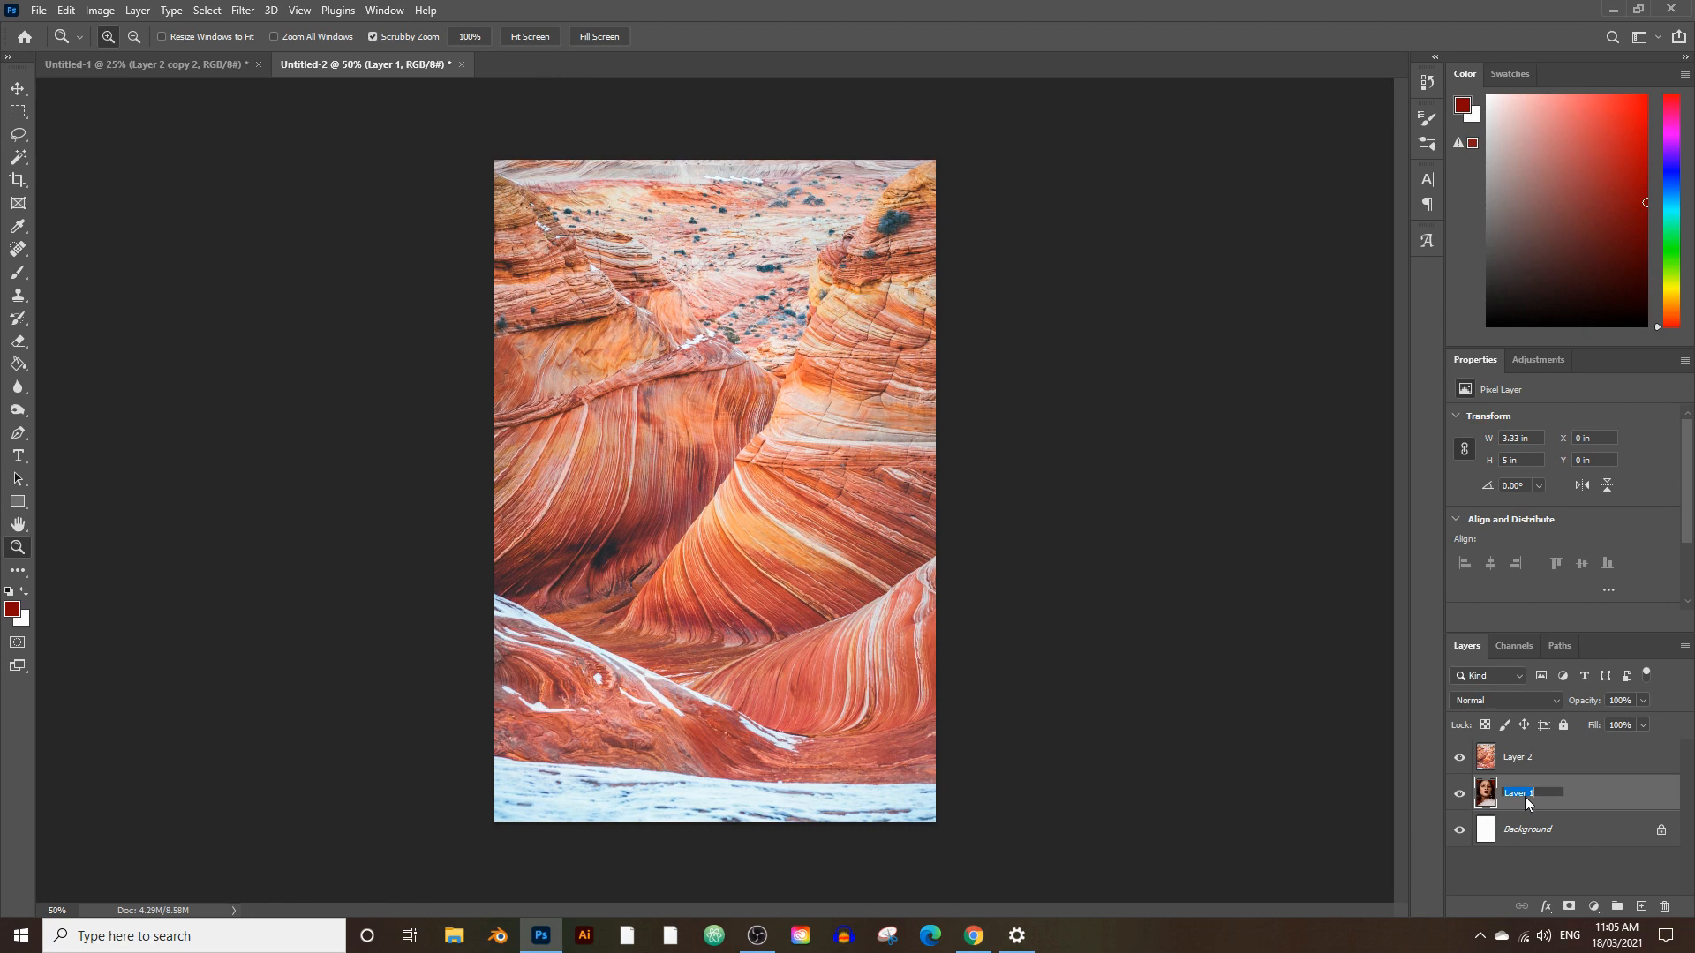
text(portrait)
double_click(1519, 757)
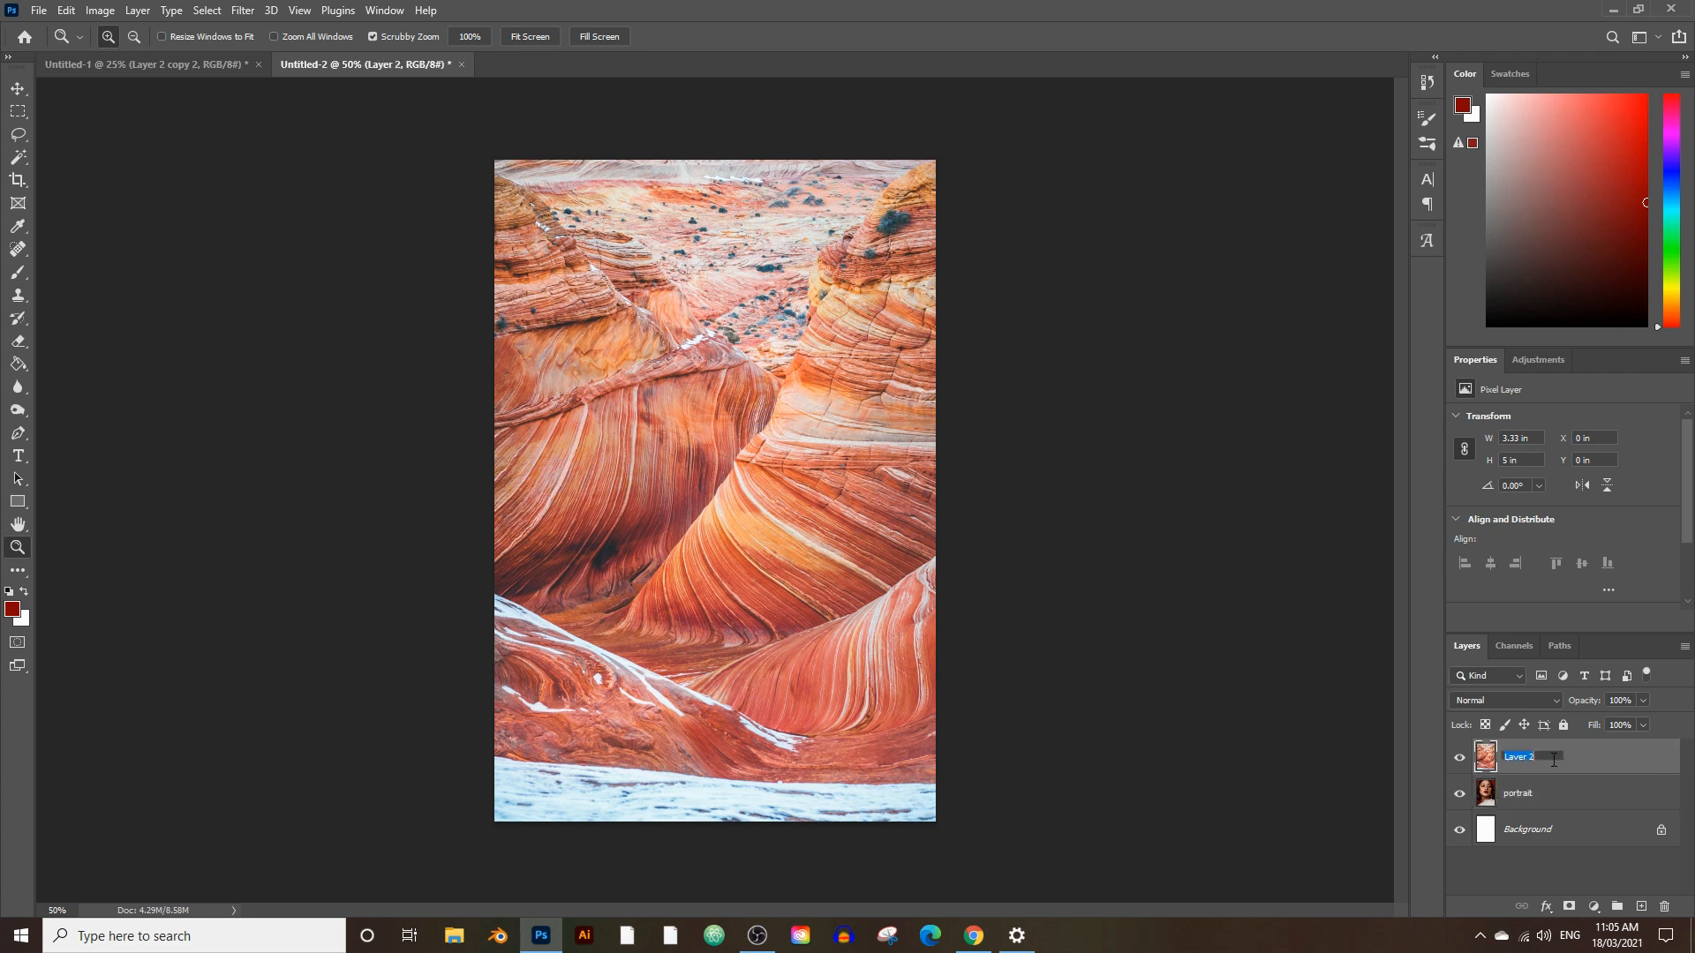
text(canyon)
click(1647, 782)
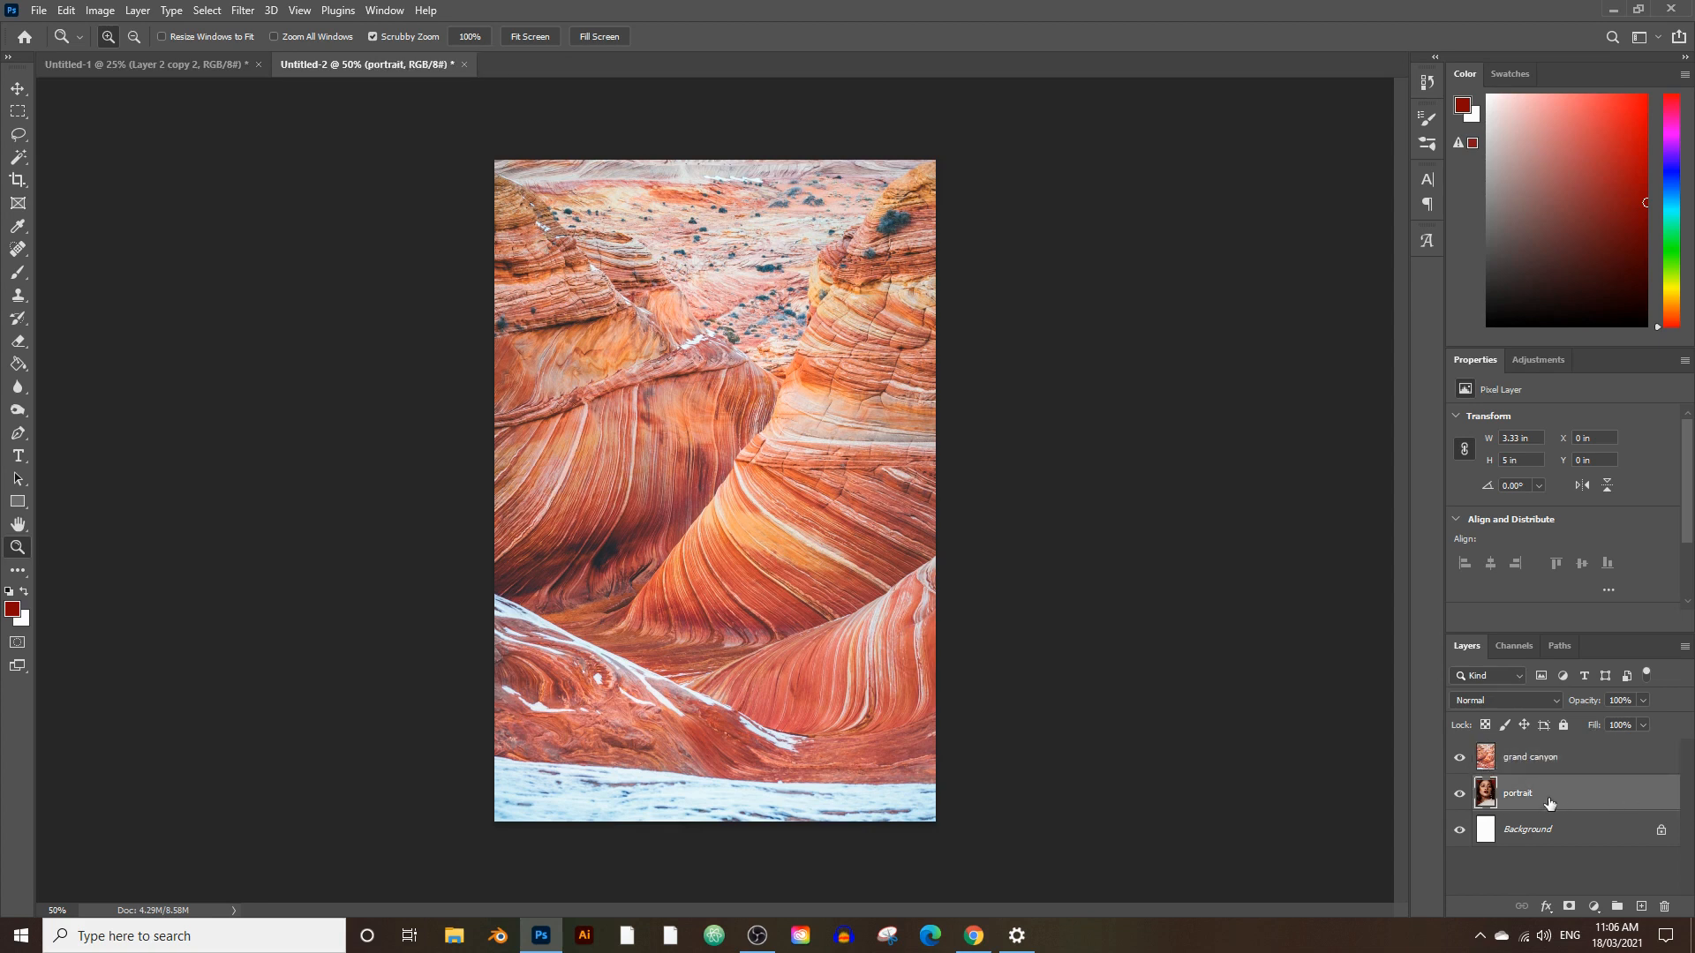
Duplicate the portrait layer and hide both the original portrait and the grand canyon layer.
click(1460, 759)
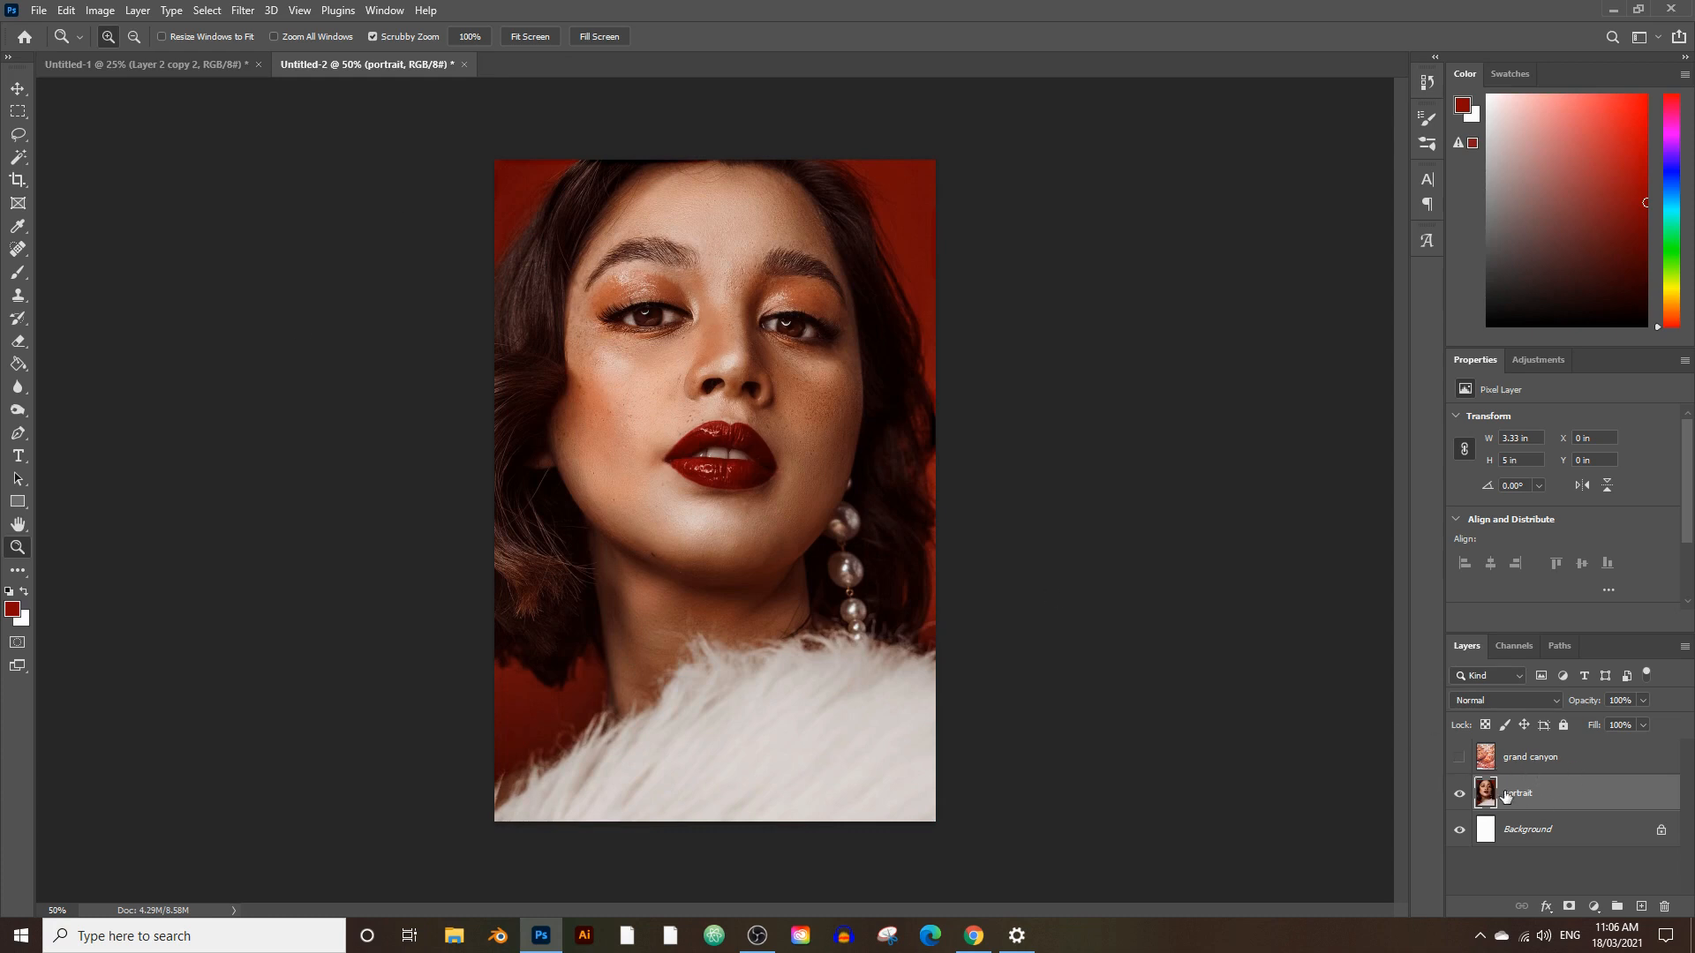
drag(1531, 801, 1639, 907)
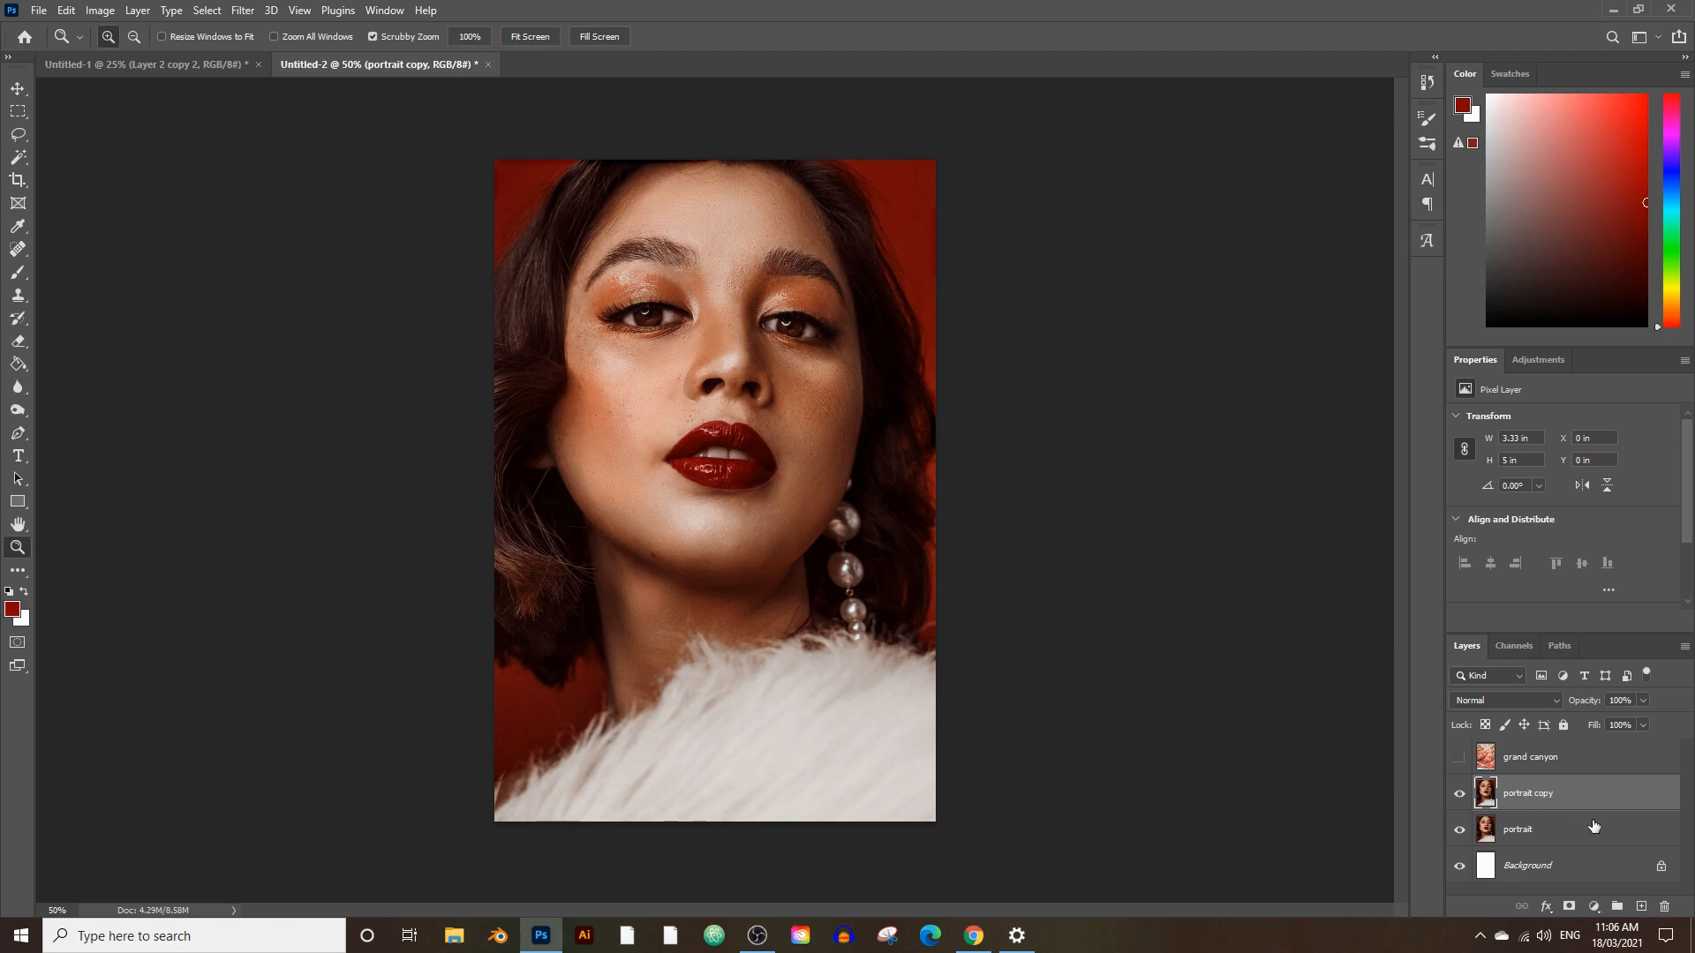
click(1459, 830)
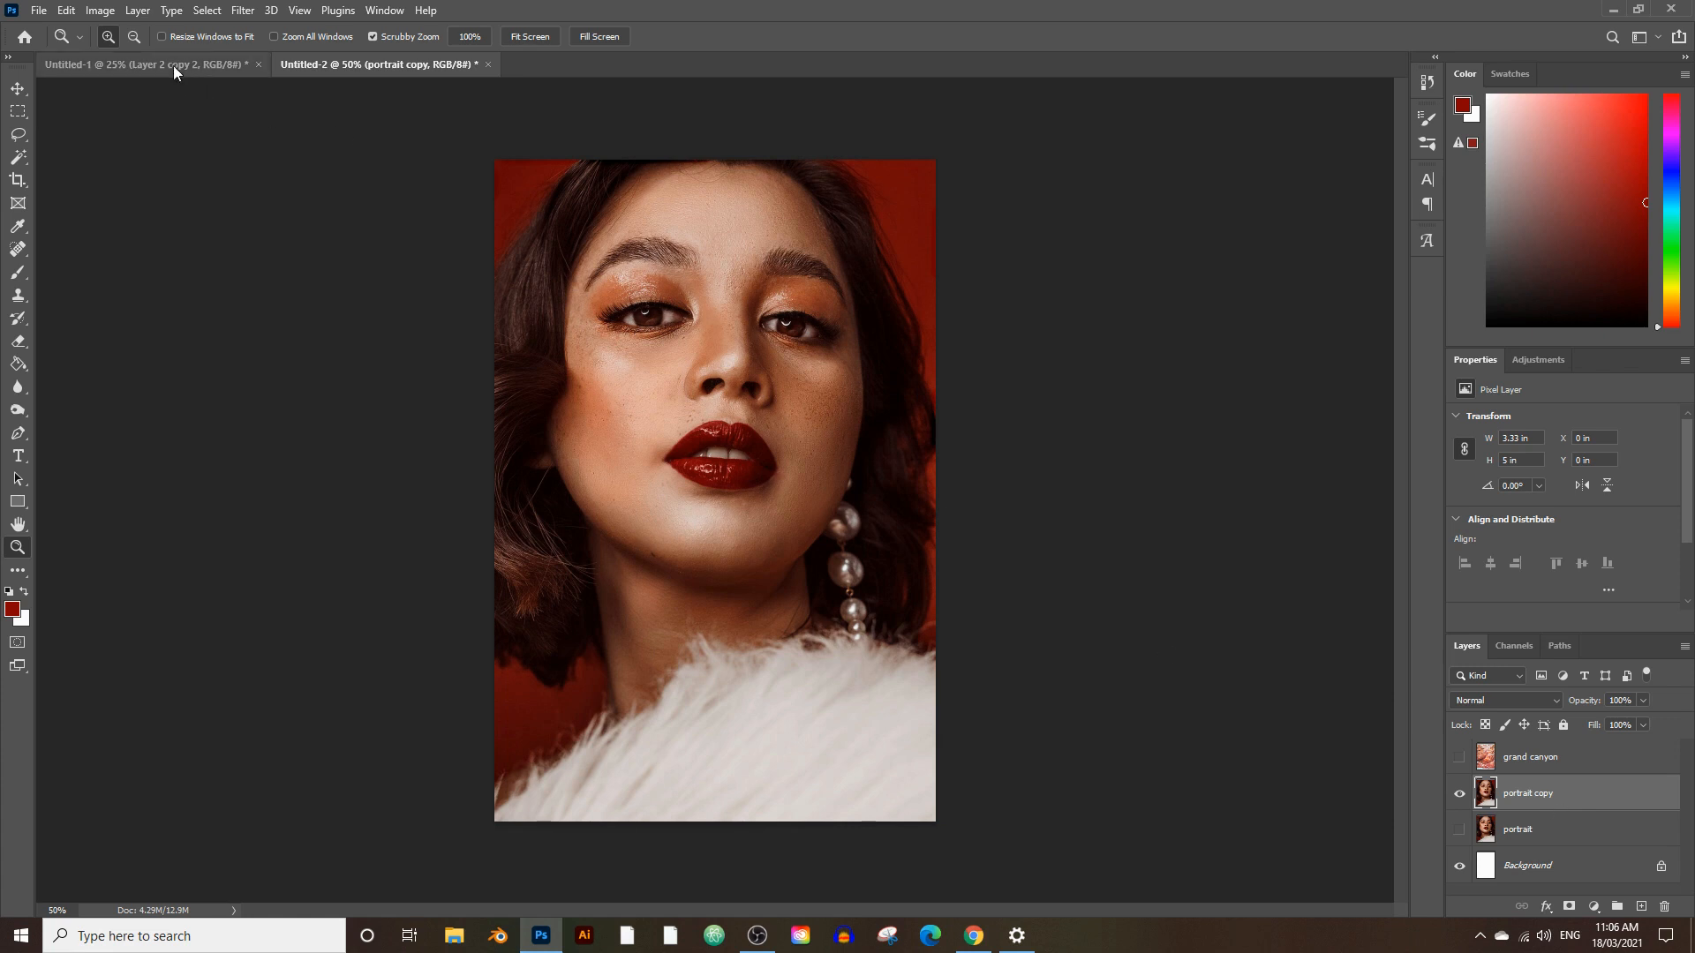
Apply a Threshold adjustment to the portrait copy, lowering the level until mainly the hair, eyes, nostrils and lips remain black.
click(100, 11)
mouse_move(135, 58)
click(314, 292)
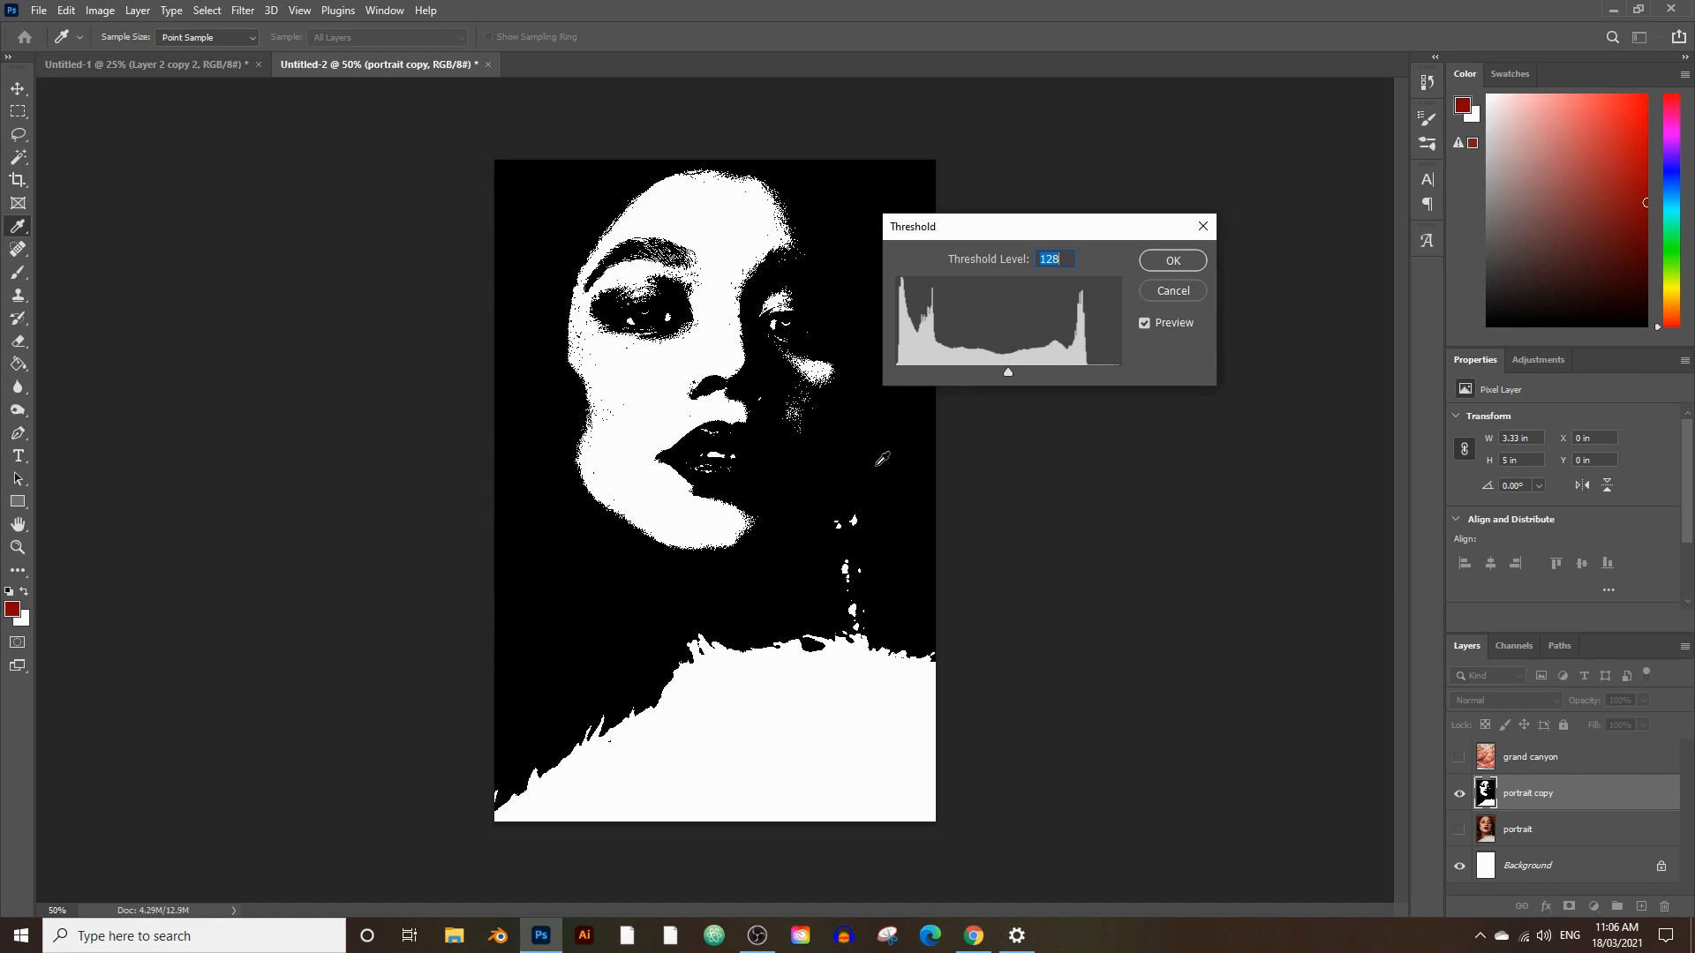
drag(1006, 372, 921, 353)
click(1183, 264)
key(z)
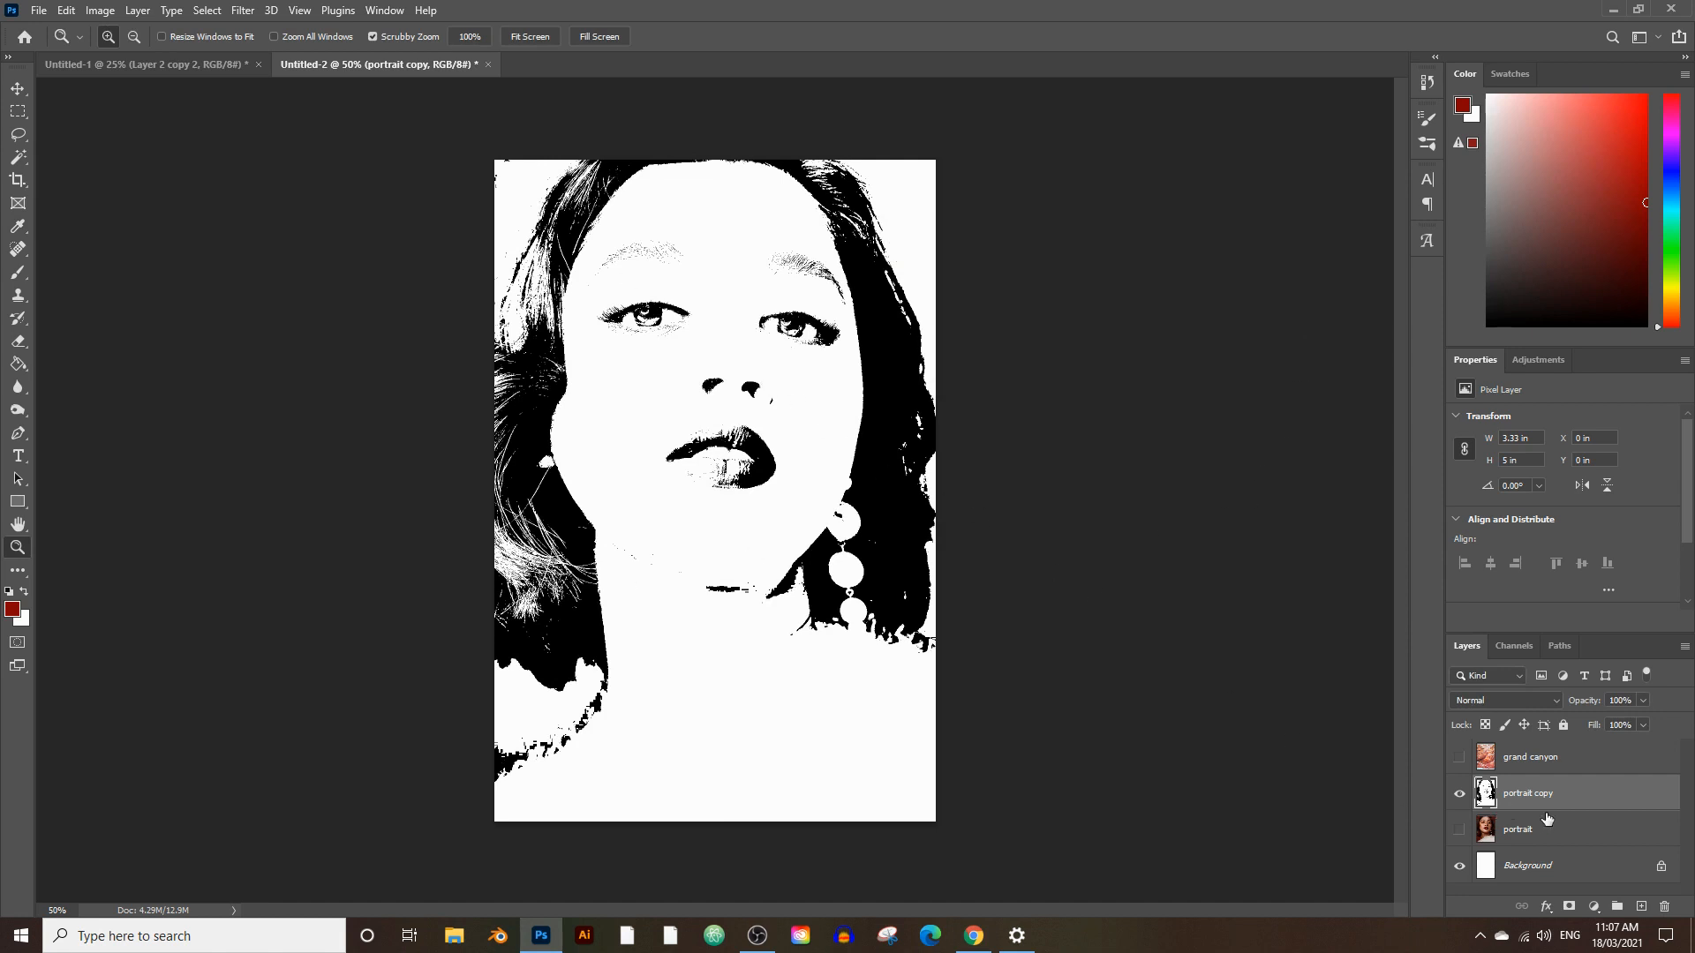
Select all black areas of the portrait copy with the Magic Wand tool, with Contiguous off.
click(19, 161)
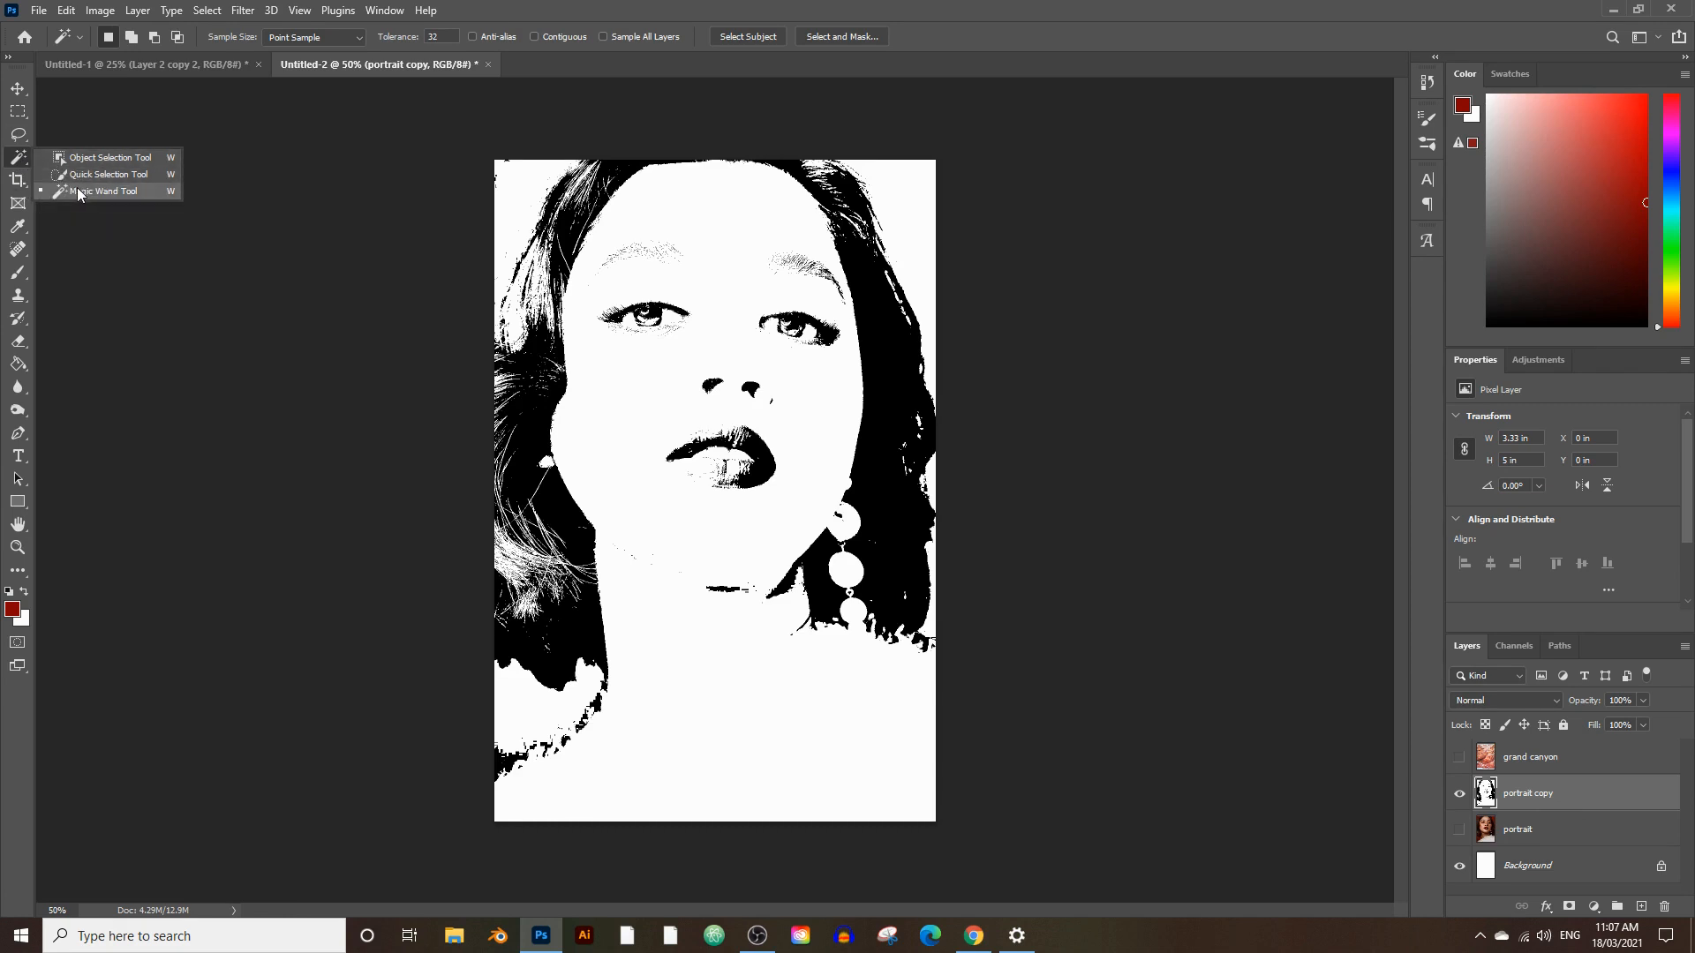
click(130, 188)
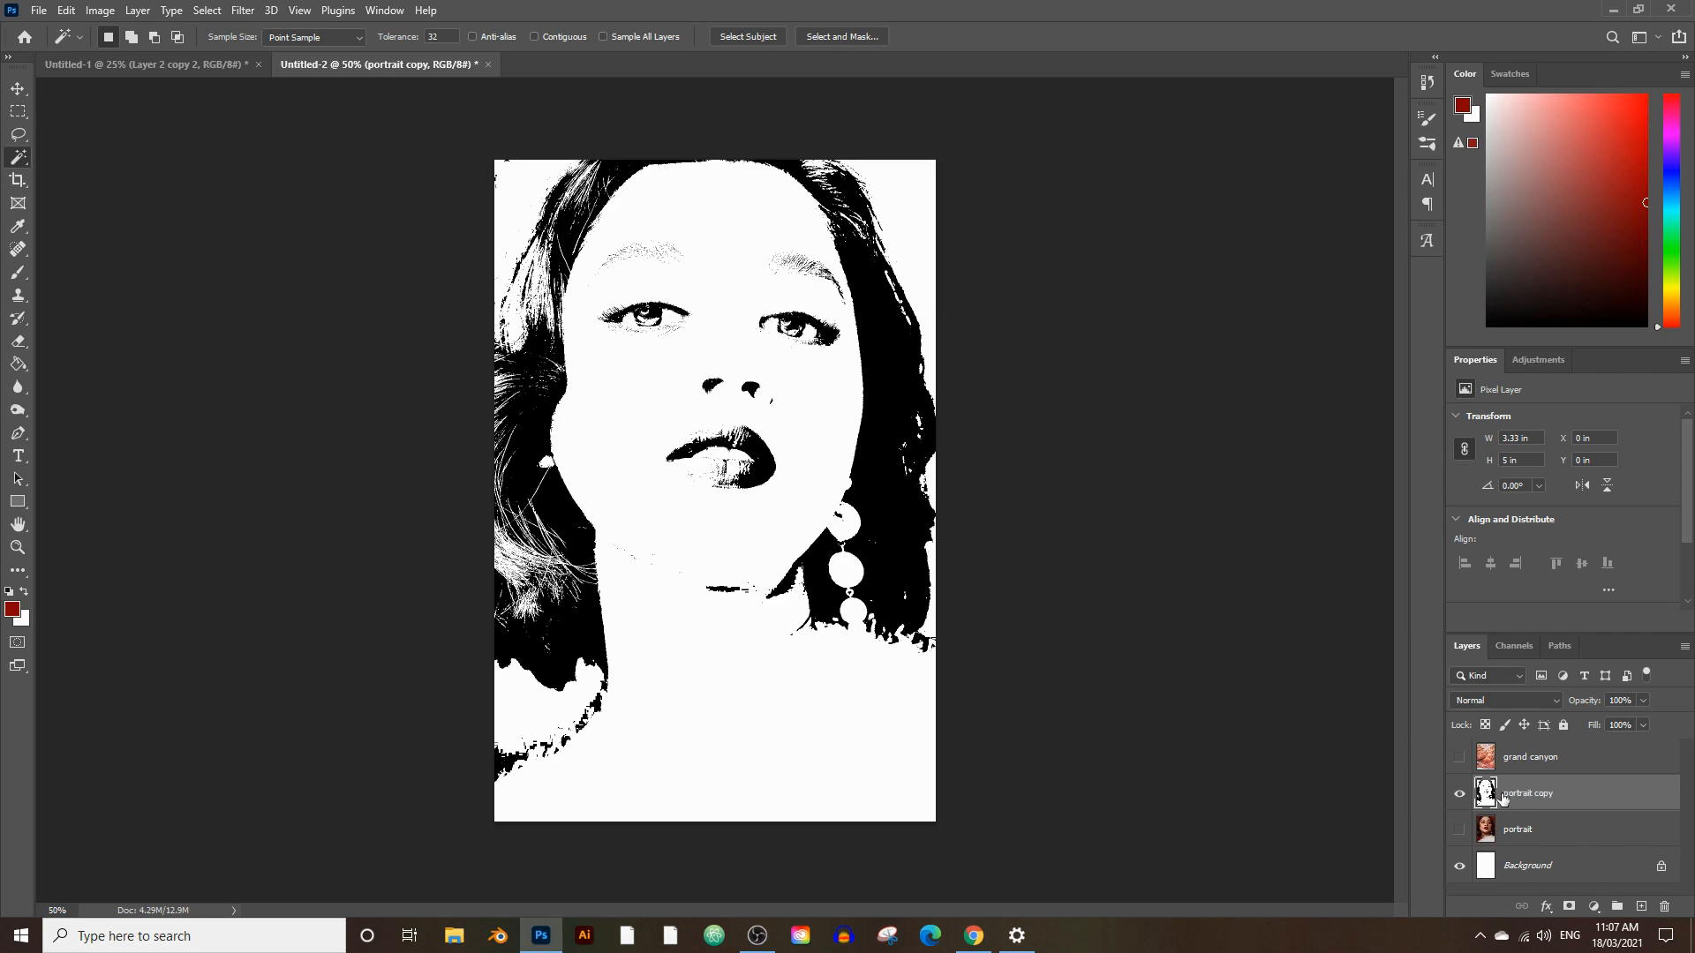
click(884, 421)
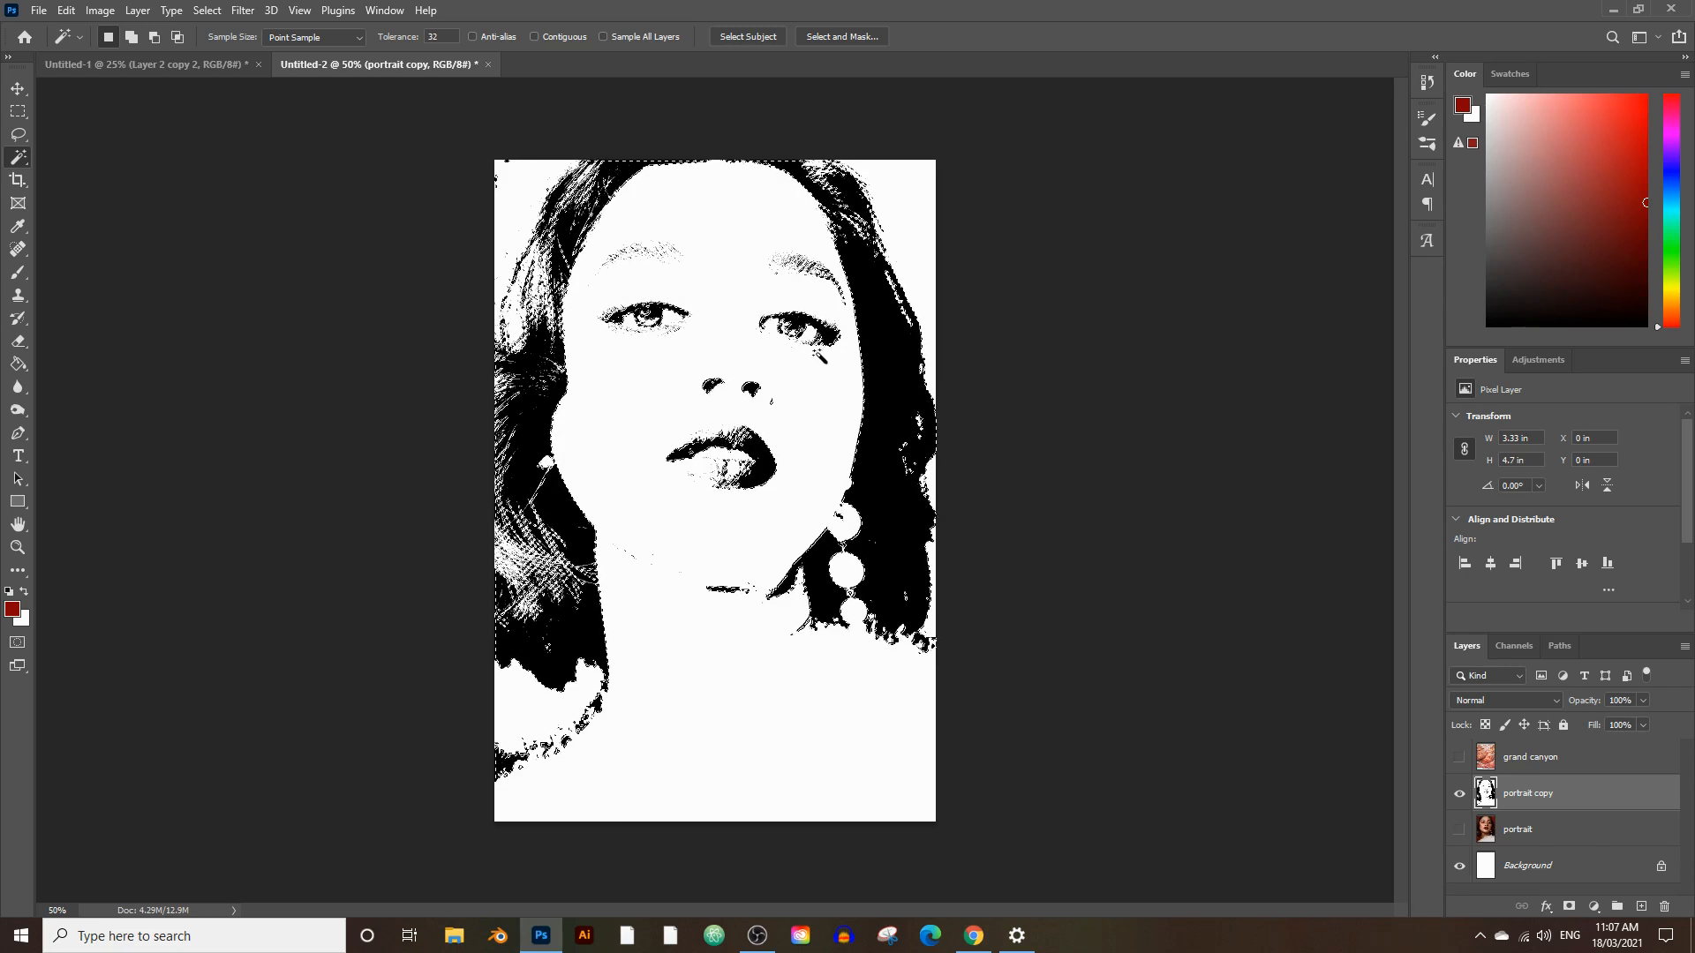
Try contiguous Magic Wand selections on each side of the hair and on the lips, and reselect all black areas with Contiguous off.
click(534, 36)
click(890, 409)
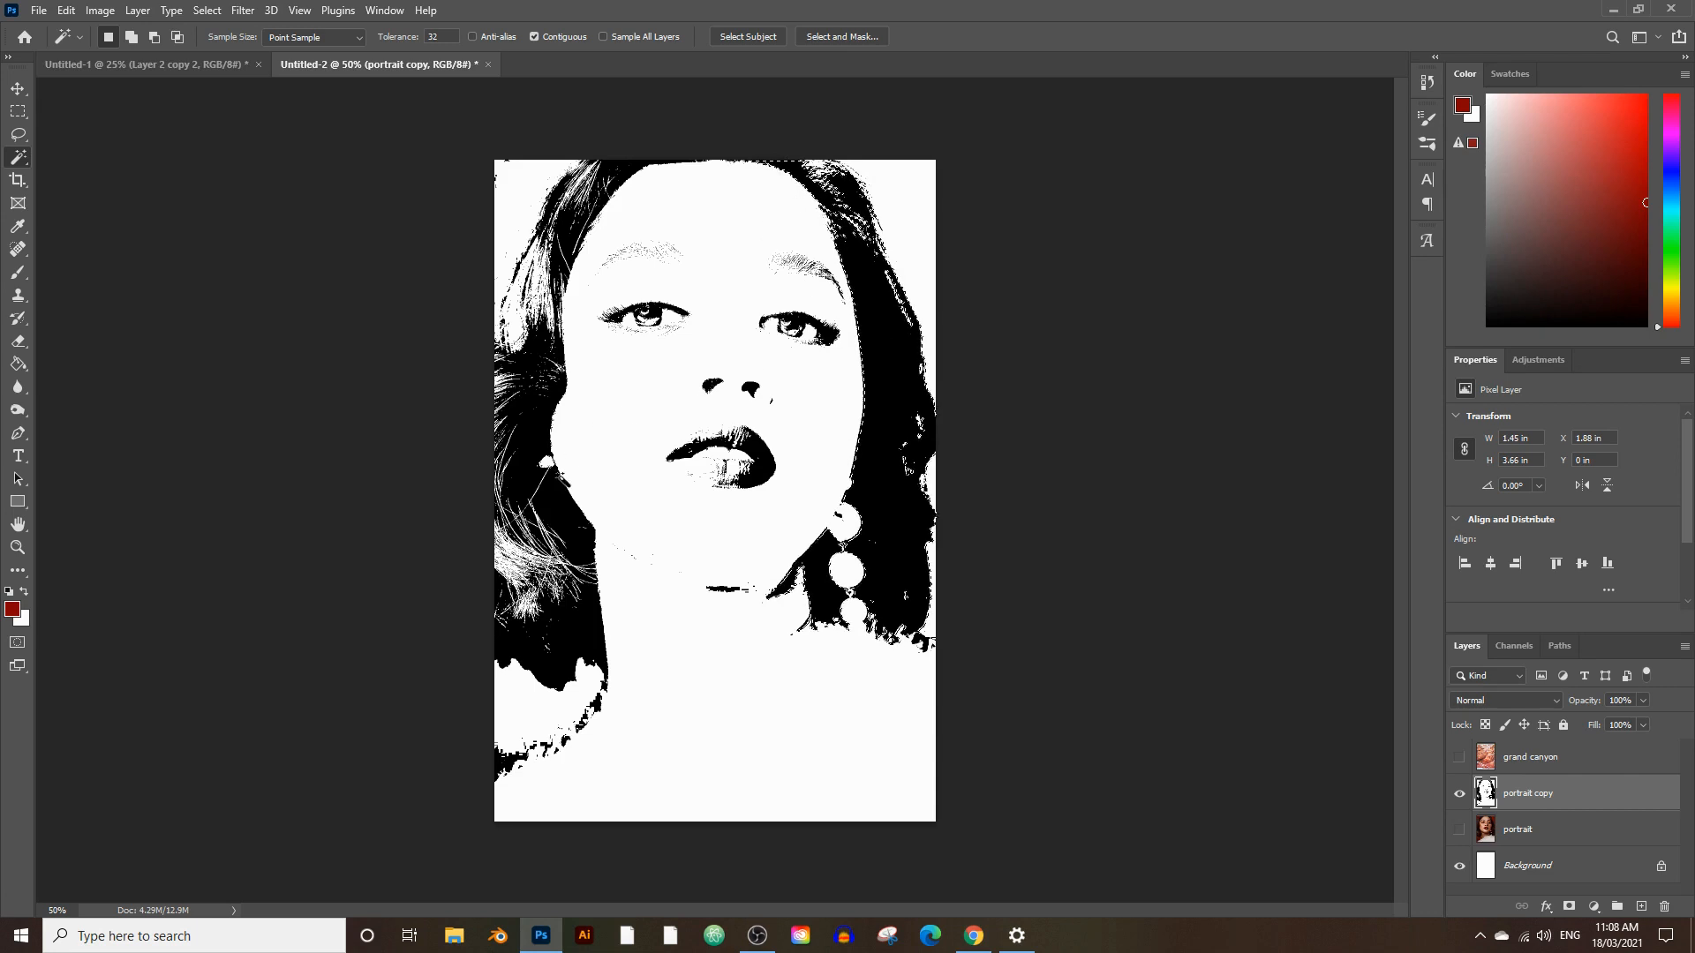
click(528, 447)
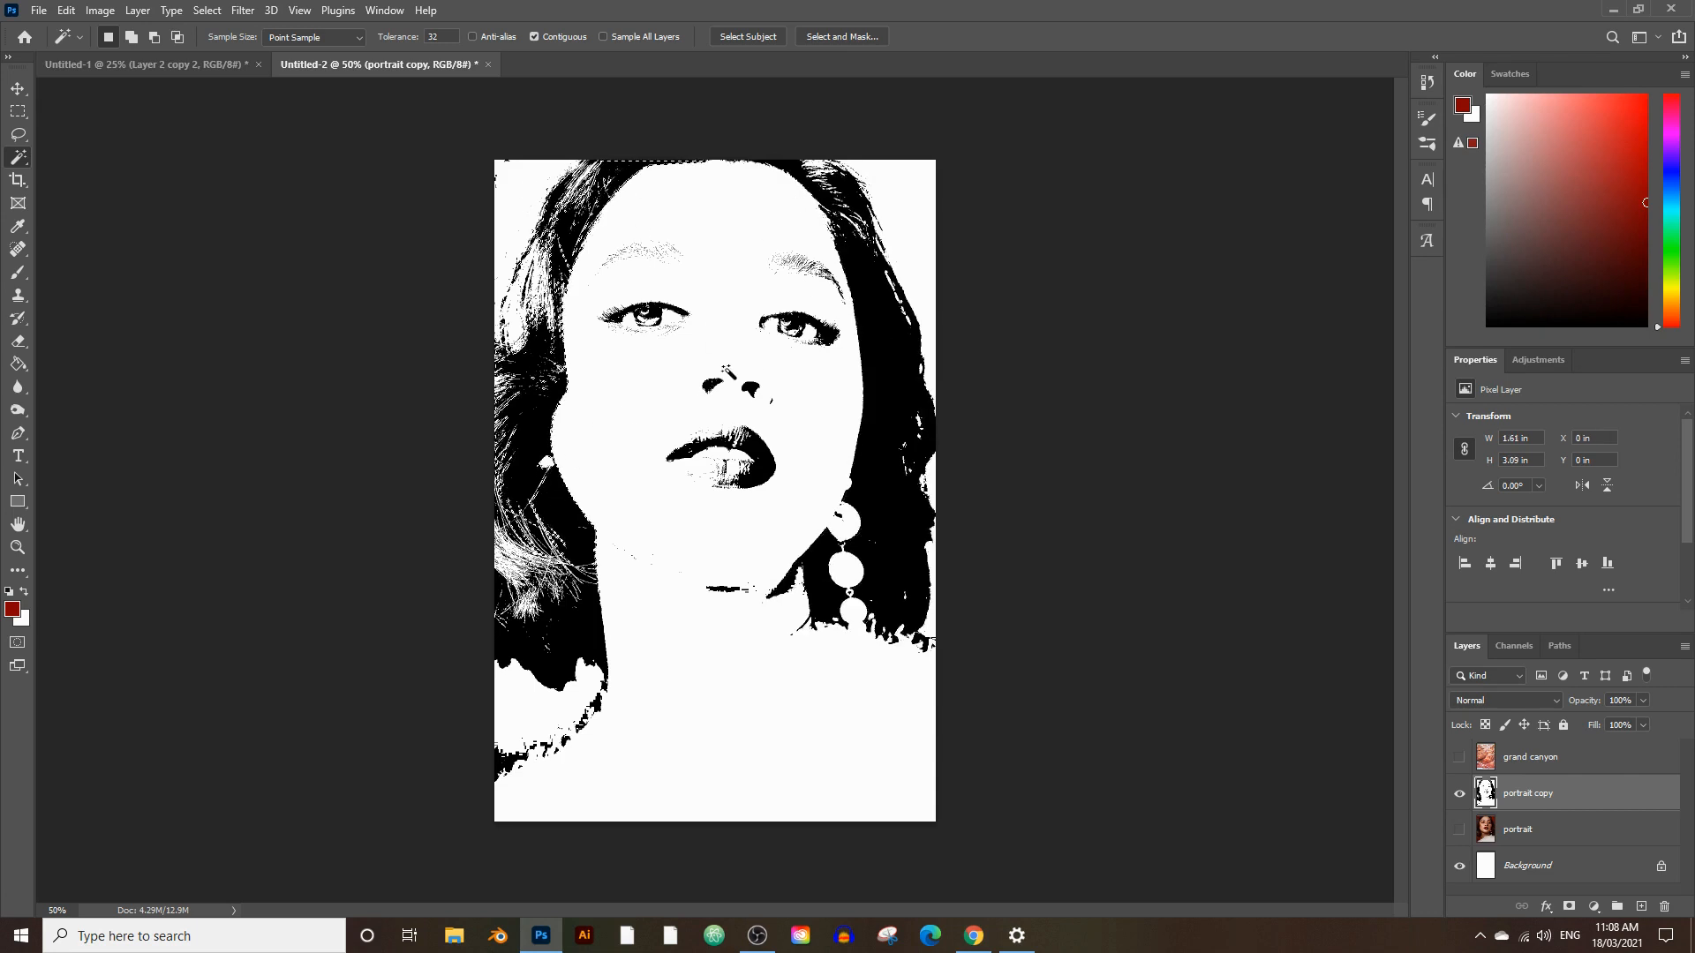
click(777, 466)
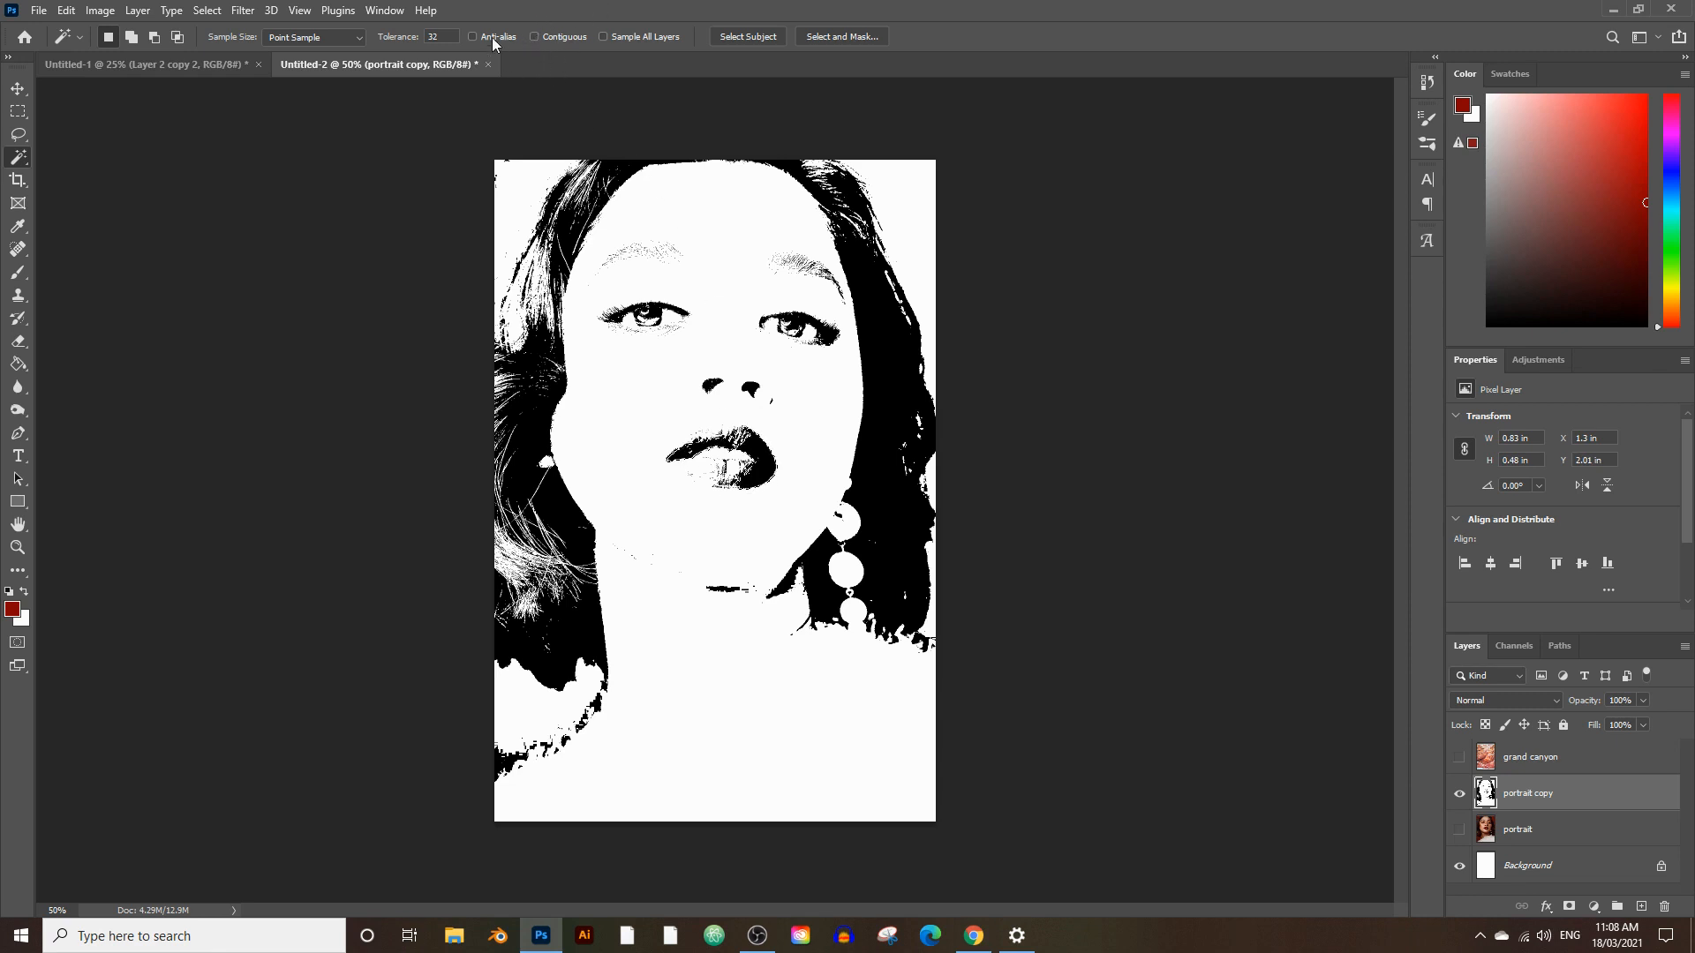
click(521, 630)
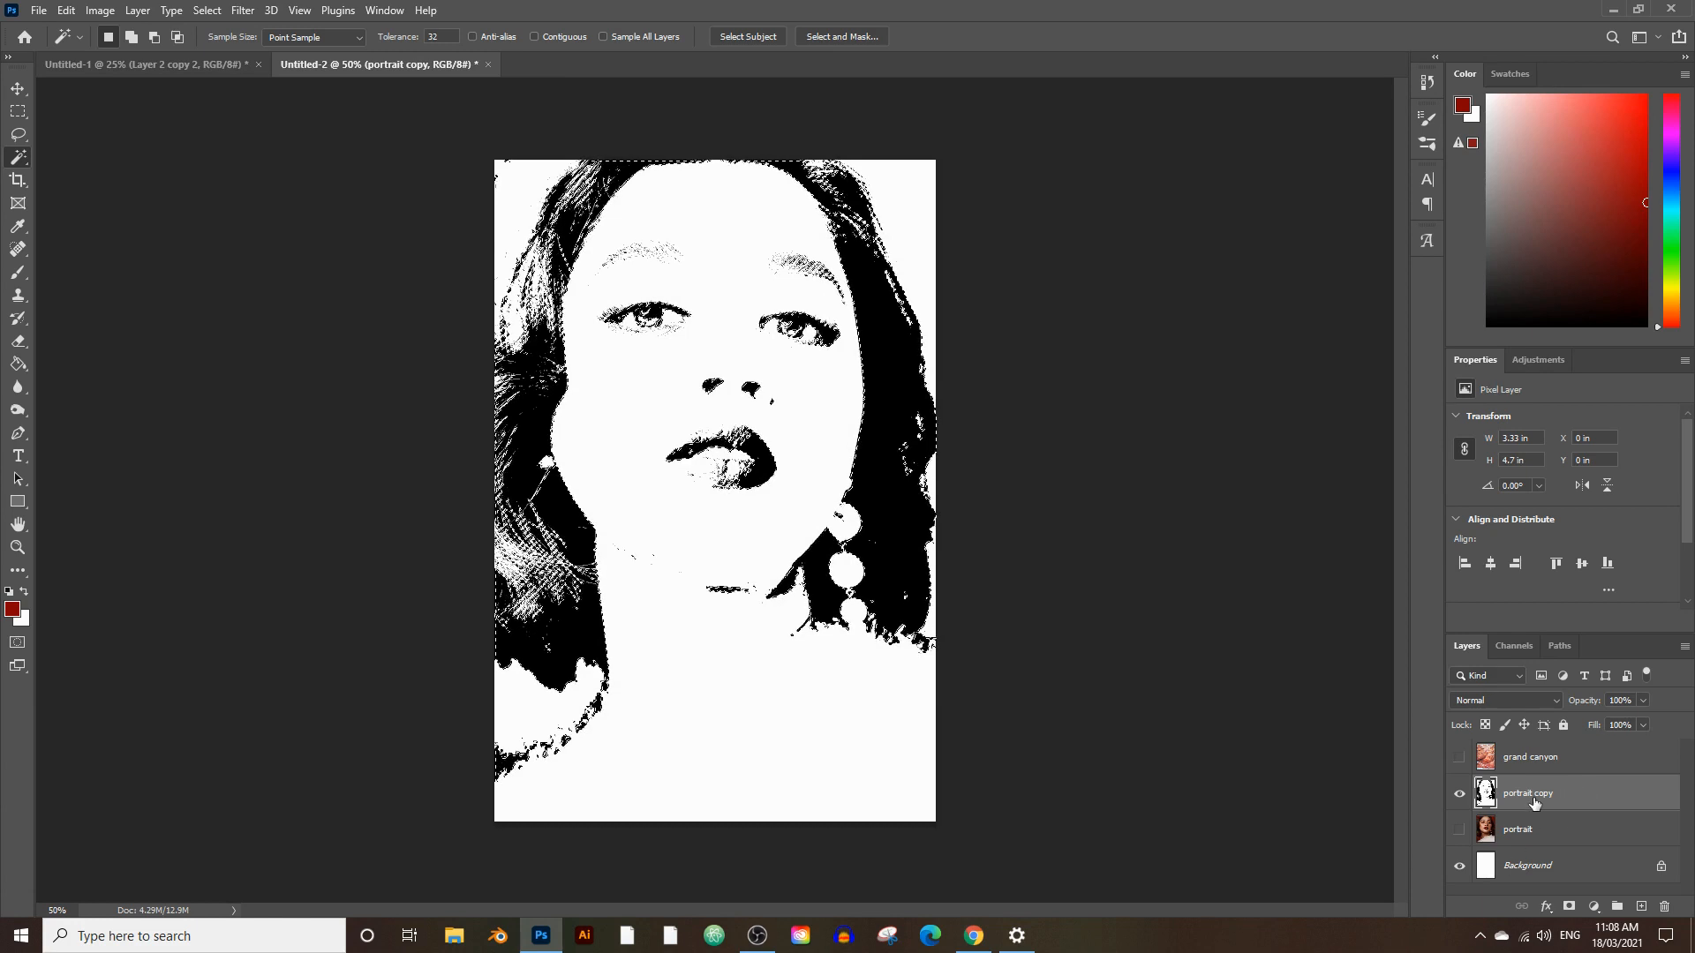
Hide the portrait copy, duplicate the grand canyon layer, and show the duplicate masked by the current selection.
click(1461, 795)
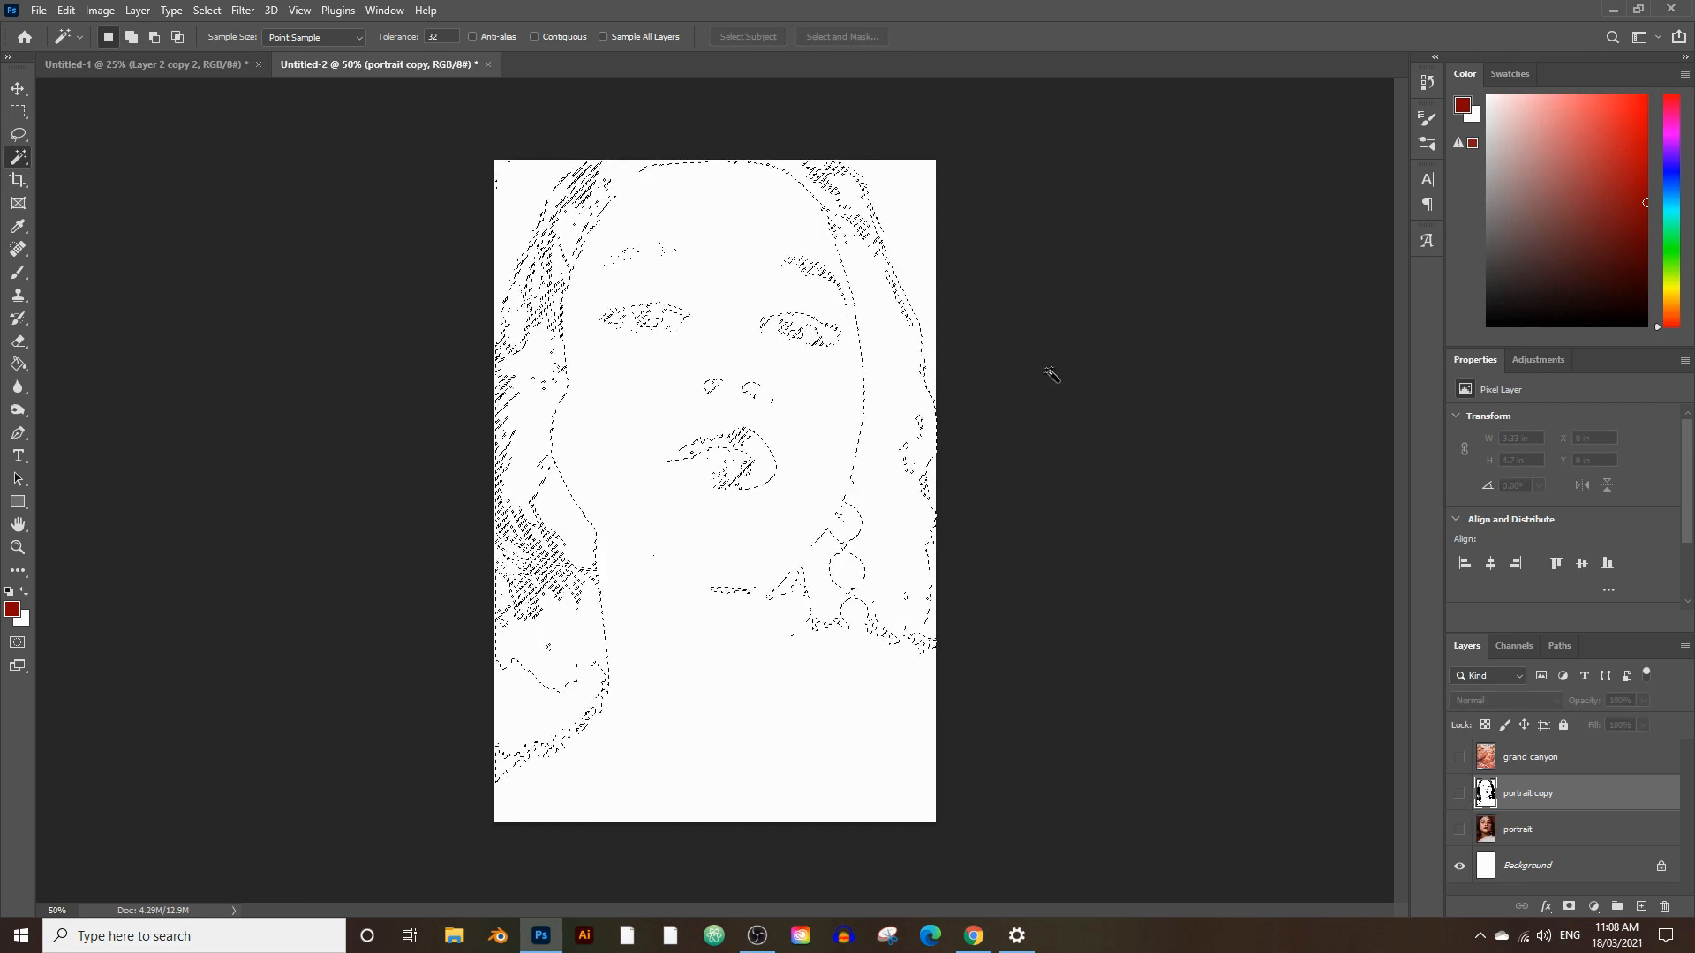
click(1575, 763)
drag(1575, 763, 1645, 902)
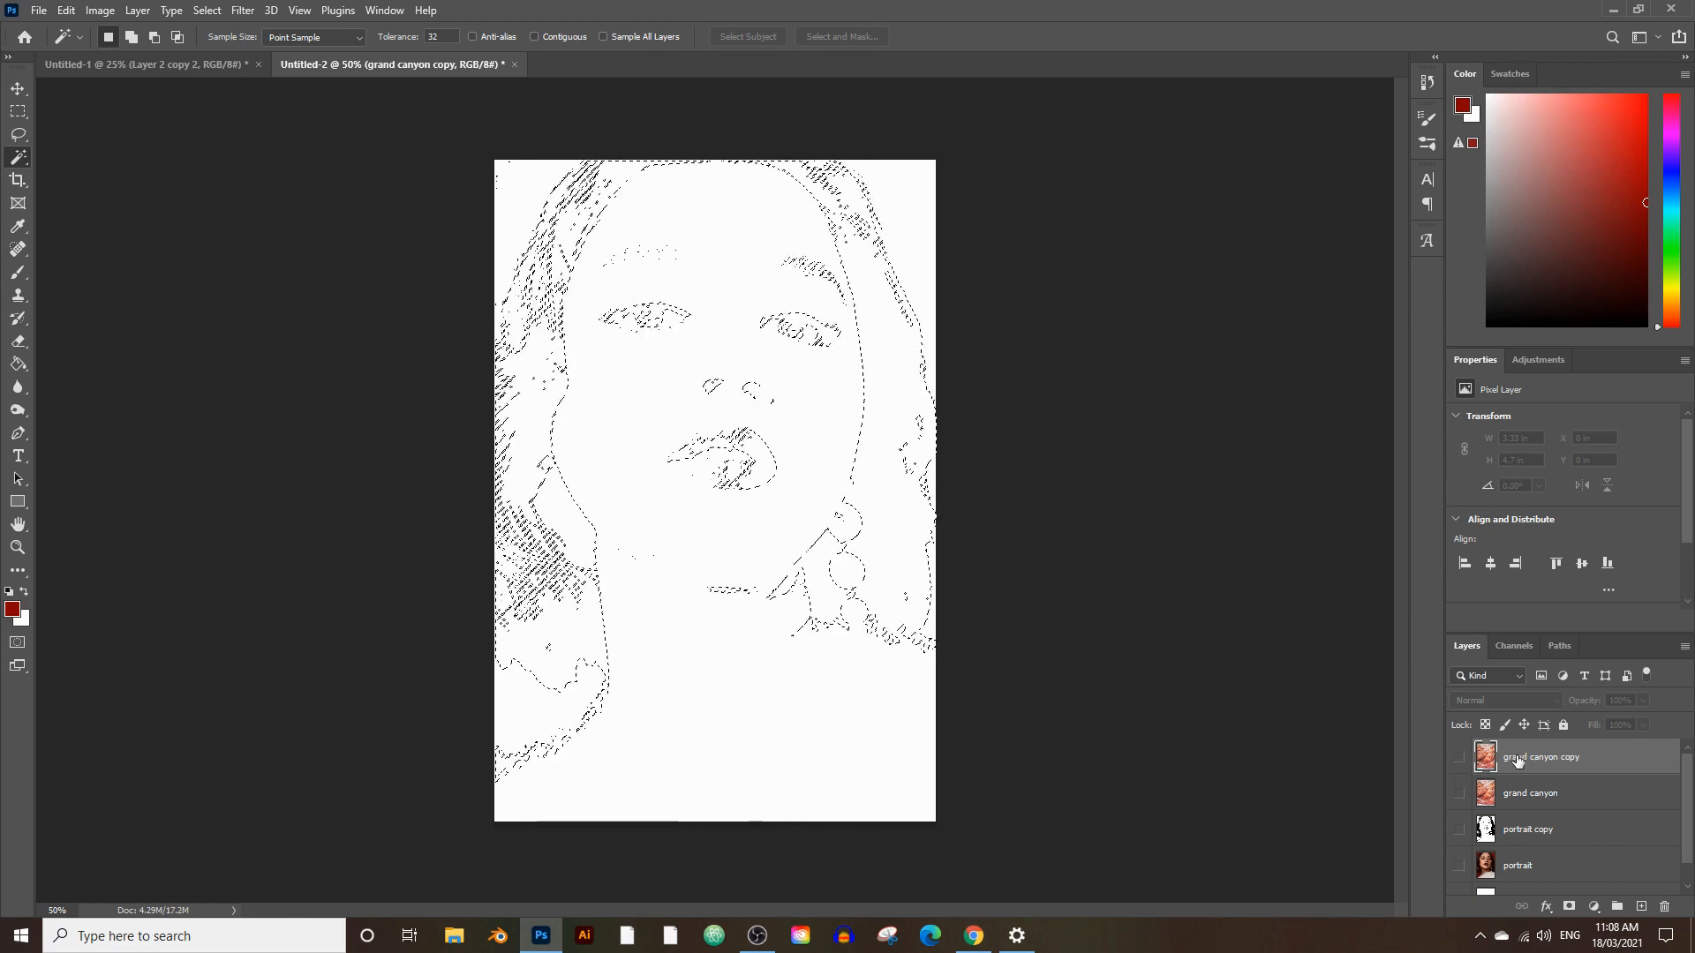
click(1459, 756)
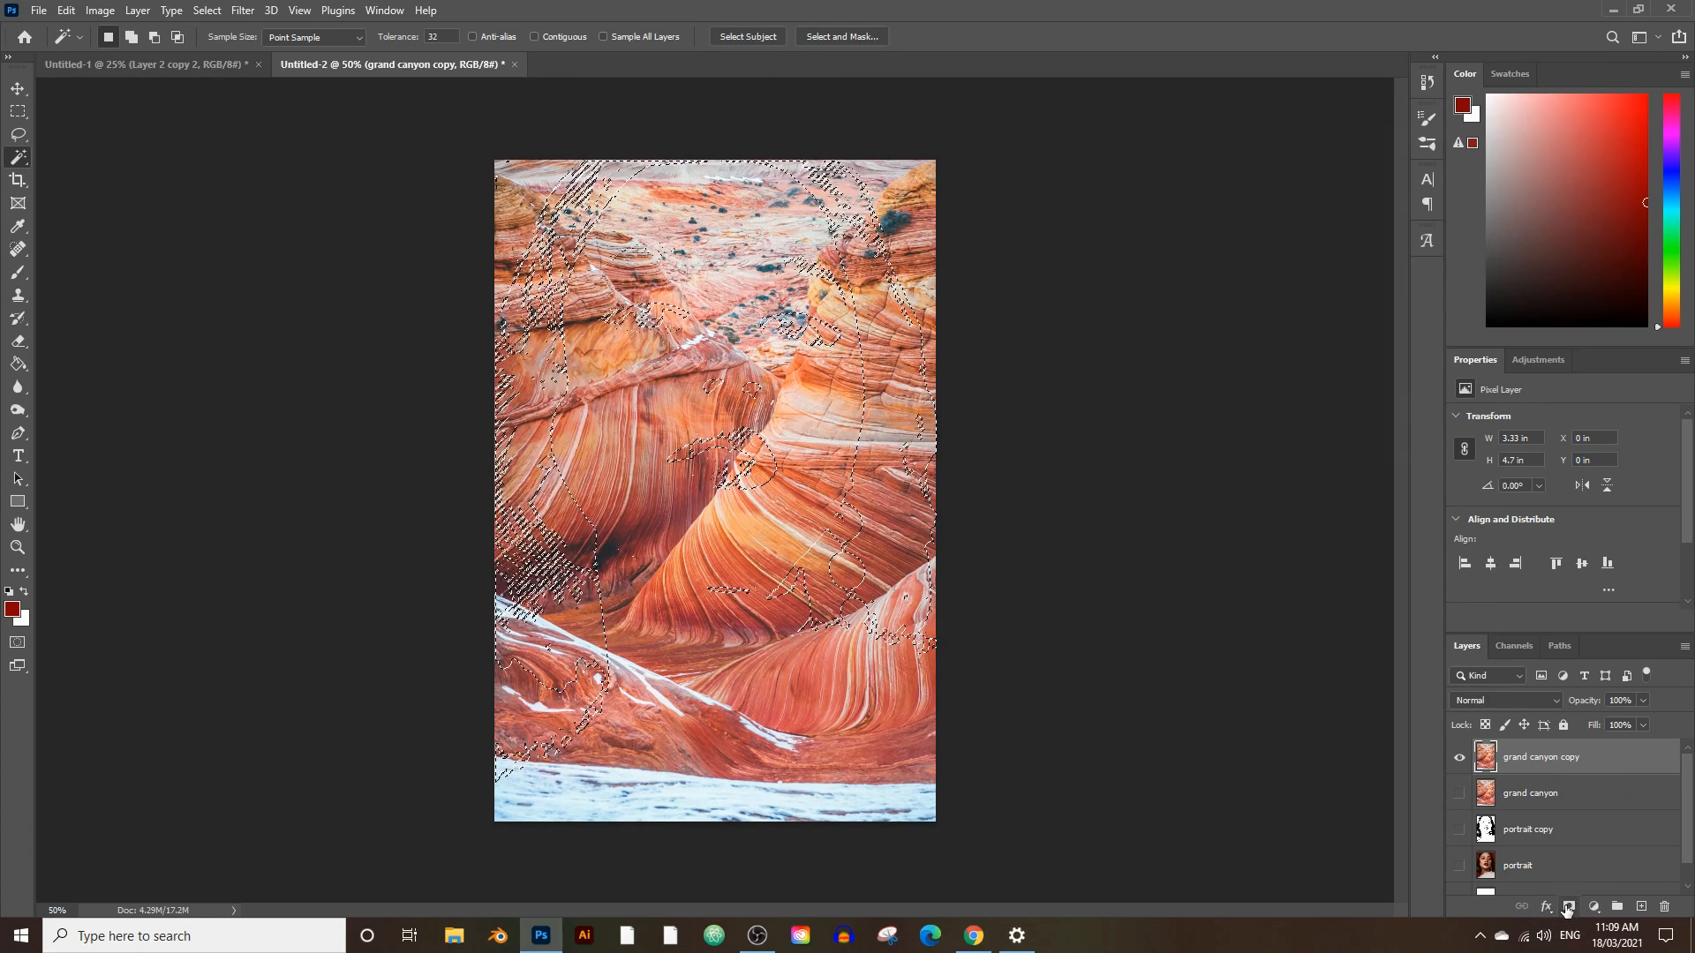
click(1568, 908)
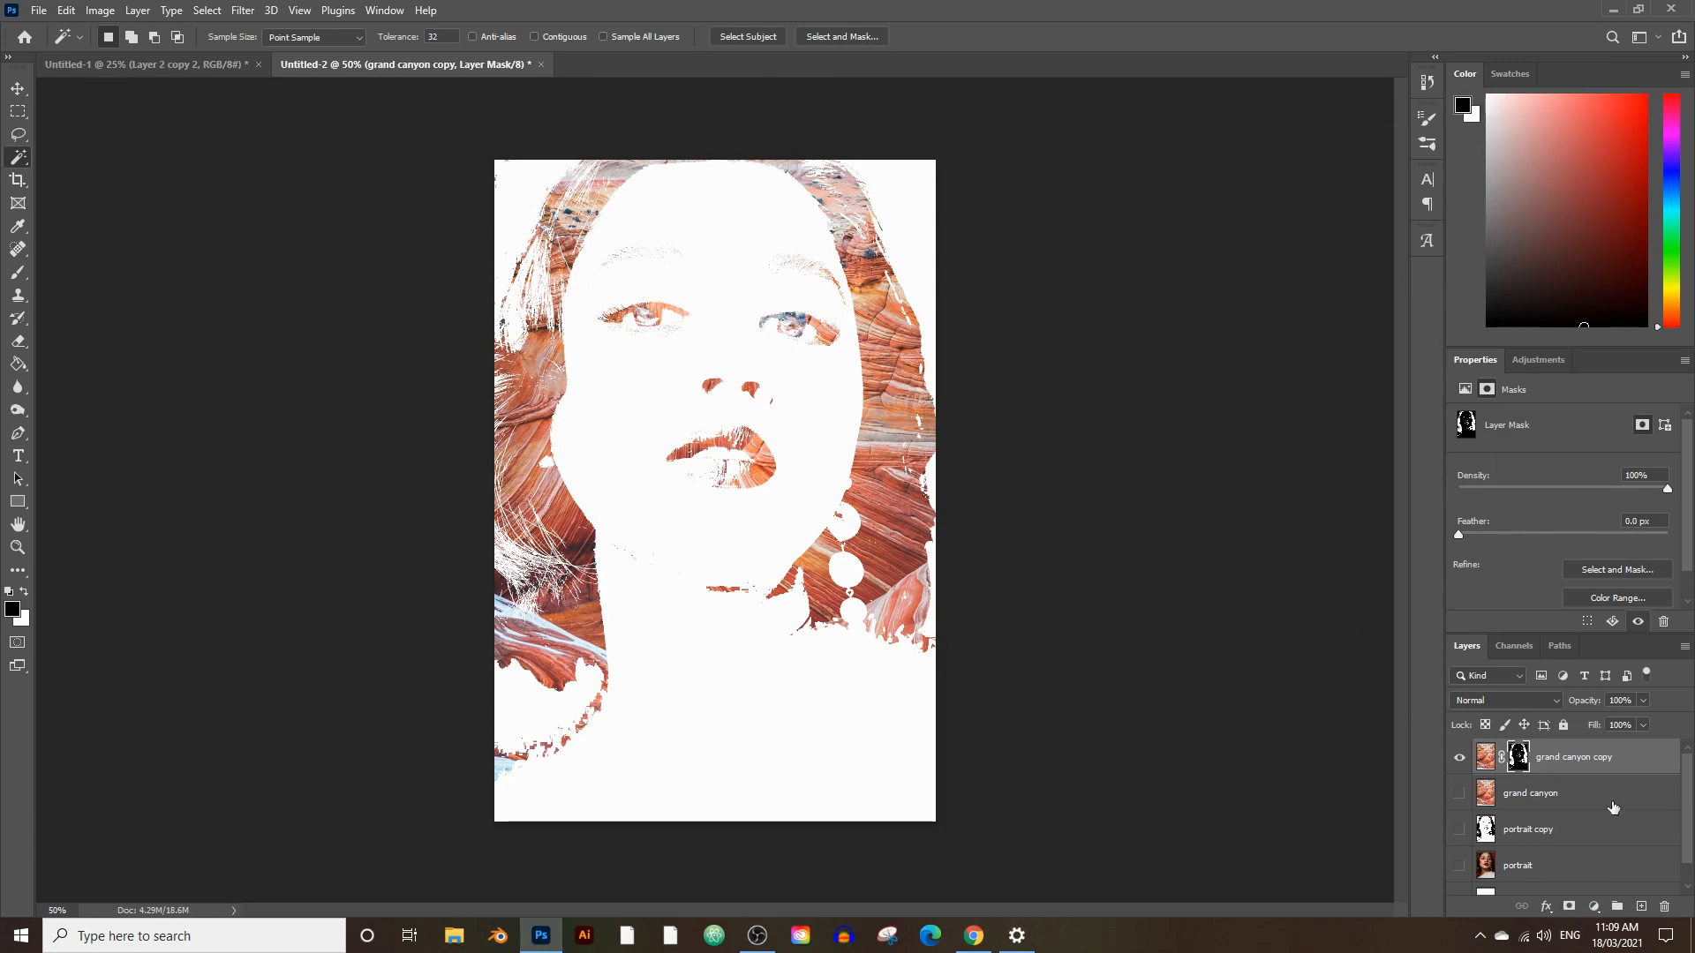
Rename the masked grand canyon copy as 100%.
double_click(1600, 758)
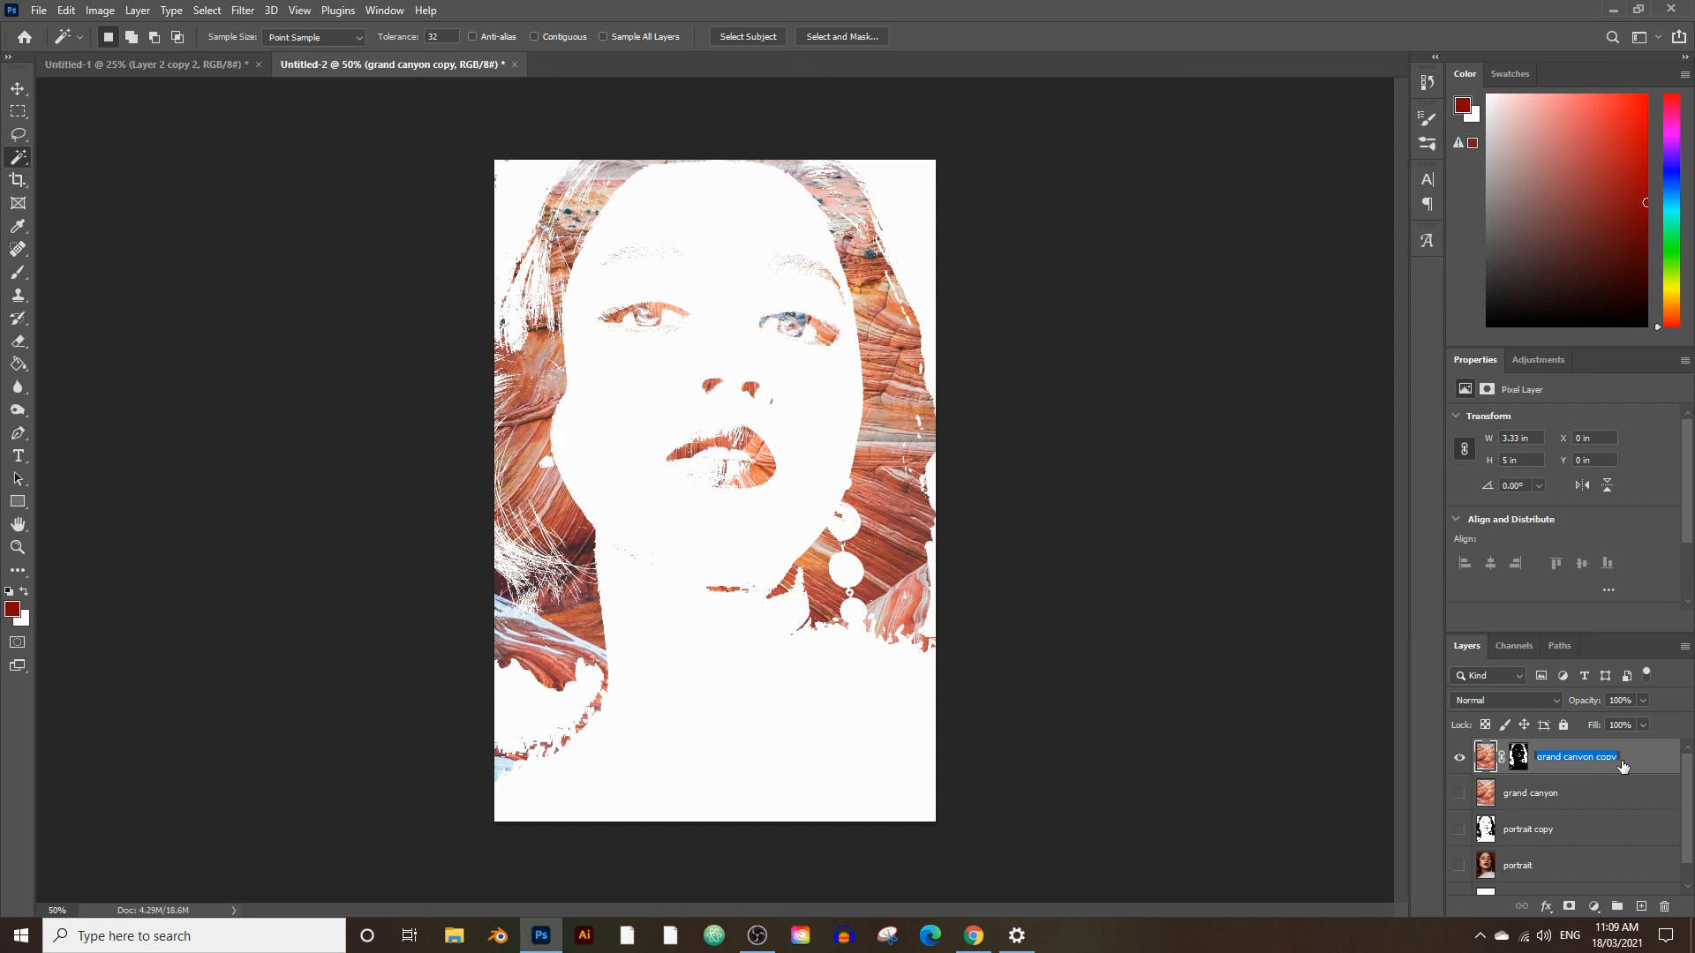
text(100)
key(Return)
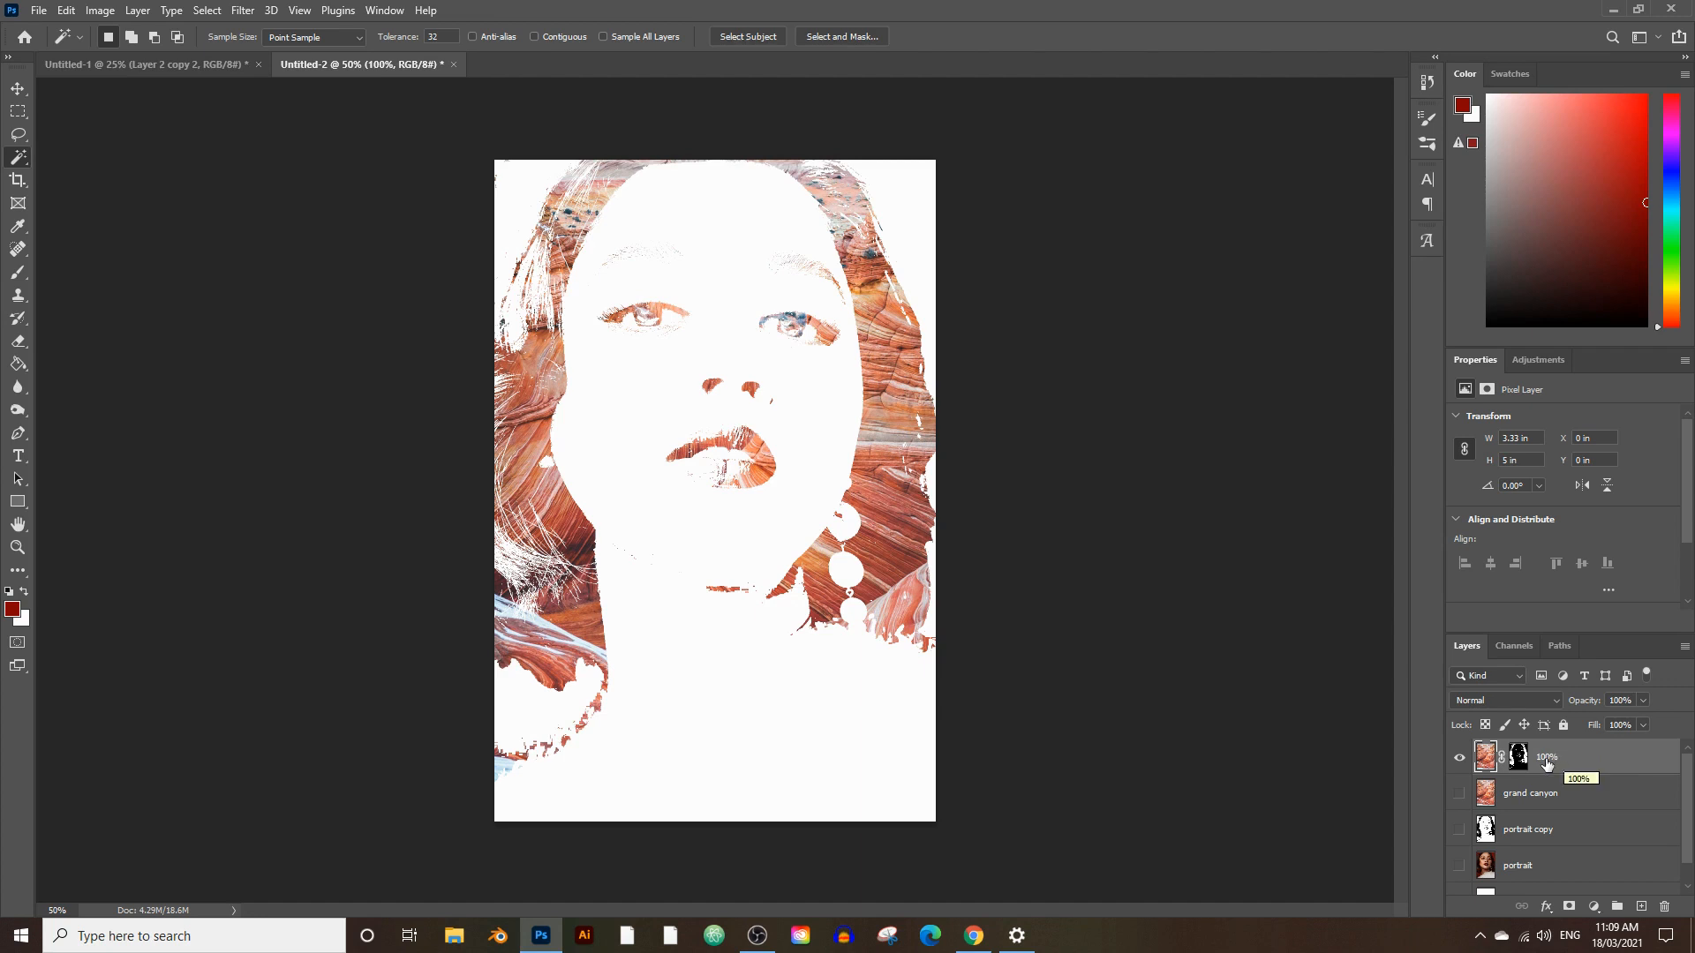
Duplicate the original portrait layer again and make the new copy visible beneath the 100% layer.
scroll(1550, 852, down, 1)
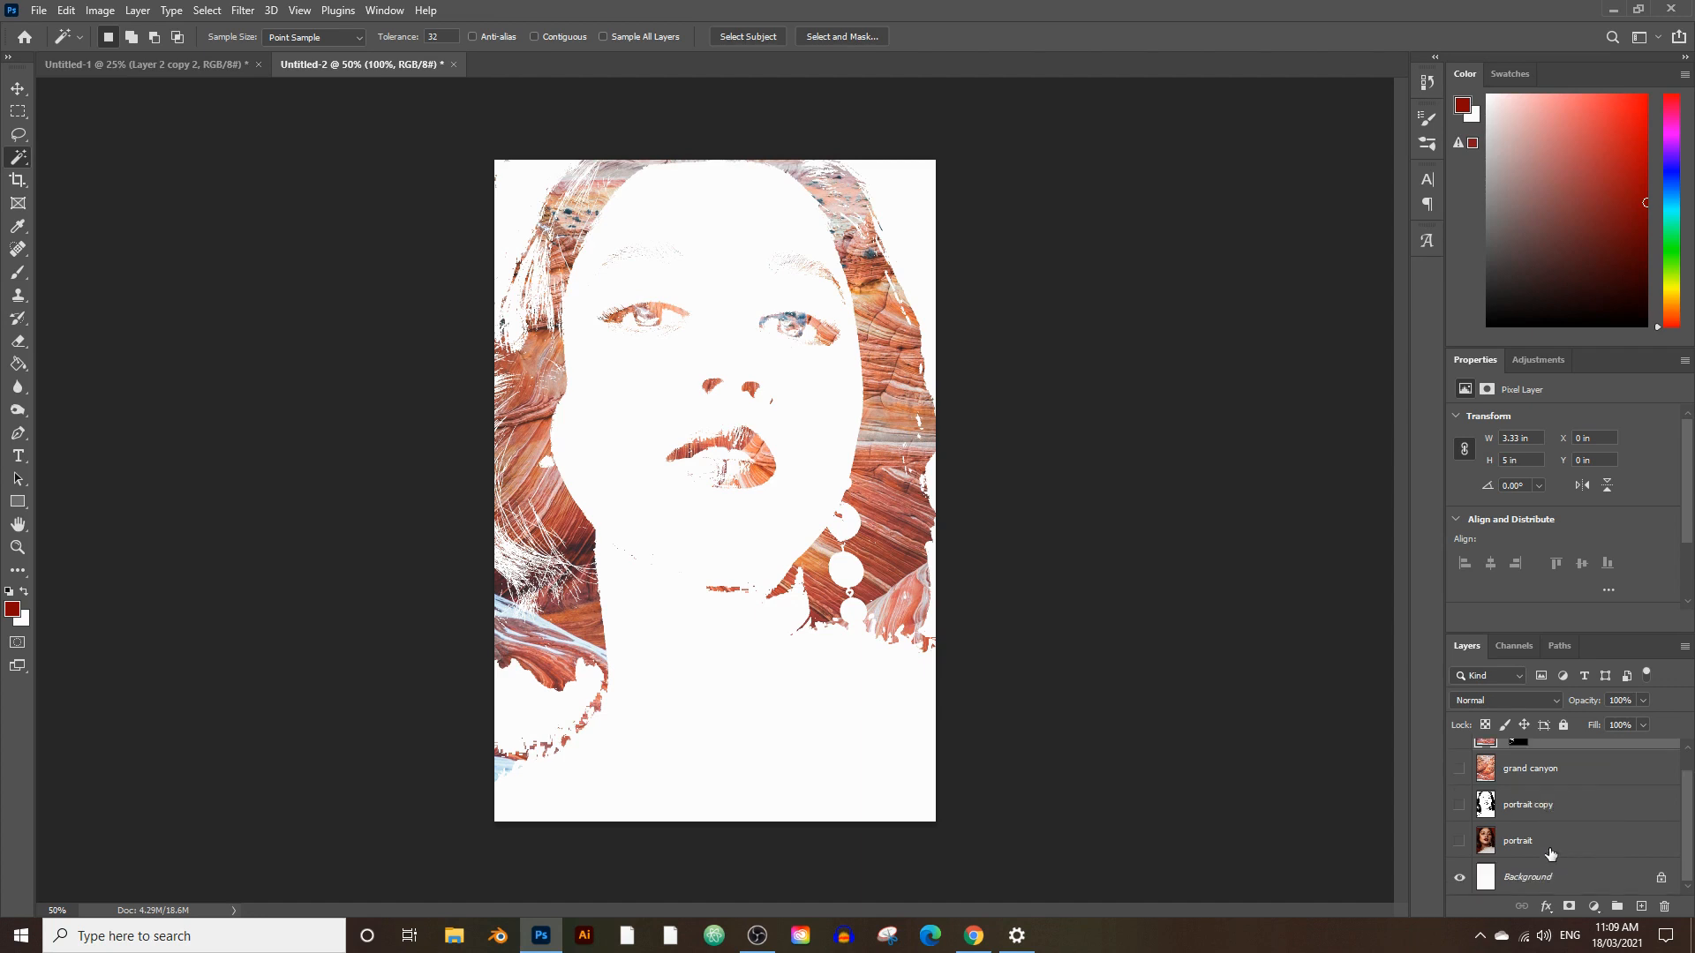
click(1522, 849)
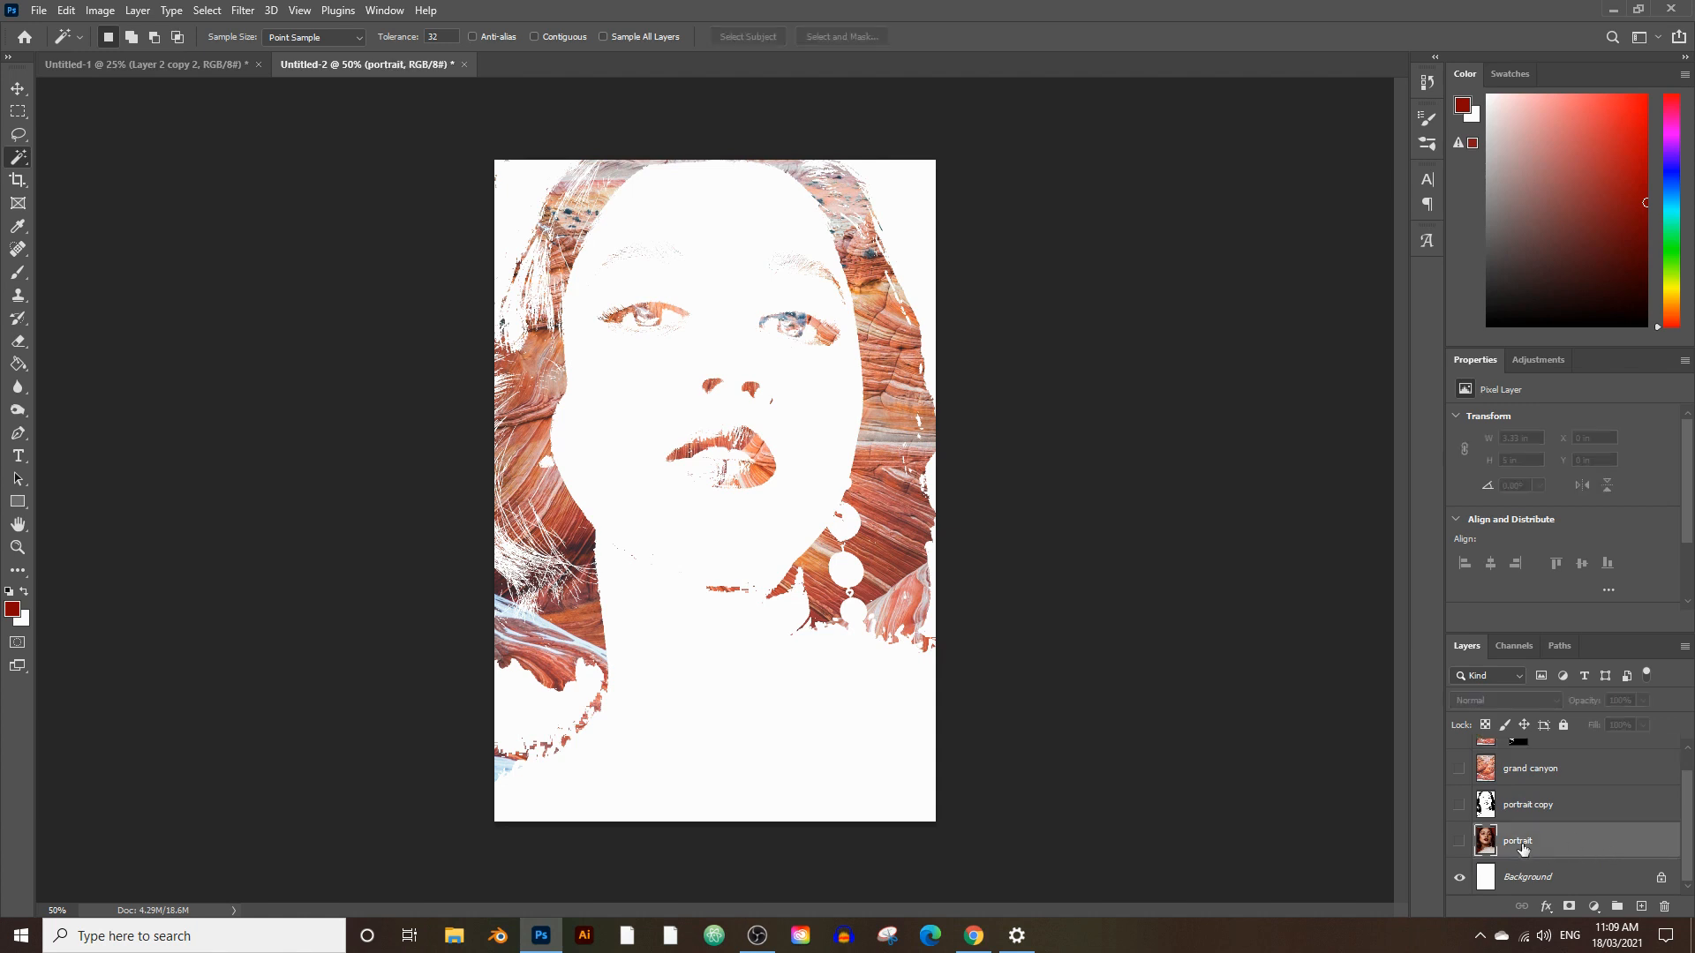
drag(1581, 853, 1641, 906)
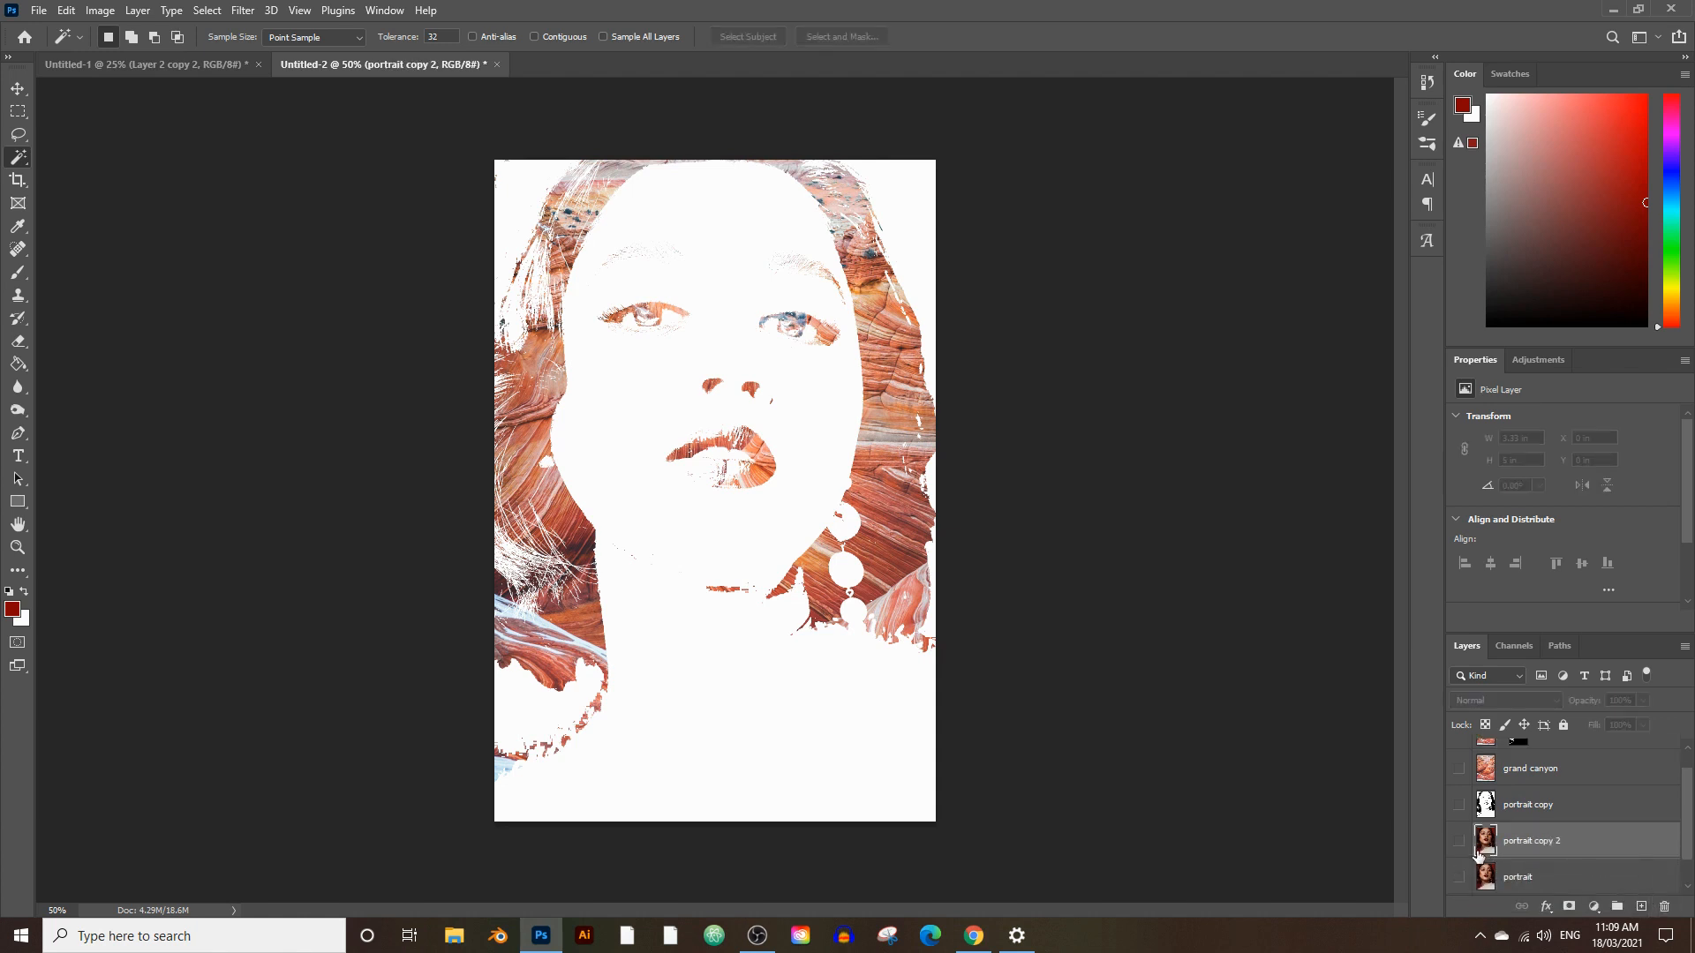
click(1460, 843)
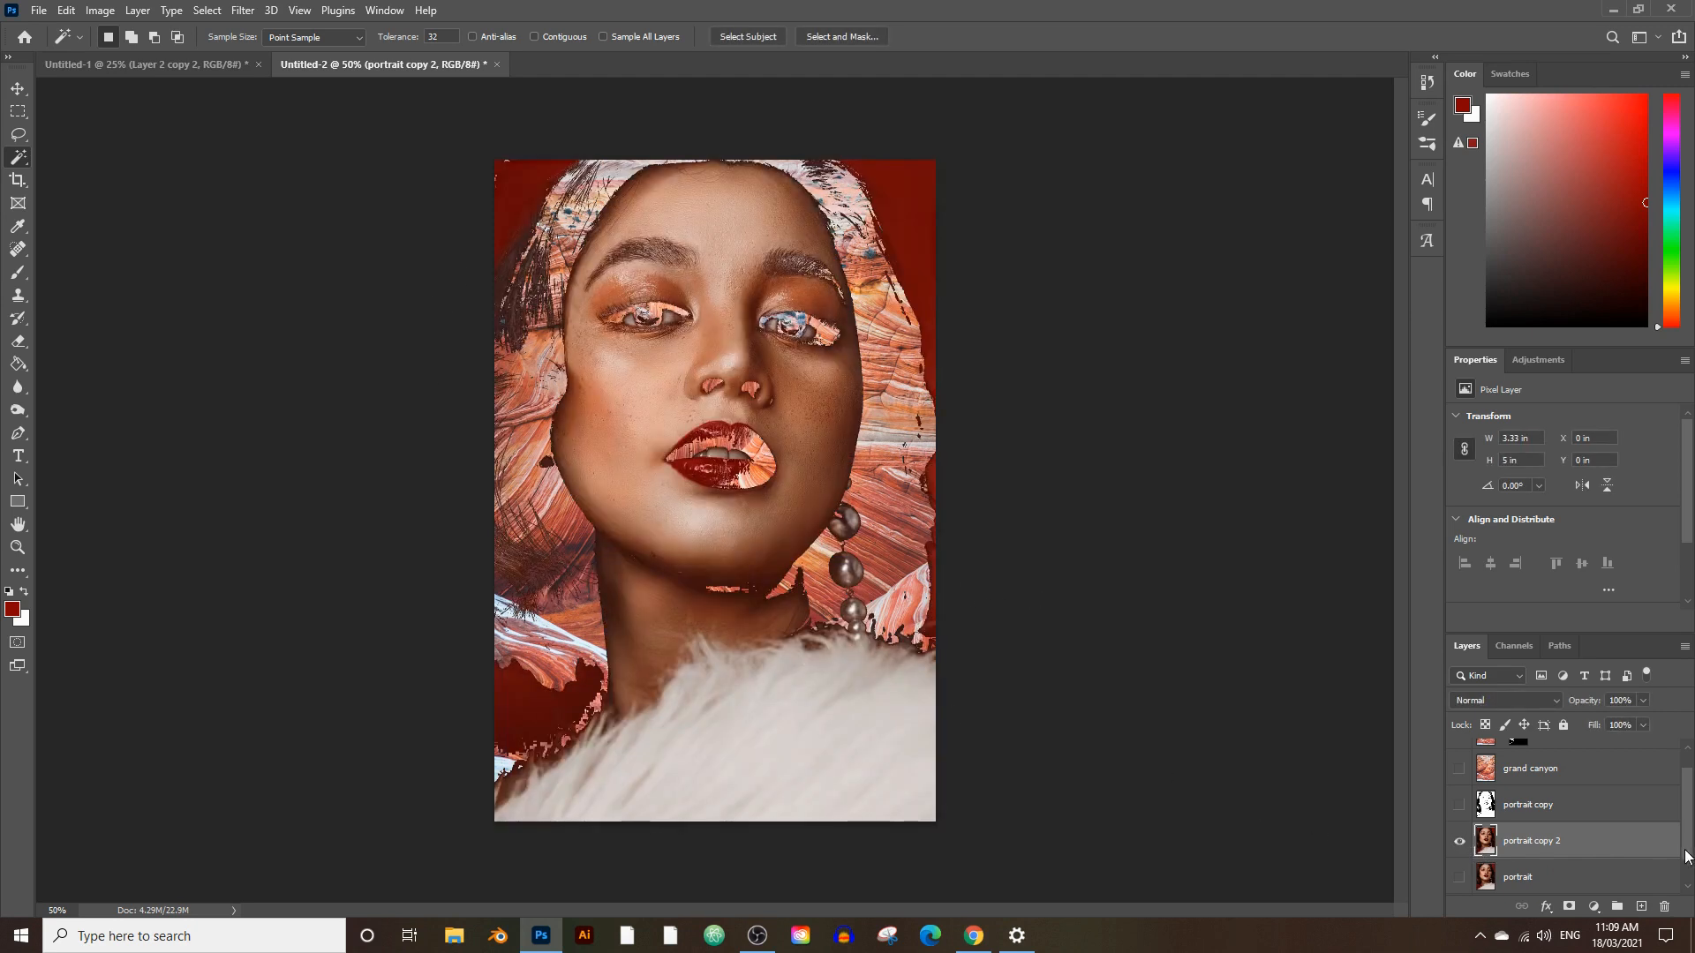
scroll(1687, 856, up, 1)
click(1455, 757)
click(1458, 758)
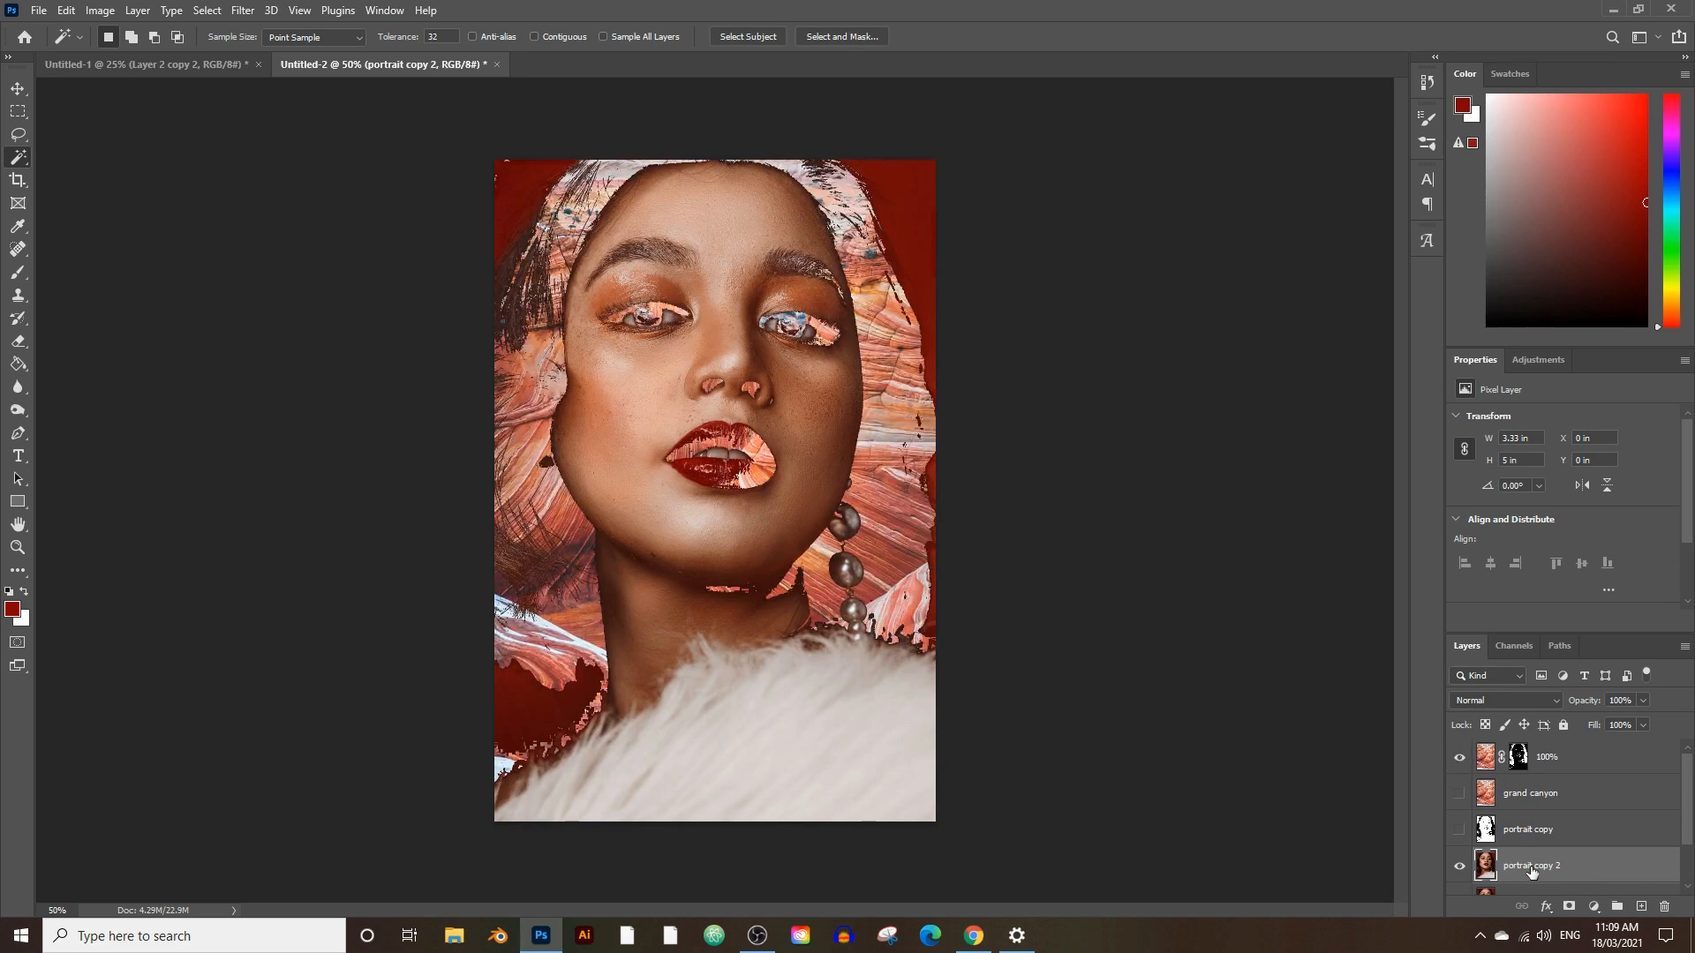
Apply a Threshold of level 88 to the second portrait copy and select all its black areas with the Magic Wand.
scroll(1558, 840, down, 1)
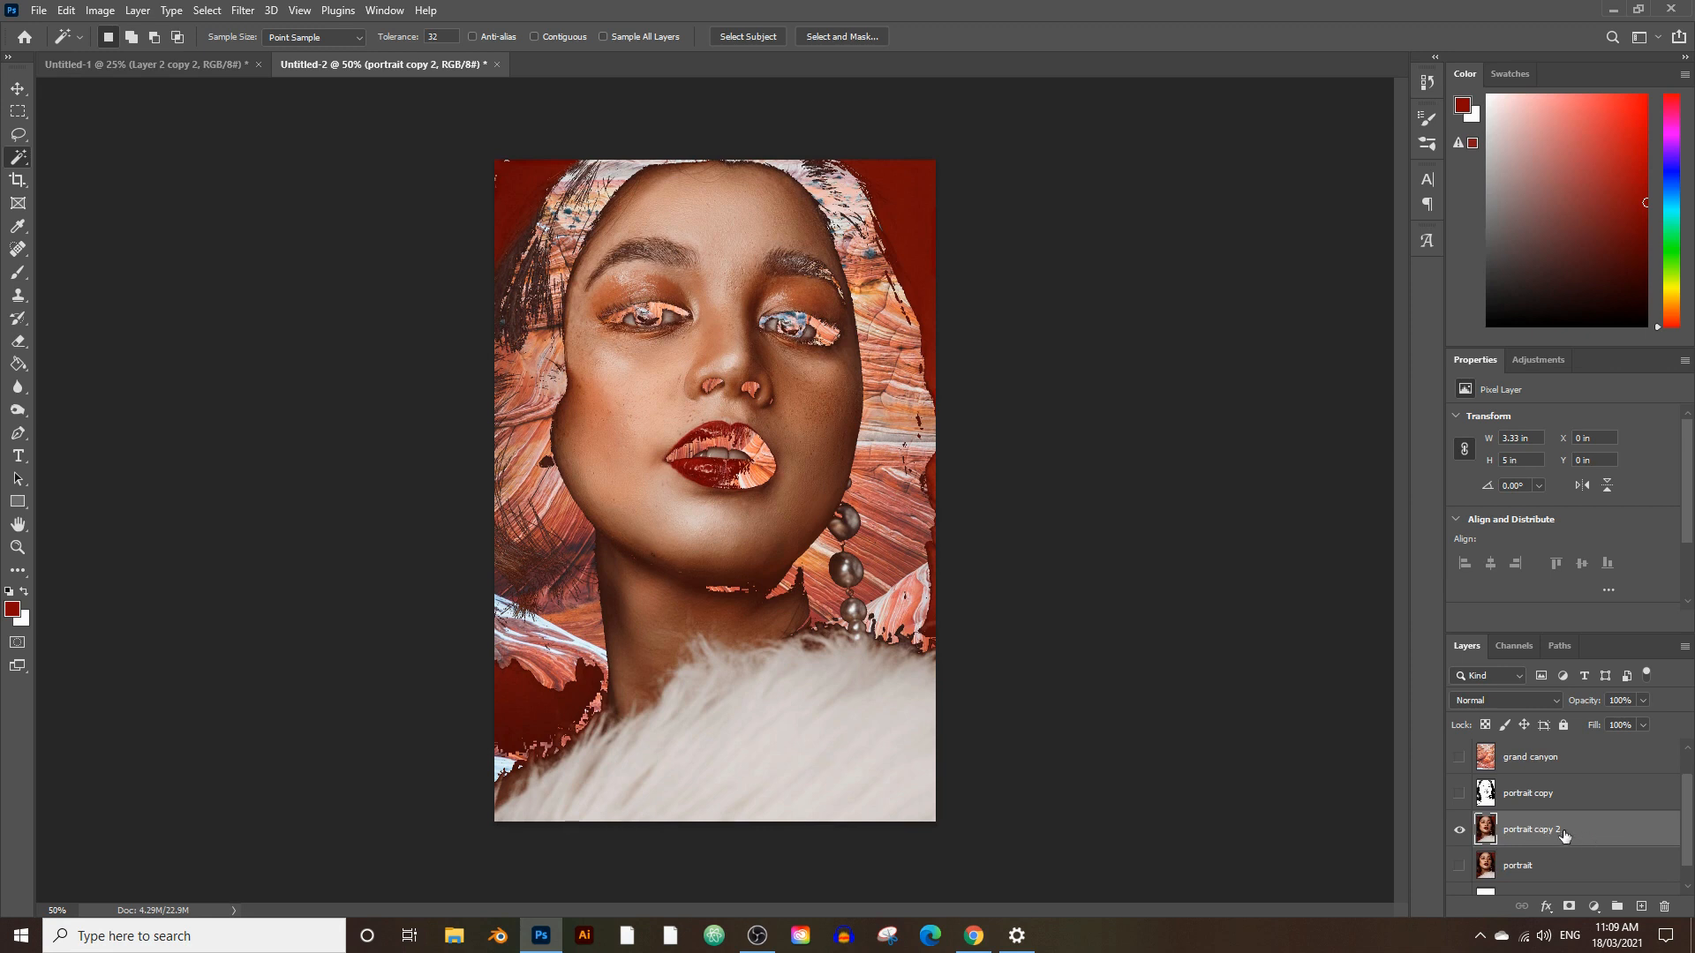
click(105, 13)
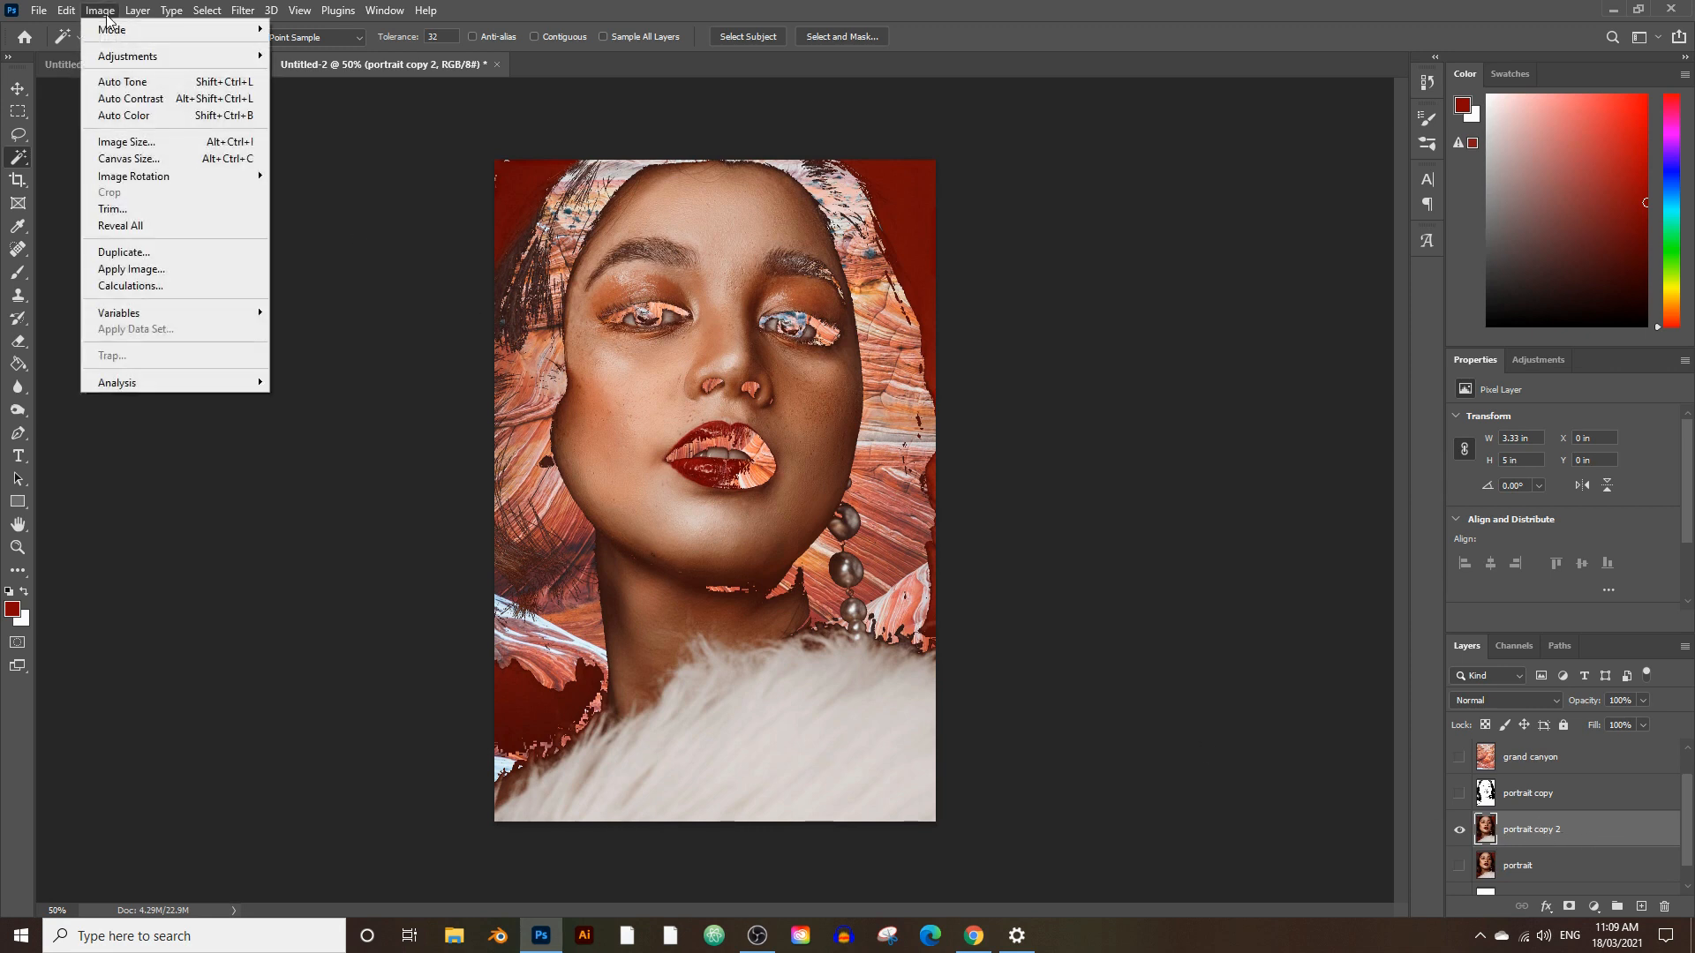
mouse_move(146, 58)
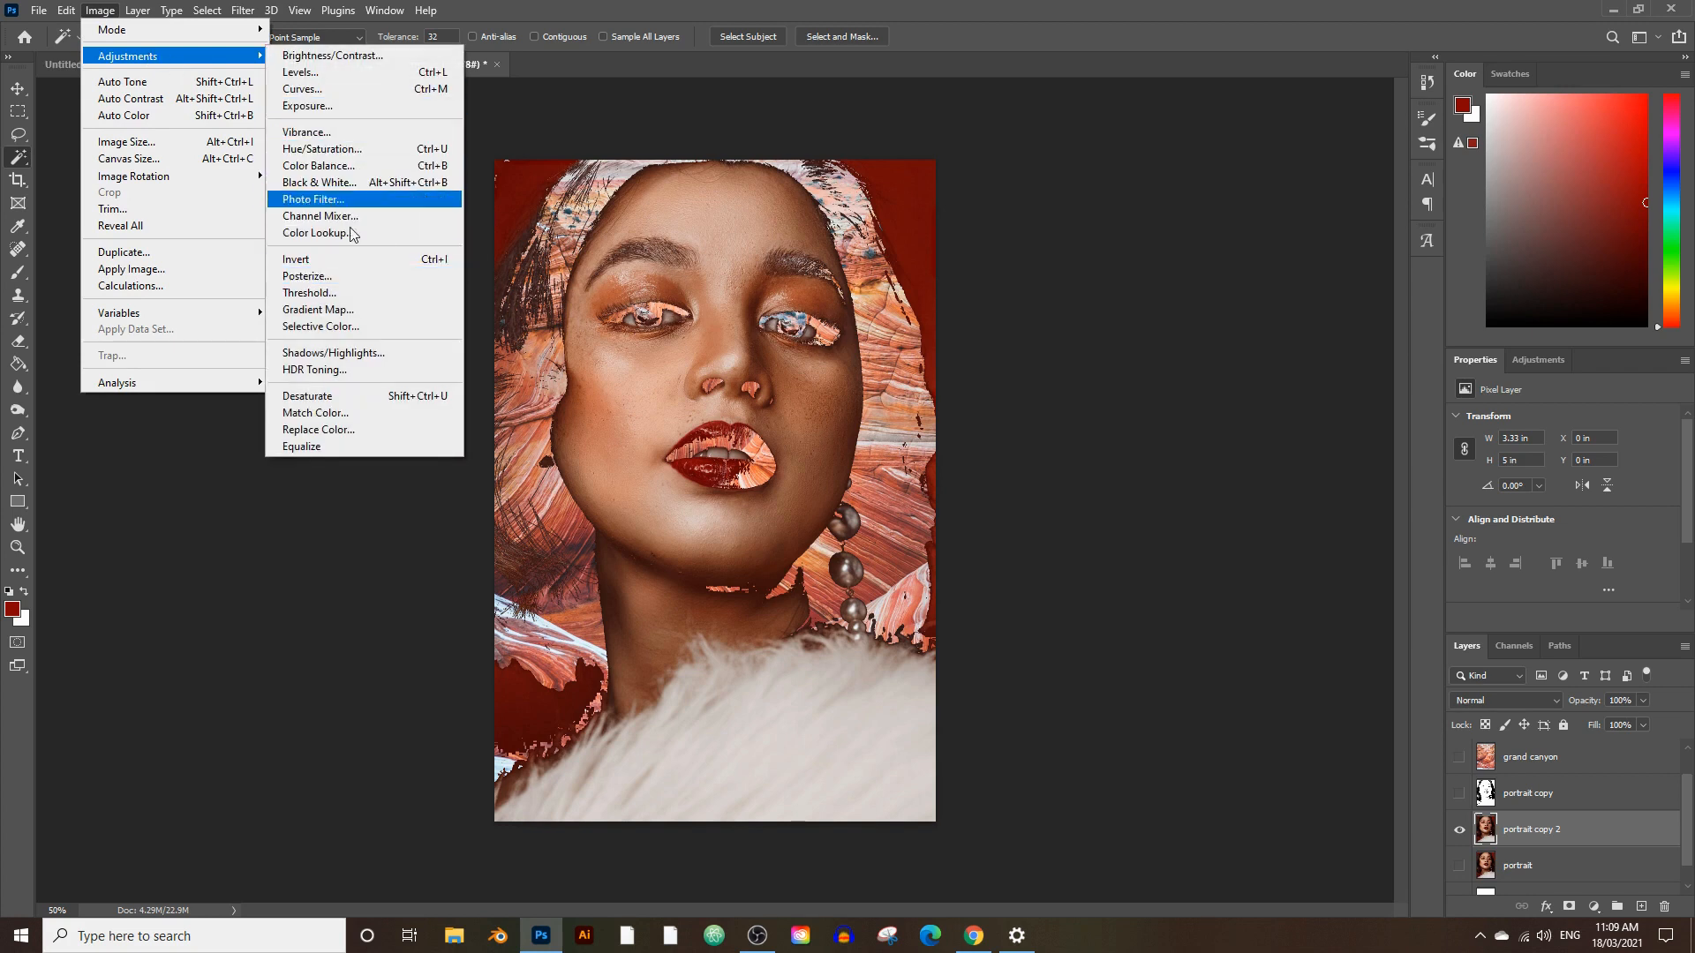
click(349, 292)
drag(1011, 372, 973, 372)
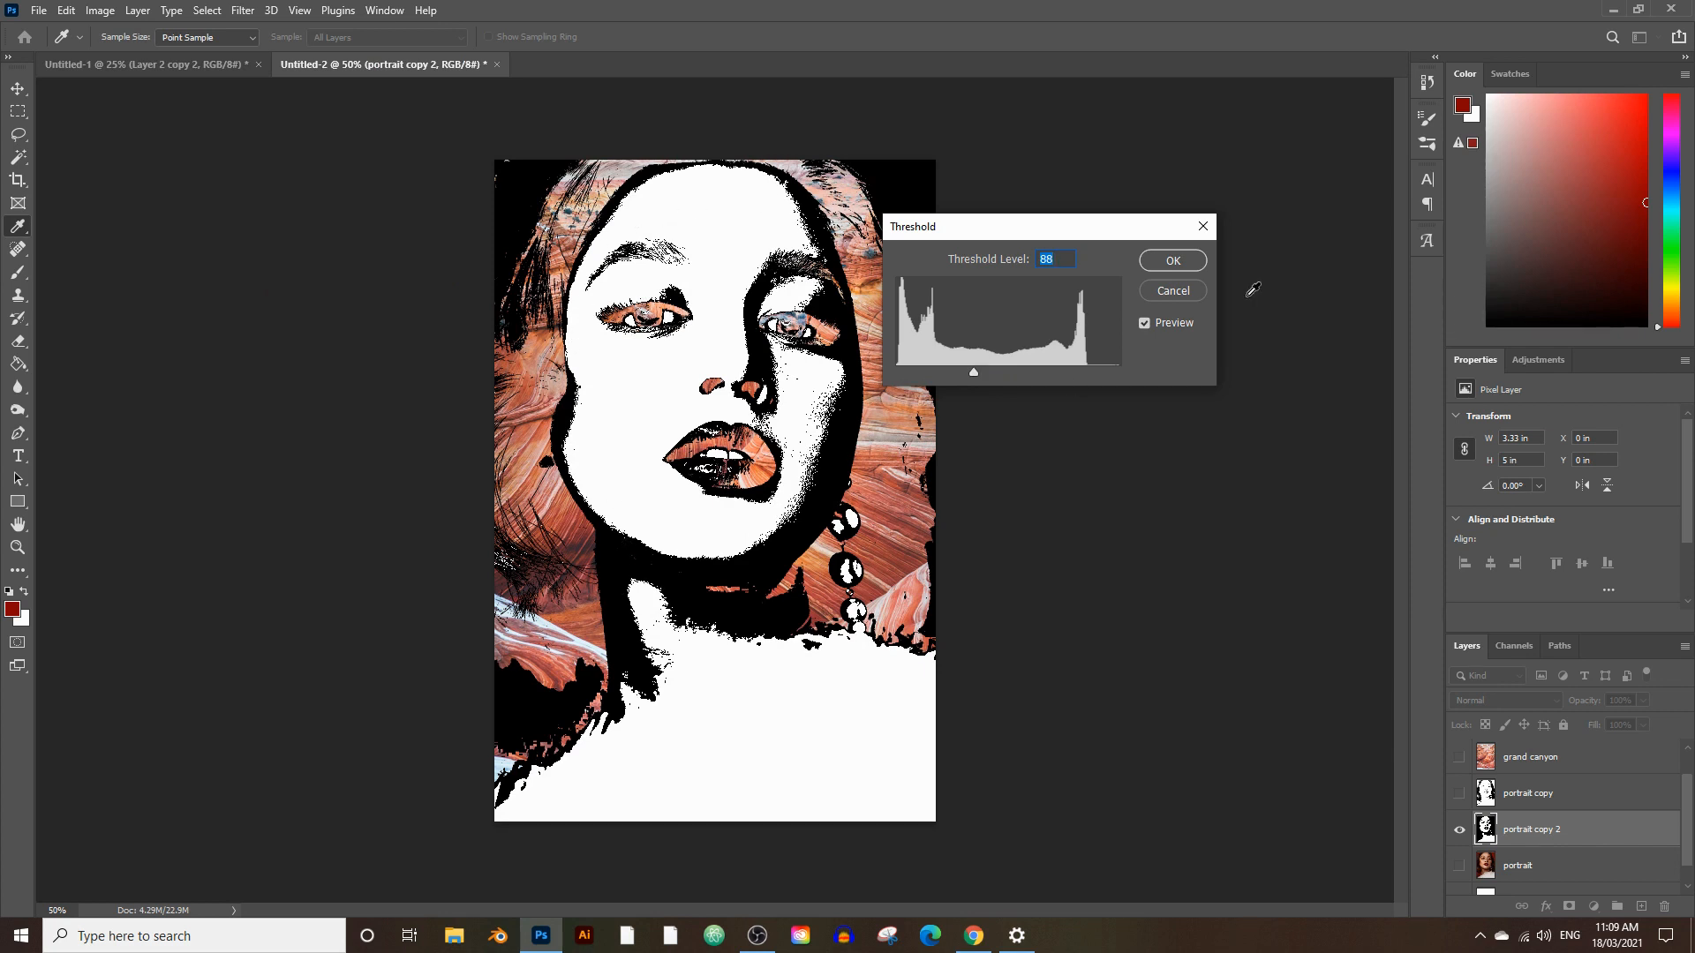
click(1173, 261)
key(w)
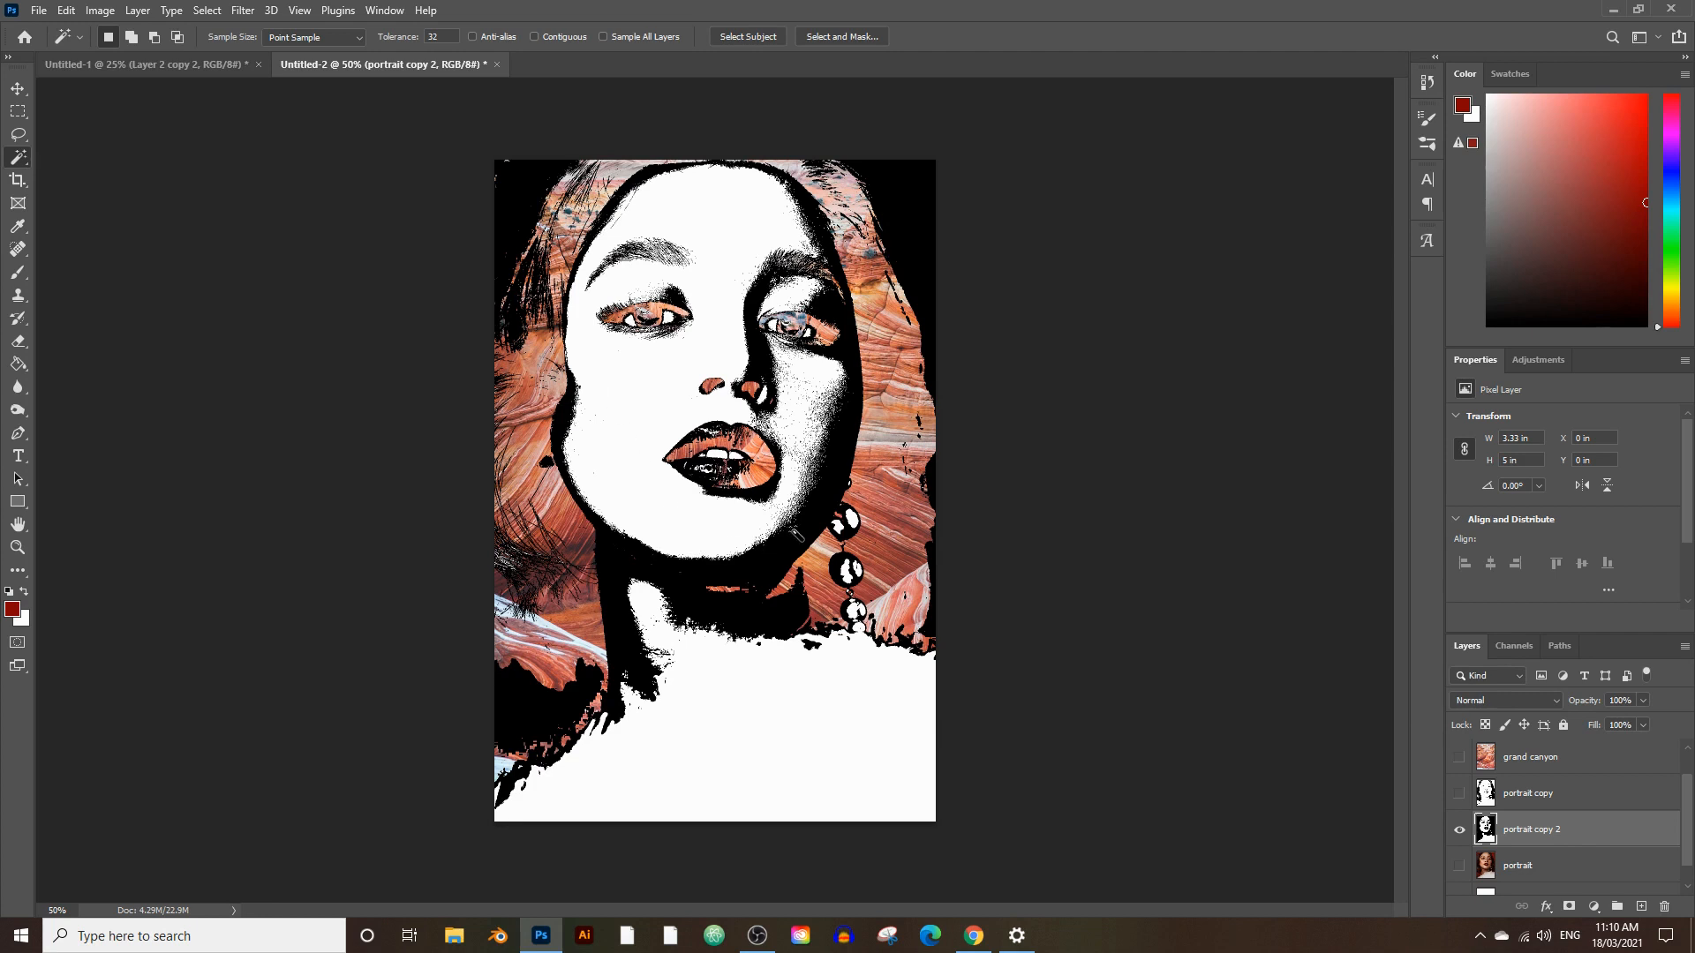
key(ctrl+a)
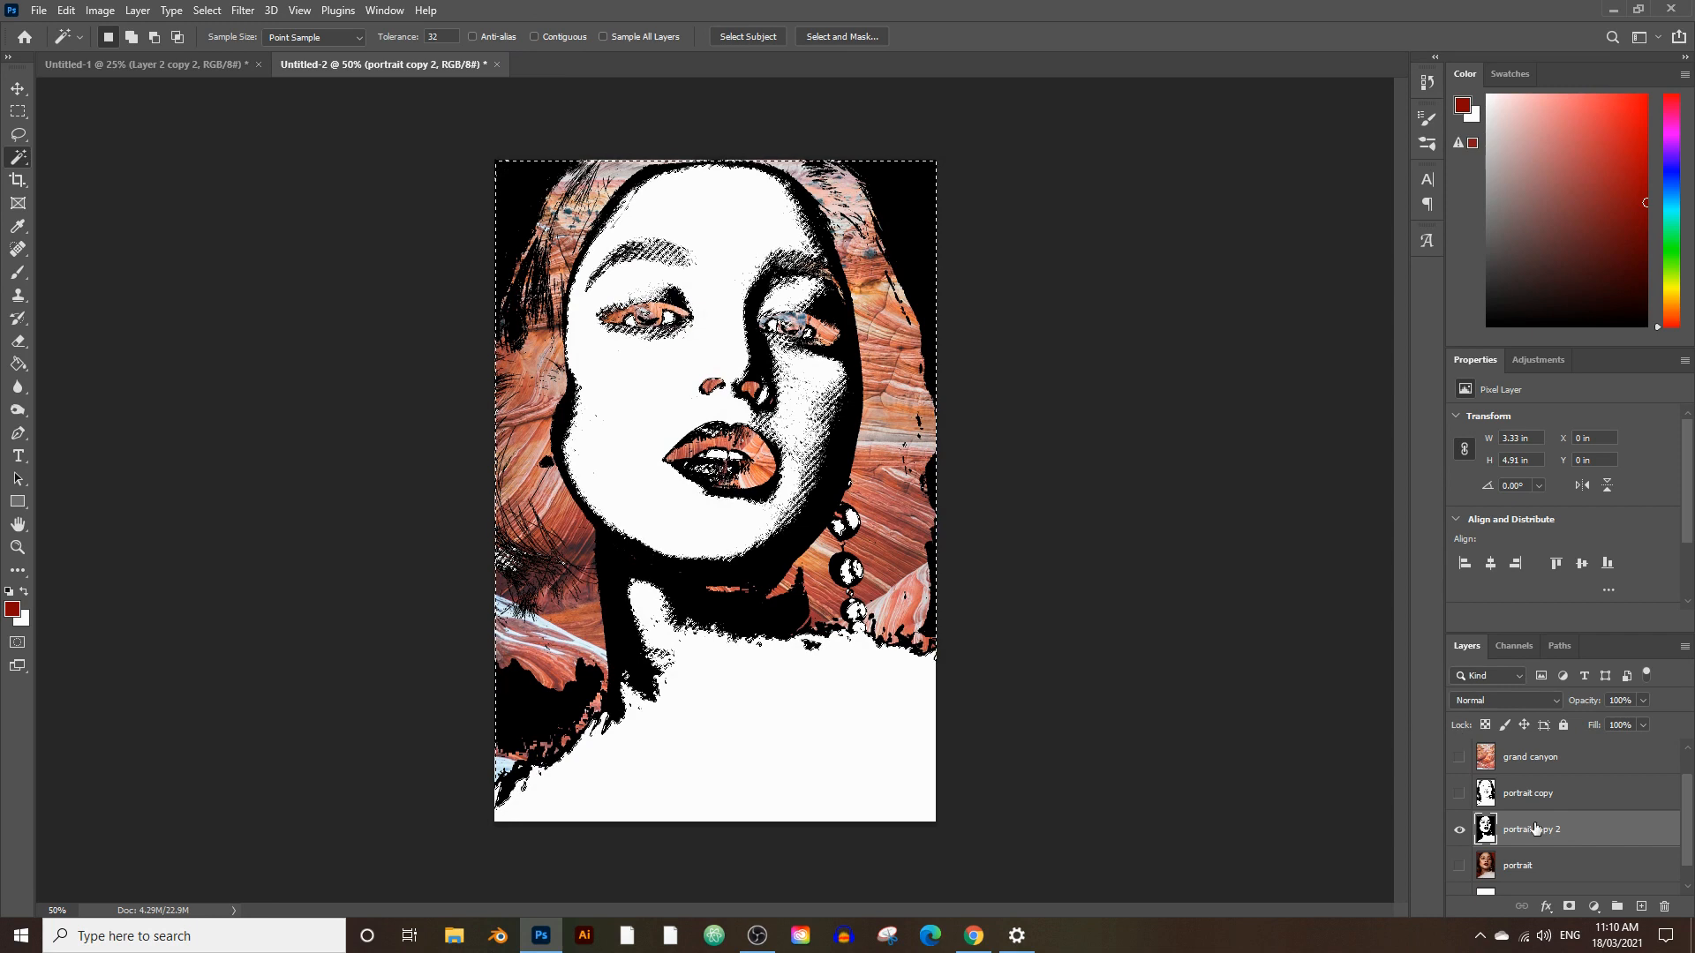
Duplicate the grand canyon layer, show the duplicate, and mask it with the selection of black areas.
click(1551, 759)
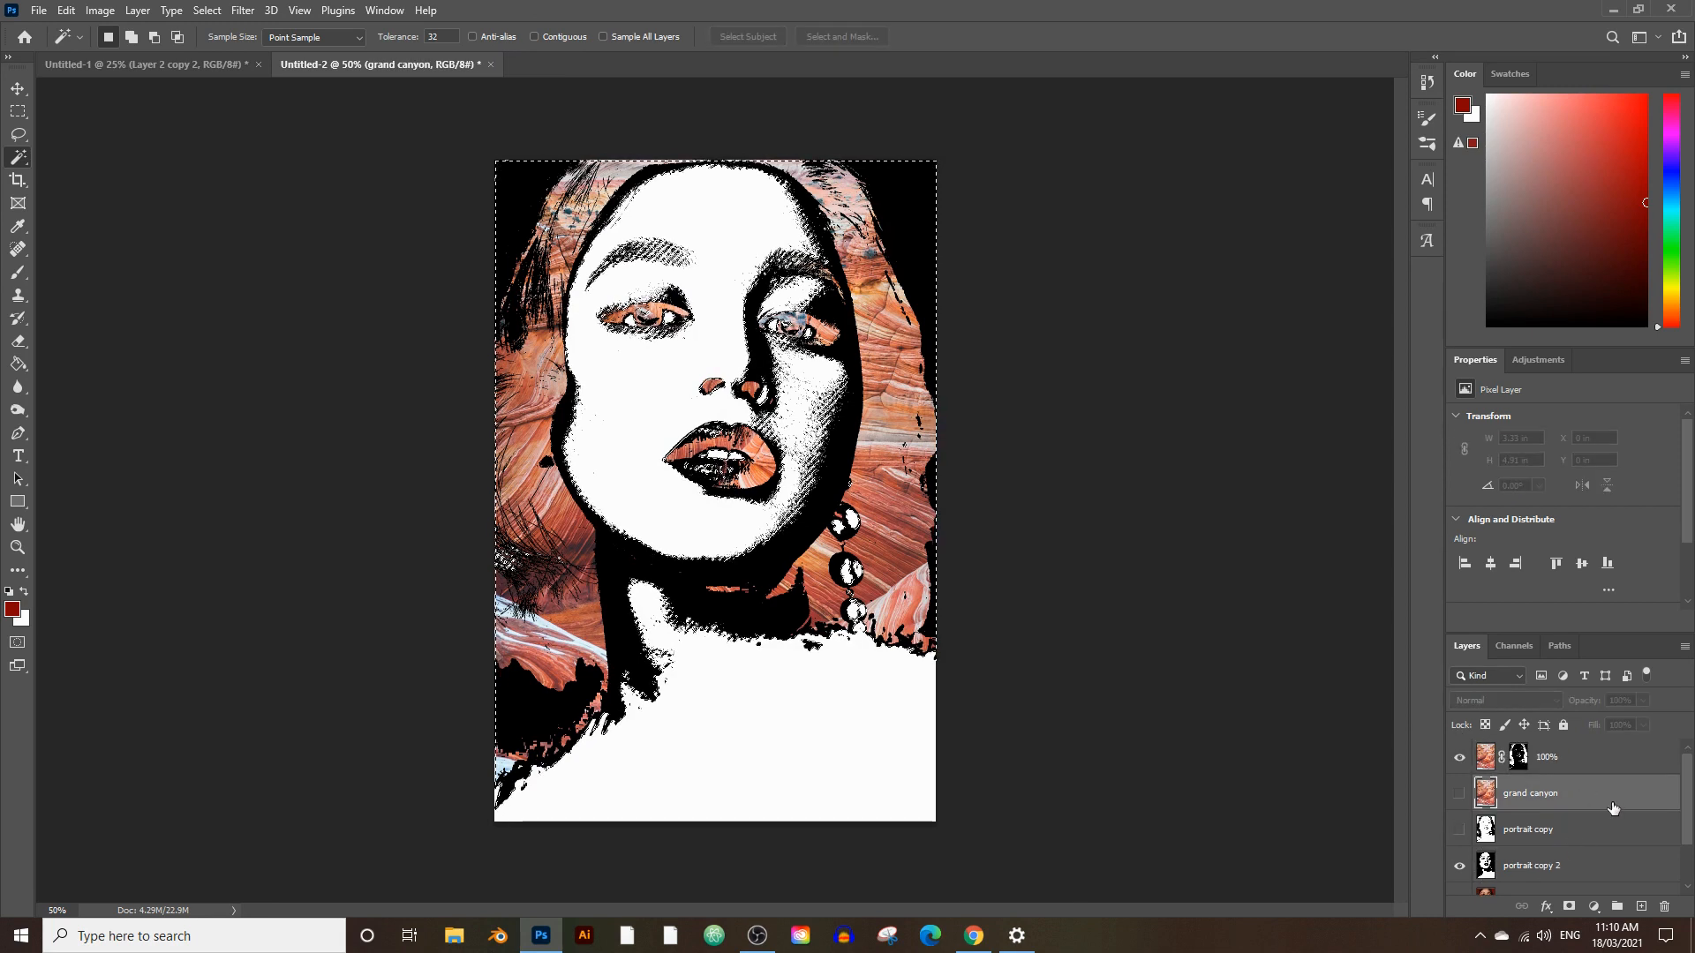
drag(1600, 801, 1640, 907)
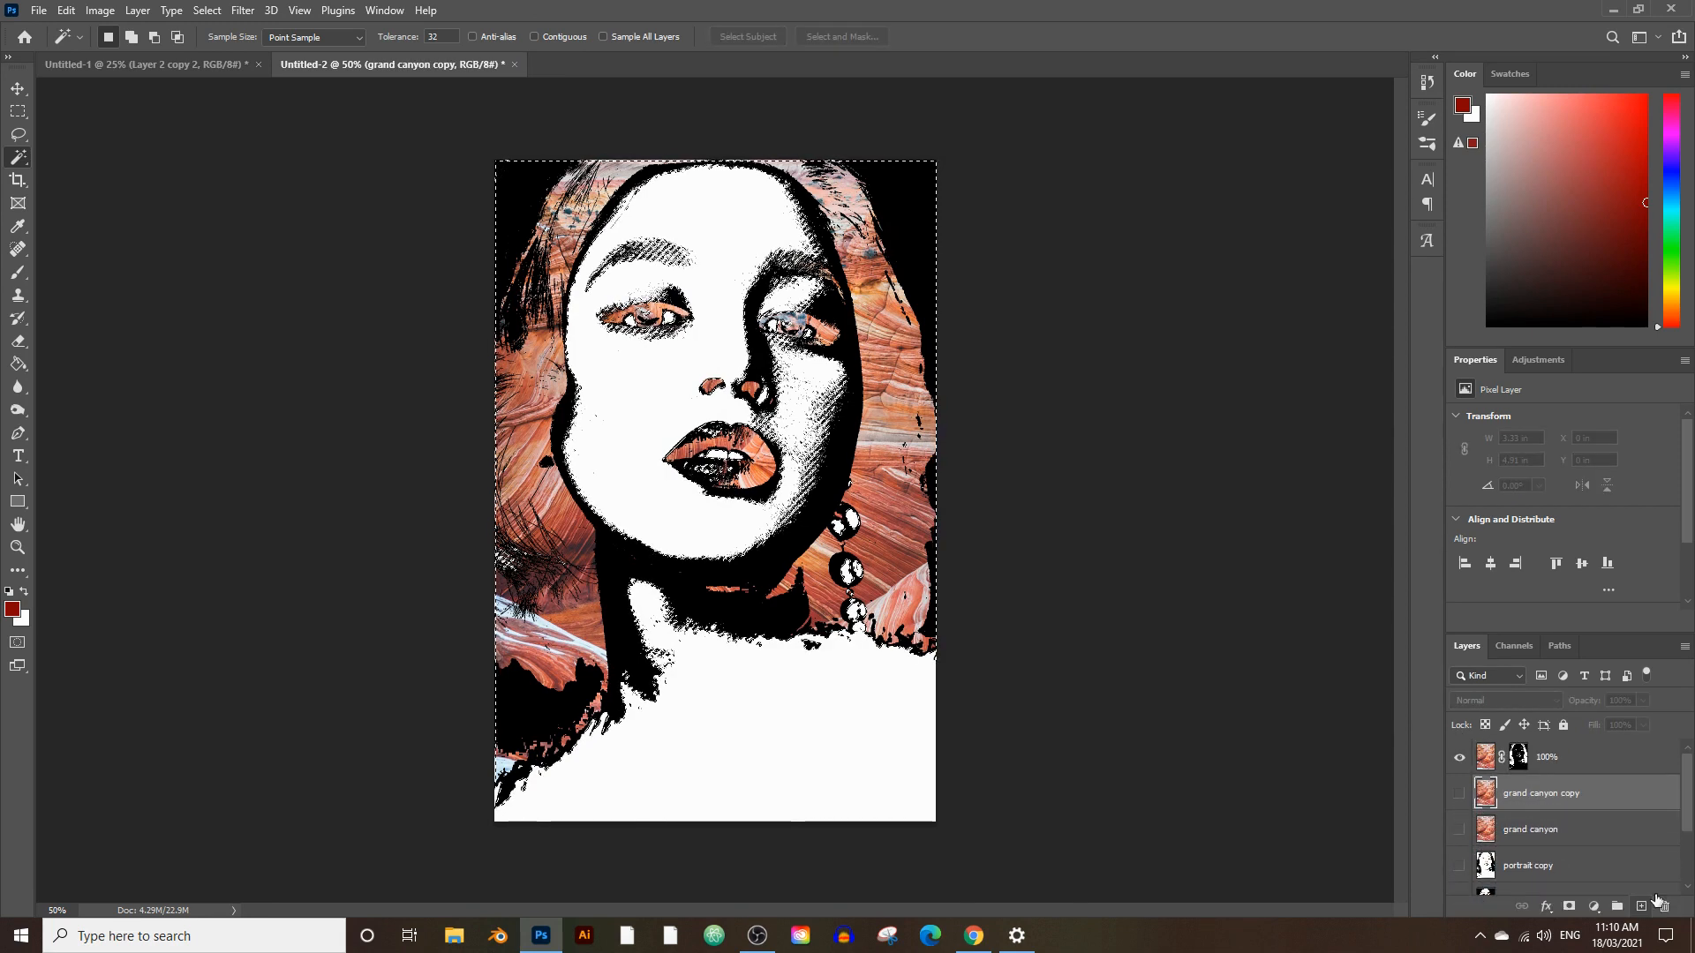
click(1460, 793)
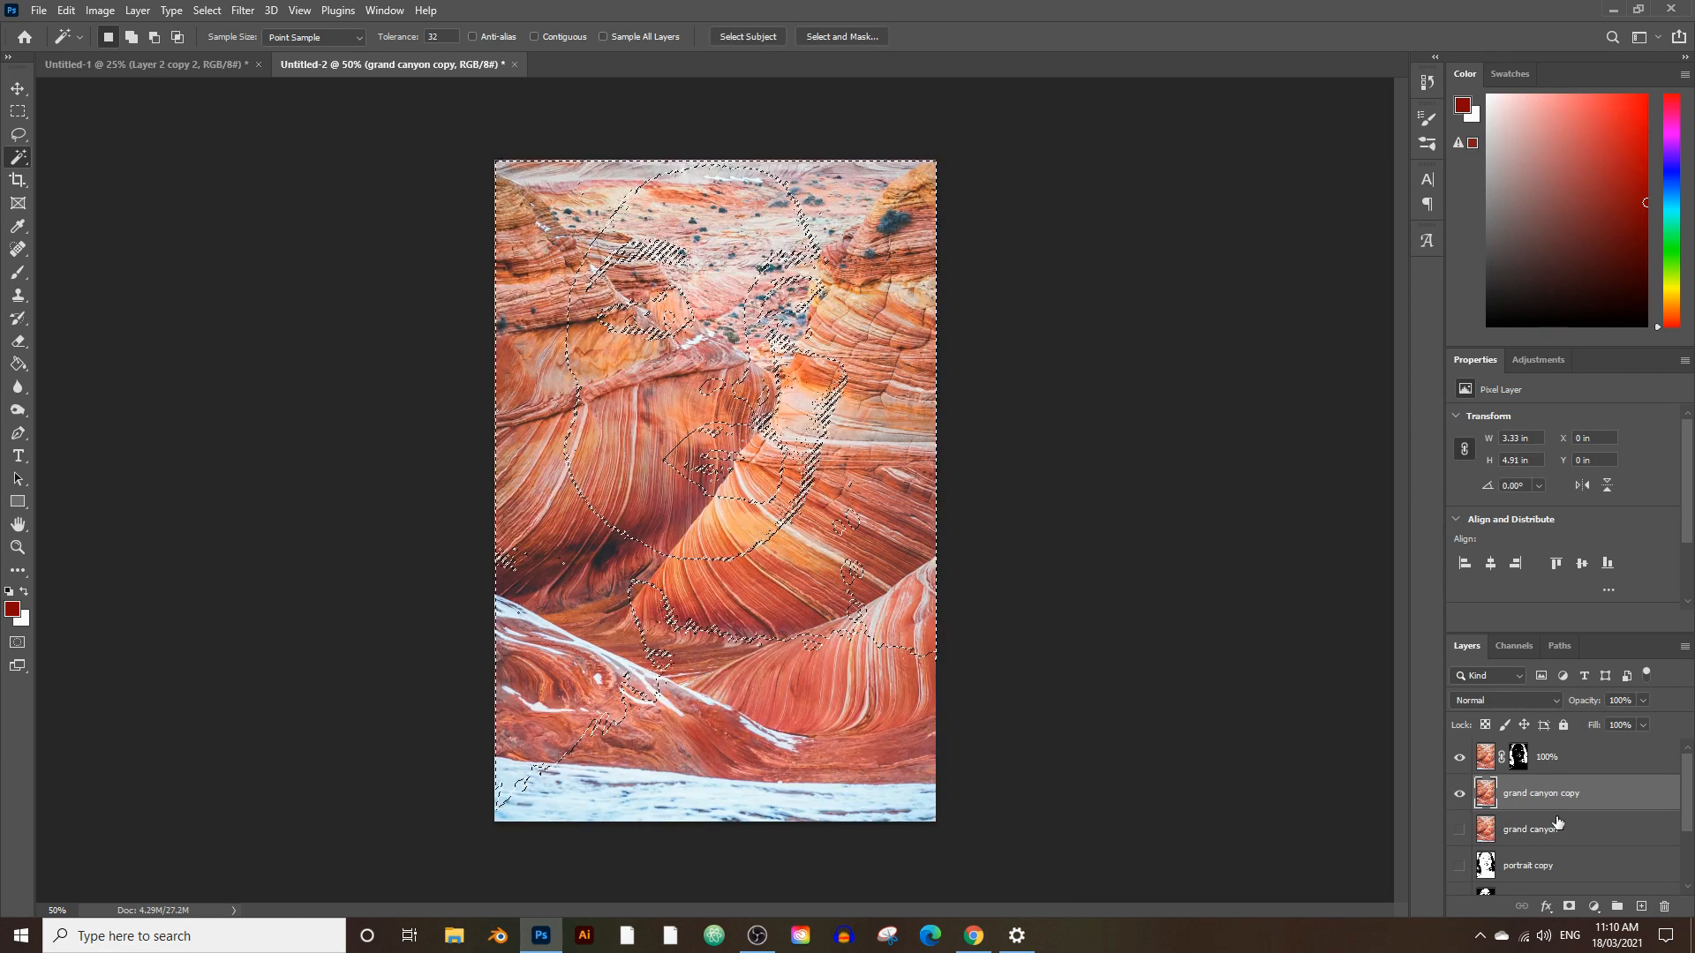
click(1571, 907)
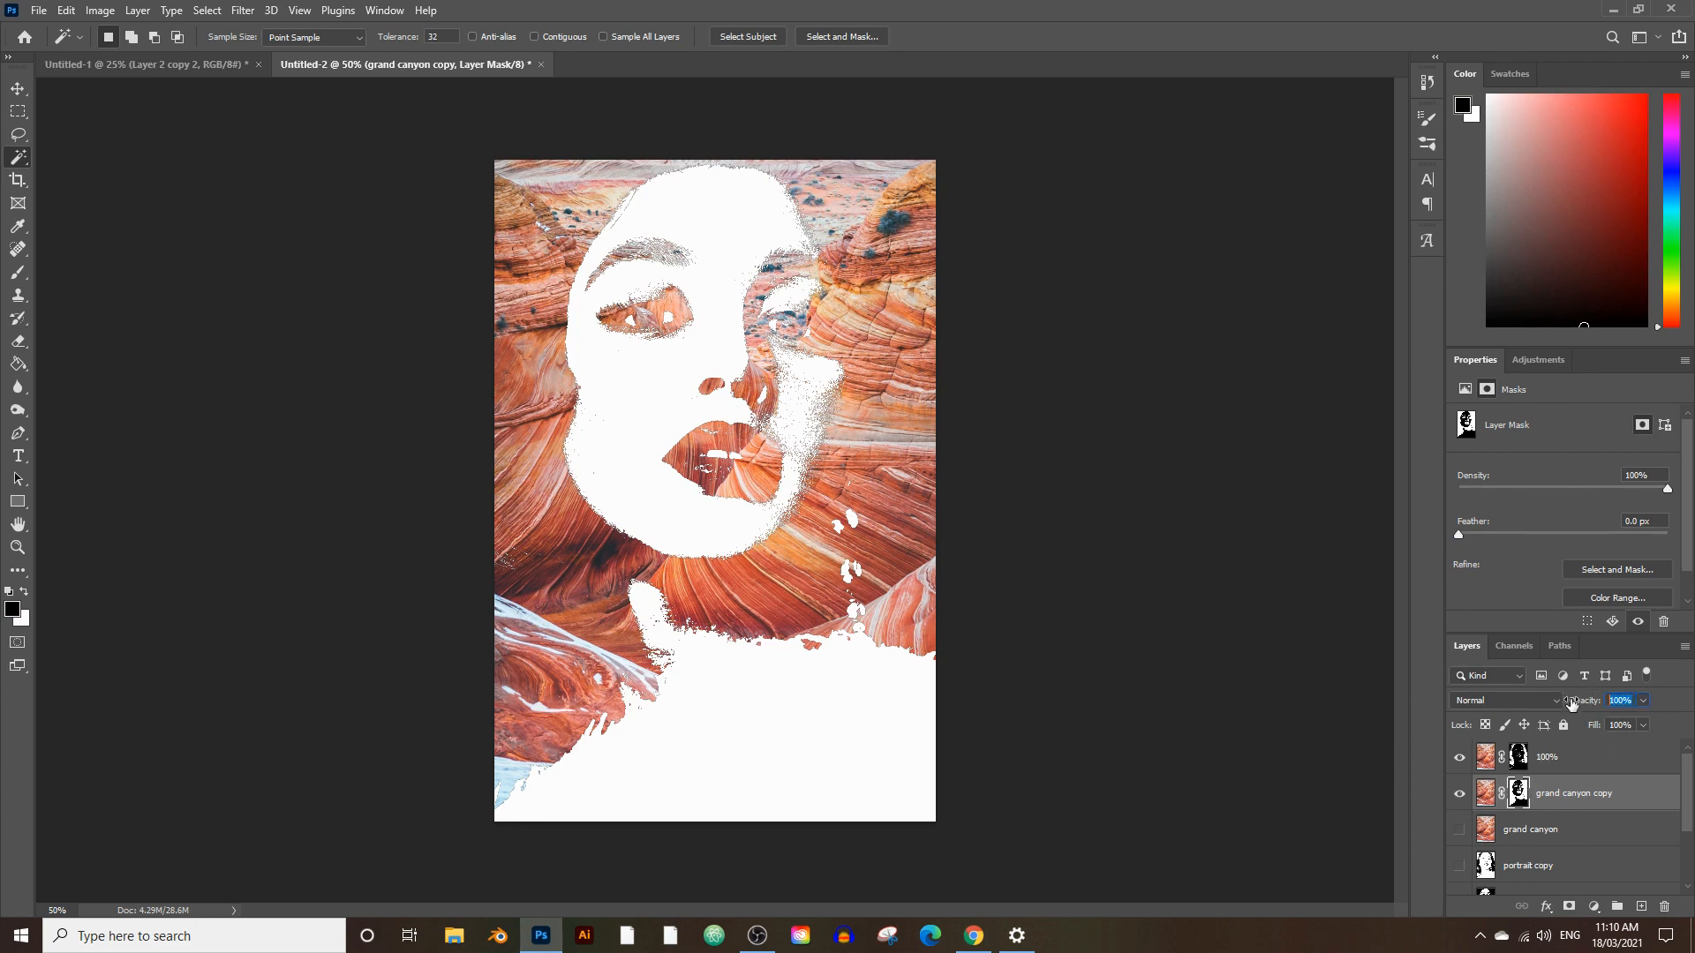
Set the newly masked grand canyon copy's opacity to 75% and hide the second portrait copy.
text(75)
scroll(1556, 788, down, 3)
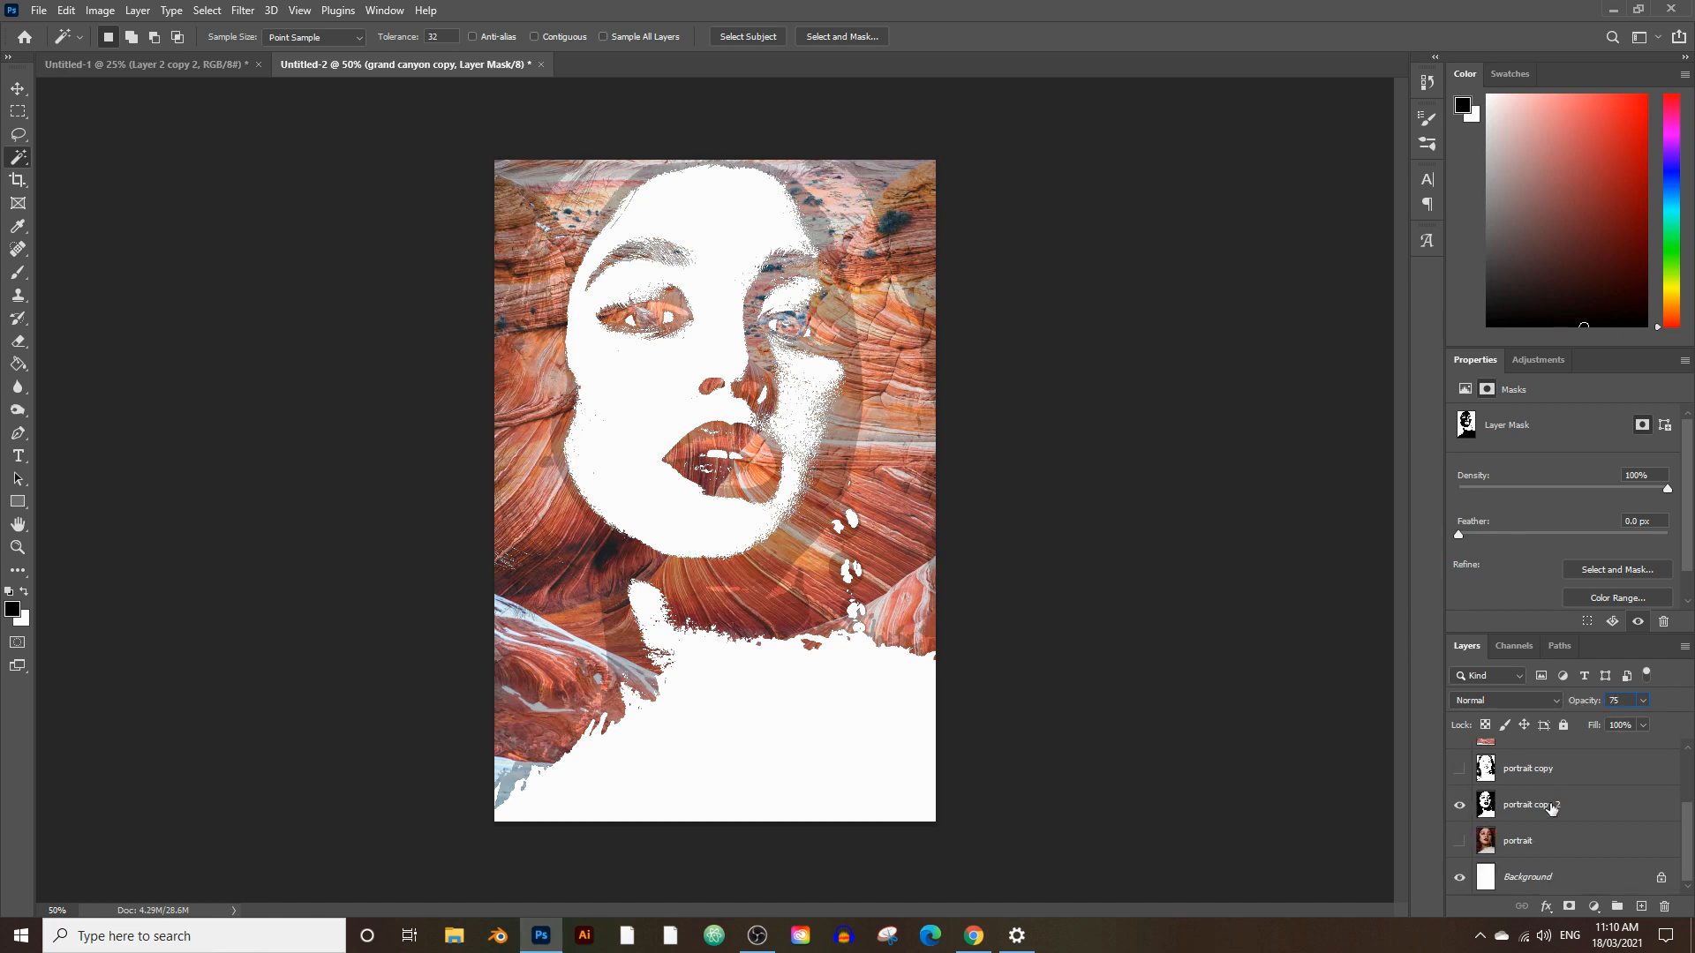
click(1460, 805)
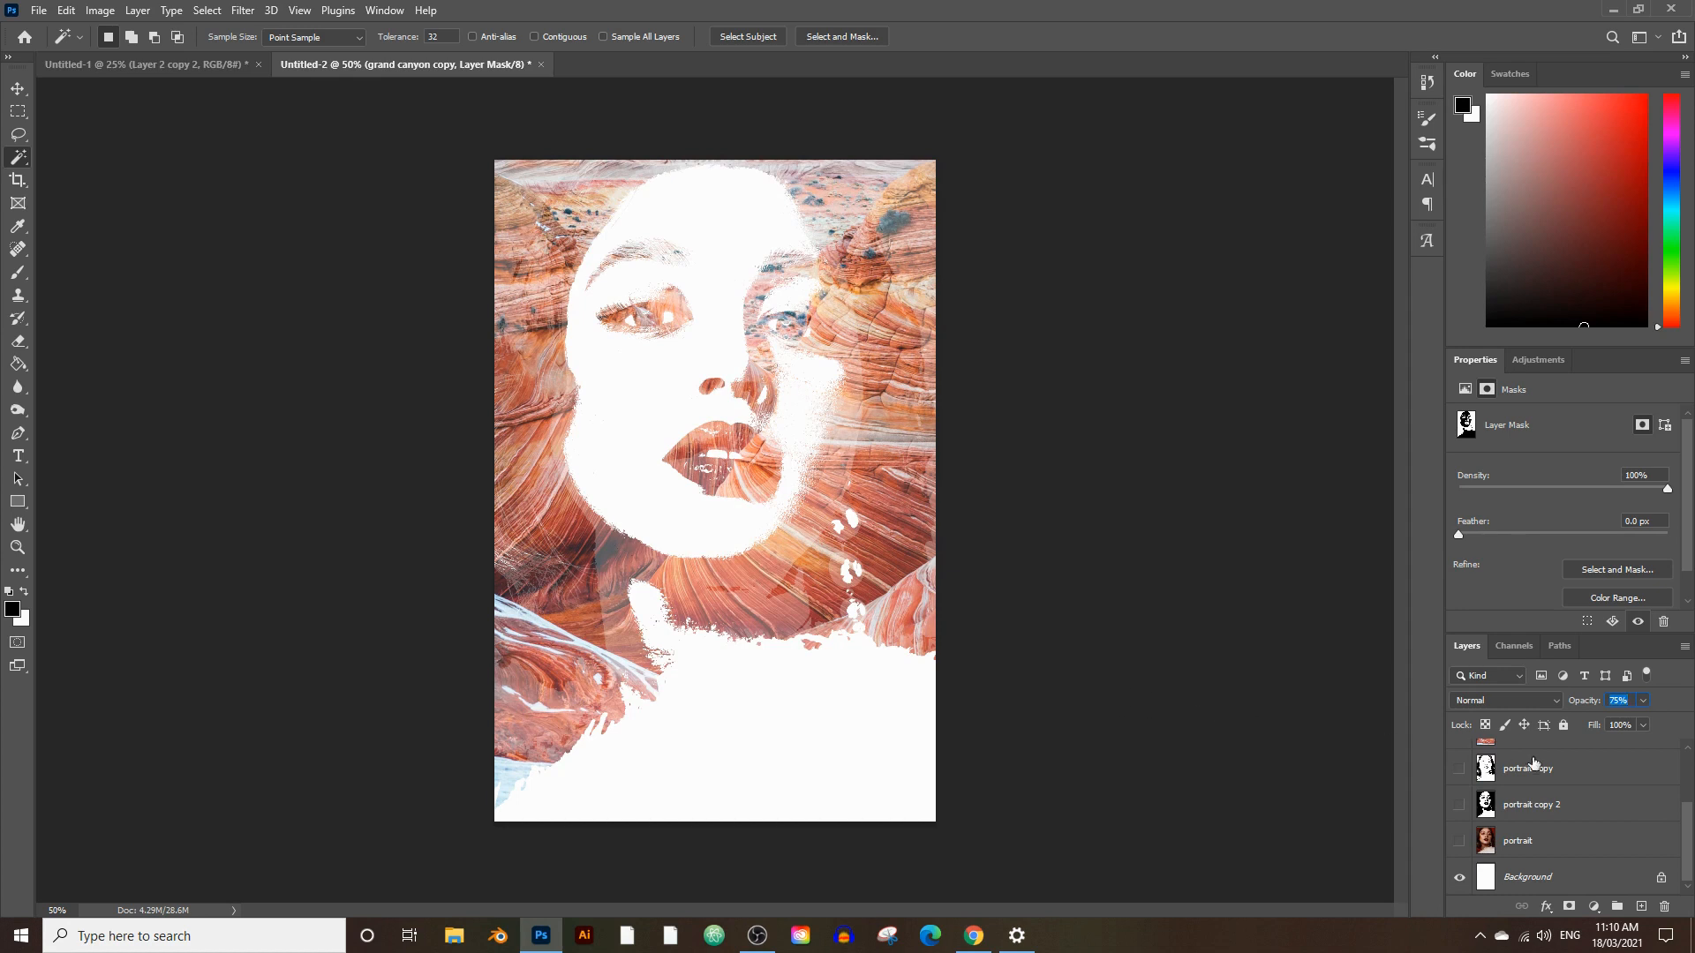
Rename the second masked grand canyon copy as 75%.
scroll(1550, 810, up, 3)
scroll(1600, 810, down, 1)
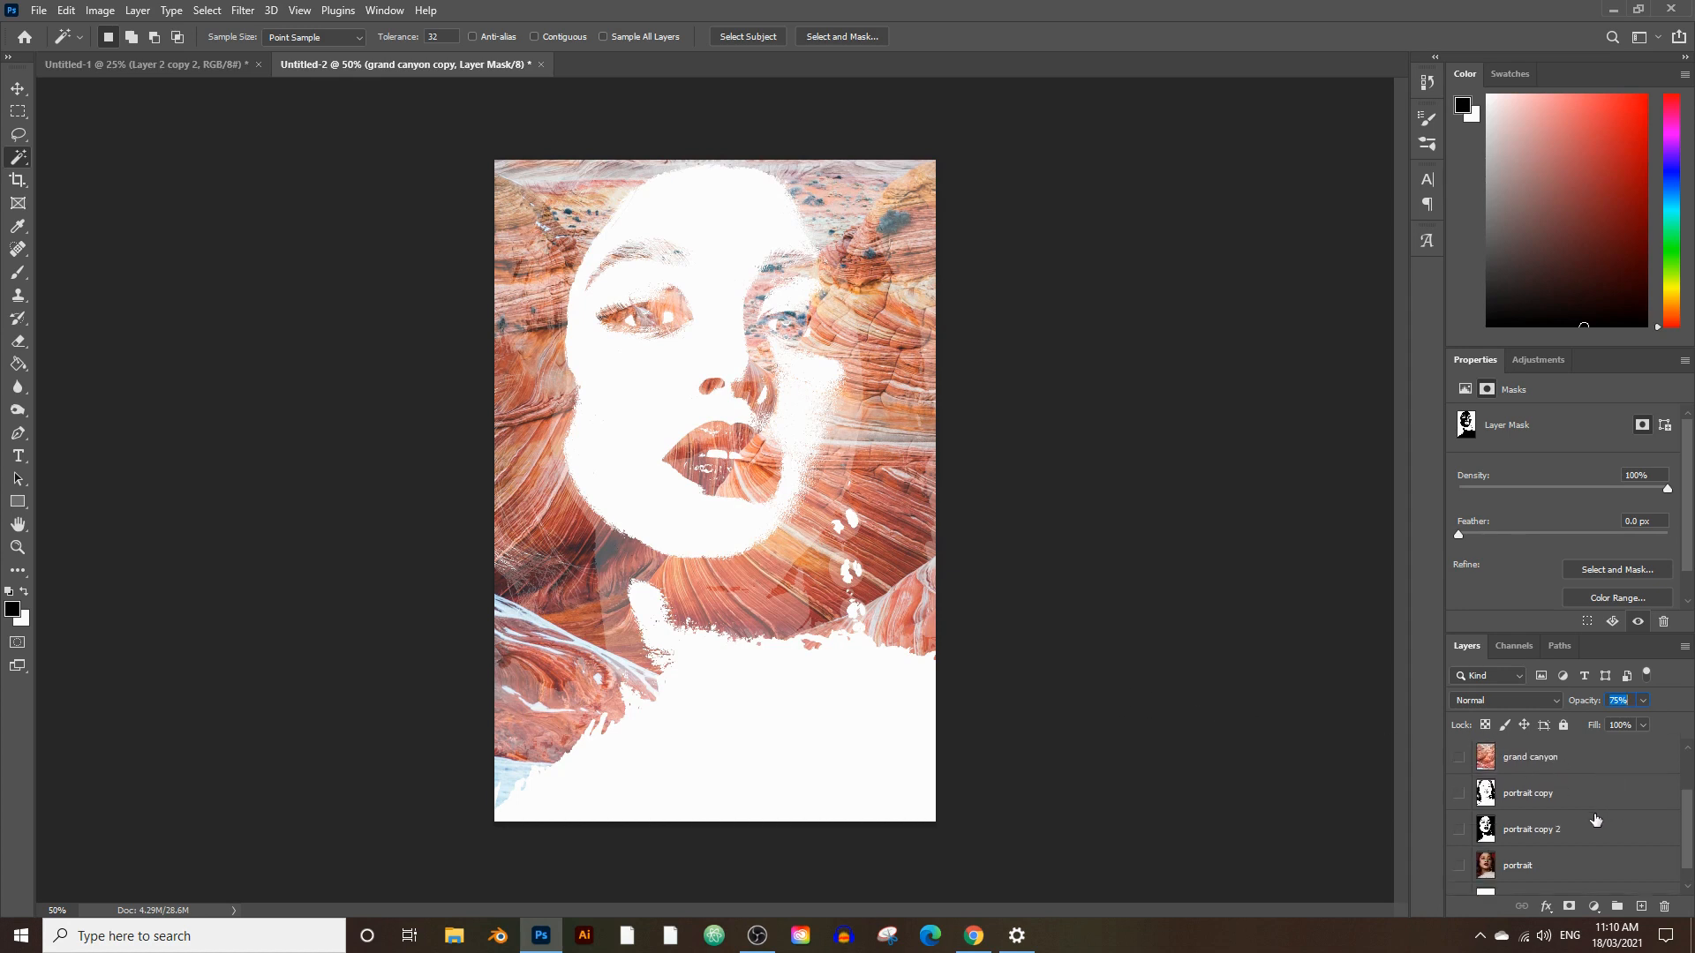
scroll(1596, 820, up, 2)
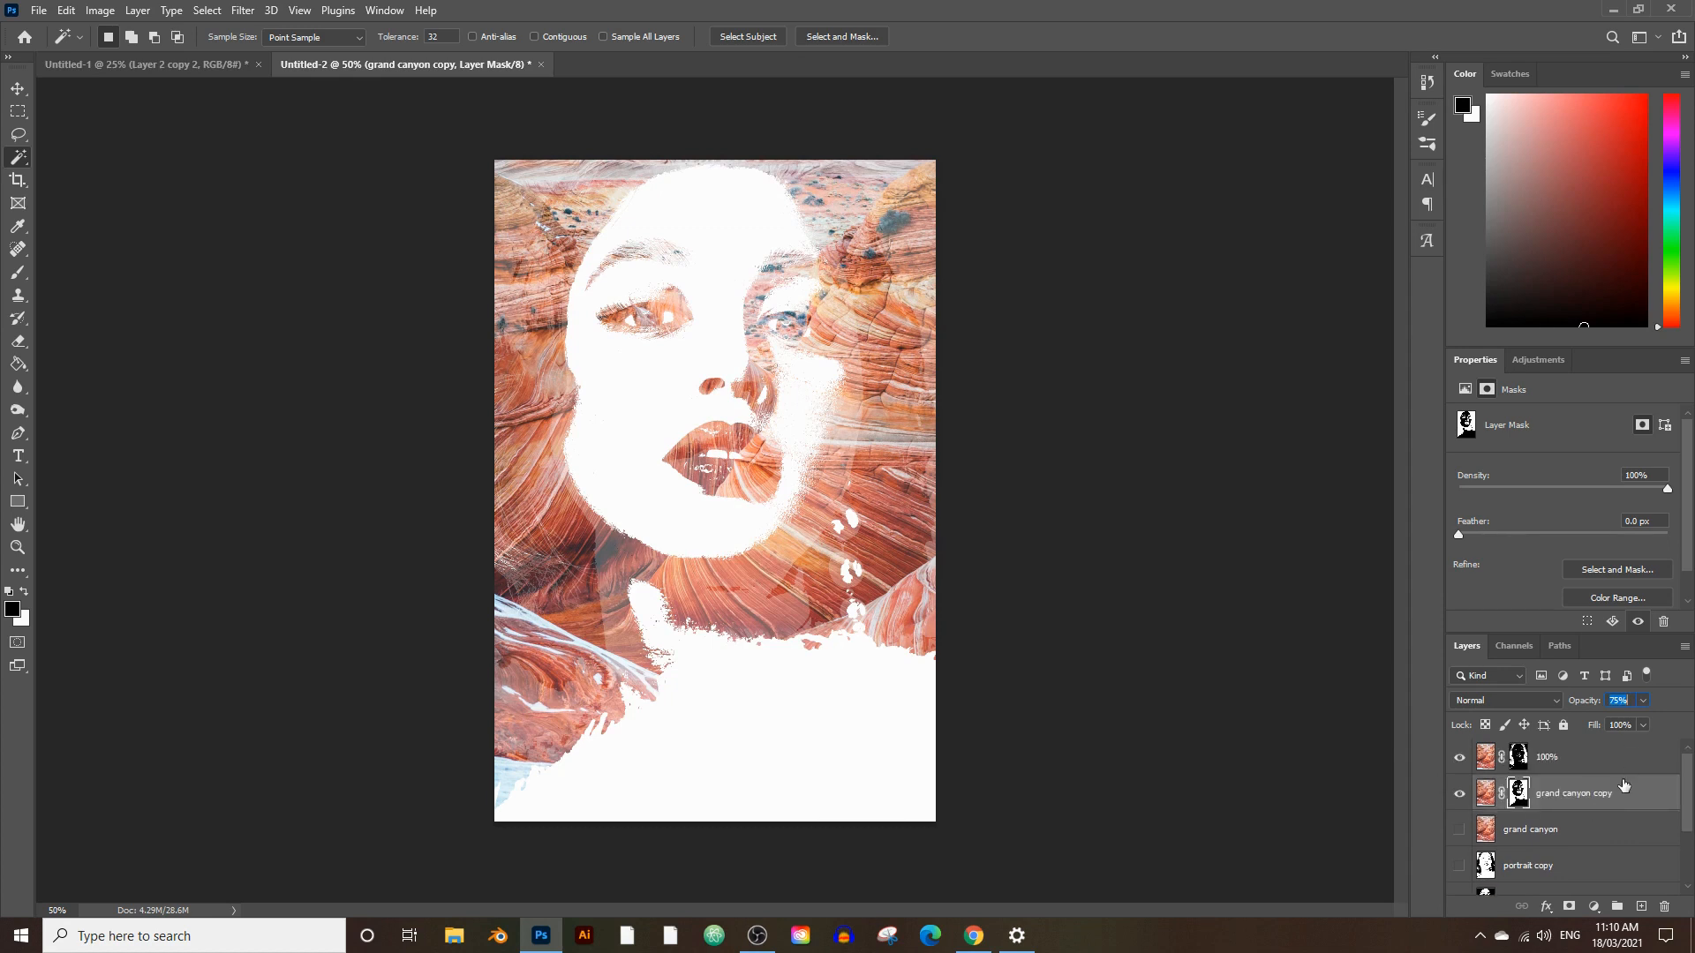
click(1612, 761)
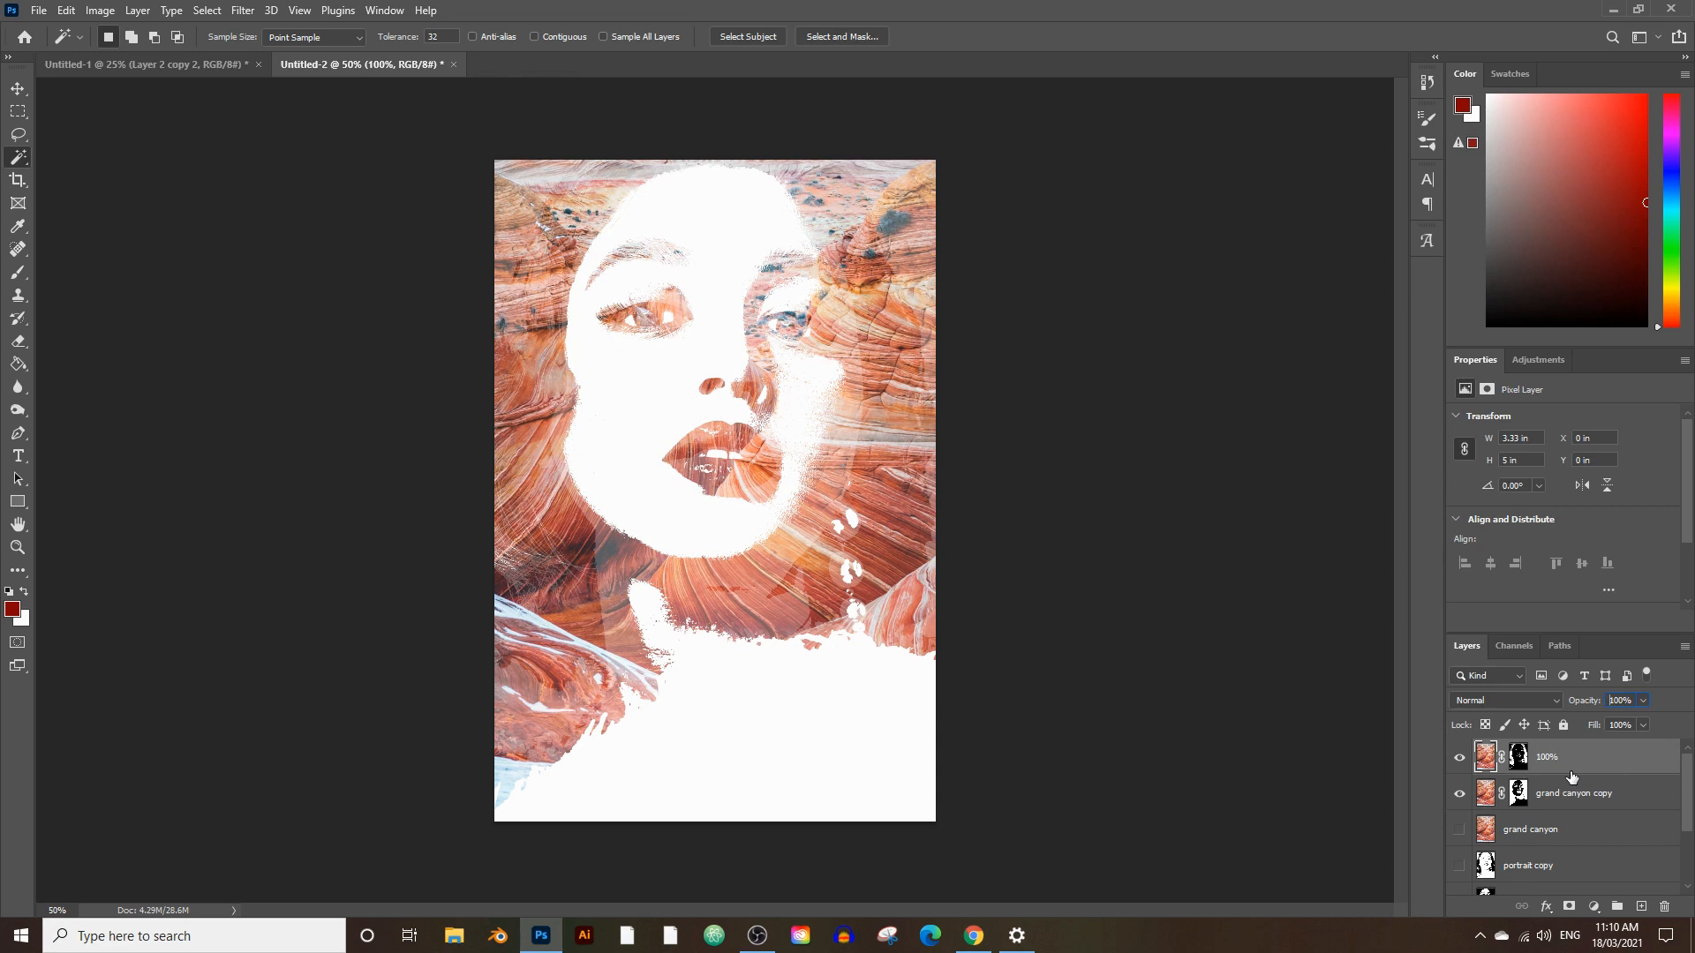
click(1560, 799)
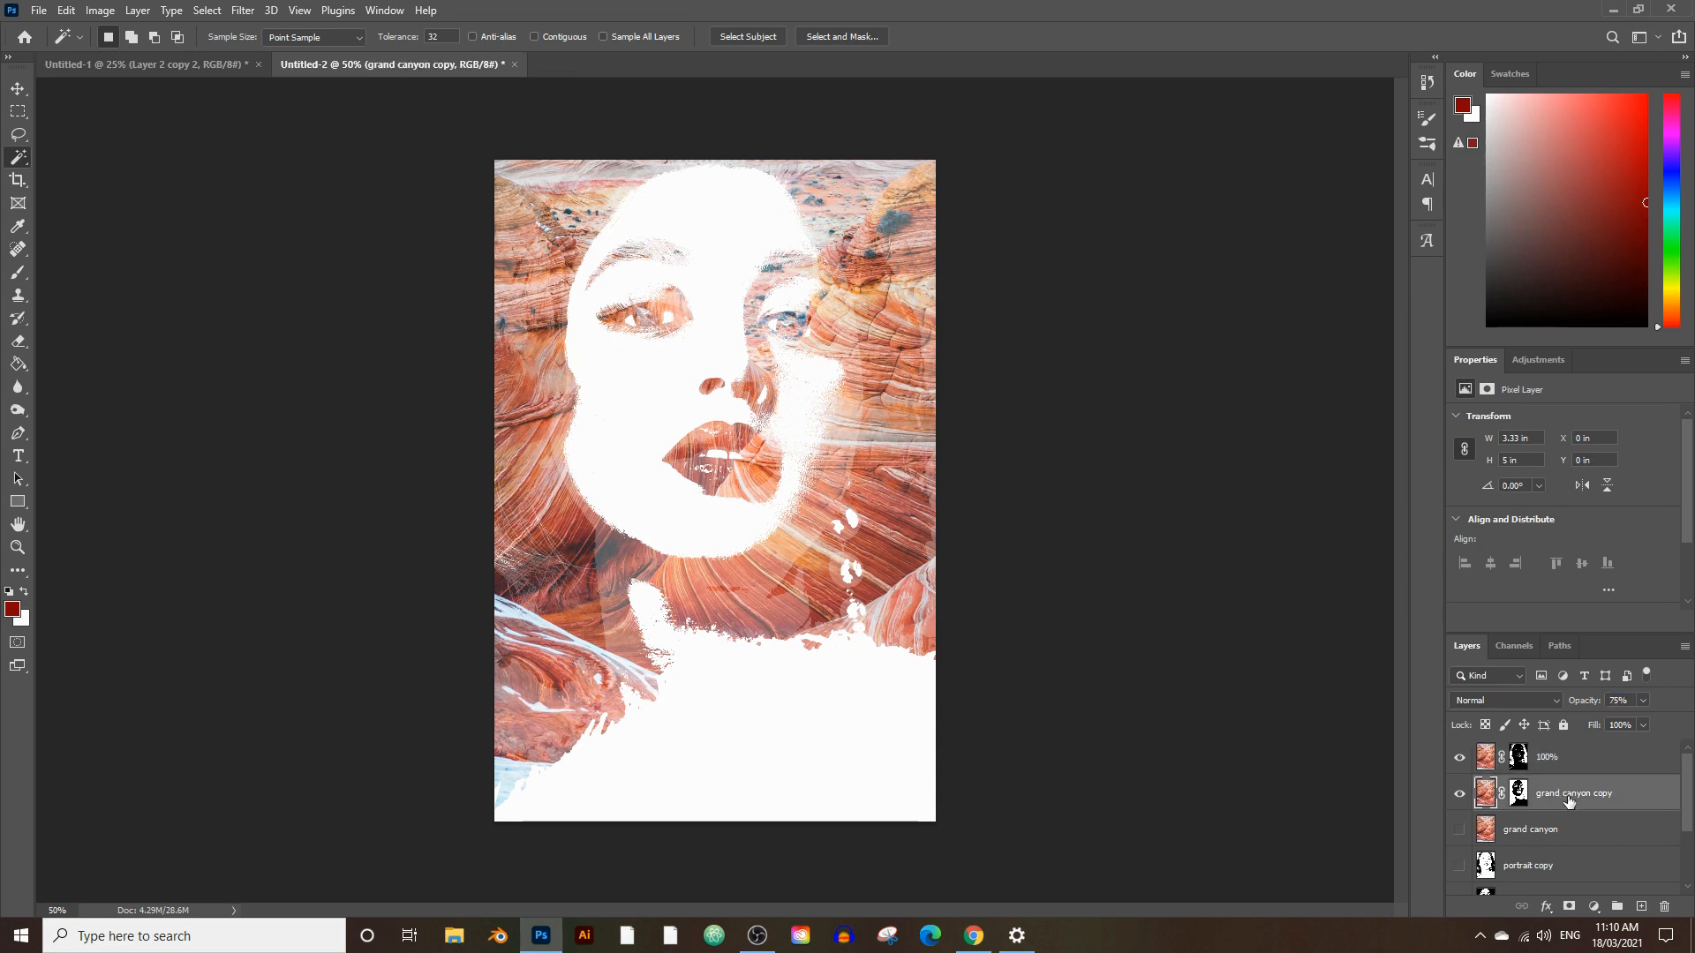
text(75)
click(1627, 853)
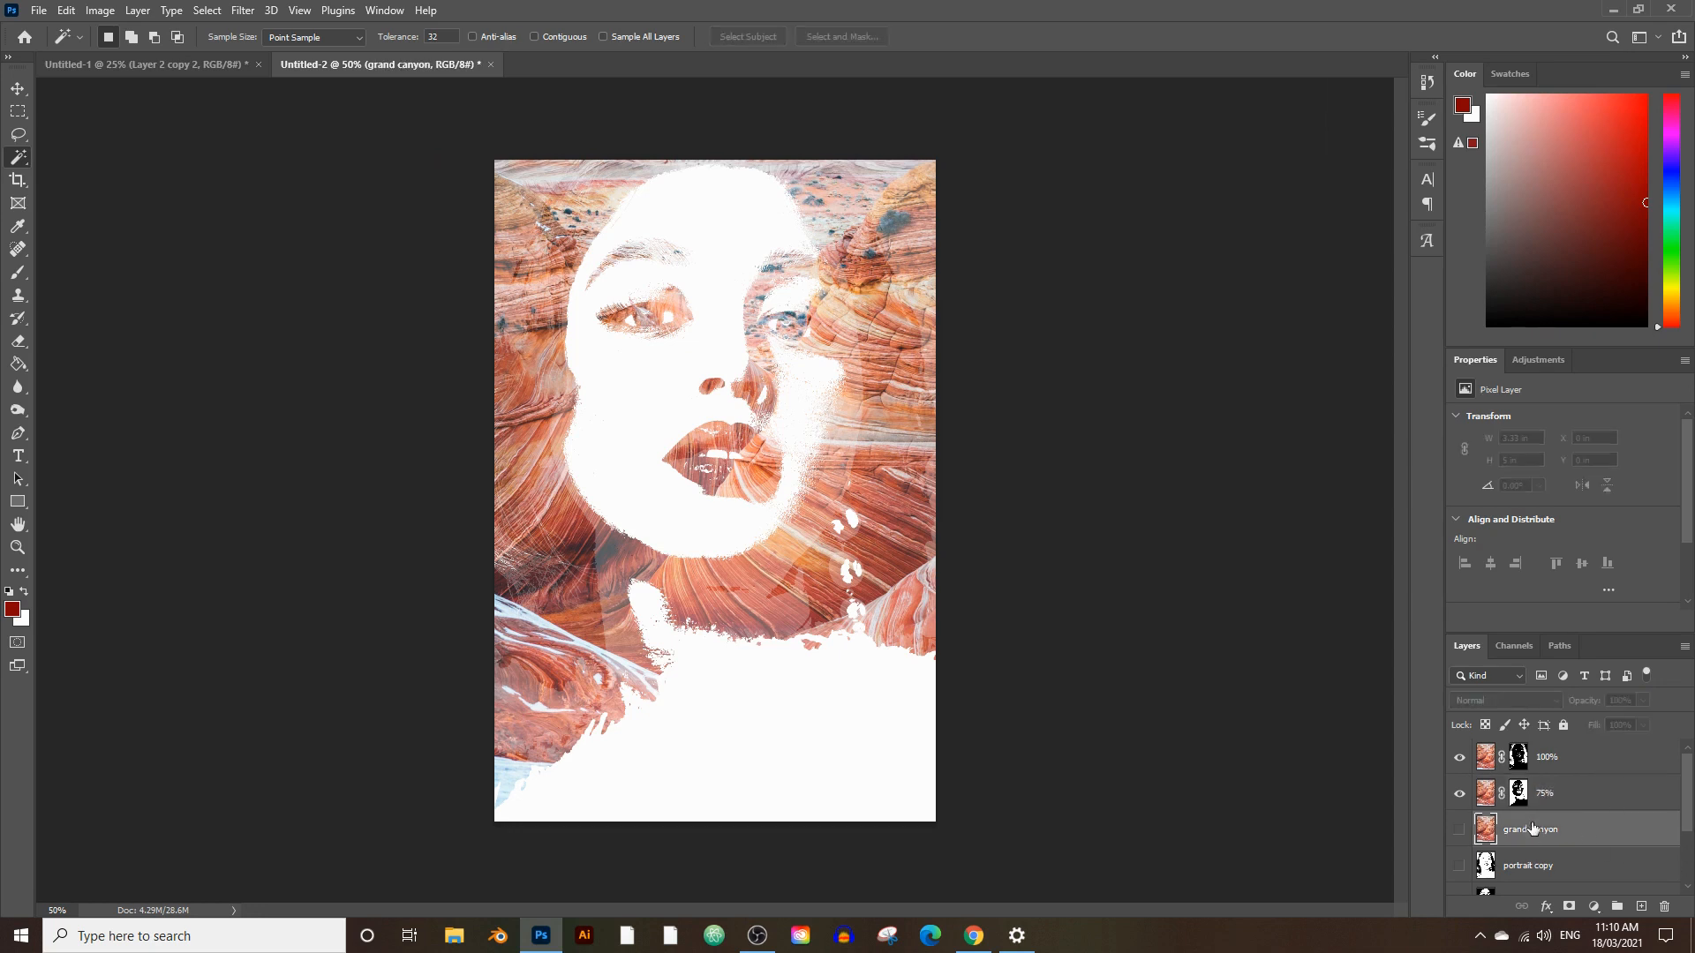
Duplicate the original portrait layer a third time and make that copy visible.
scroll(1533, 828, down, 3)
drag(1563, 841, 1642, 906)
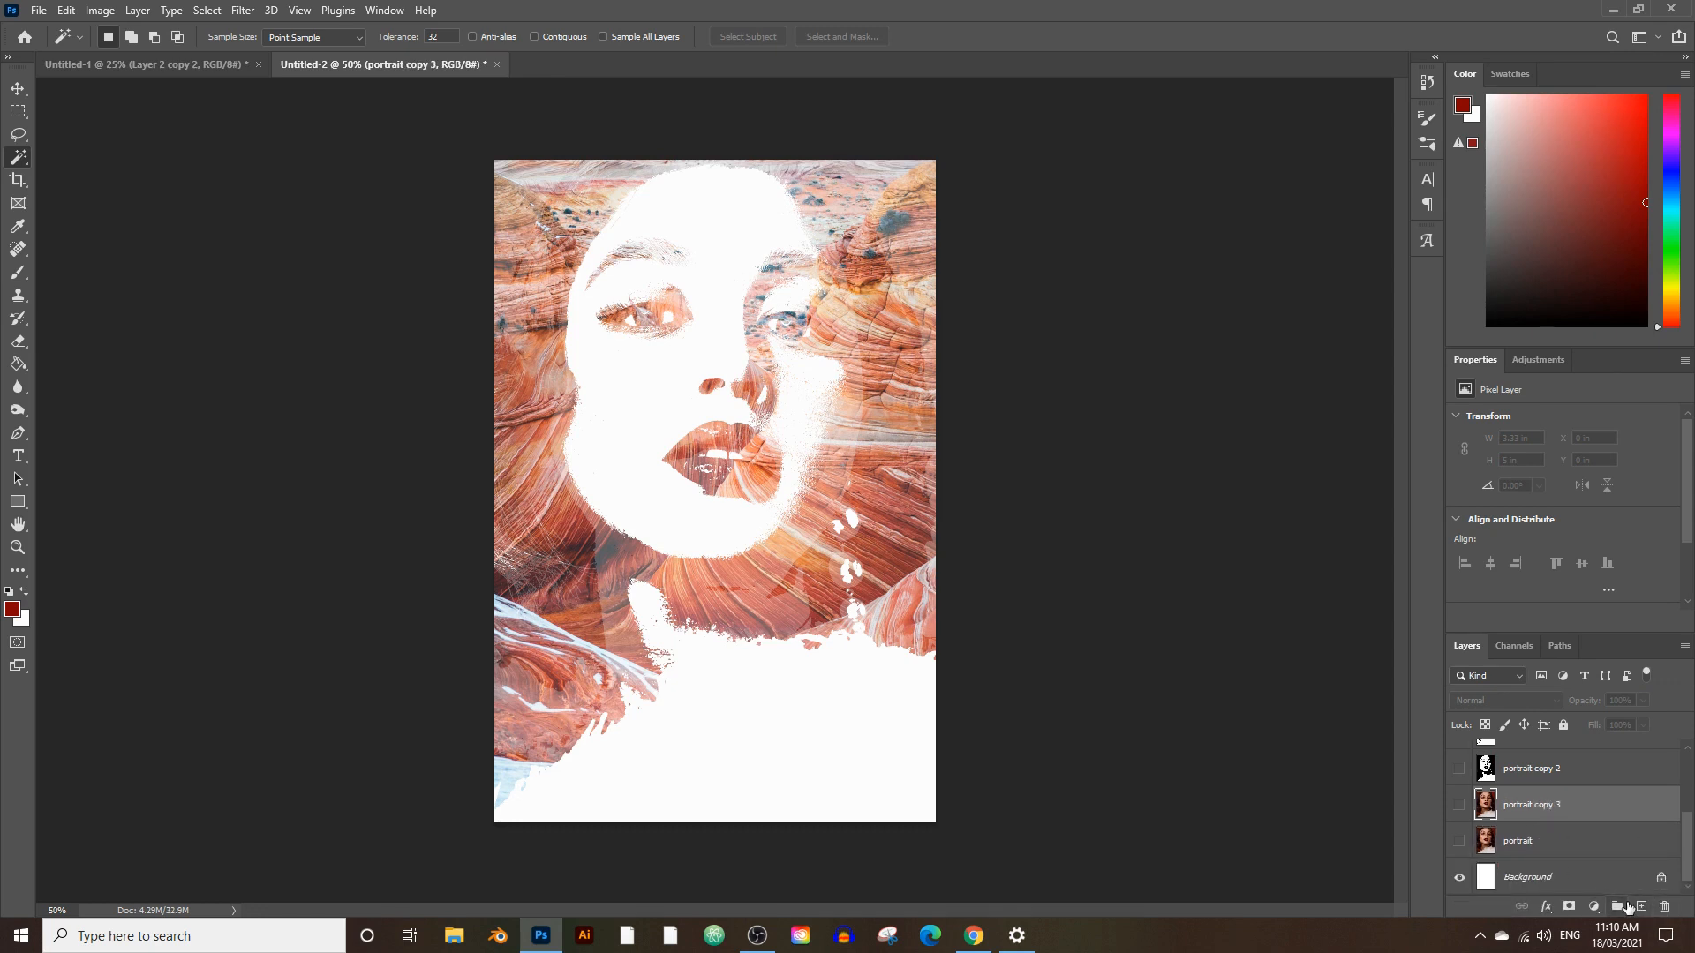
click(1458, 806)
Apply a Threshold of level 149 to the third portrait copy and select all its black areas with the Magic Wand.
click(107, 10)
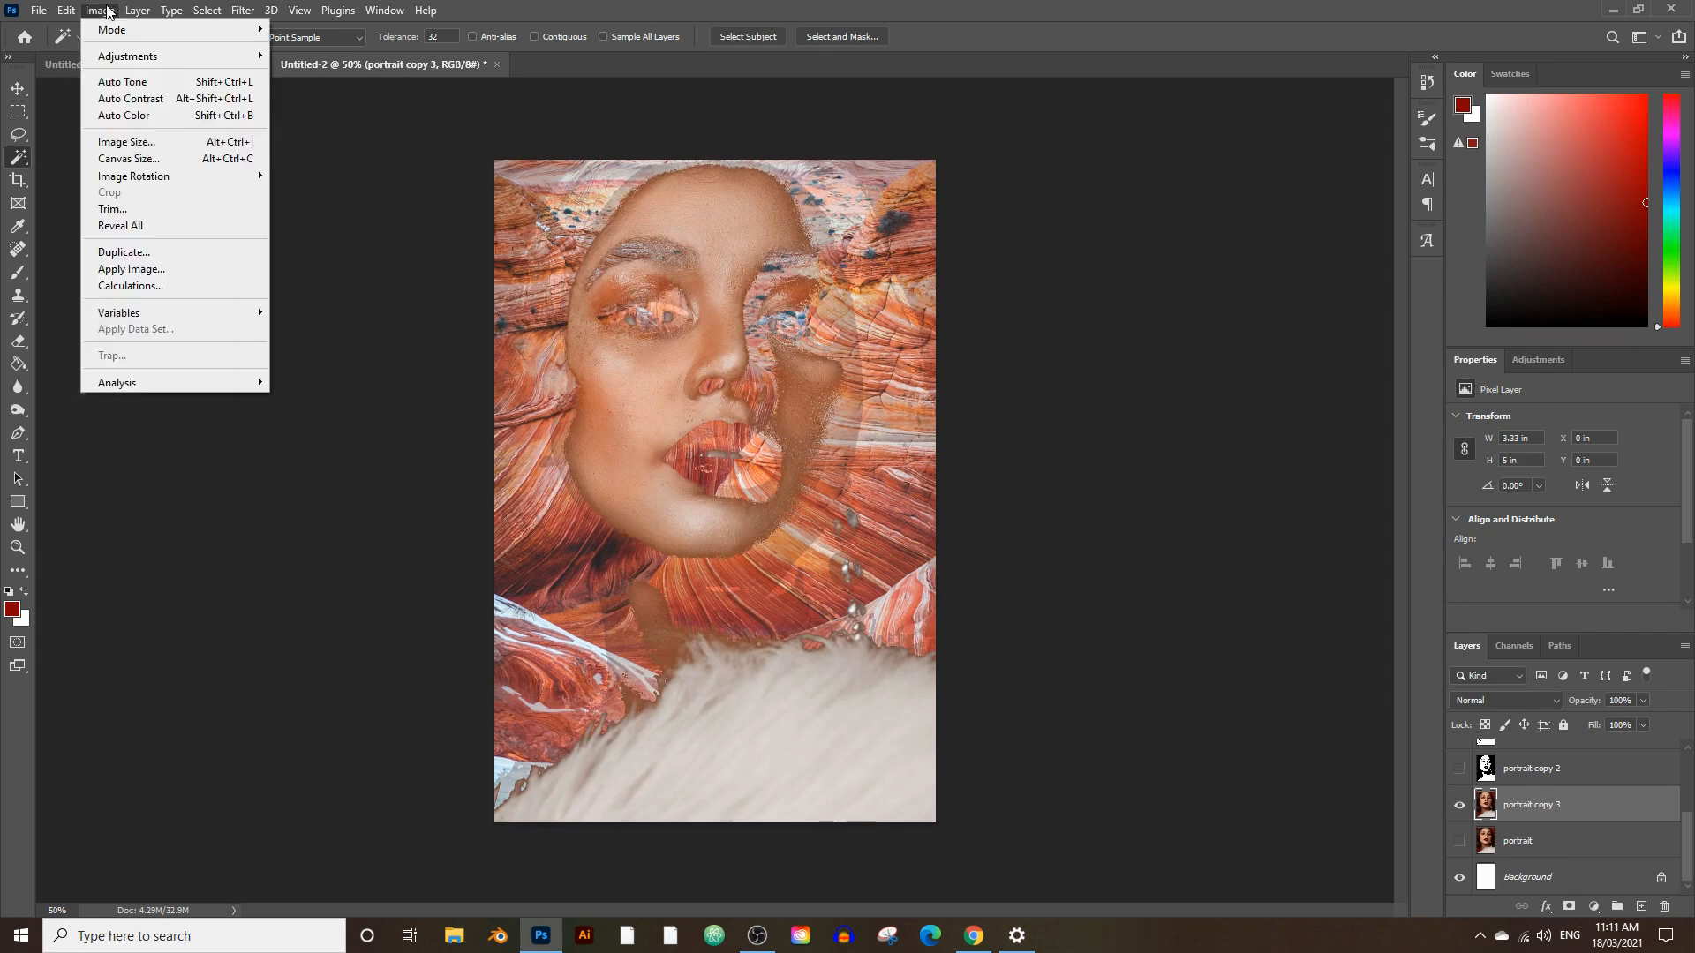
mouse_move(159, 56)
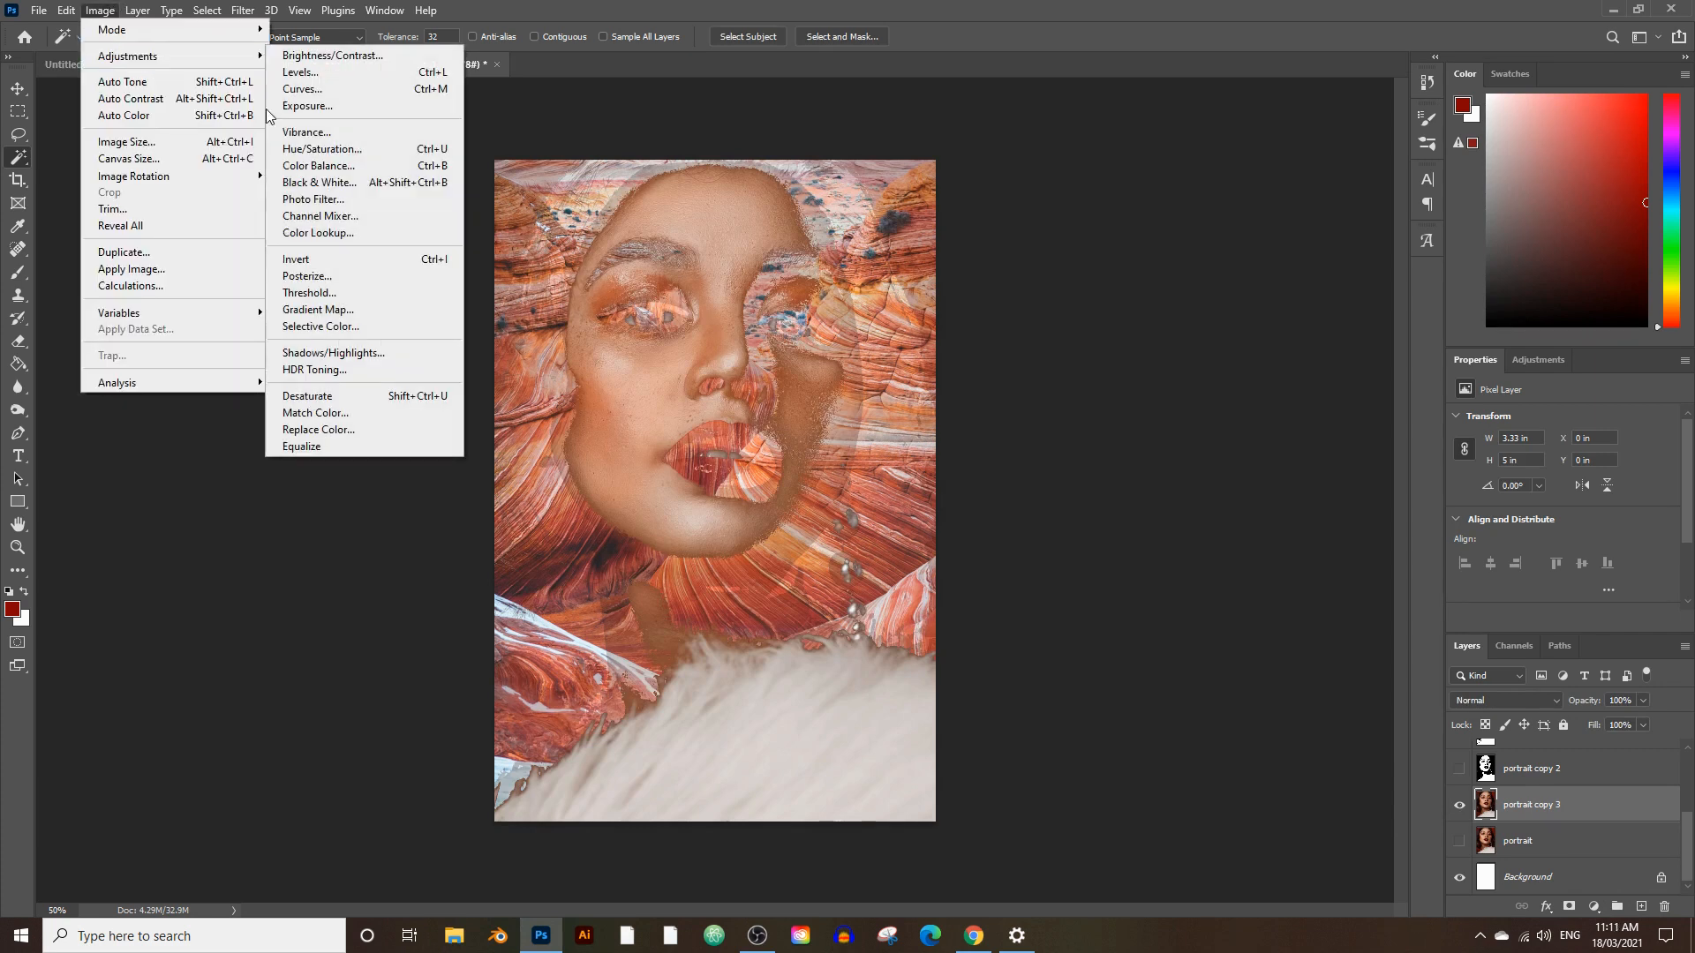
click(336, 292)
drag(1015, 369, 1027, 370)
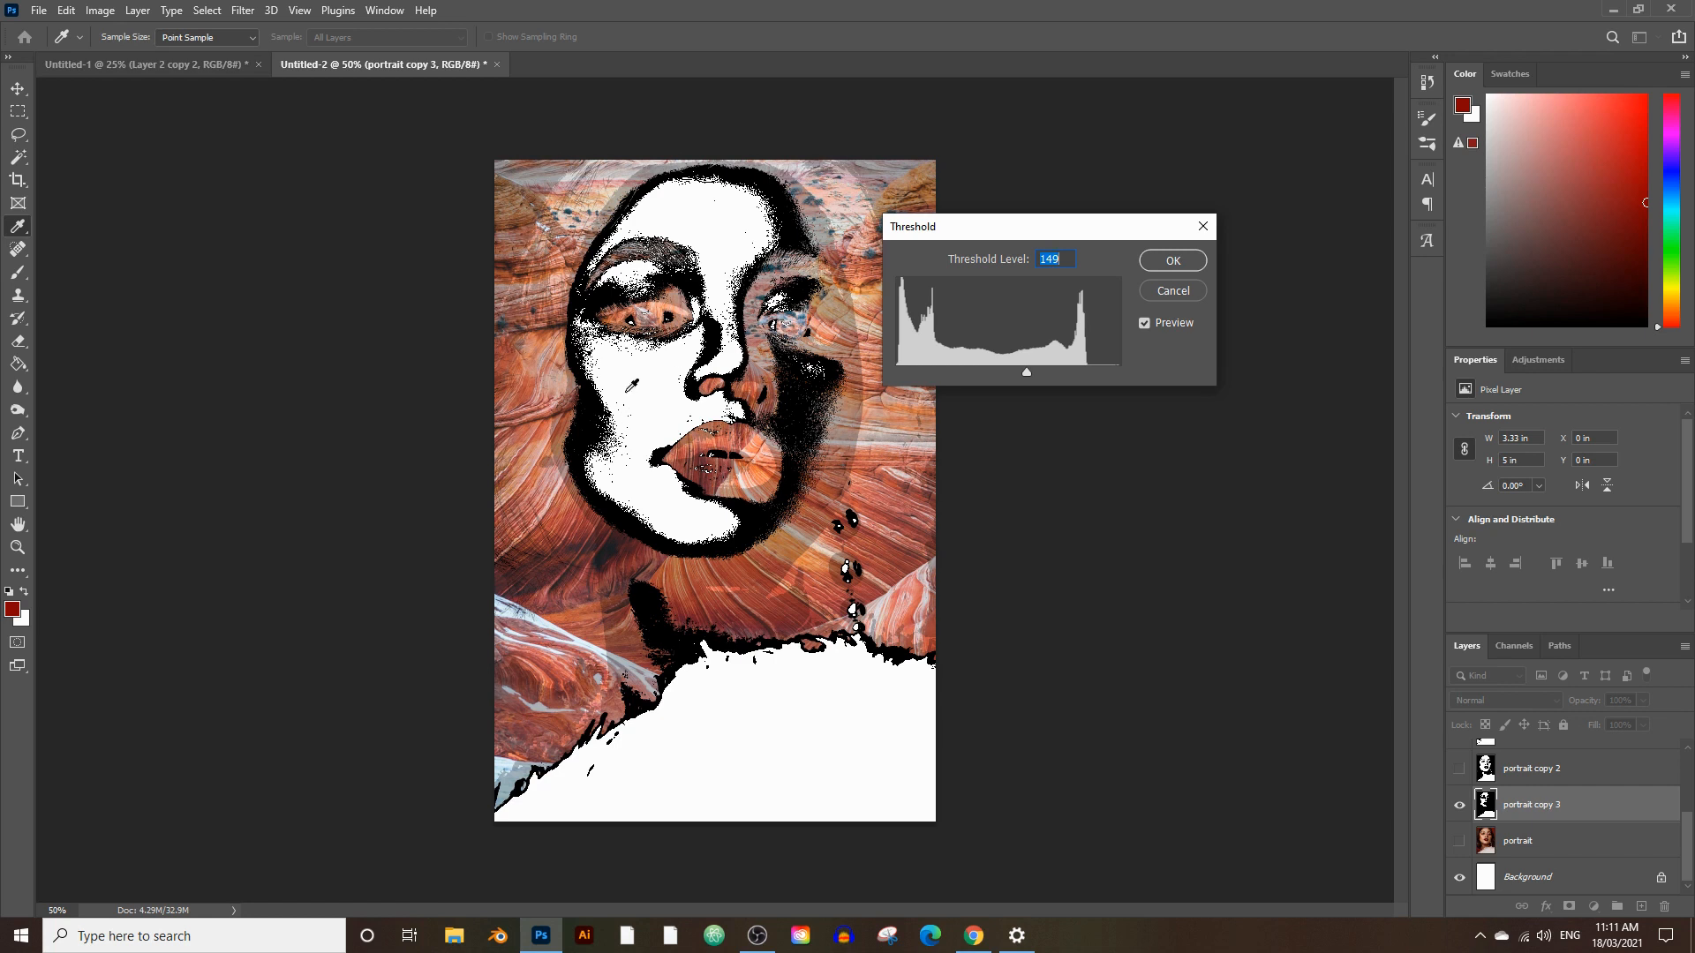
click(1173, 261)
key(w)
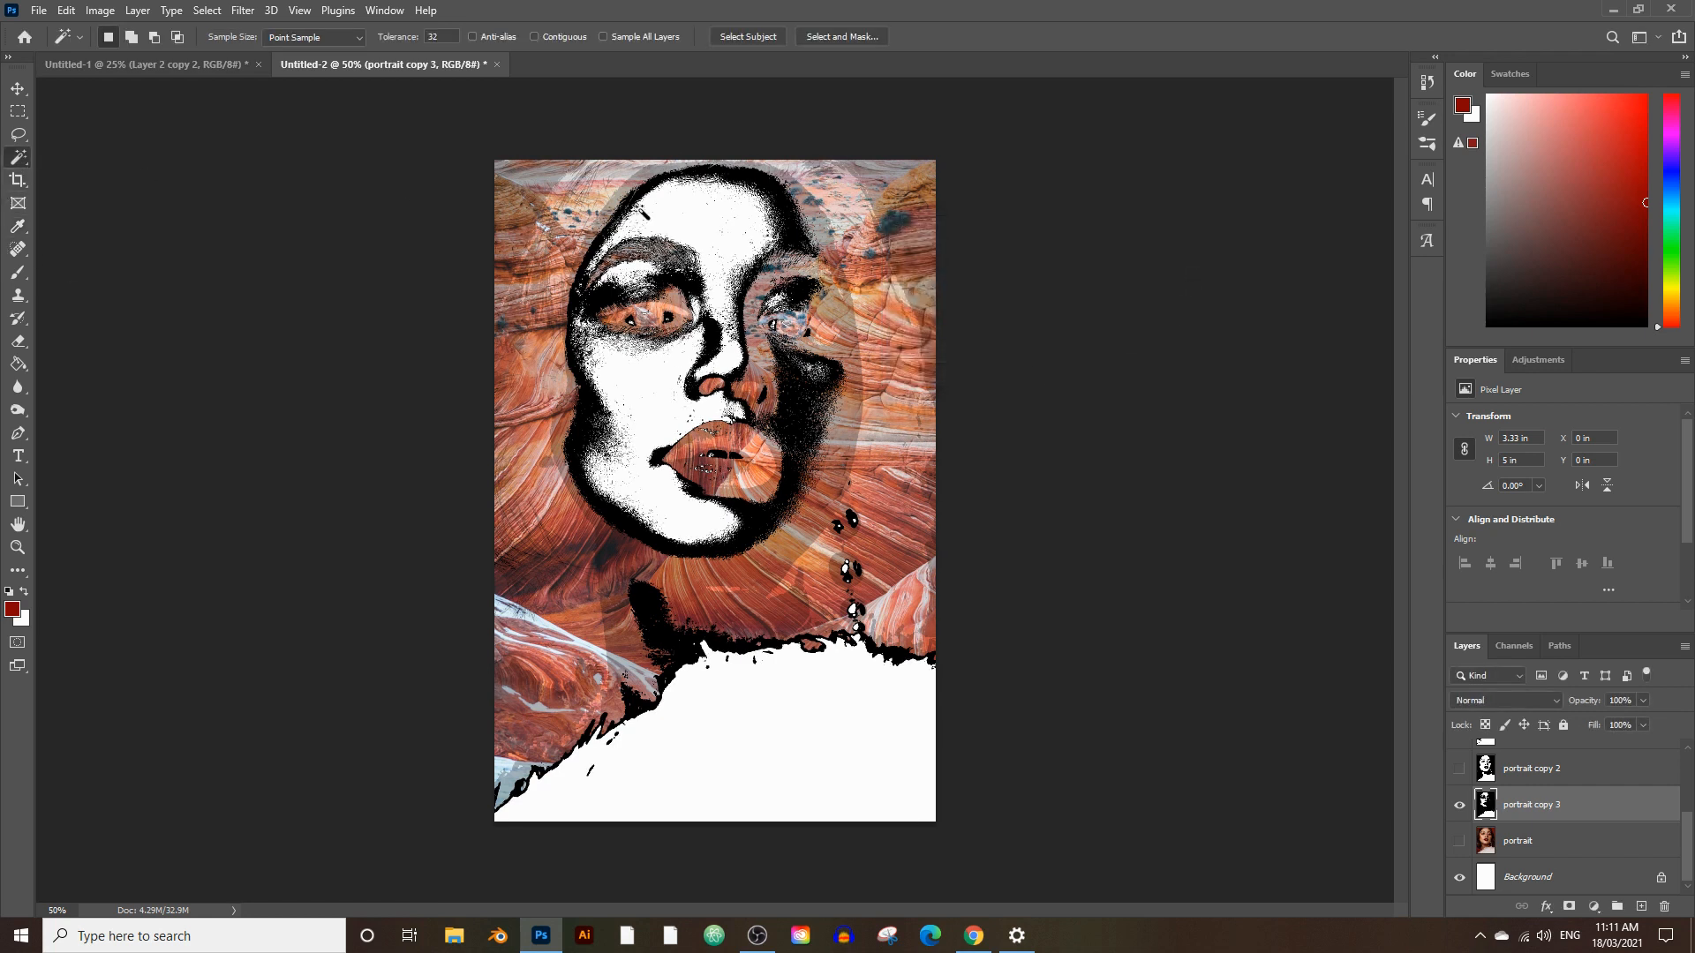
click(758, 162)
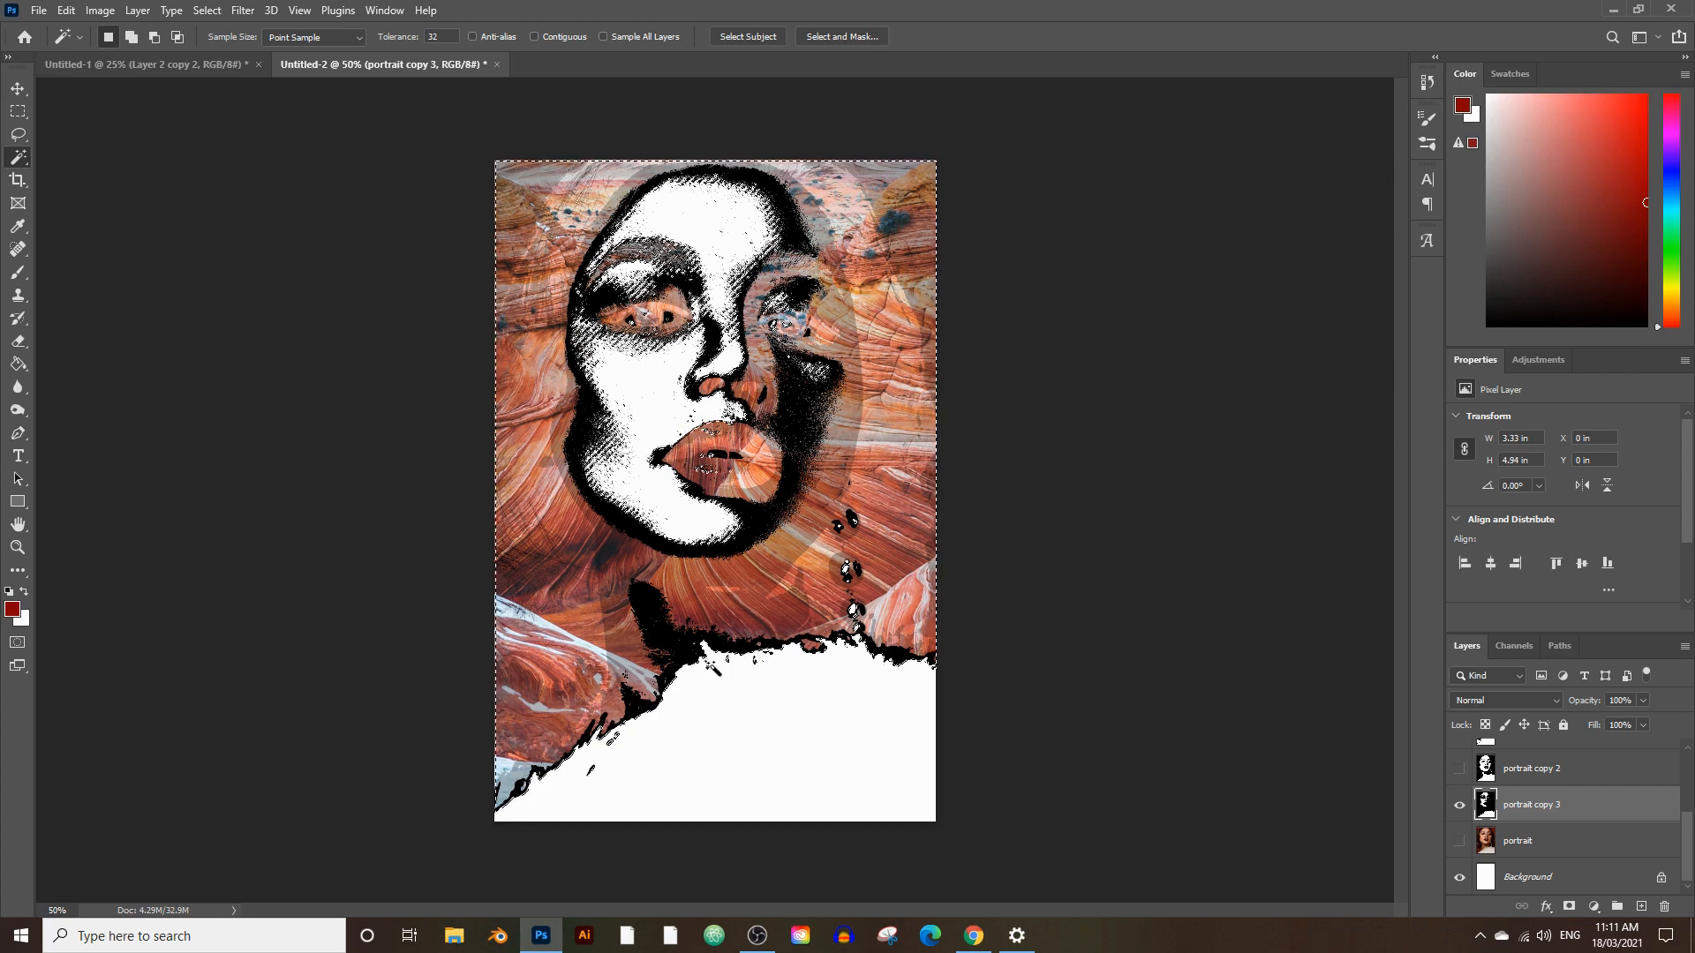
Hide the third portrait copy and duplicate the grand canyon layer below the 75% layer.
click(1459, 805)
scroll(1572, 808, up, 3)
drag(1541, 830, 1640, 905)
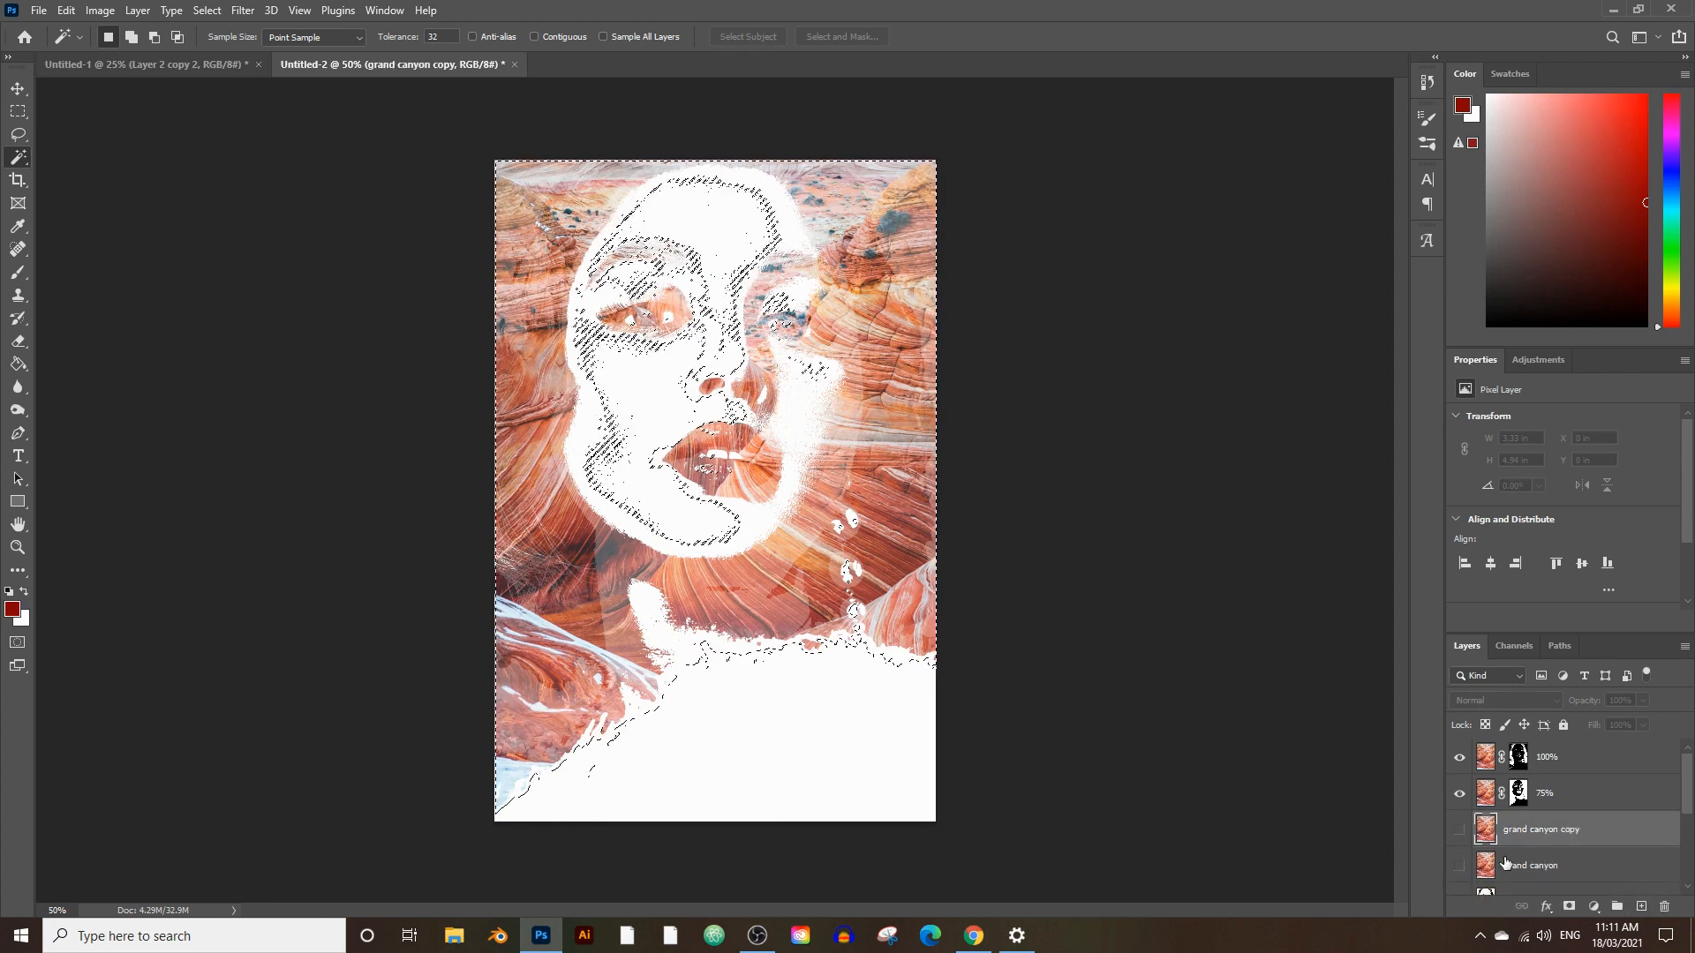
Show the new grand canyon copy, mask it with the active selection, and set its opacity to 50%.
click(1460, 830)
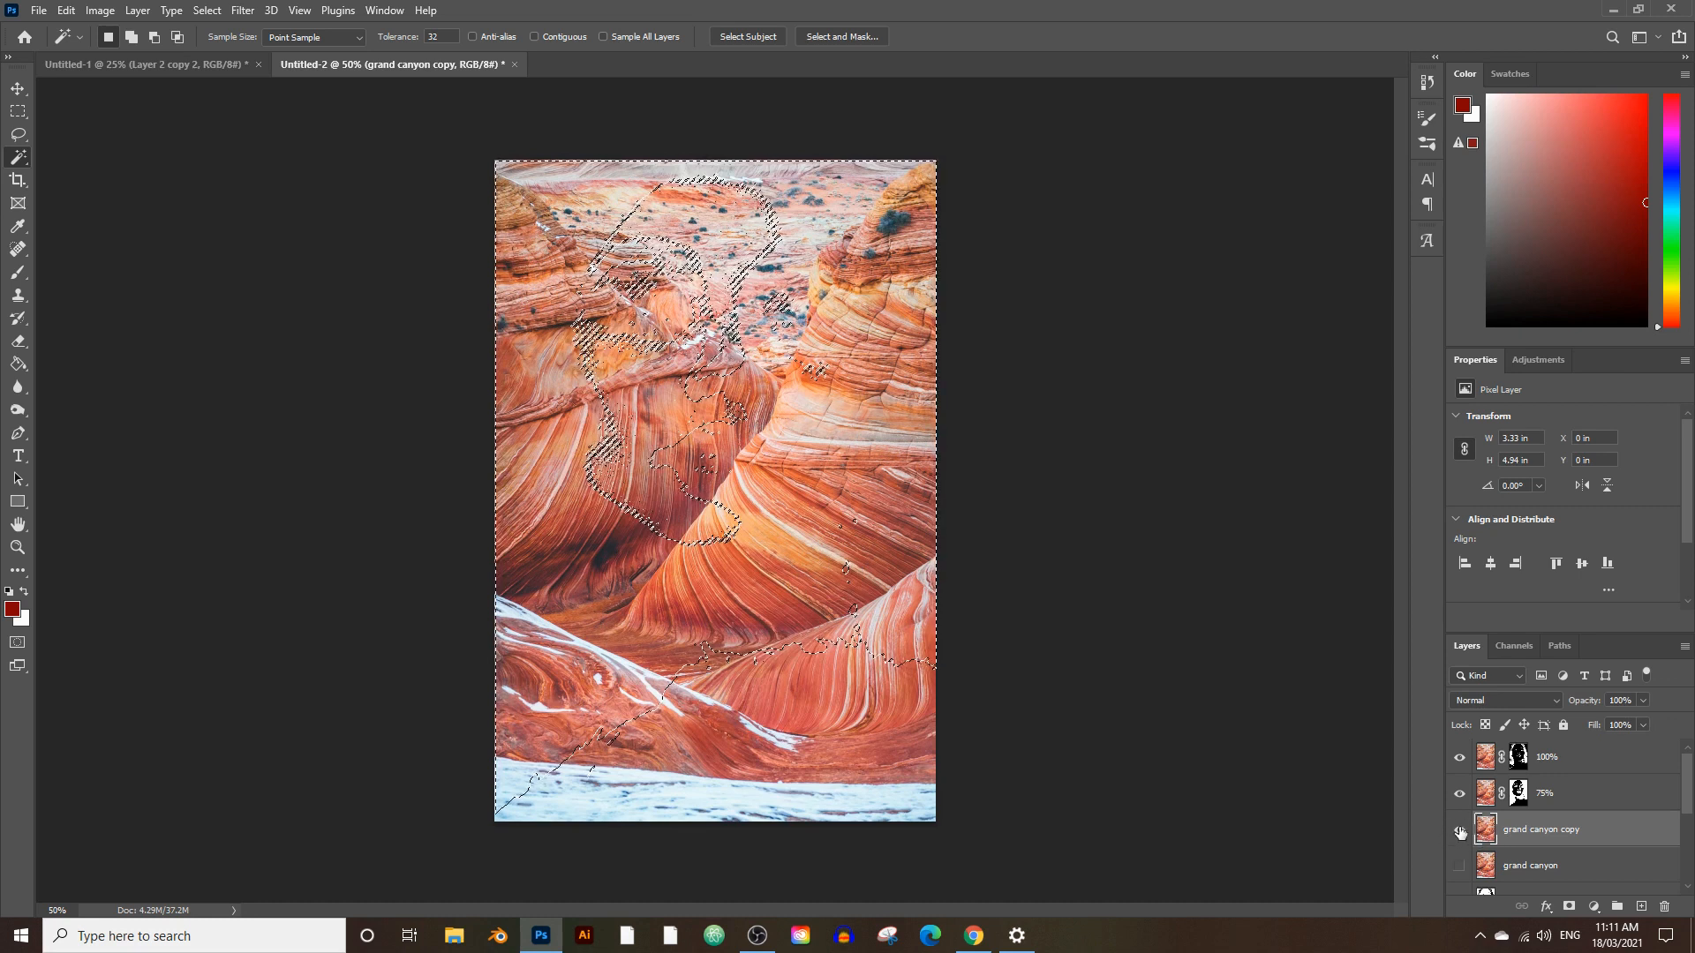
click(1571, 908)
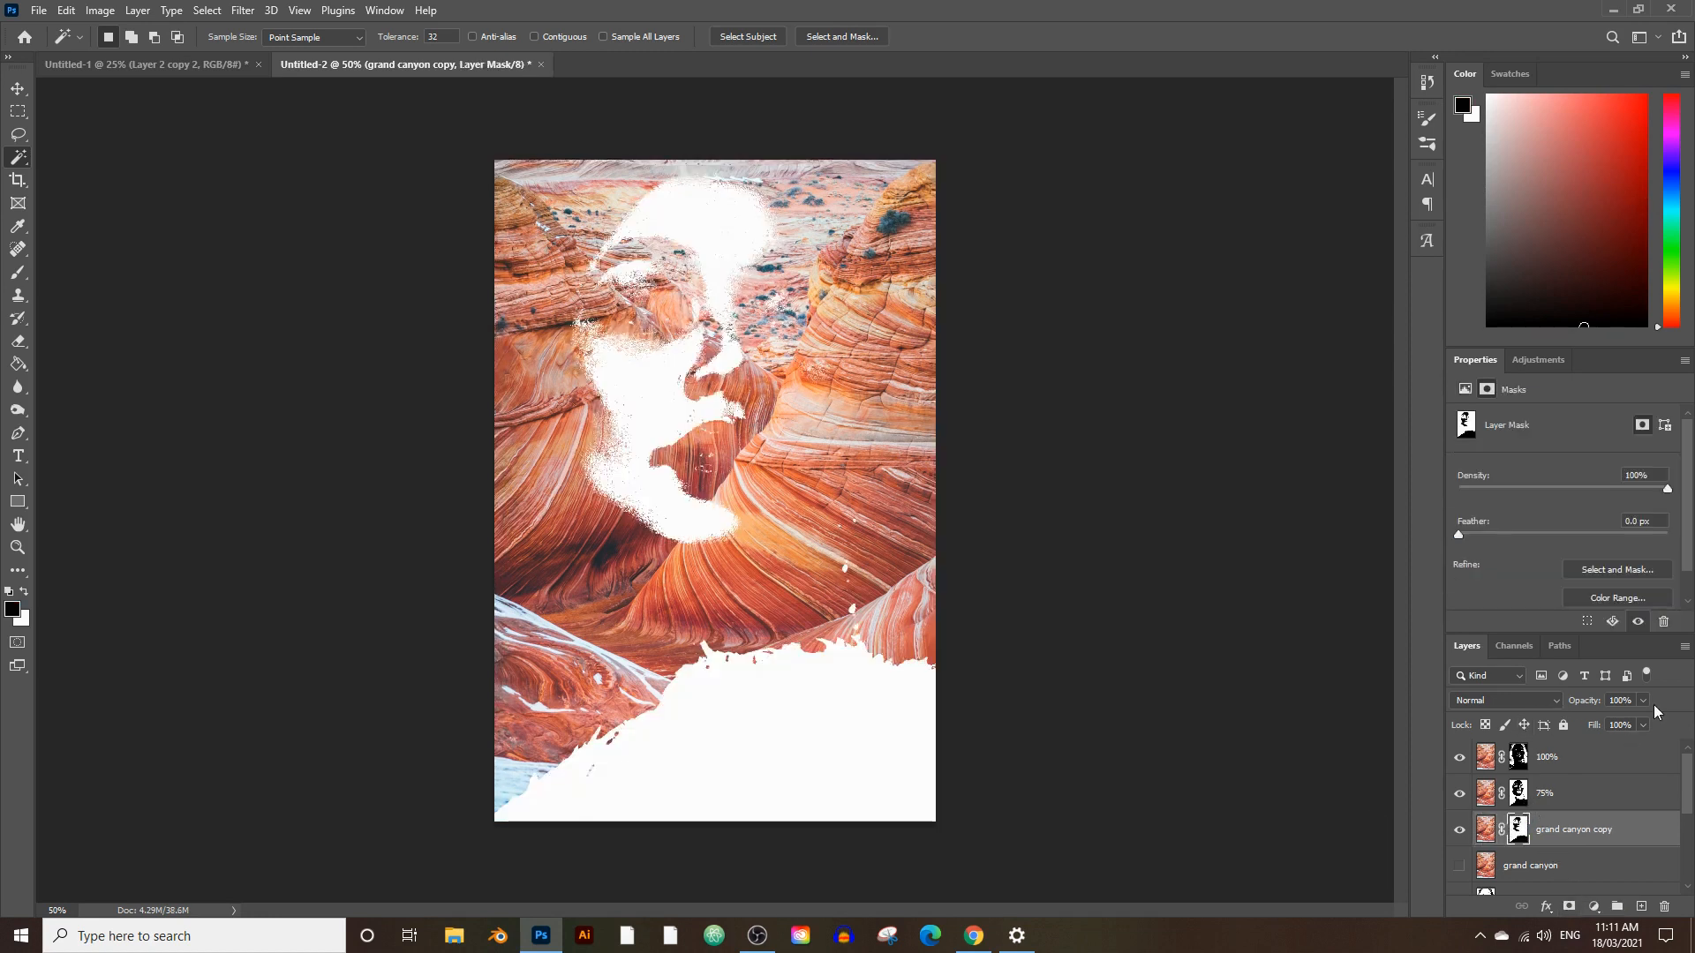
click(1629, 702)
text(50)
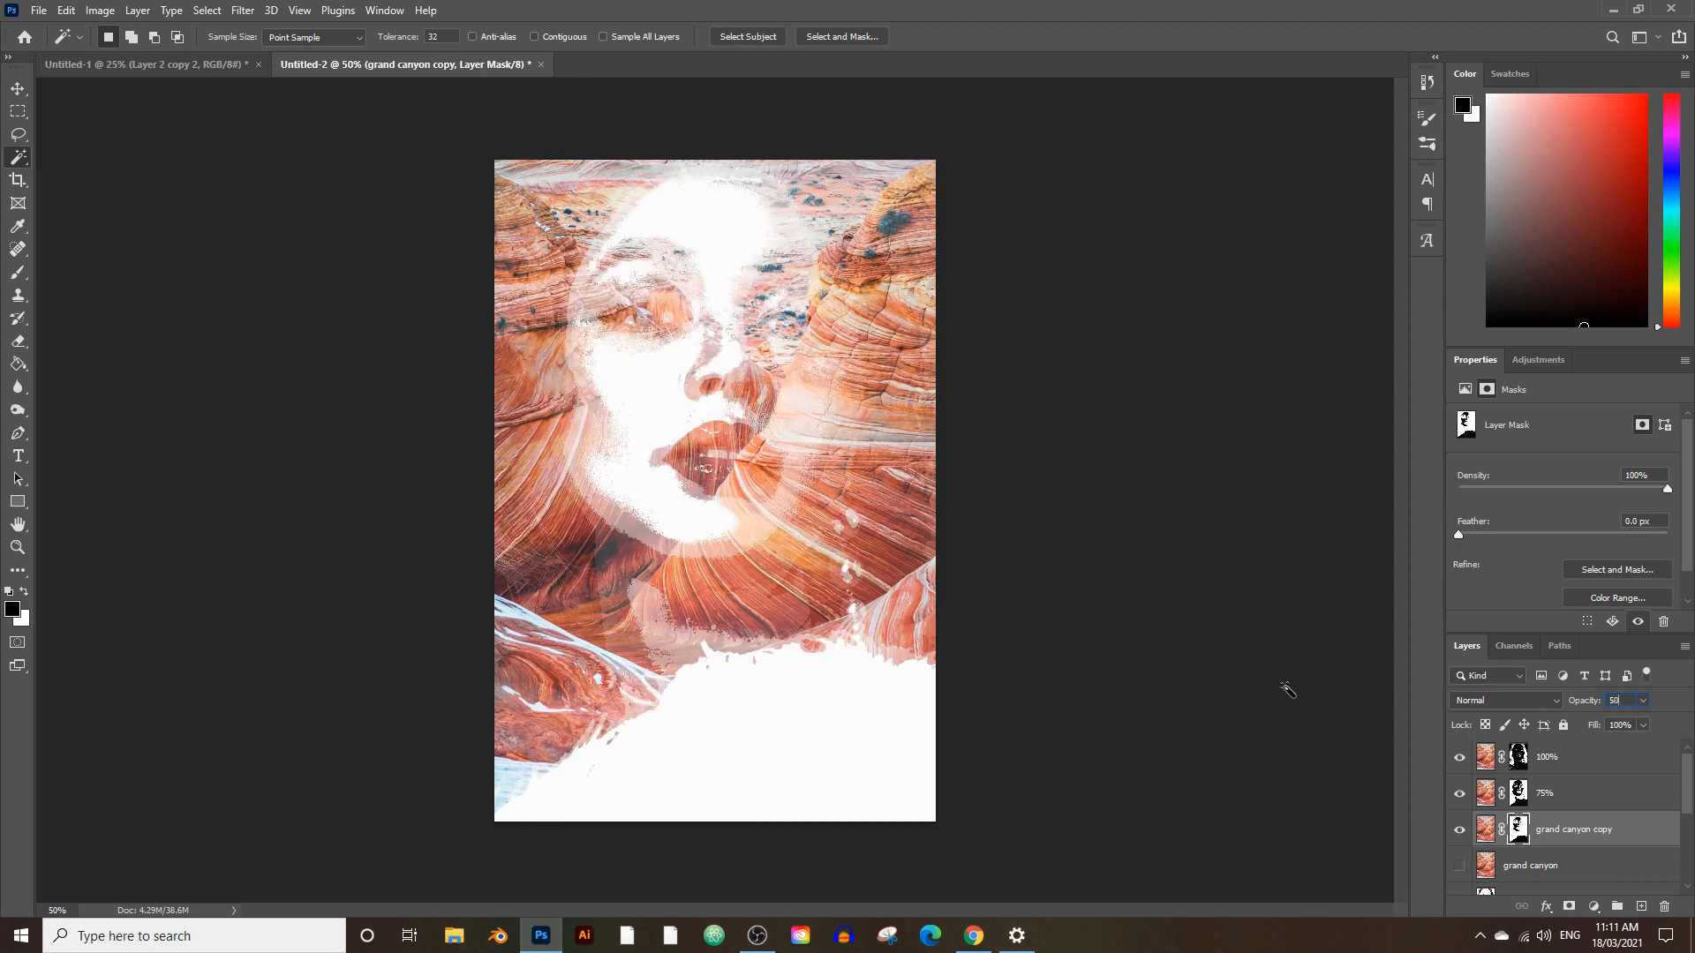
Rename the third masked grand canyon copy as 50%.
click(1575, 800)
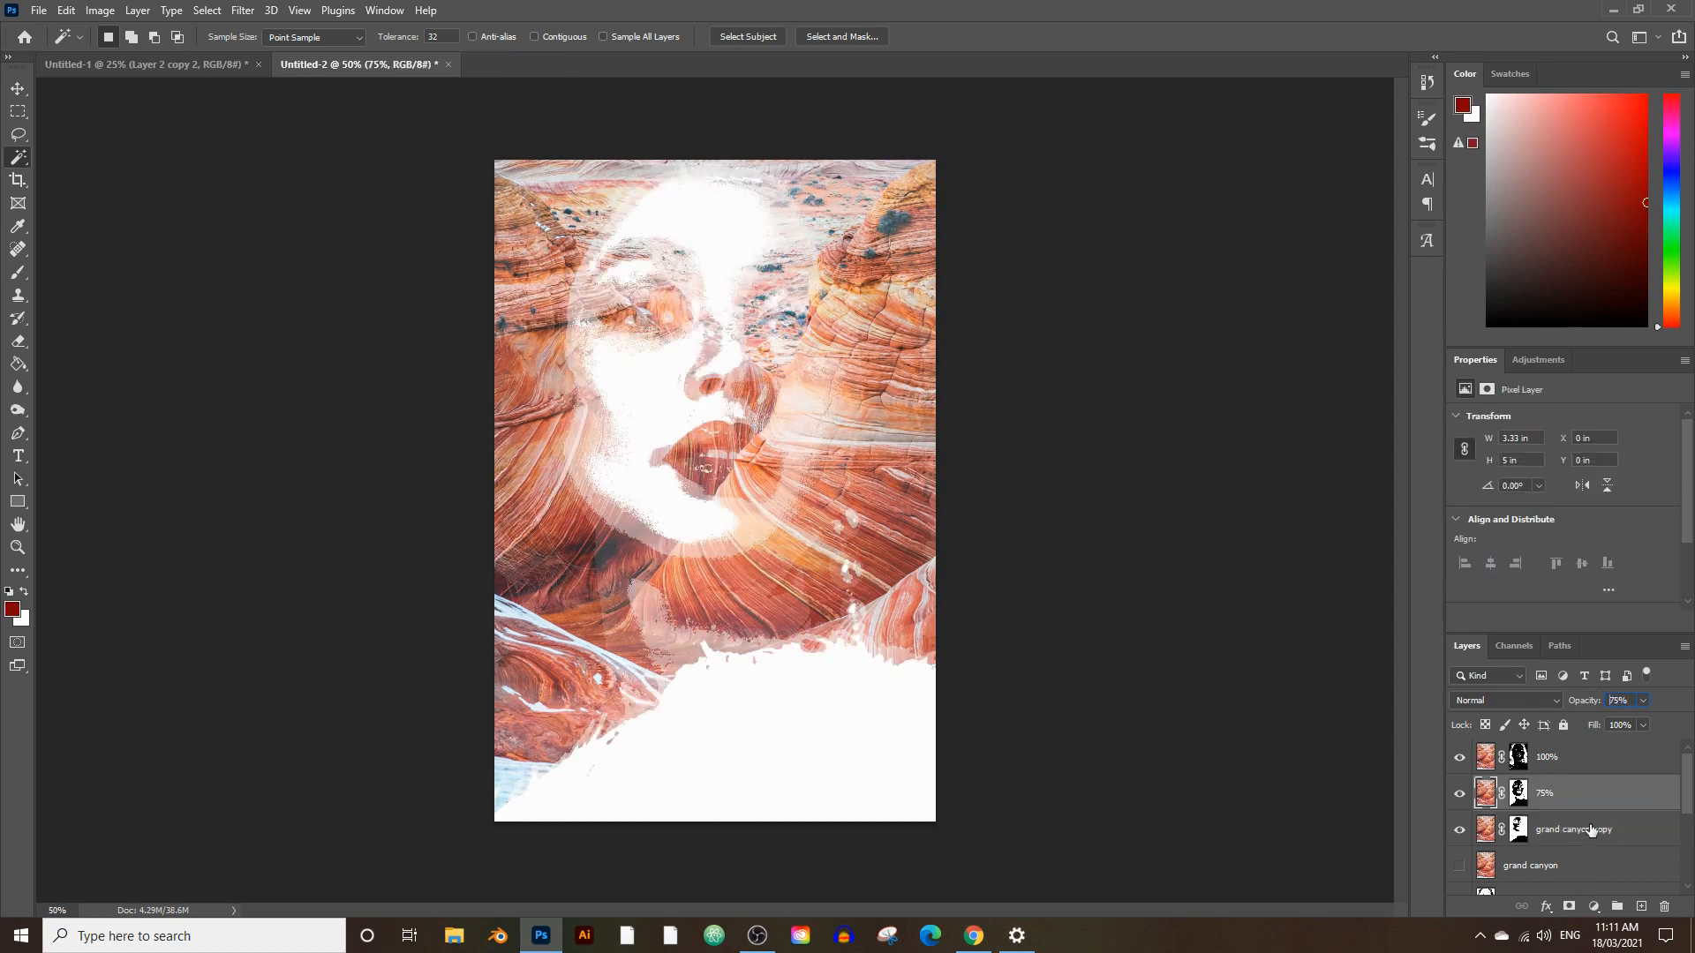
scroll(1590, 830, down, 1)
click(1586, 799)
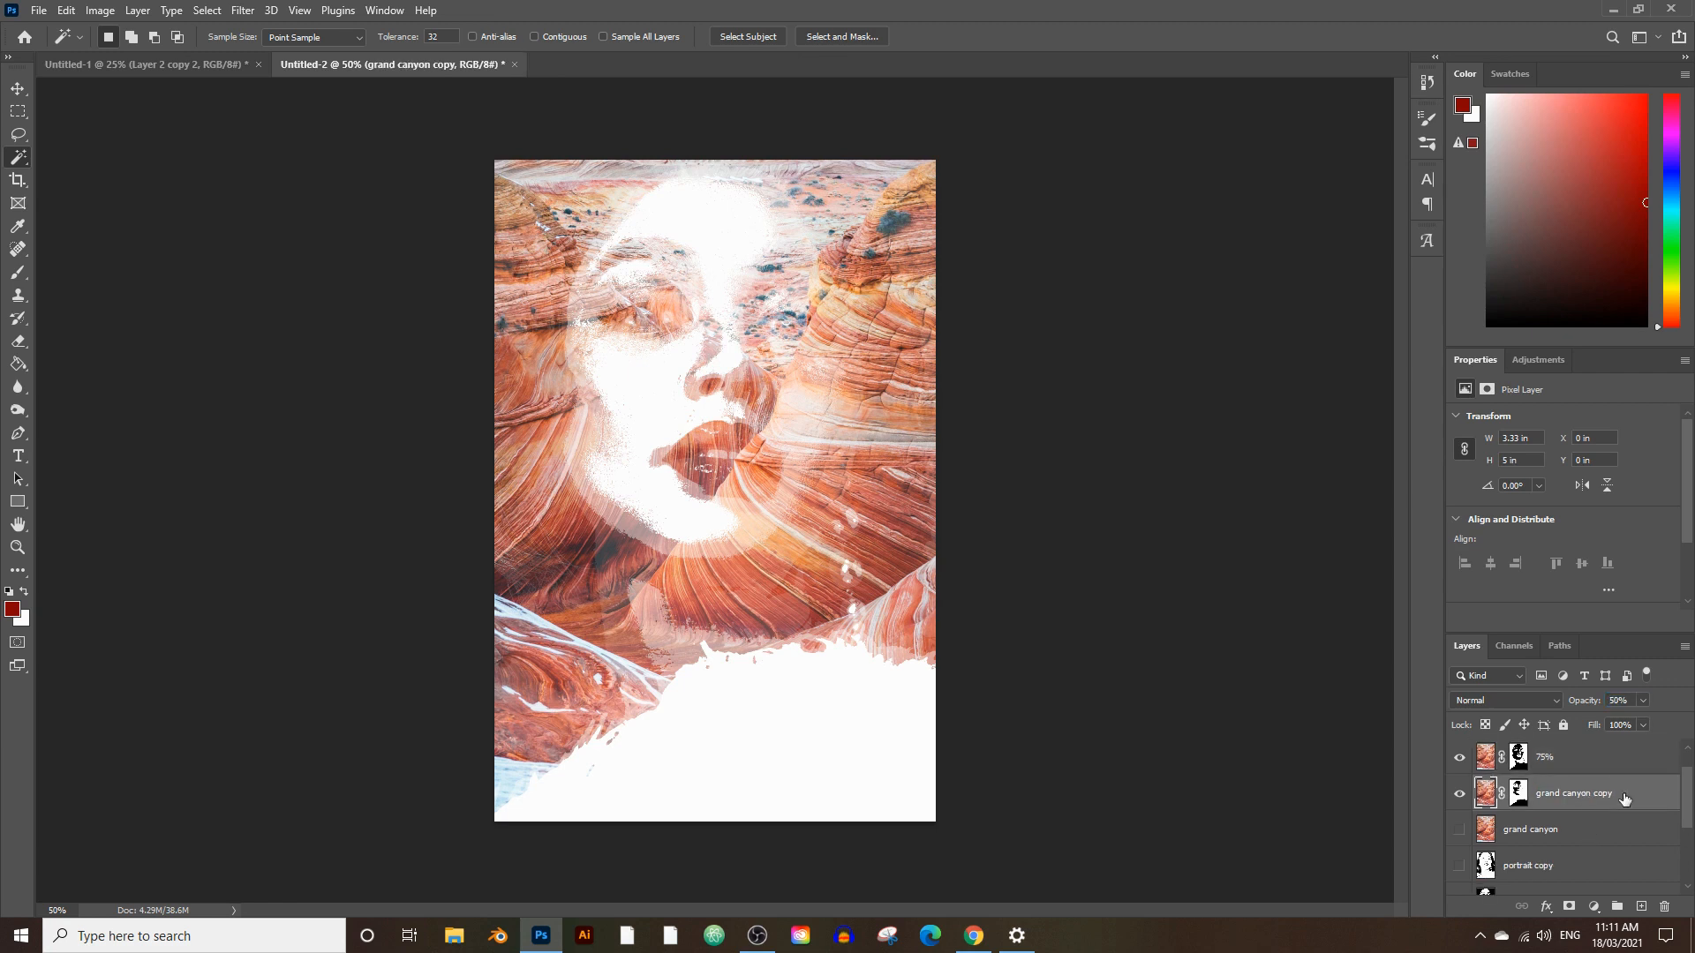
double_click(1580, 791)
text(5)
click(1522, 841)
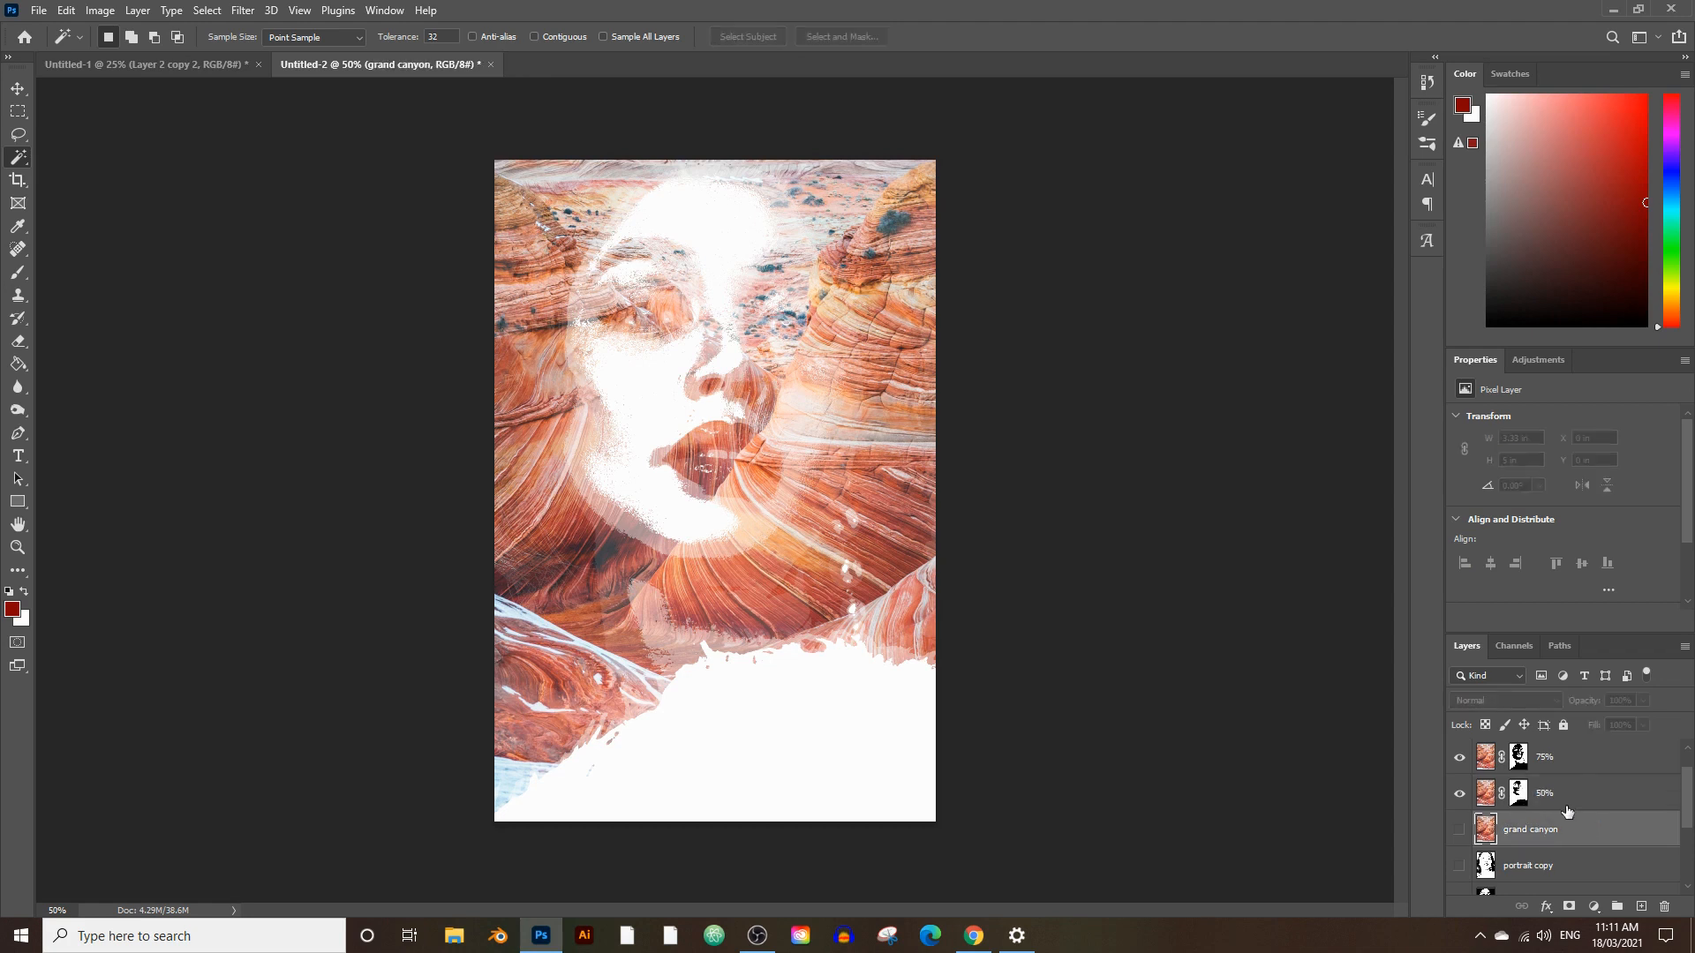
Duplicate the original portrait layer a fourth time and make that copy visible.
scroll(1567, 810, down, 2)
scroll(1555, 832, down, 2)
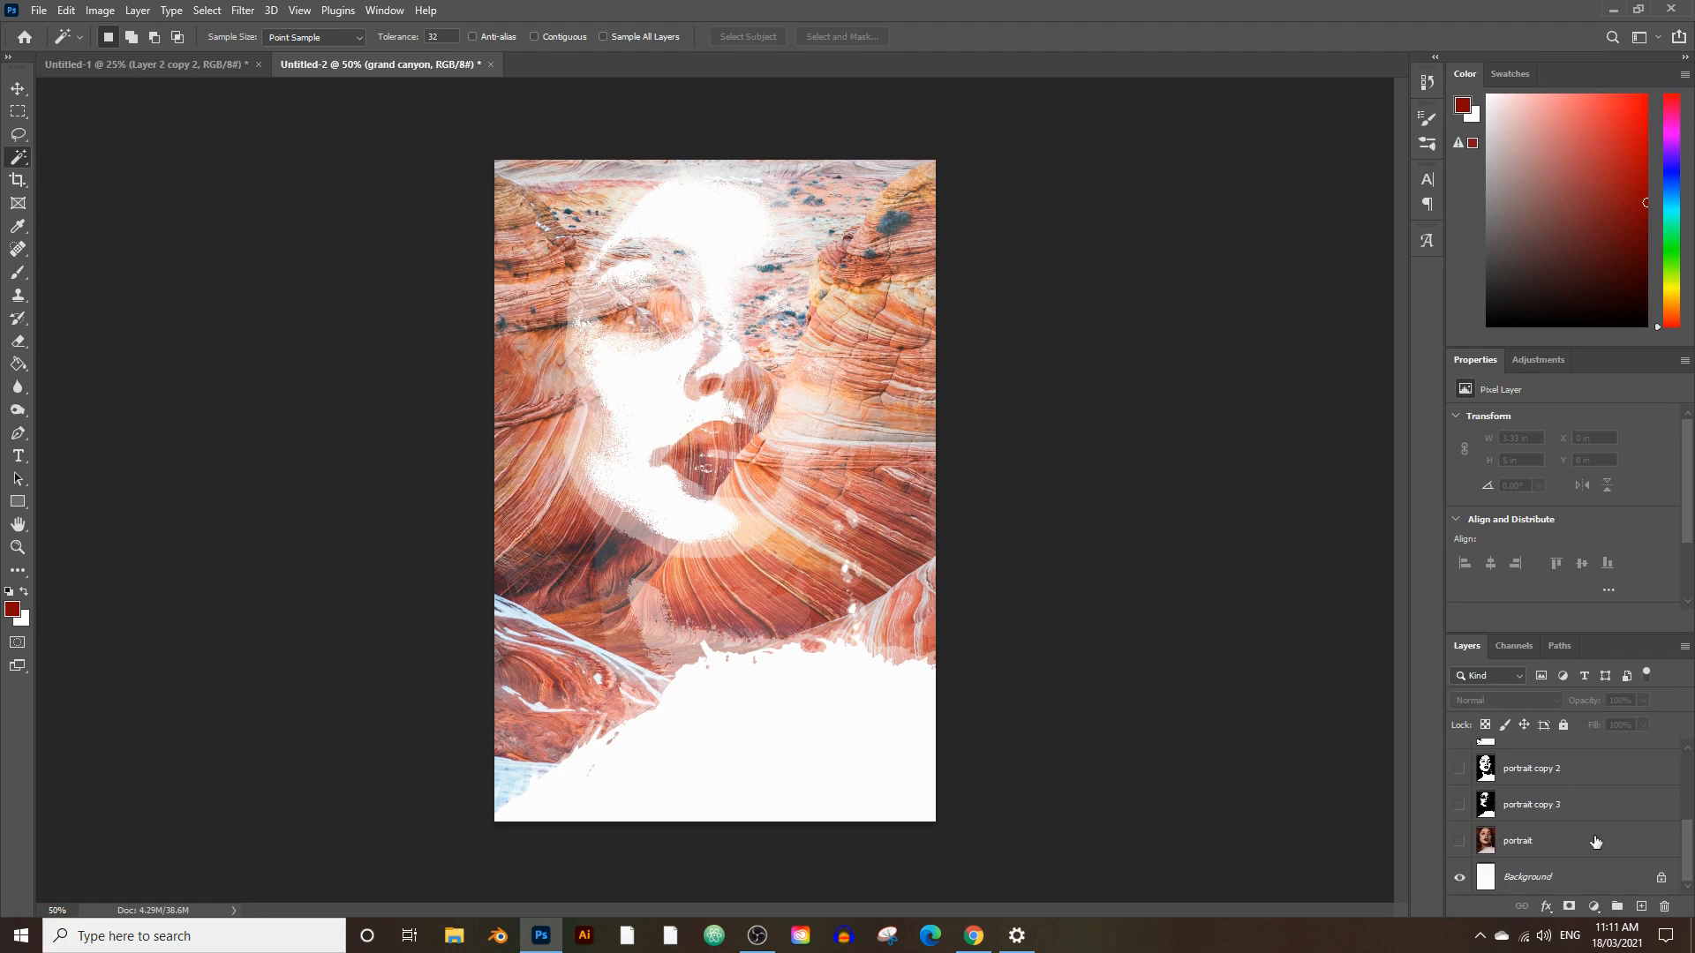
click(1589, 848)
key(ctrl+j)
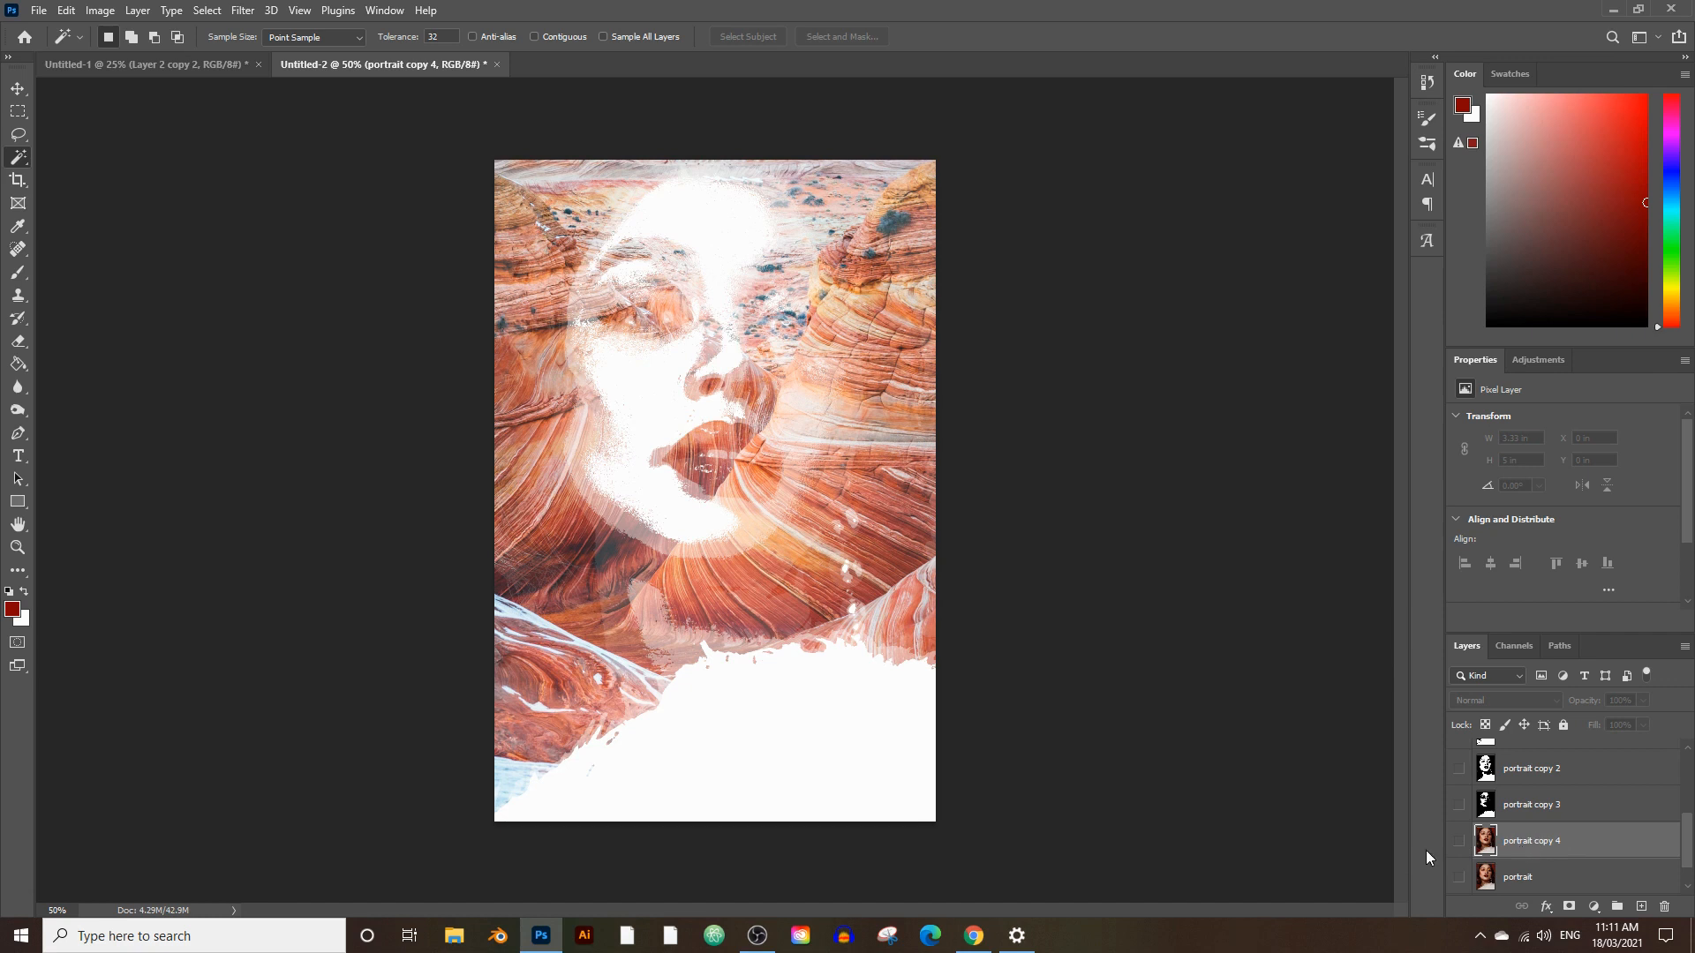
click(1459, 843)
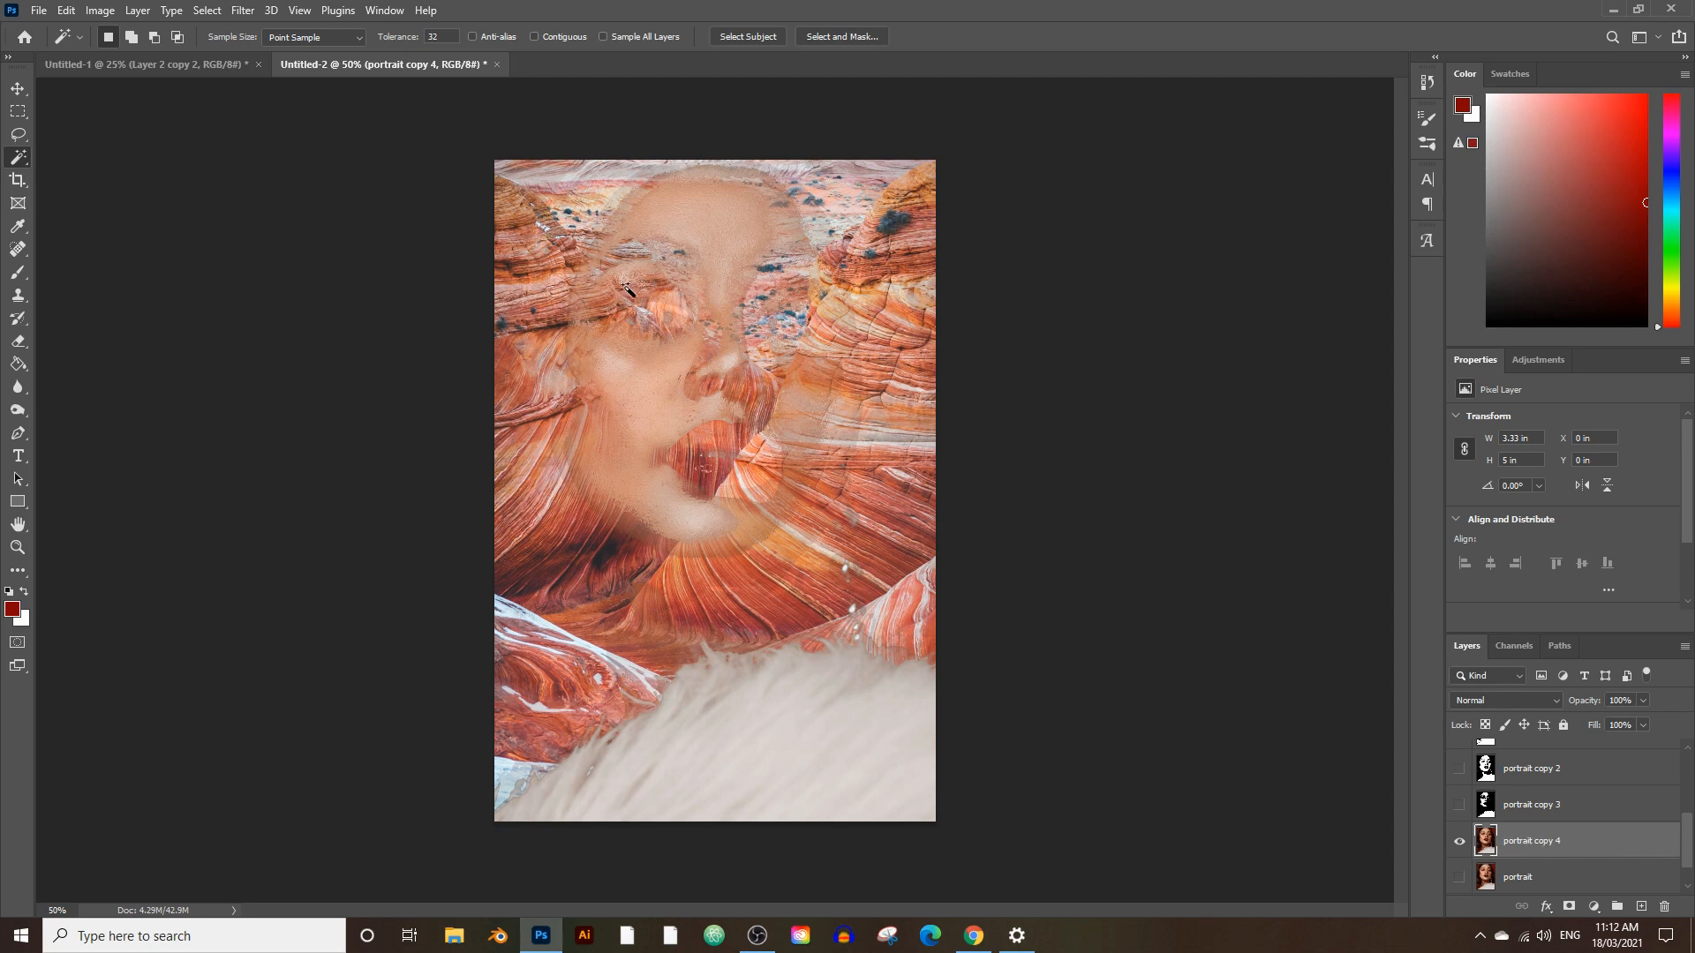
Apply a Threshold of level 185 to the fourth portrait copy and select all its black areas with the Magic Wand.
click(98, 11)
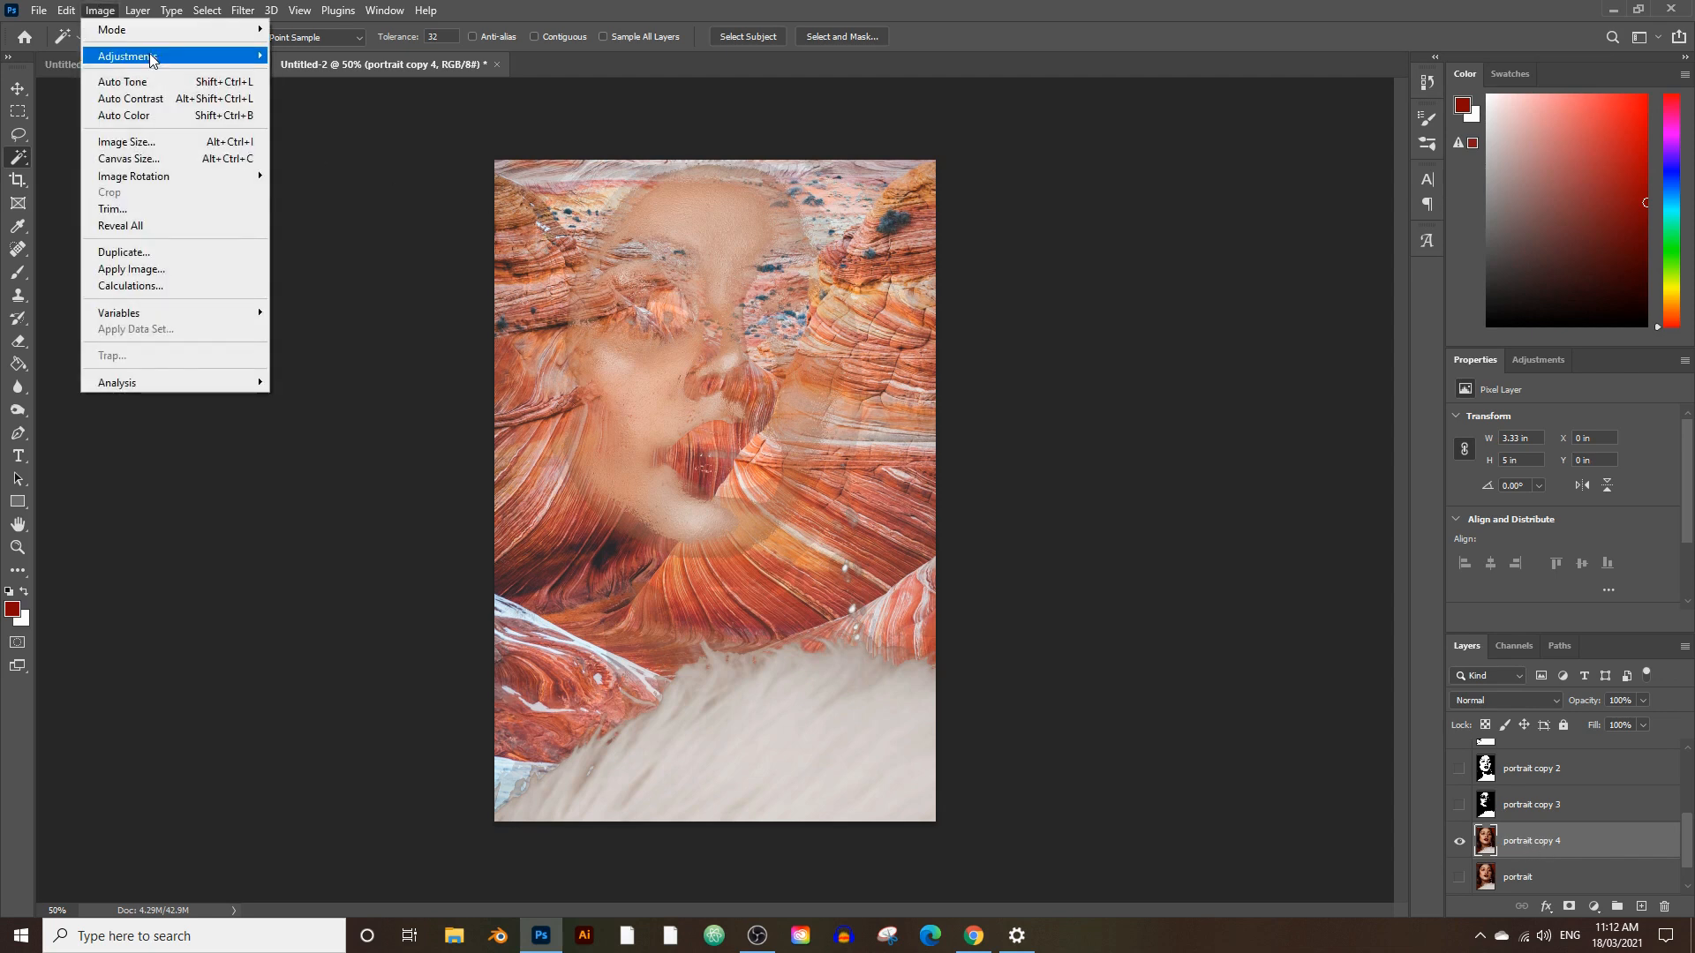
mouse_move(132, 56)
click(356, 293)
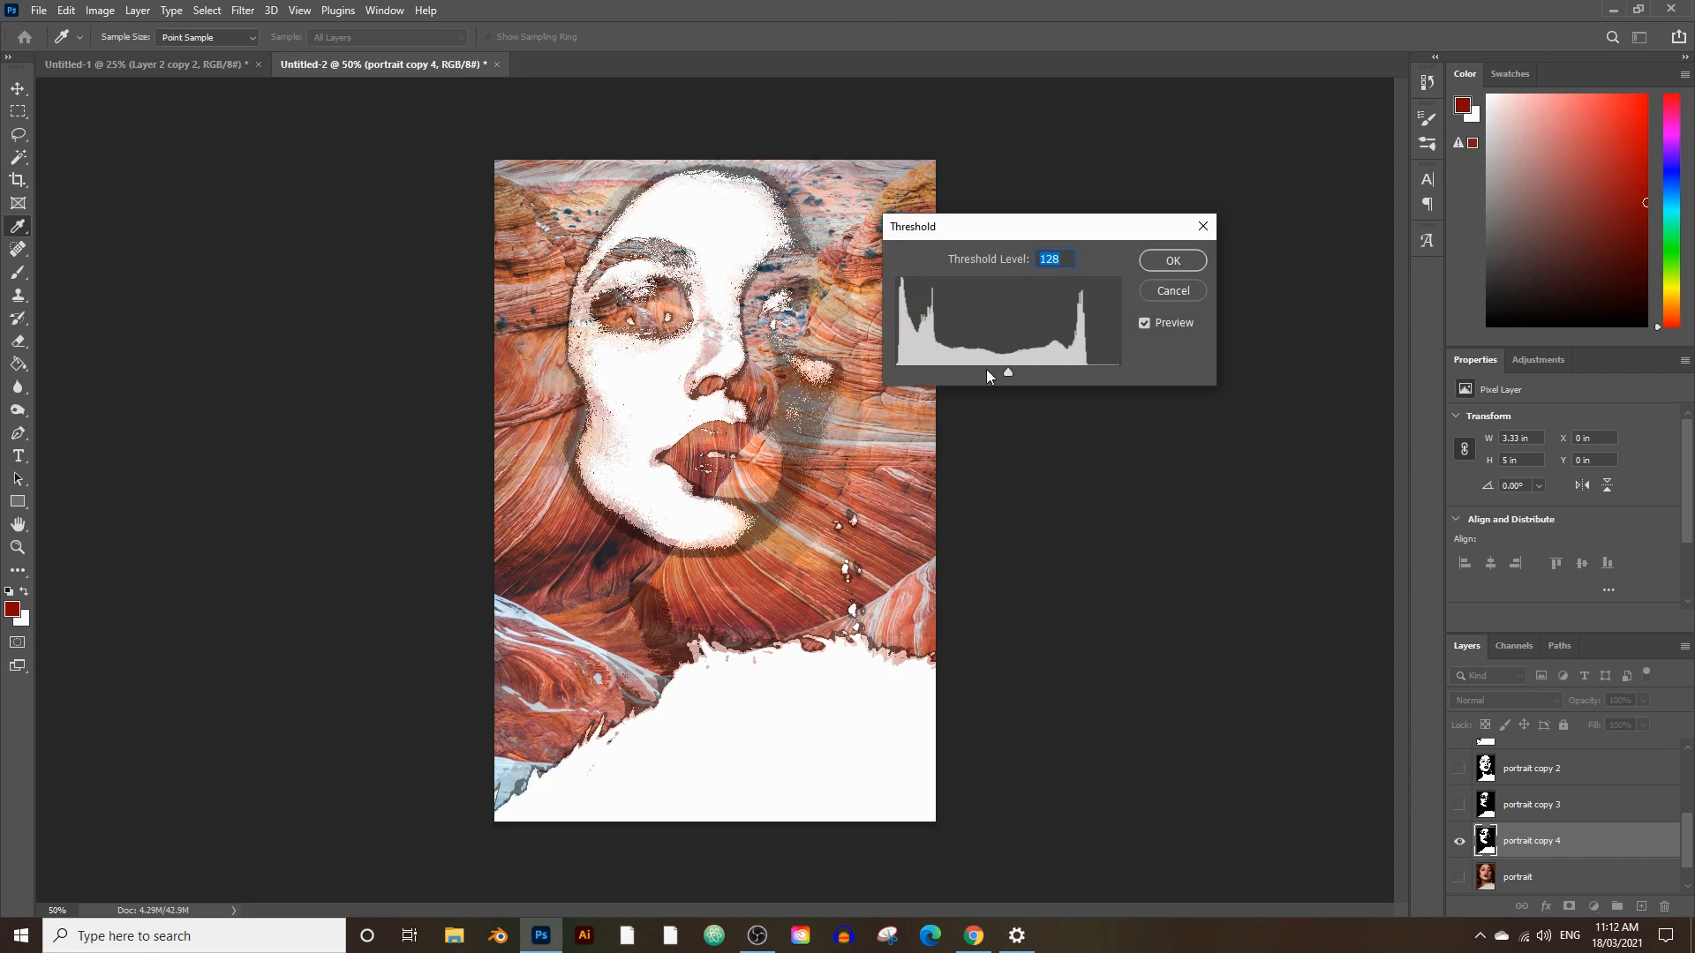
drag(1012, 373, 1057, 372)
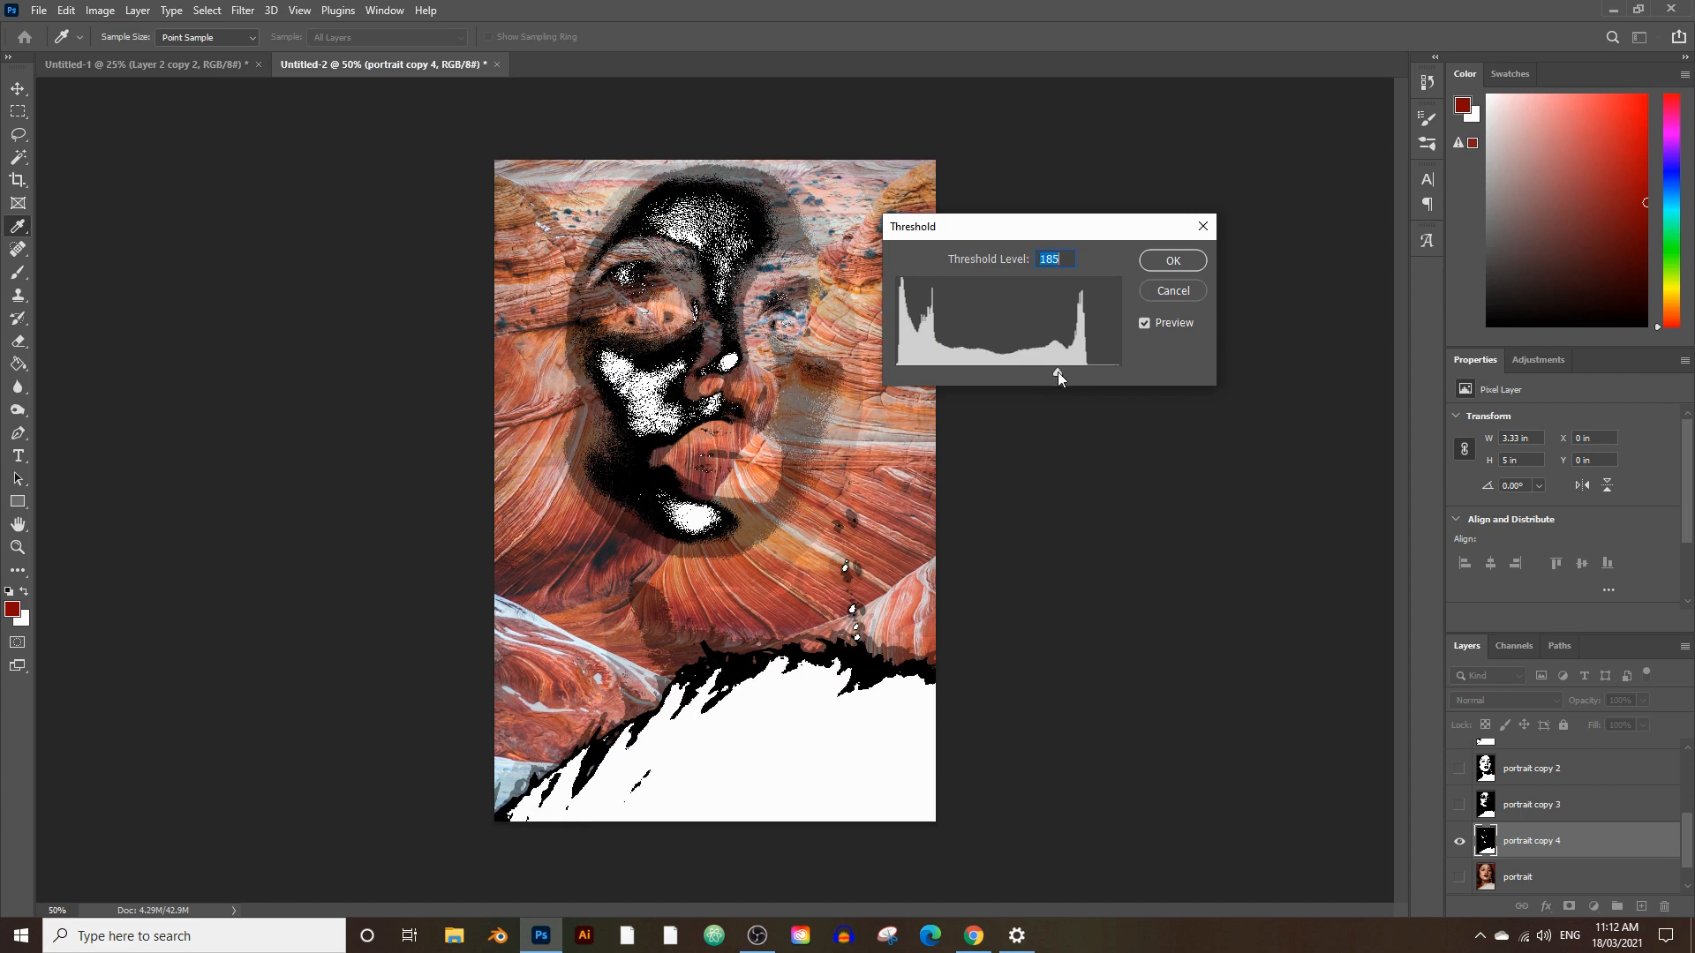
click(1172, 262)
key(w)
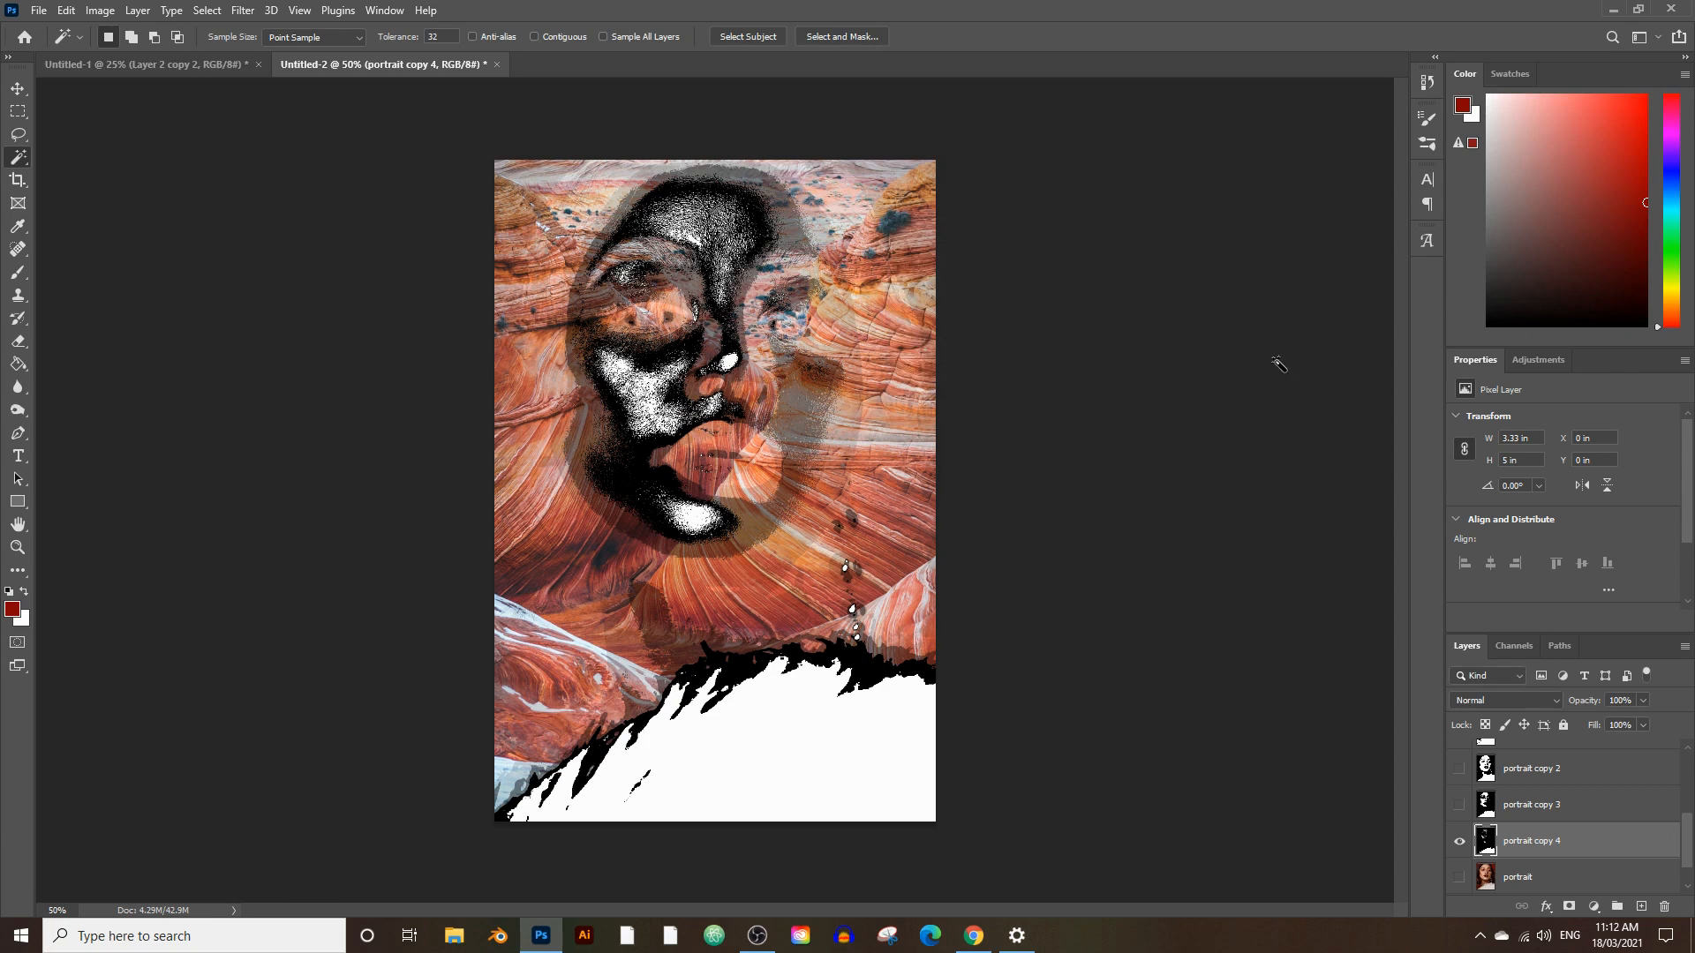
click(629, 478)
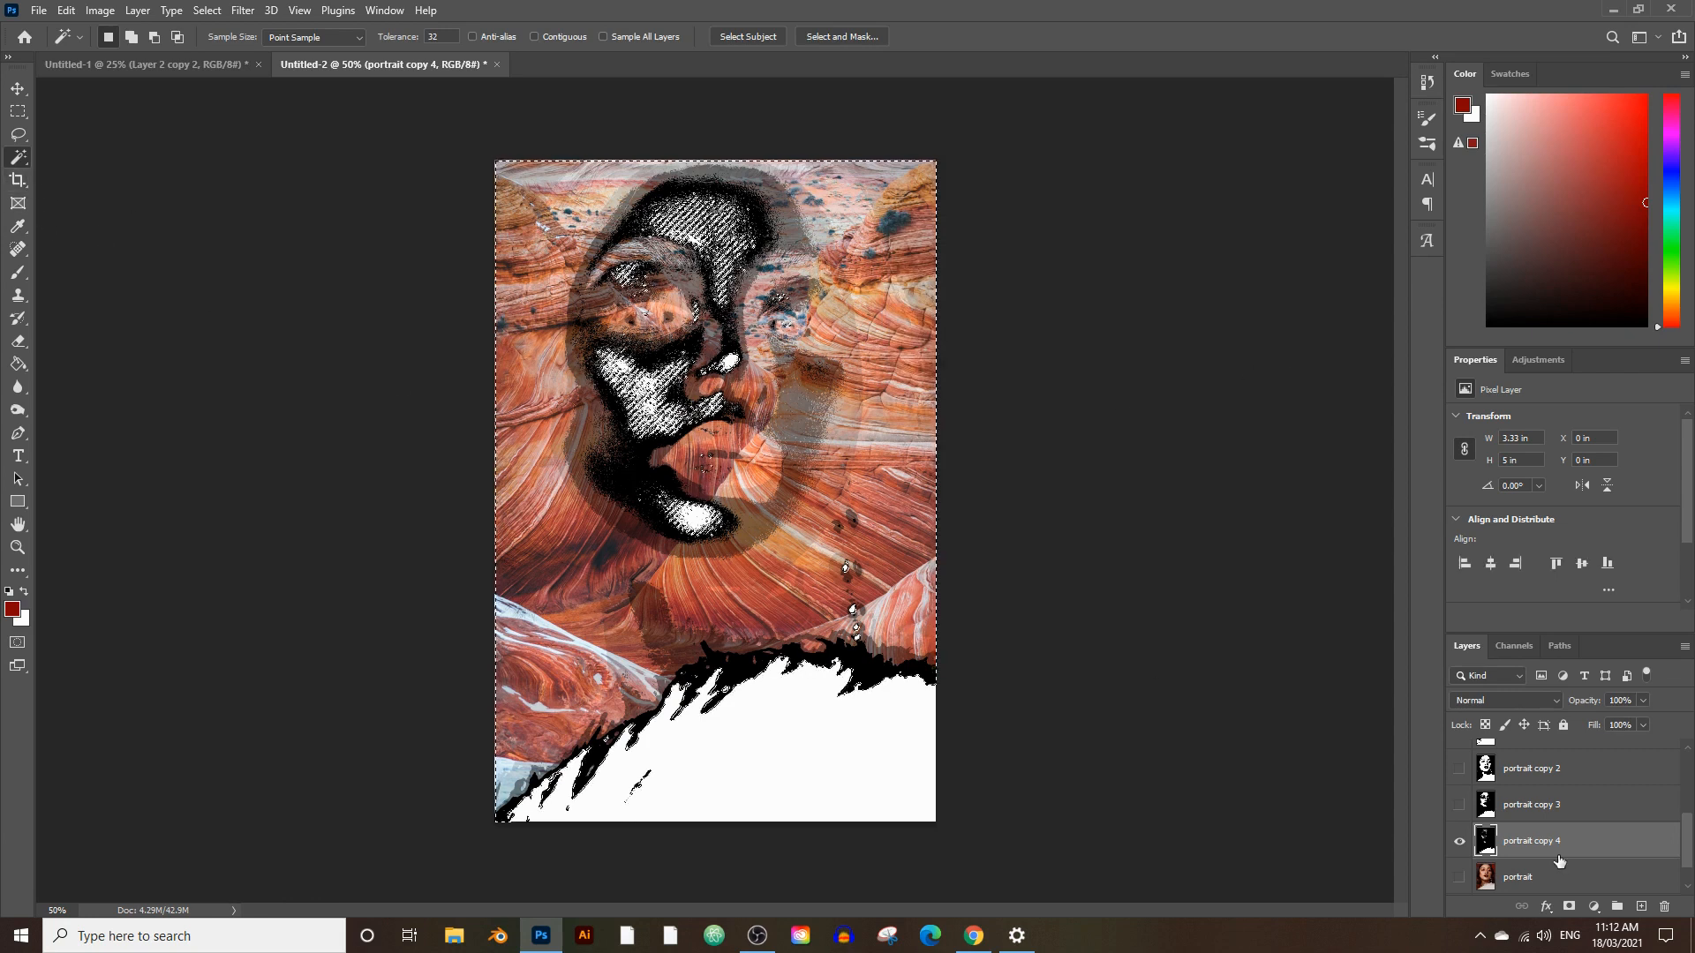
Hide the fourth portrait copy and duplicate the grand canyon layer below the 50% layer.
click(1460, 841)
scroll(1615, 828, up, 3)
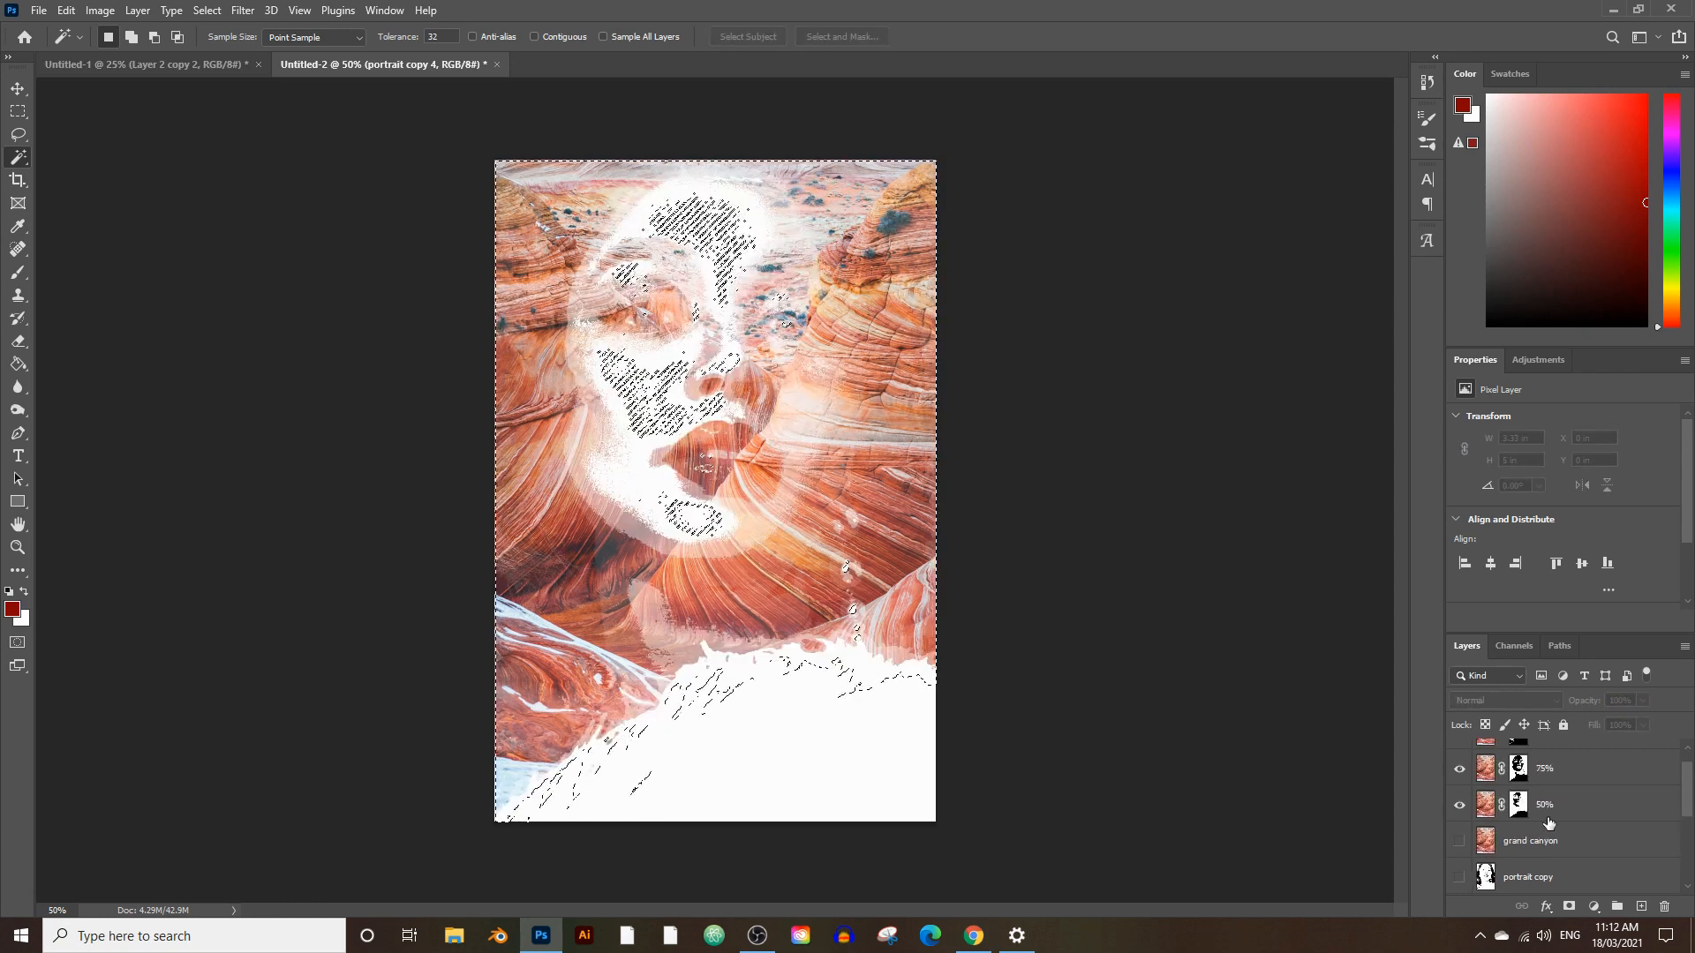
scroll(1616, 829, down, 1)
drag(1602, 833, 1641, 906)
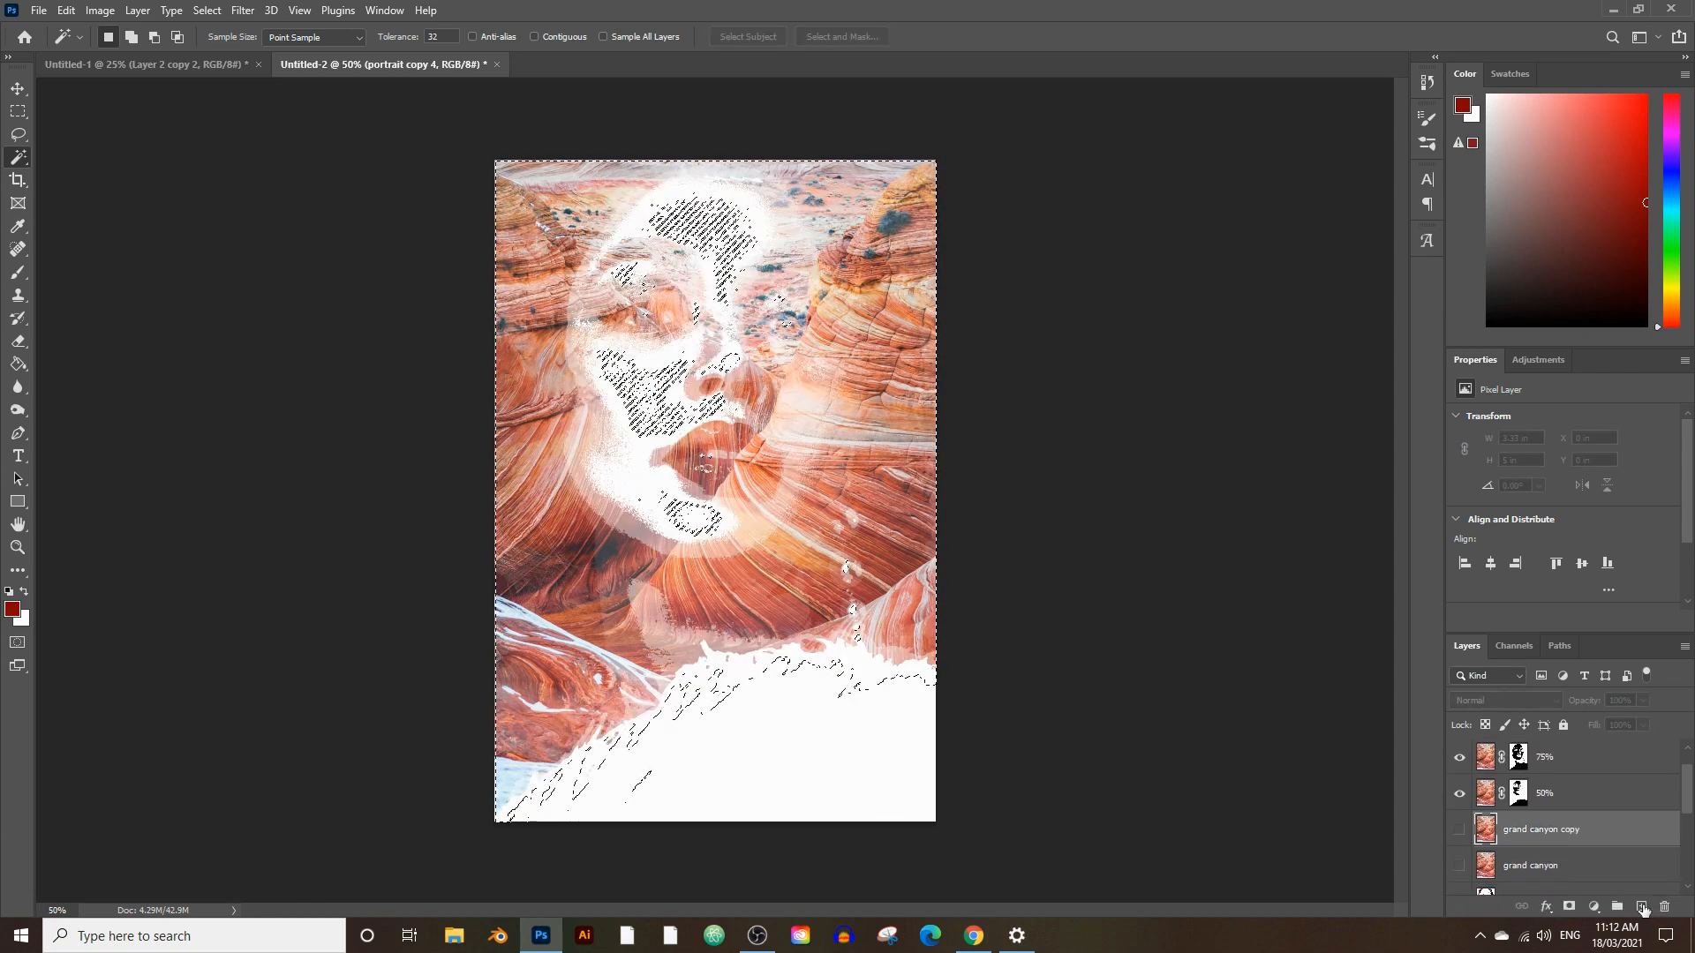
Make the latest grand canyon copy visible, mask it with the black-area selection, and set its opacity to 25%.
click(1459, 830)
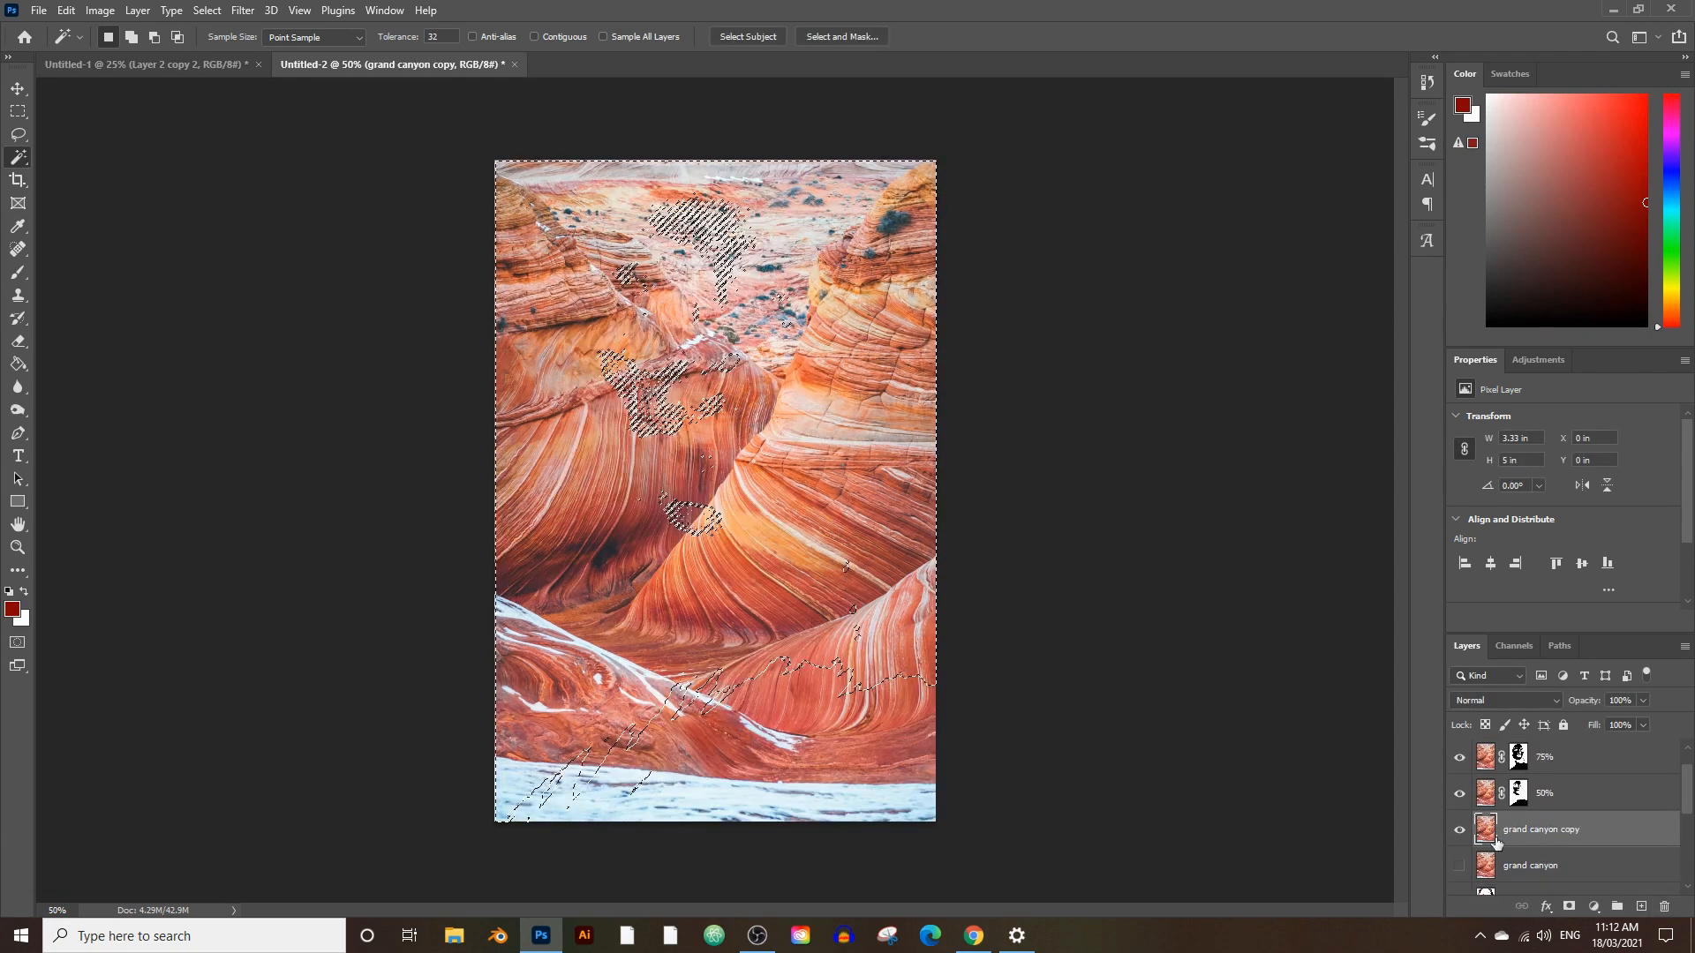
click(1569, 907)
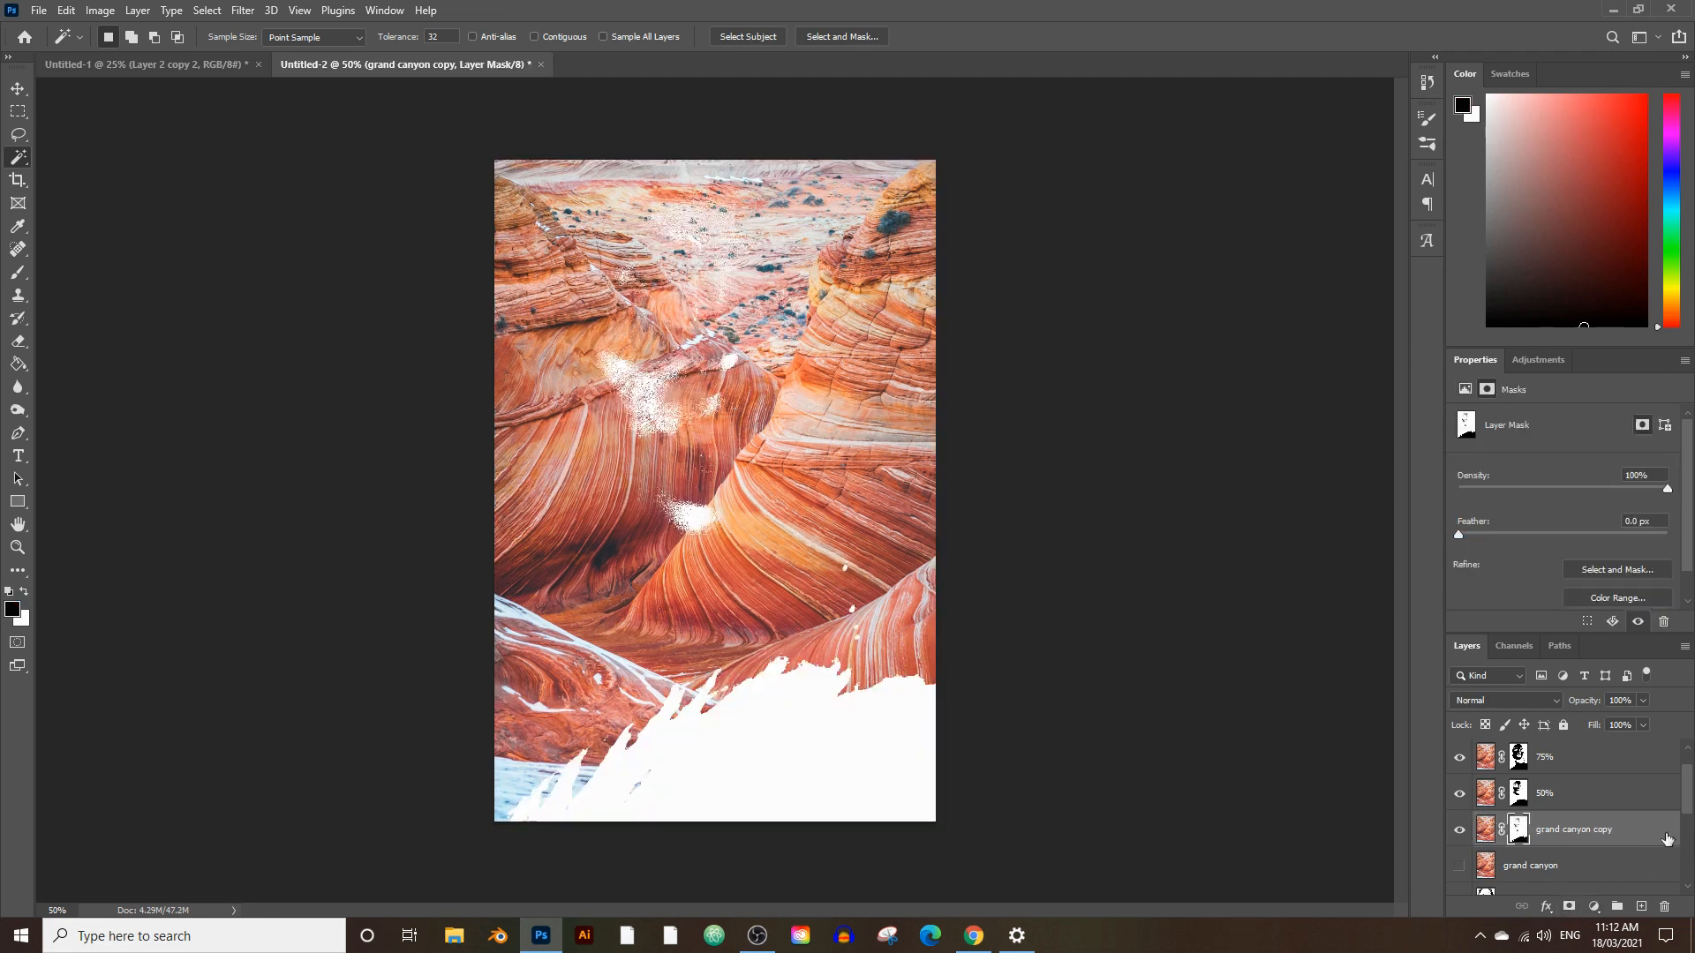
click(1575, 704)
text(25)
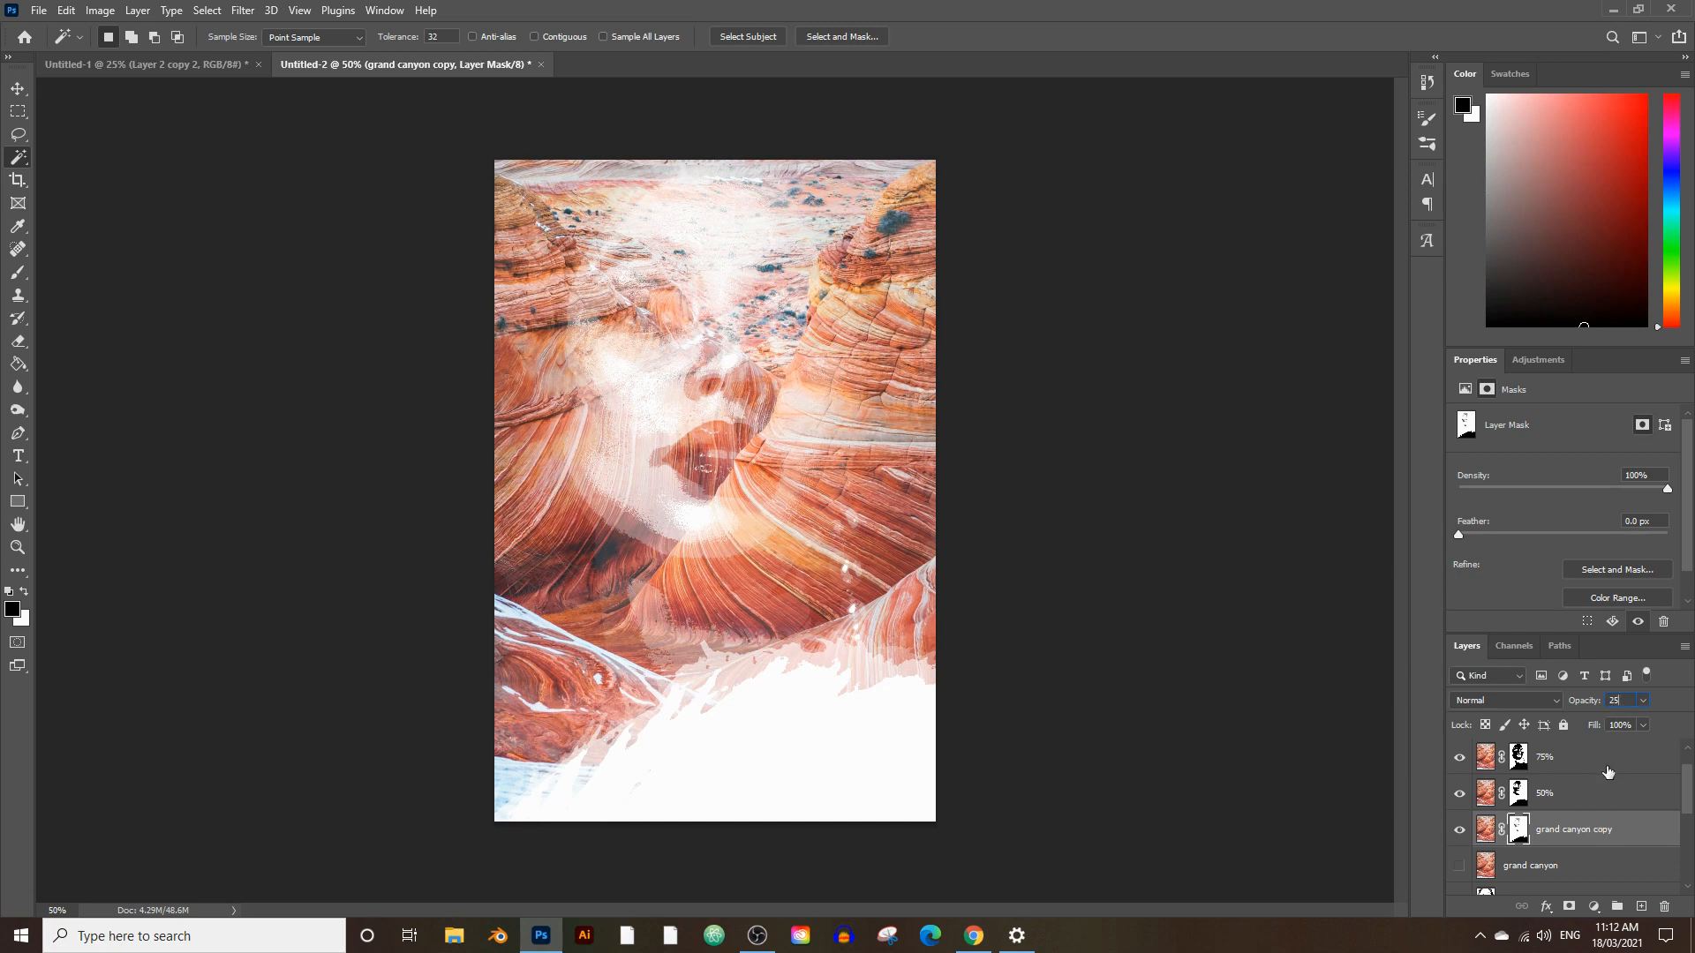
Rename the fourth masked grand canyon copy as 25%.
click(1584, 828)
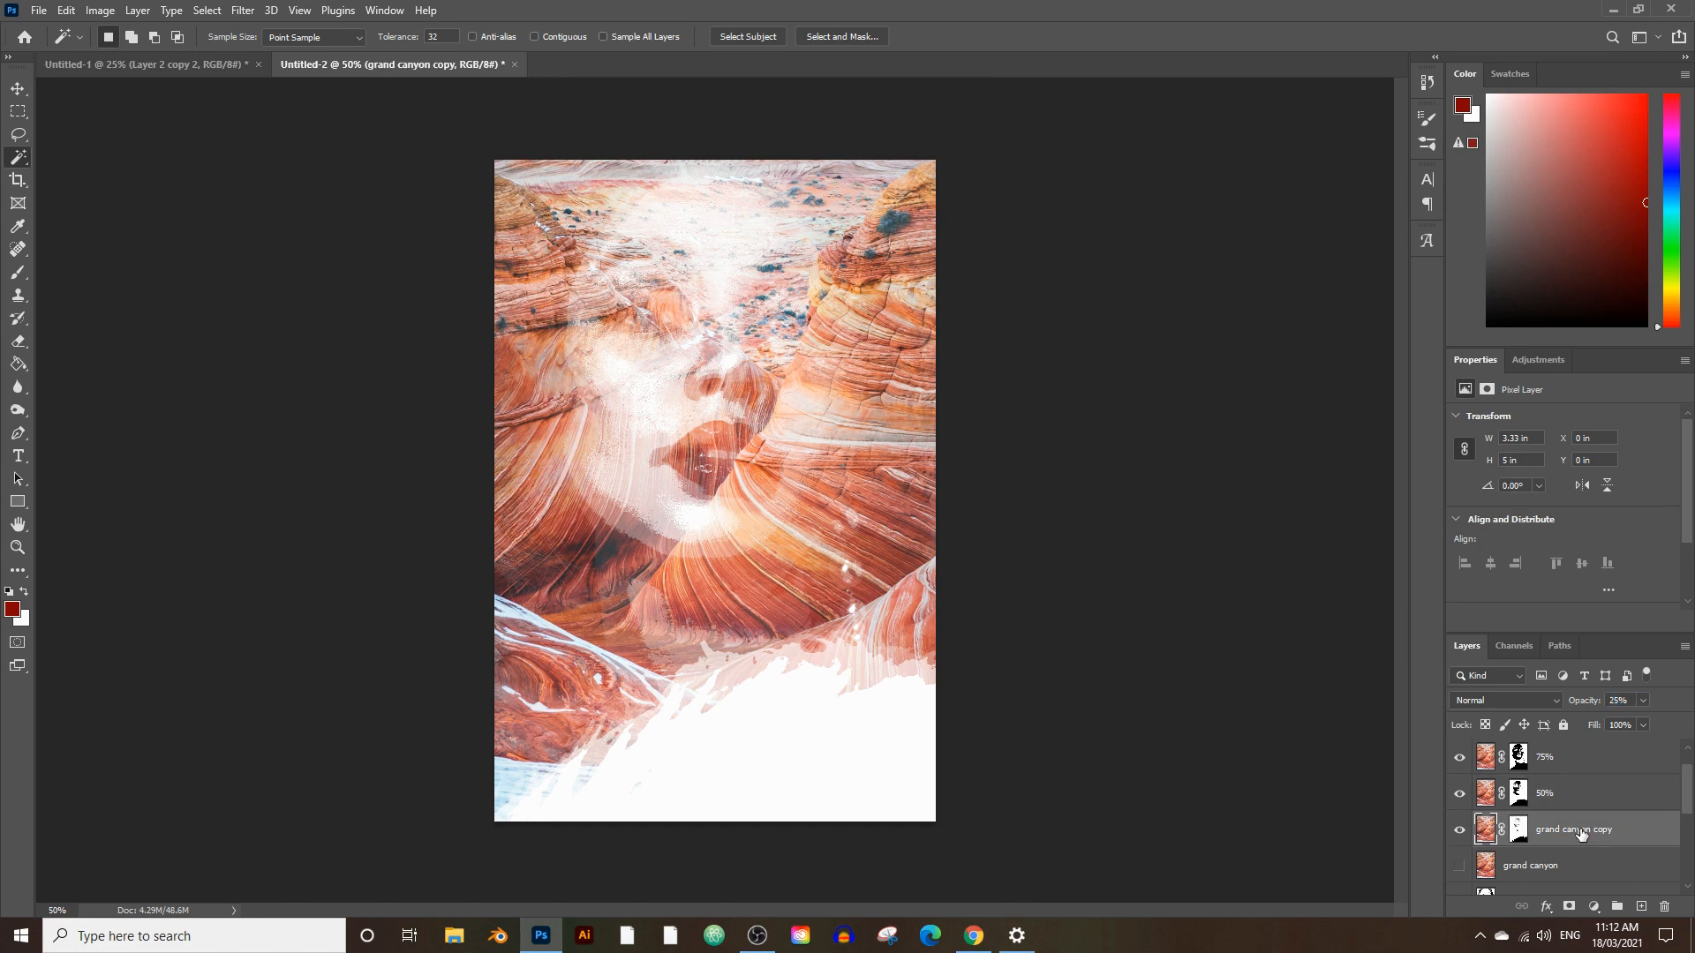
double_click(1594, 830)
text(2)
click(1595, 810)
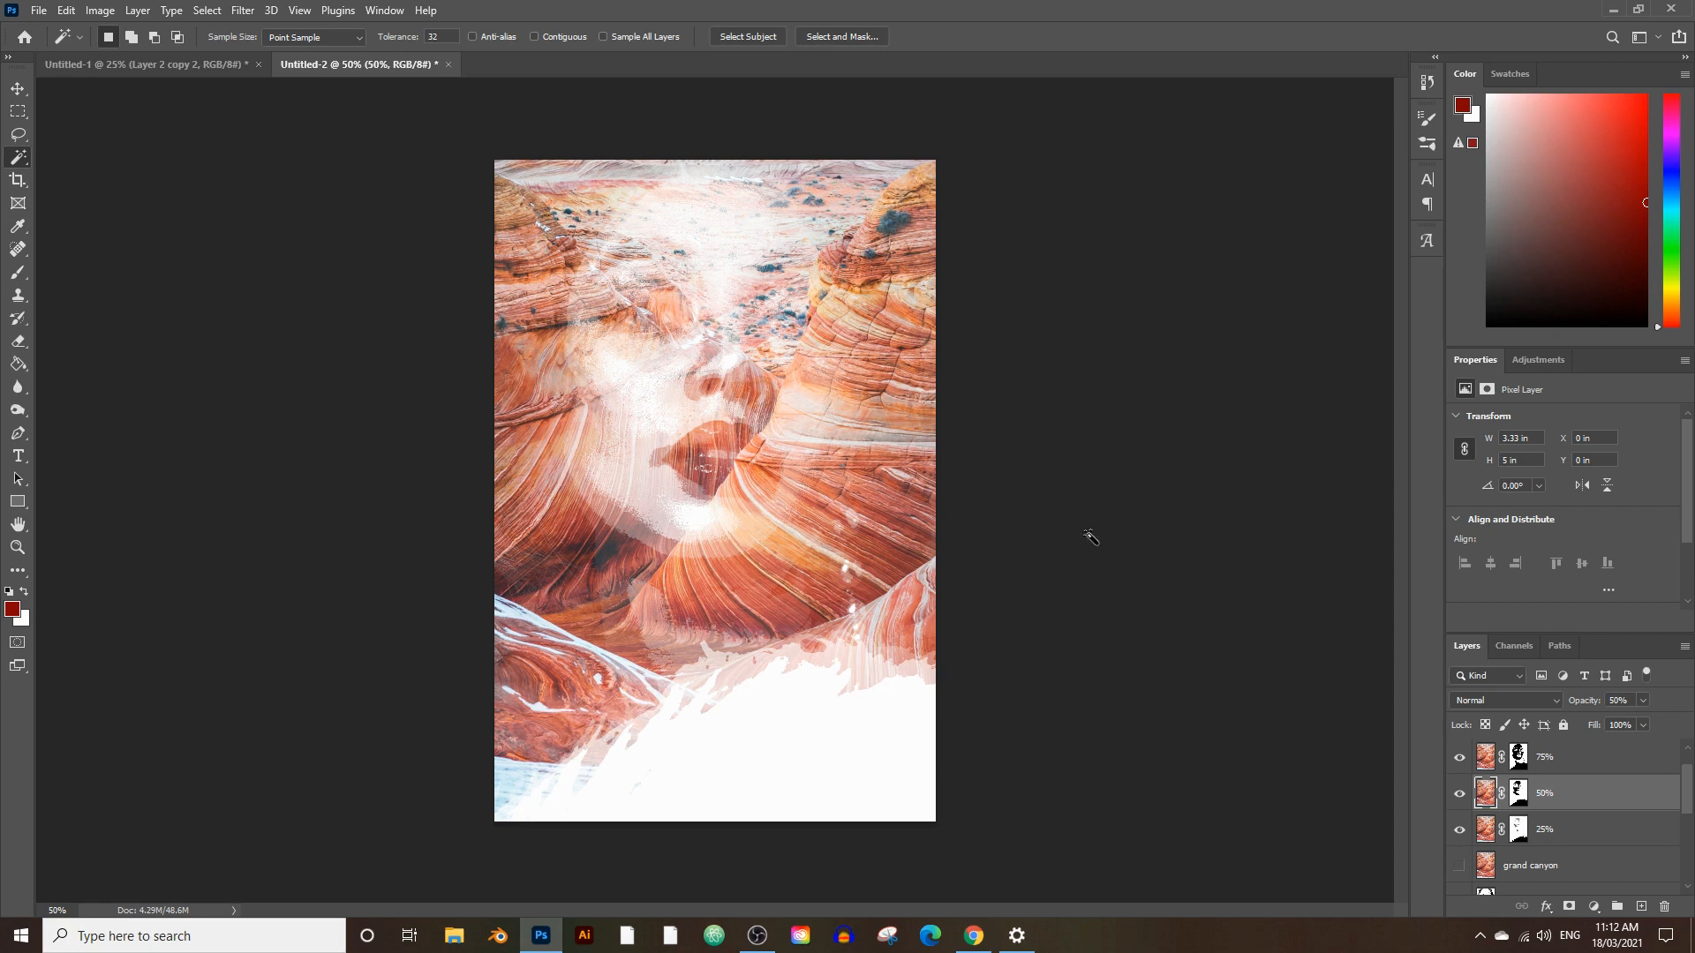
Try rotating the 100% layer about 68.4° together with its linked mask, and undo the rotation.
scroll(1590, 839, up, 1)
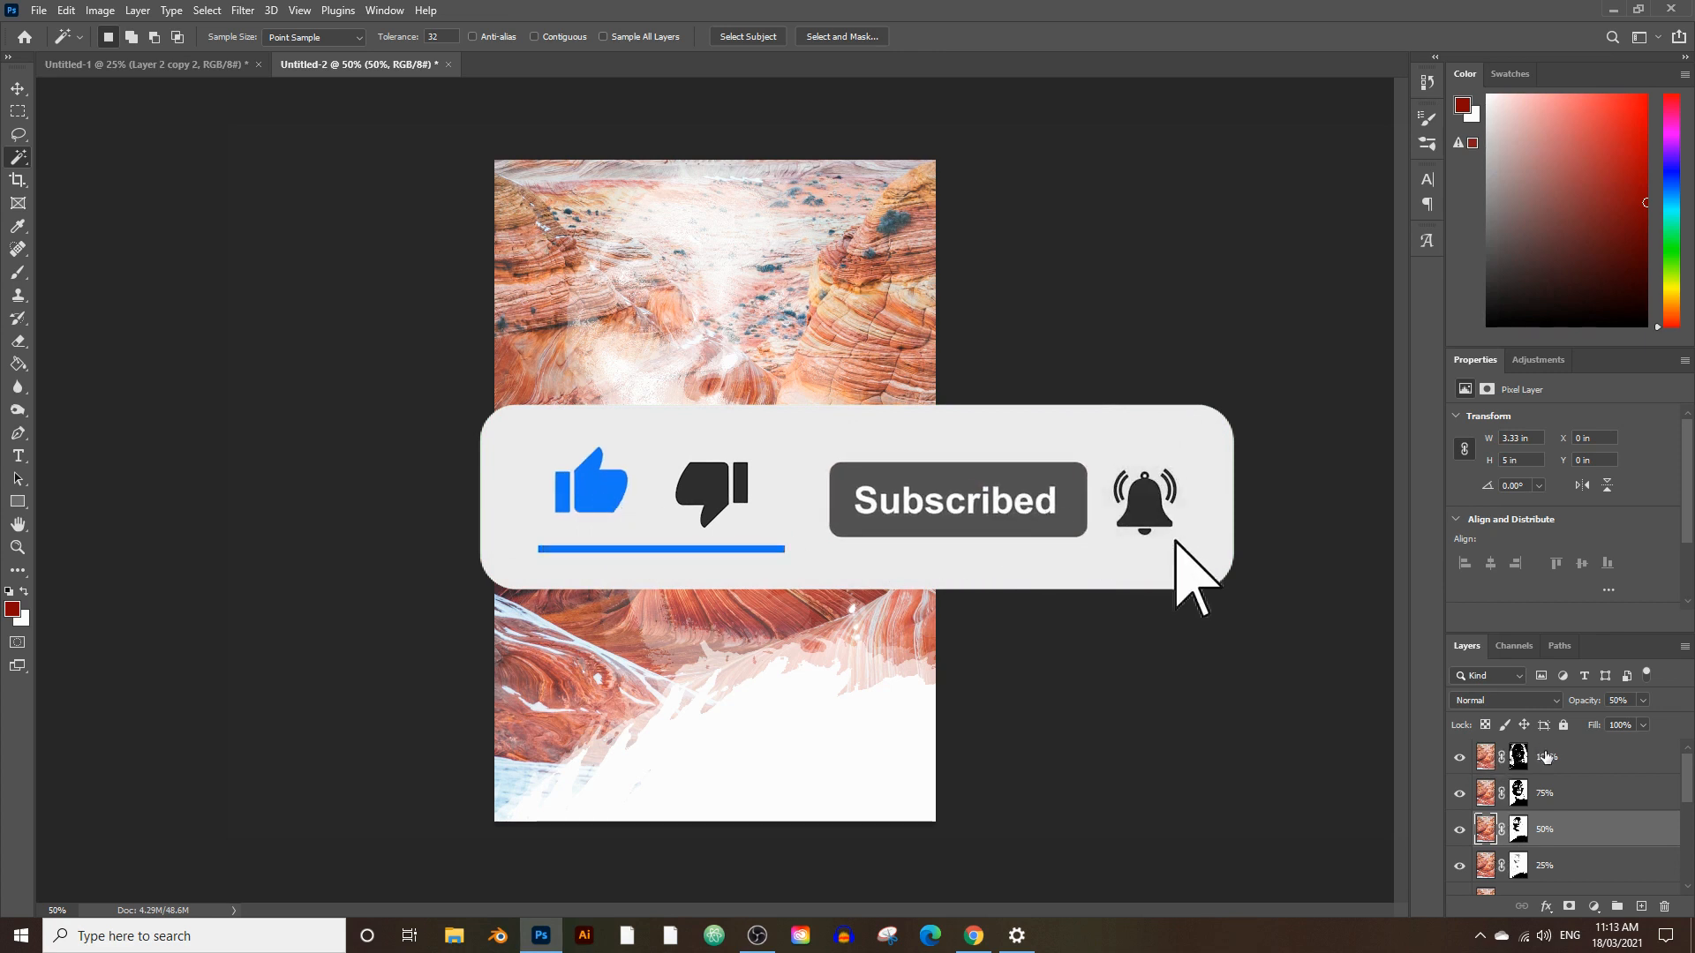
click(1498, 770)
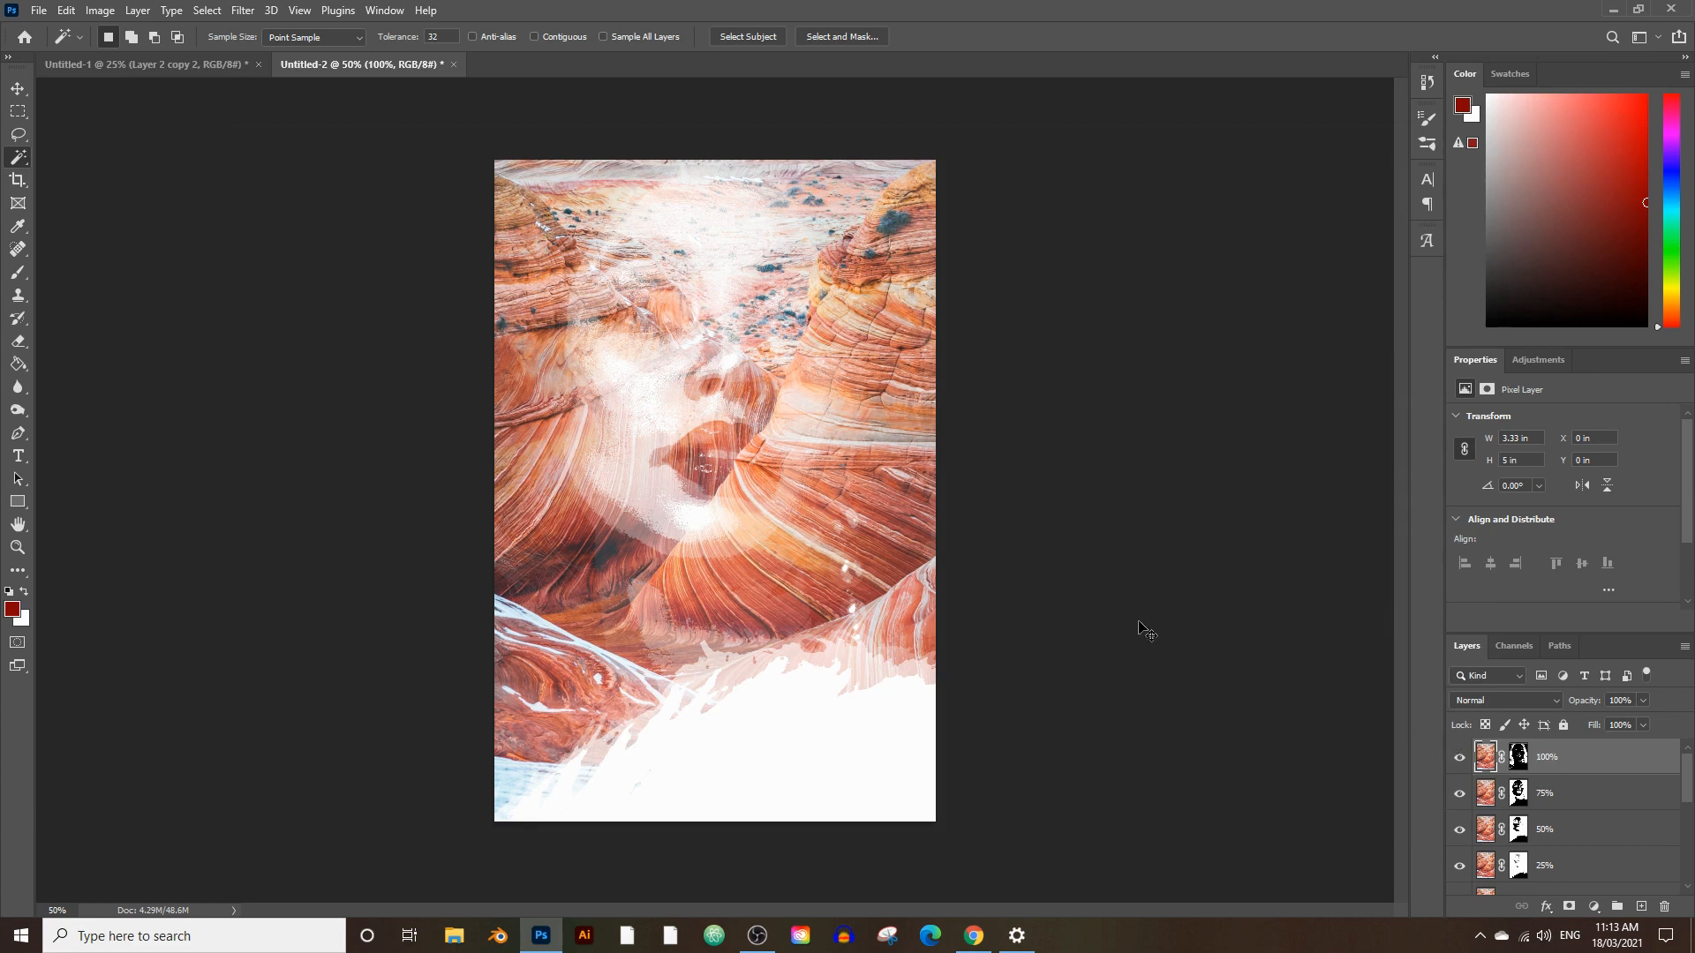
click(66, 9)
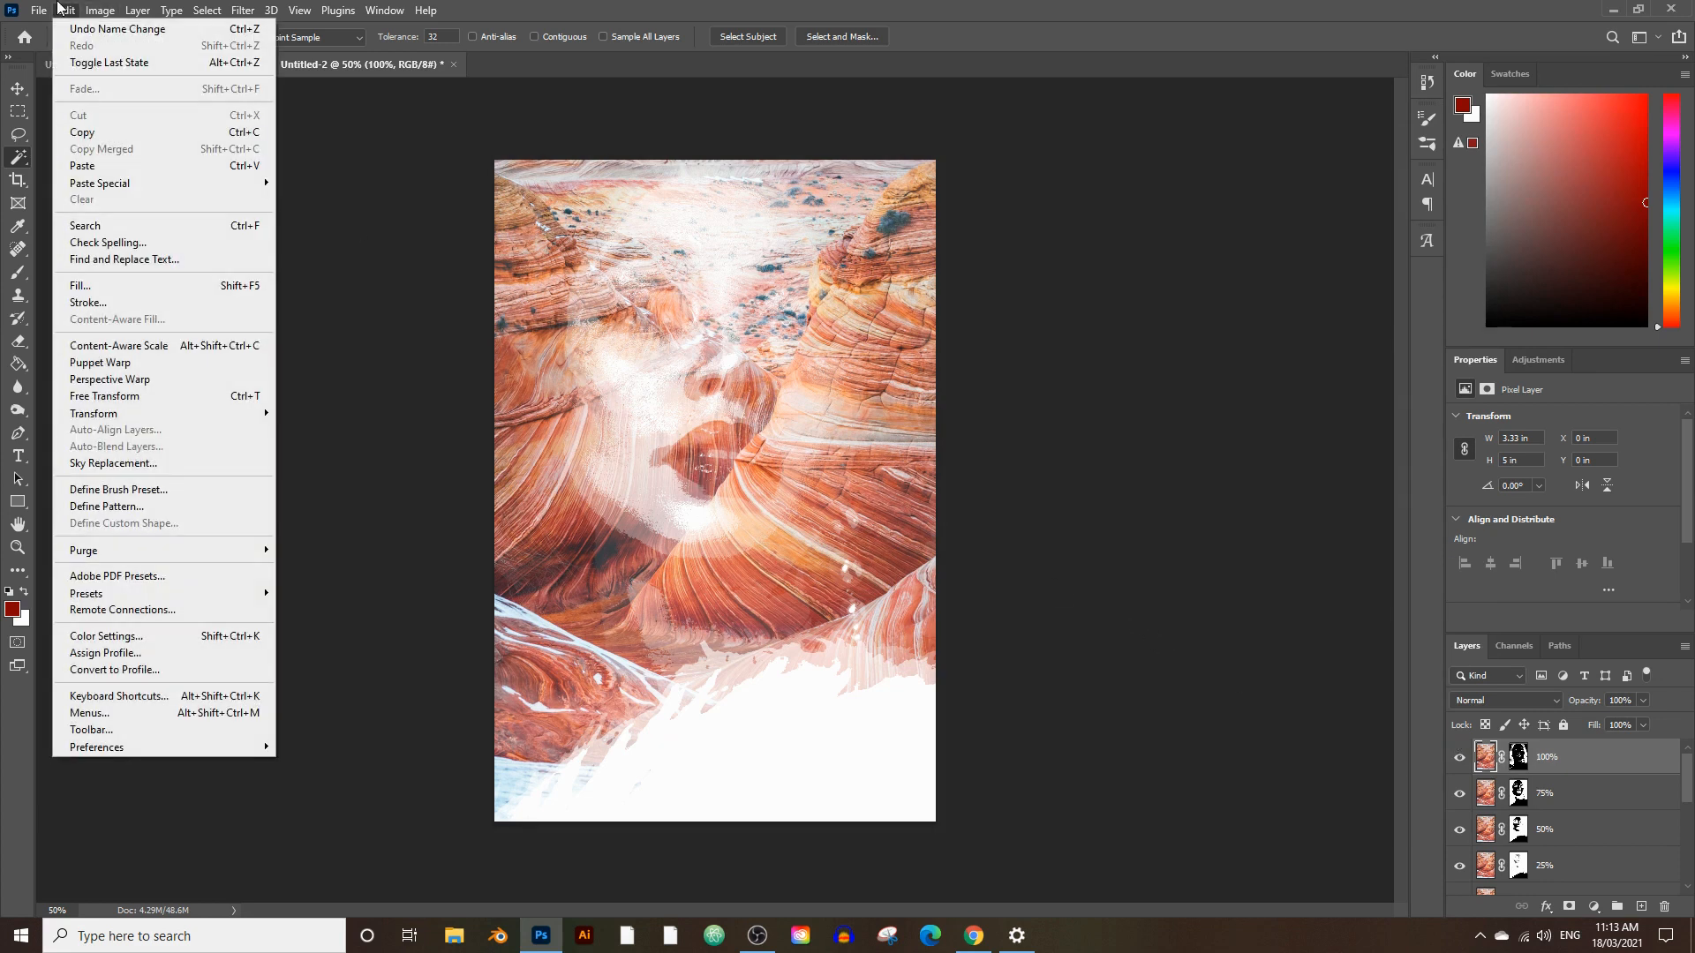
click(128, 397)
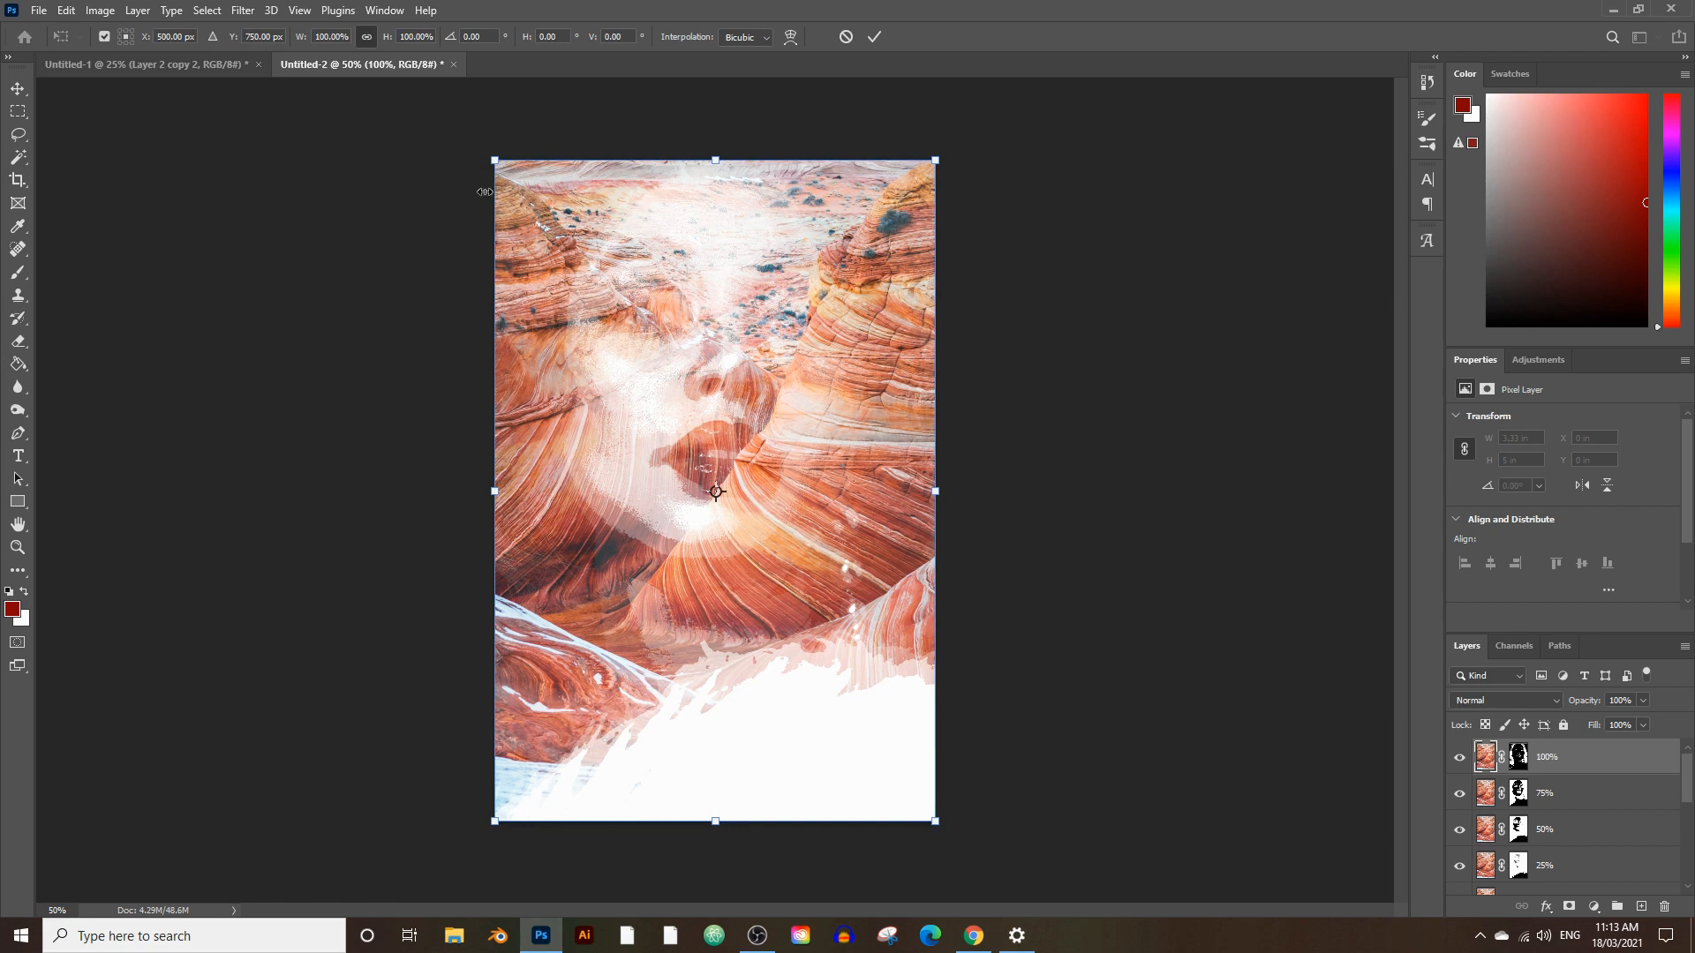
drag(470, 165, 806, 439)
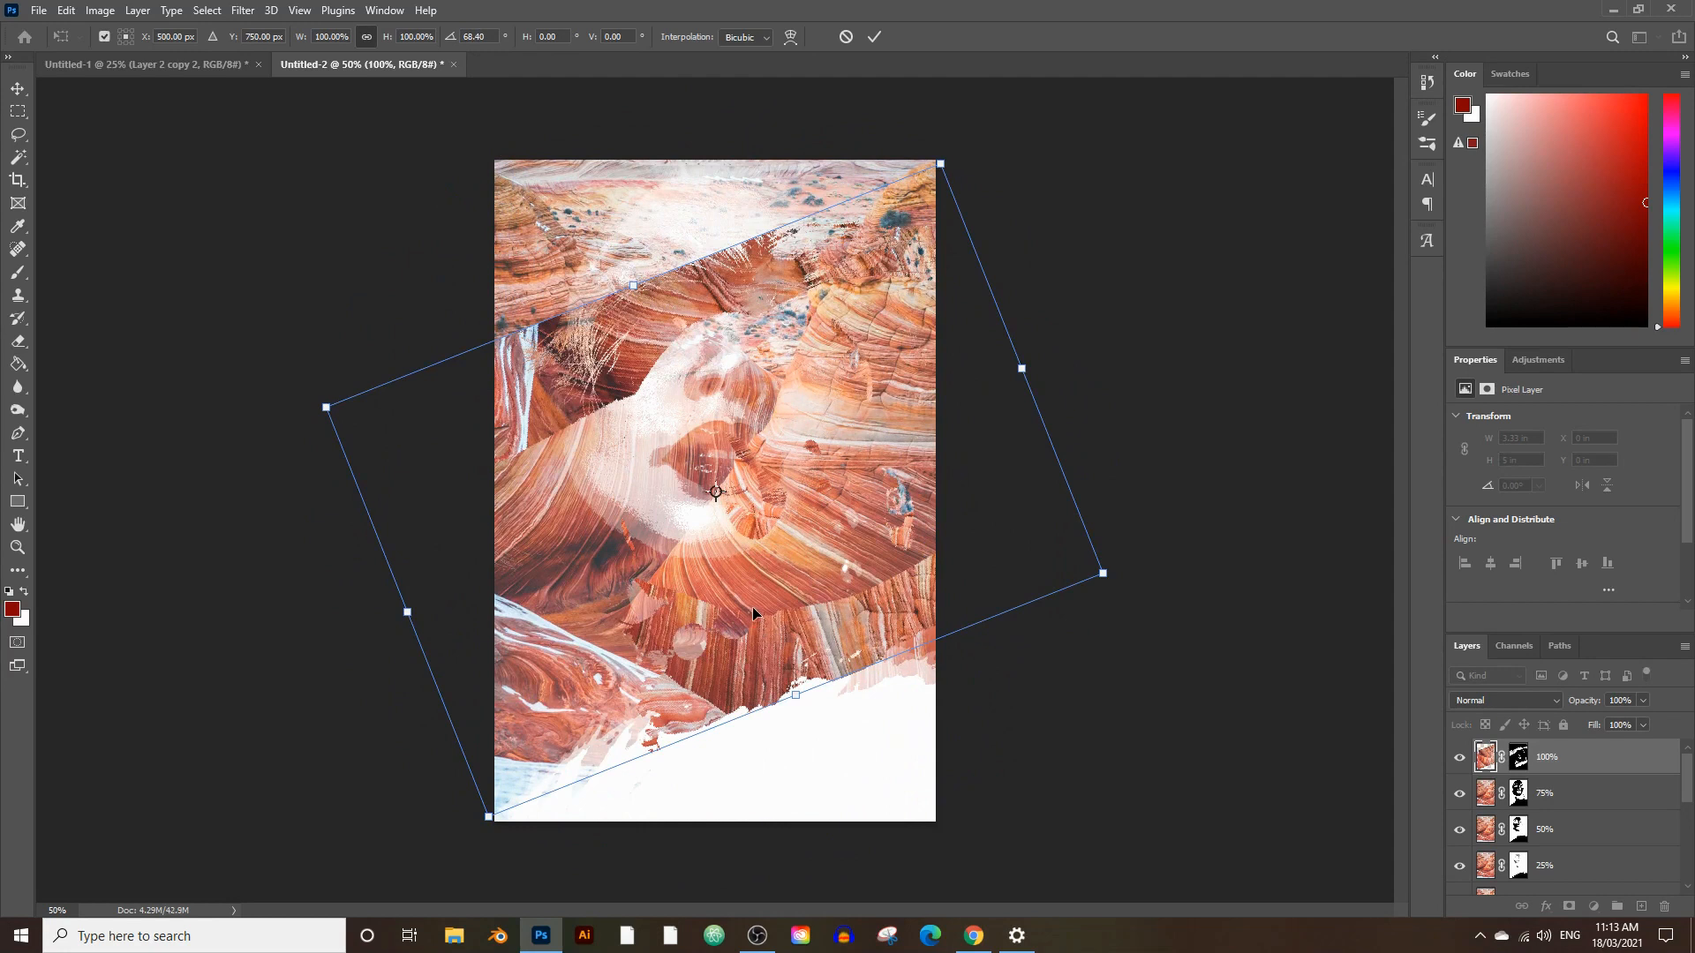
key(Return)
key(w)
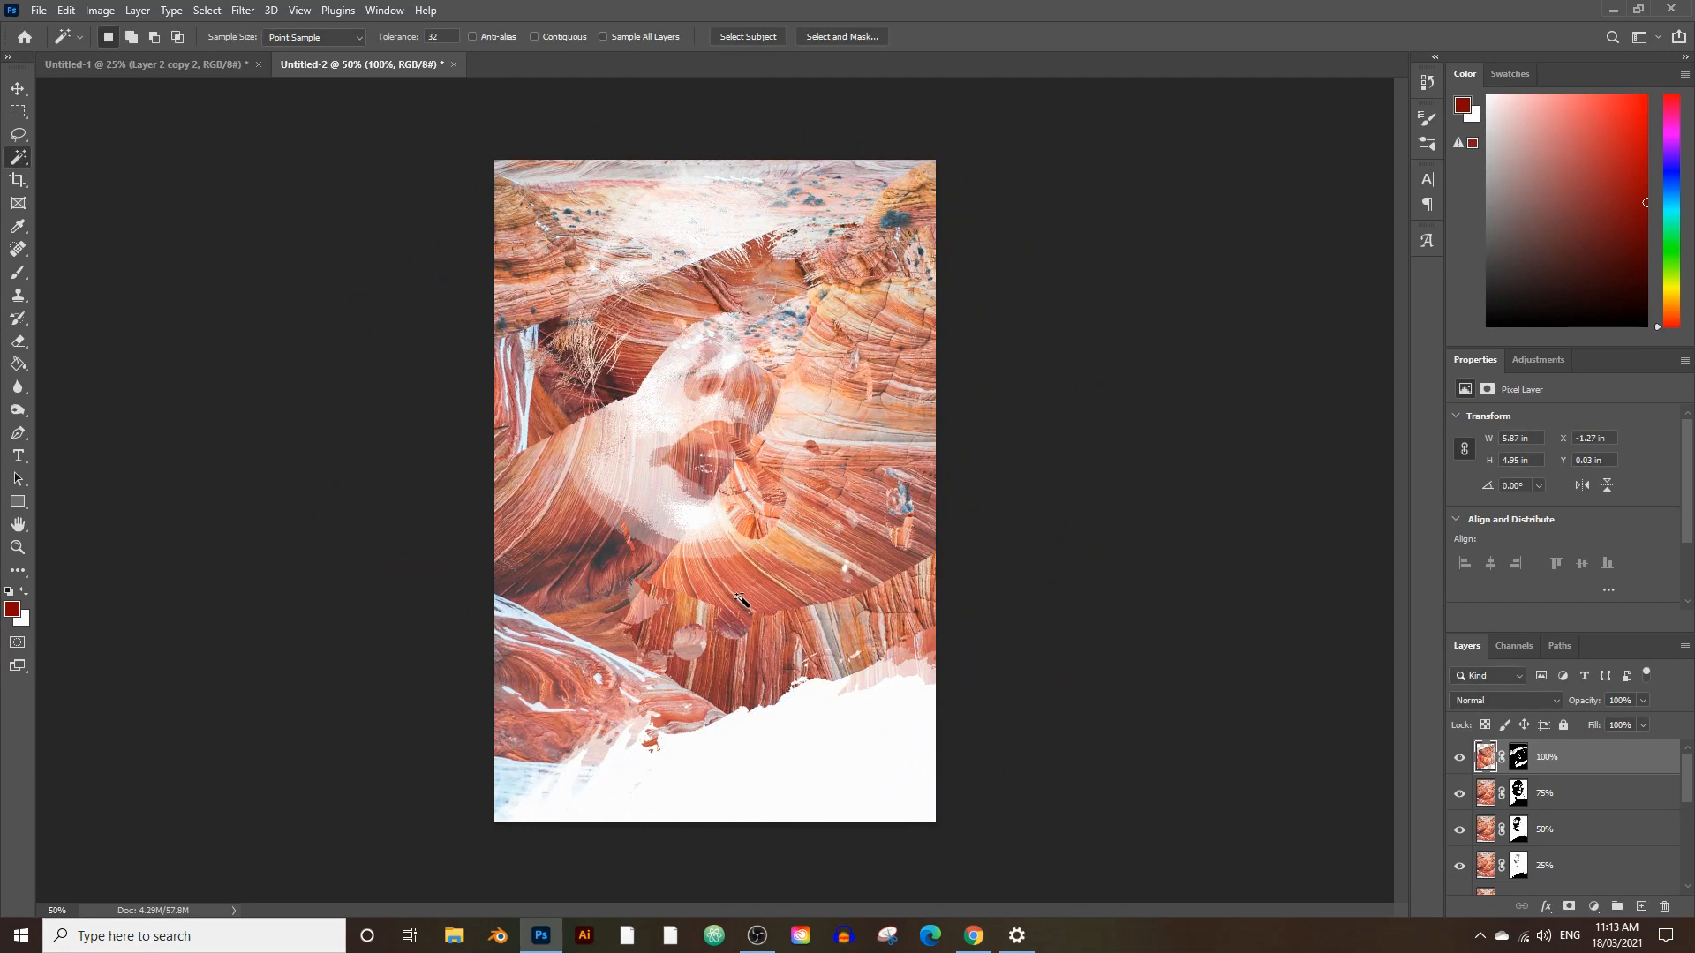
key(ctrl+z)
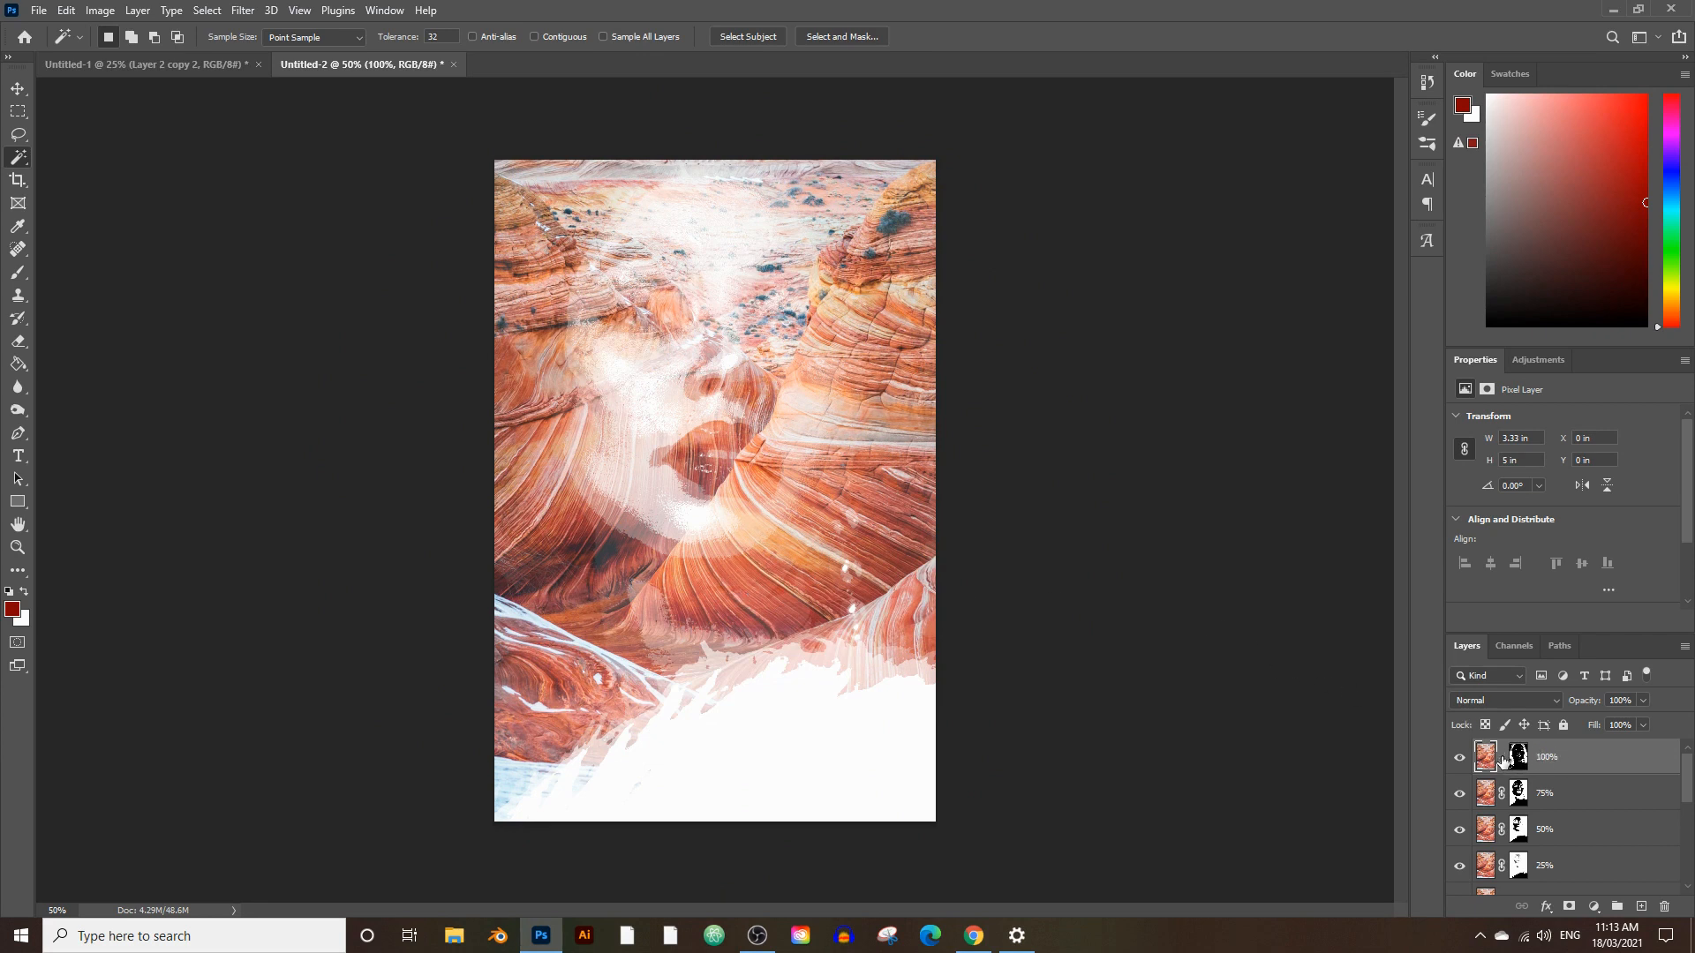
Unlink the mask of the 100% layer and rotate only its canyon image to about 14.15° with Free Transform.
click(1502, 757)
key(ctrl+t)
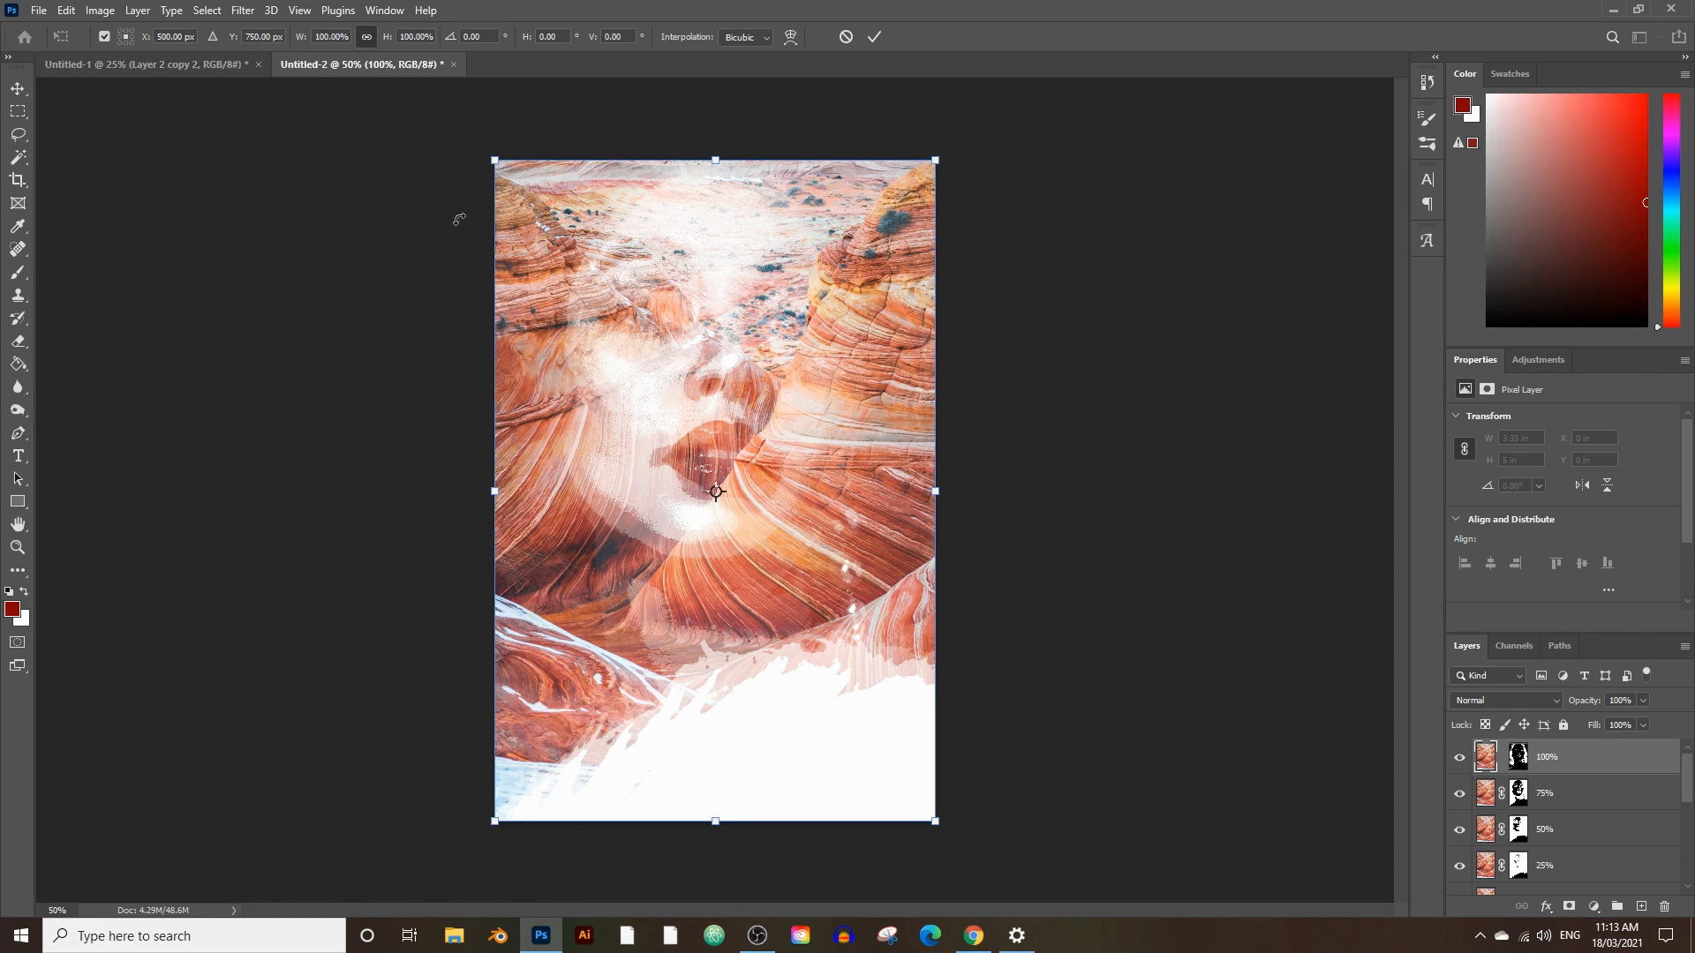
drag(481, 143, 620, 281)
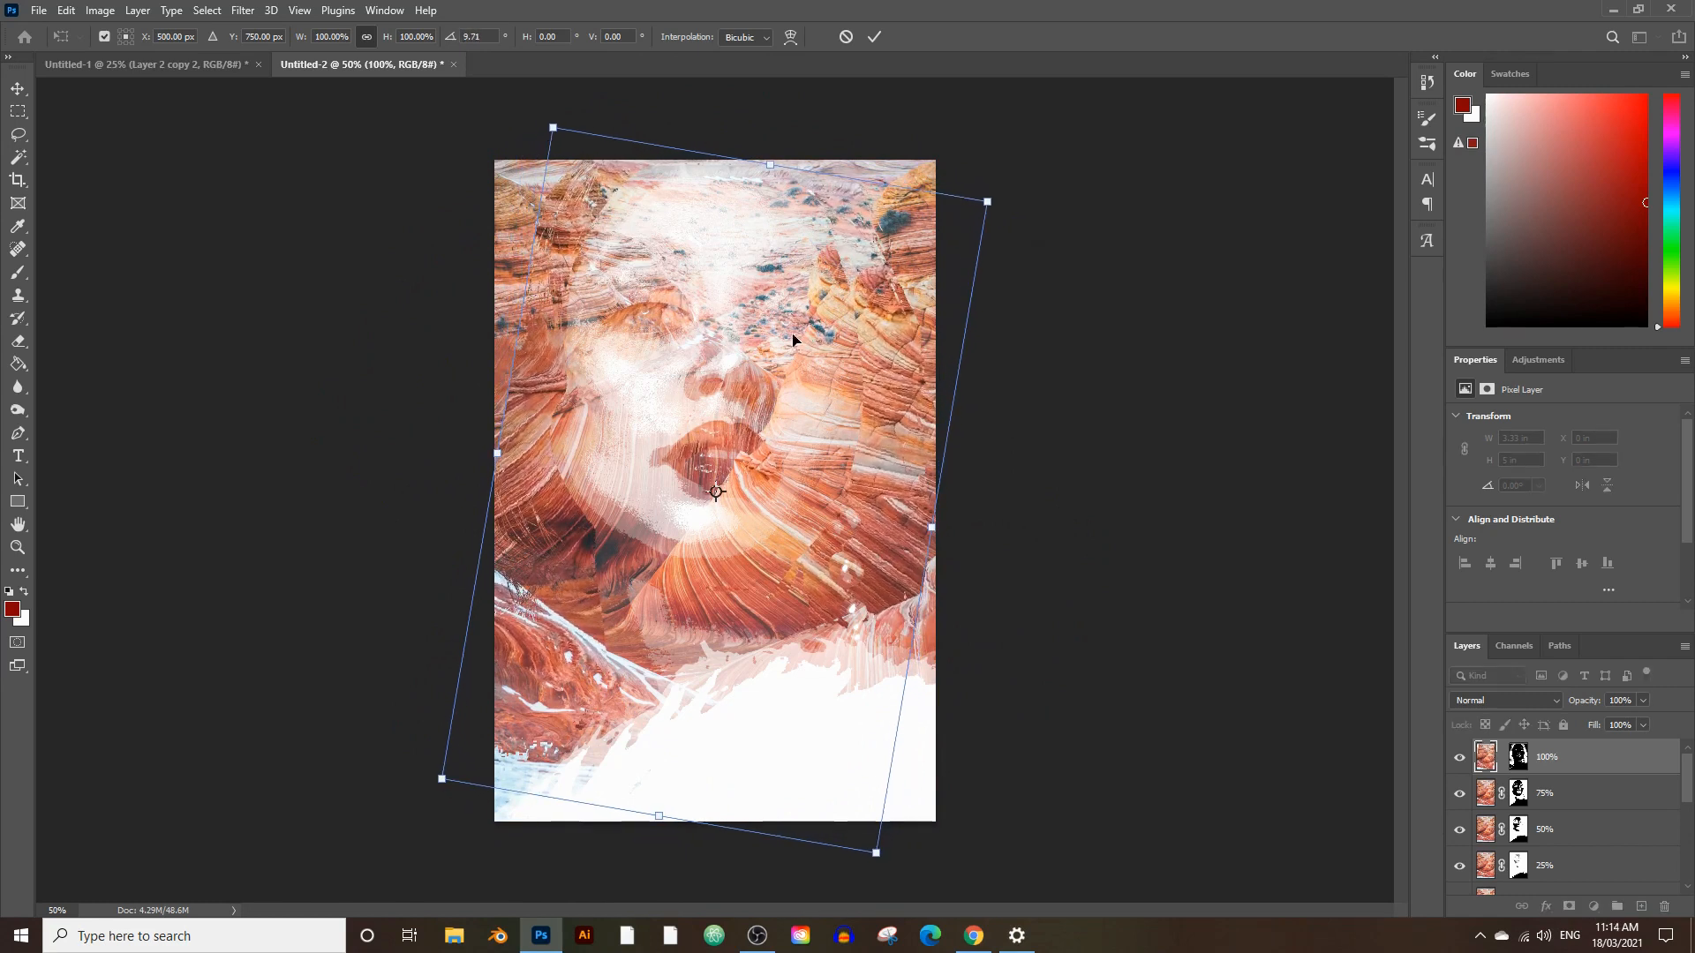
drag(547, 109, 570, 103)
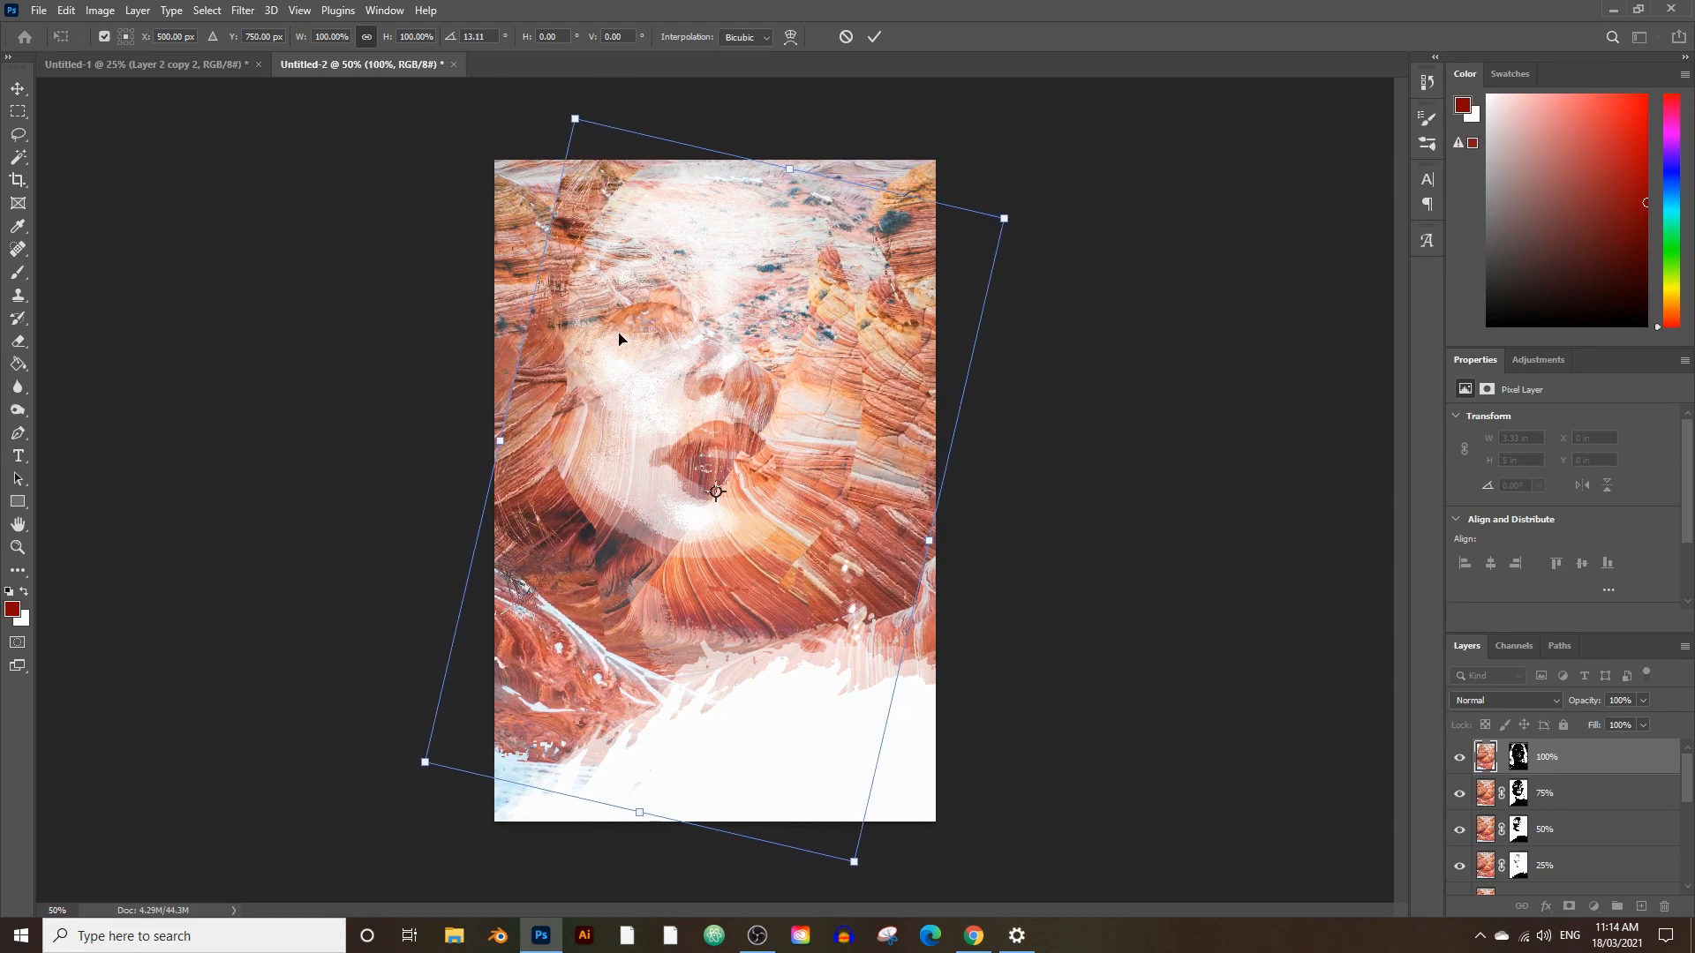
drag(556, 96, 579, 129)
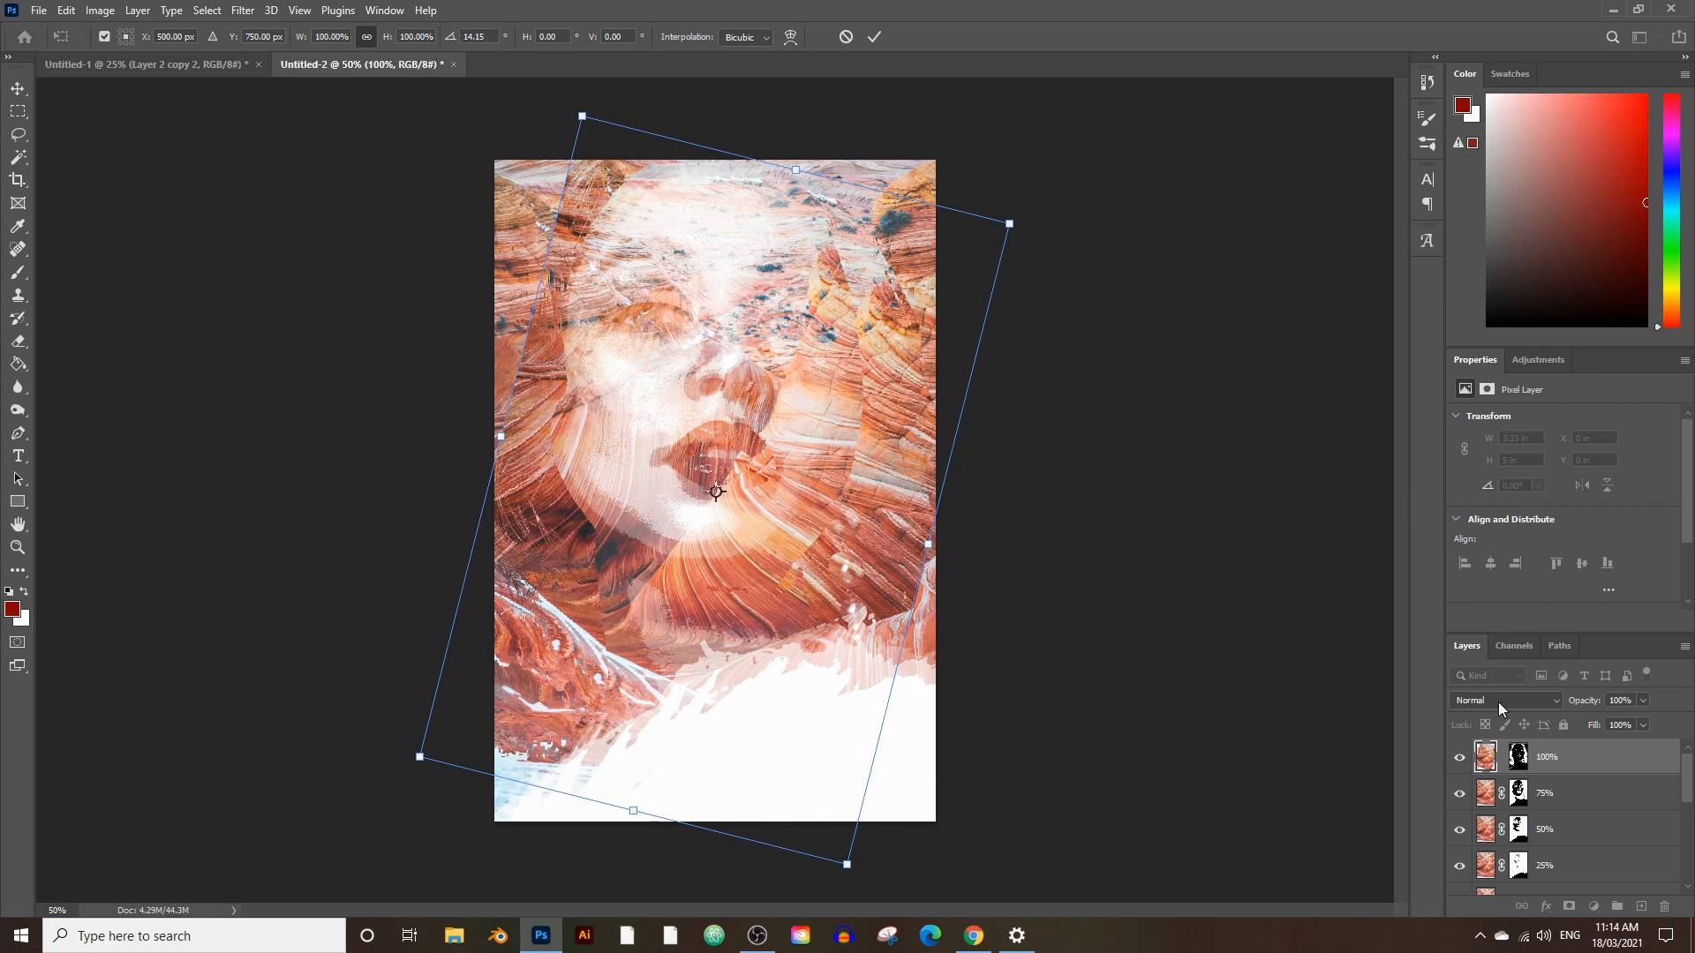
key(Return)
key(w)
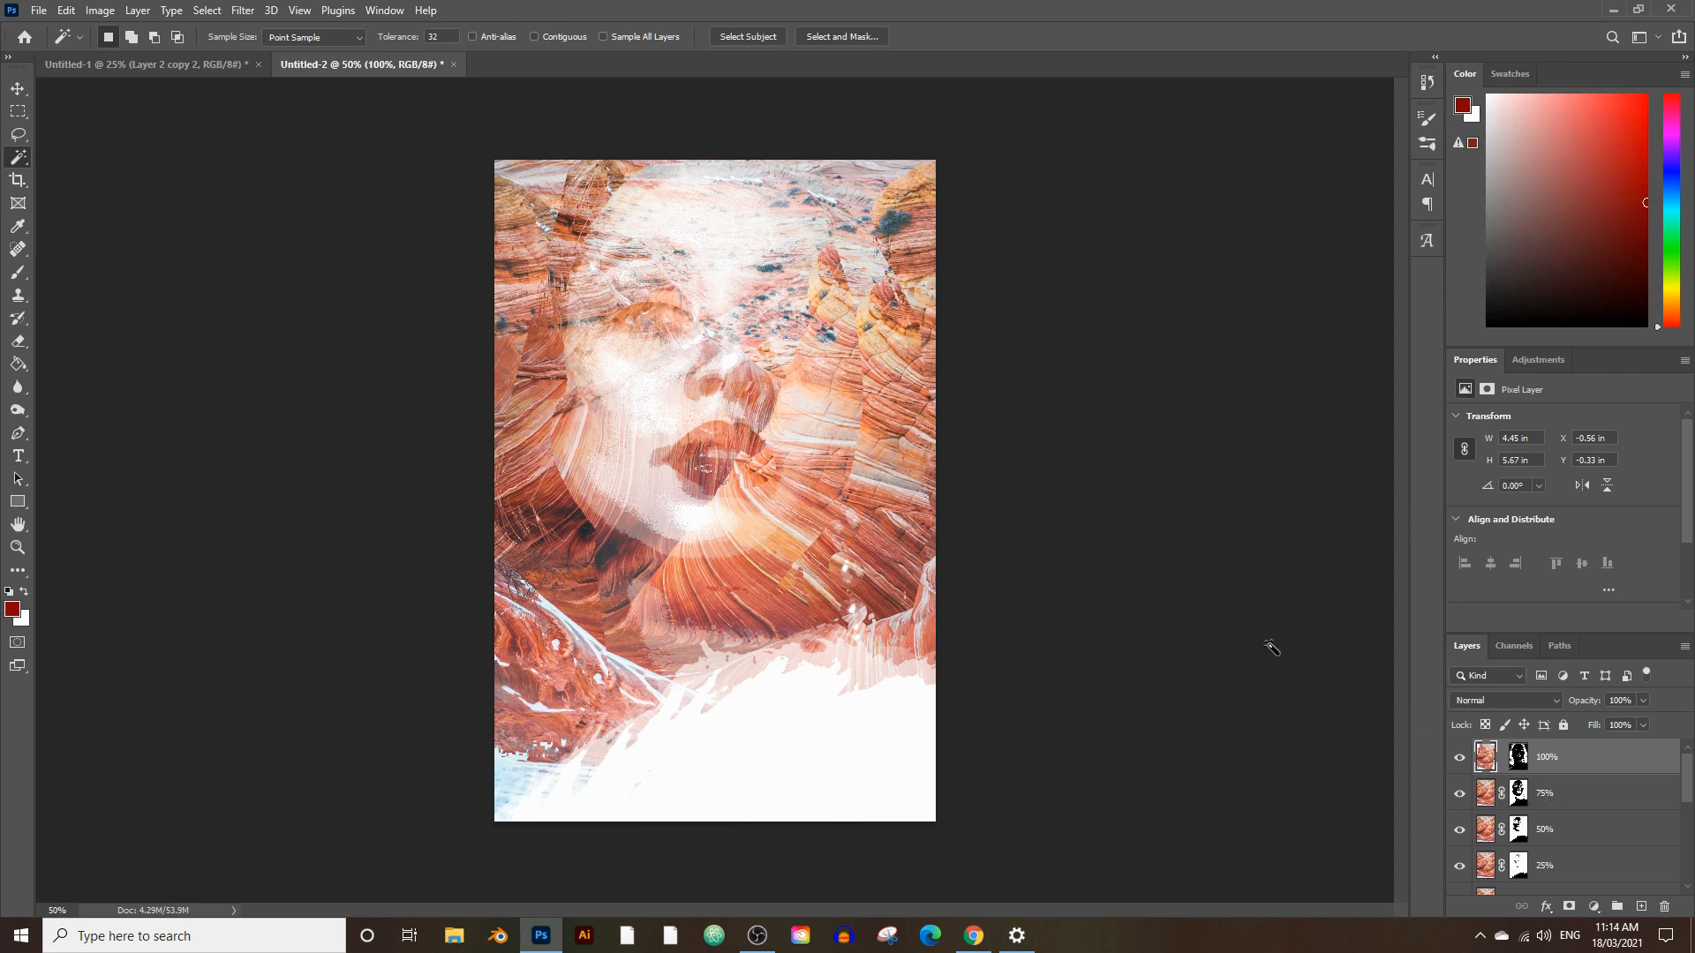
Unlink the mask of the 75% layer and rotate only its canyon image clockwise with Free Transform.
click(1502, 794)
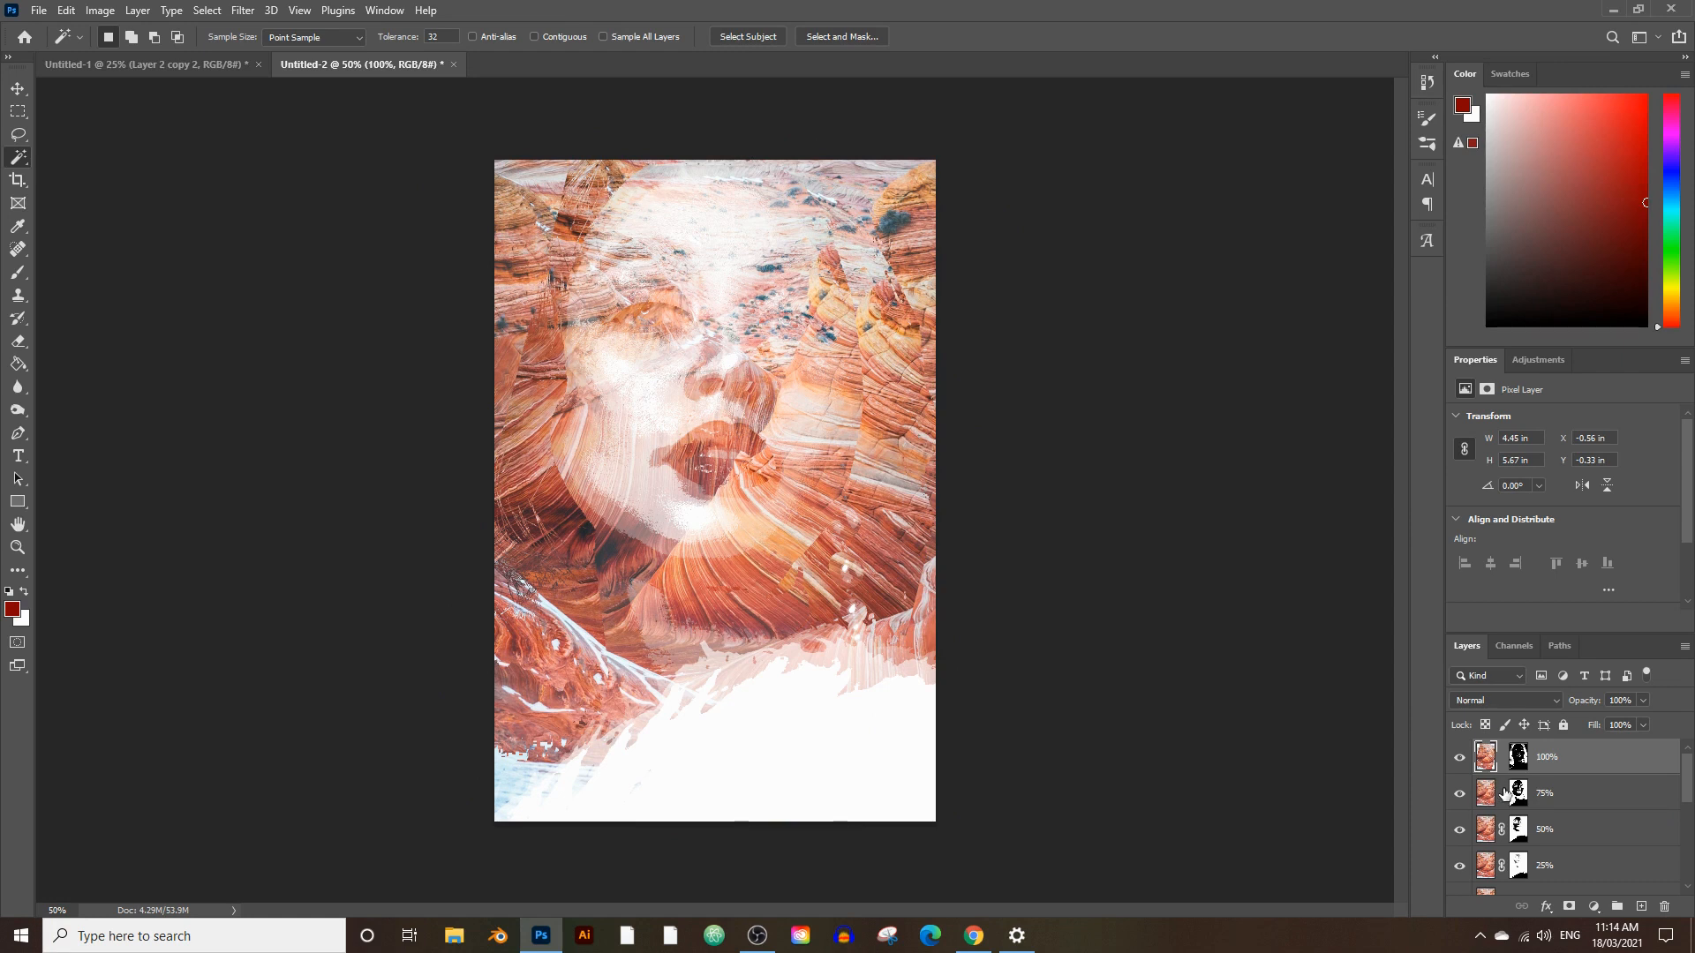
click(1486, 794)
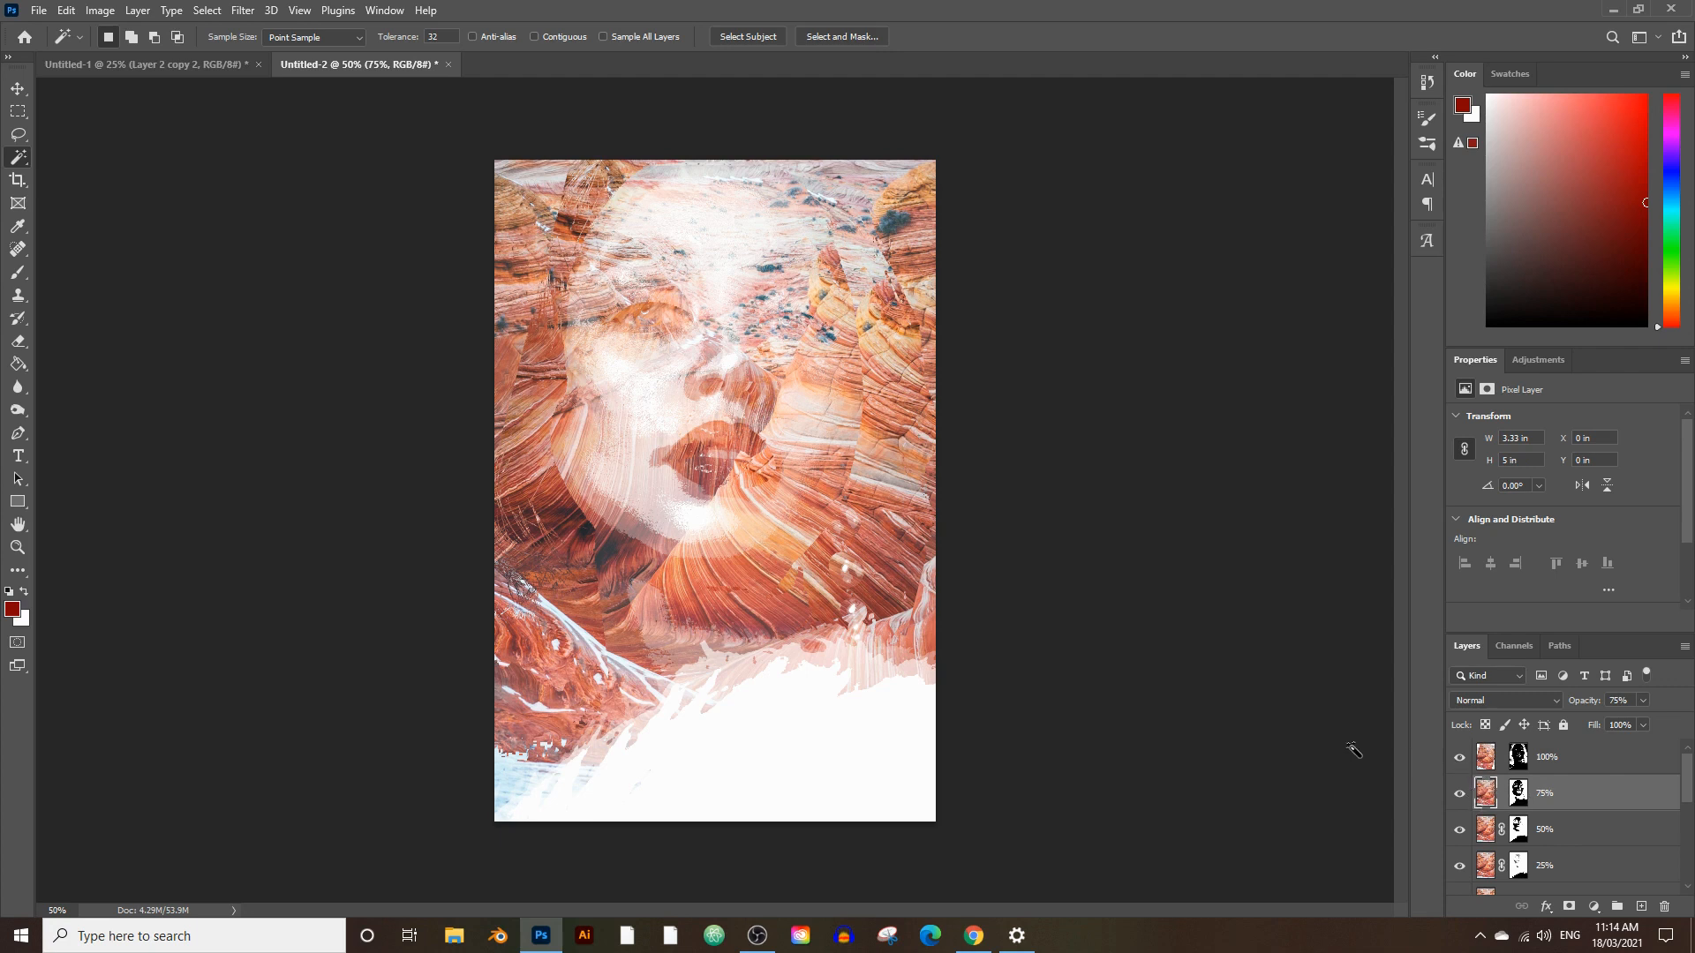
key(ctrl+t)
drag(995, 141, 1083, 294)
key(Return)
key(w)
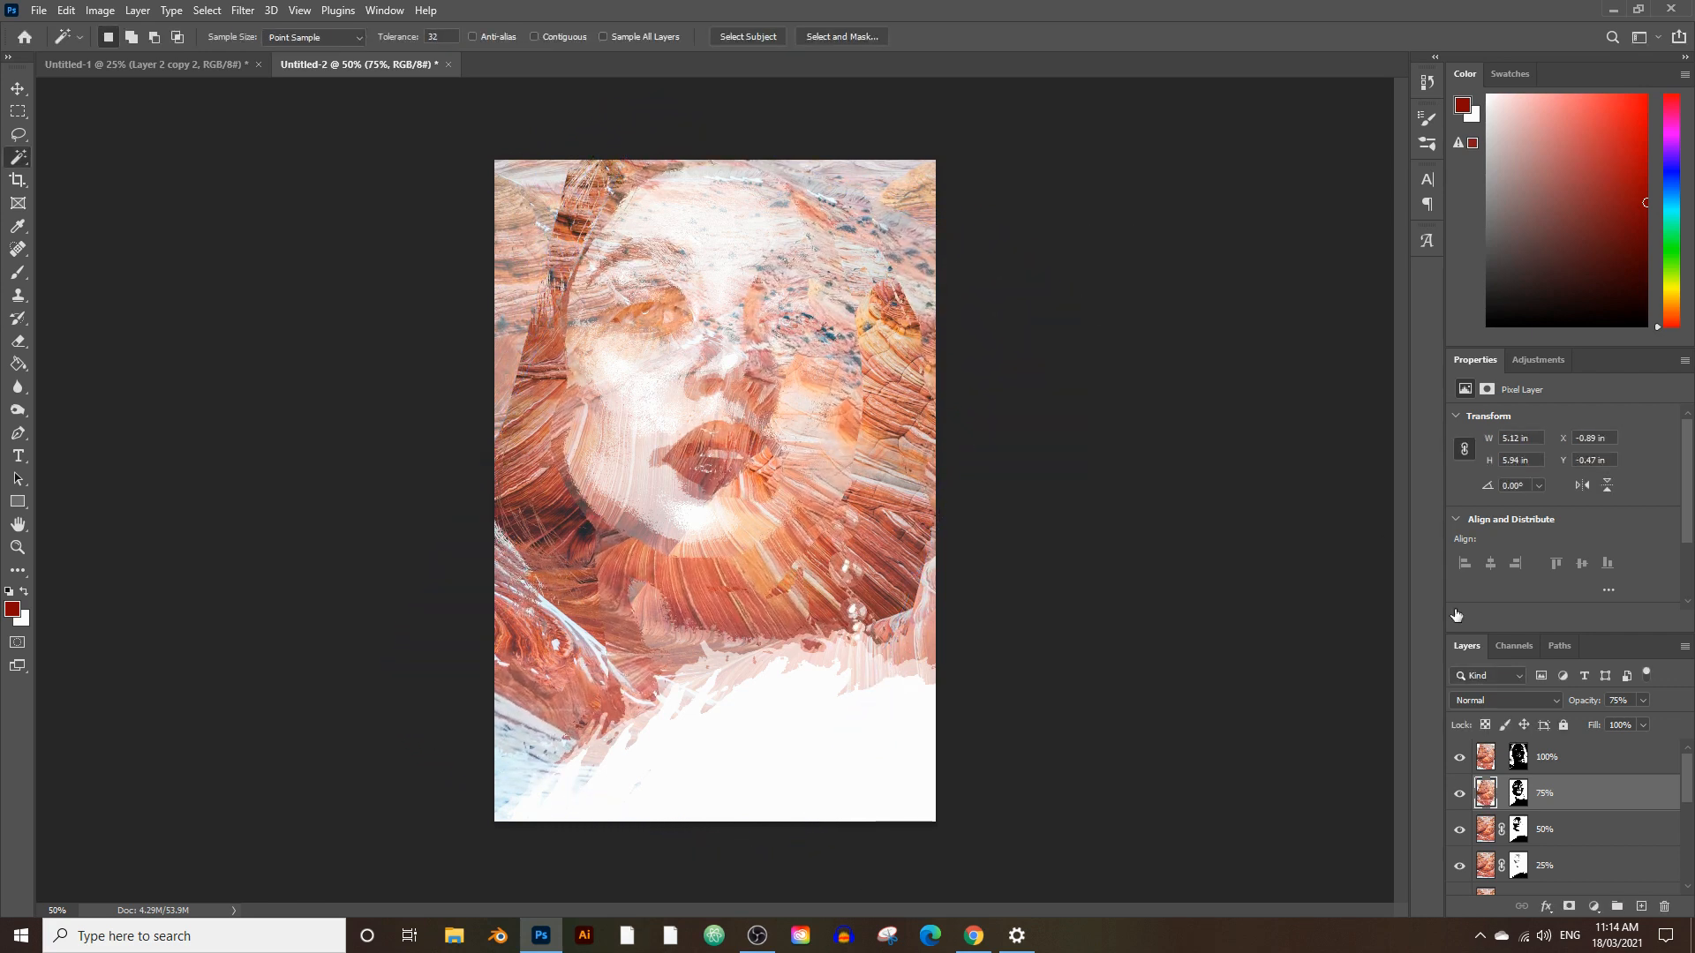
Unlink the mask of the 50% layer and rotate only its canyon image about 26.65° clockwise.
click(1491, 832)
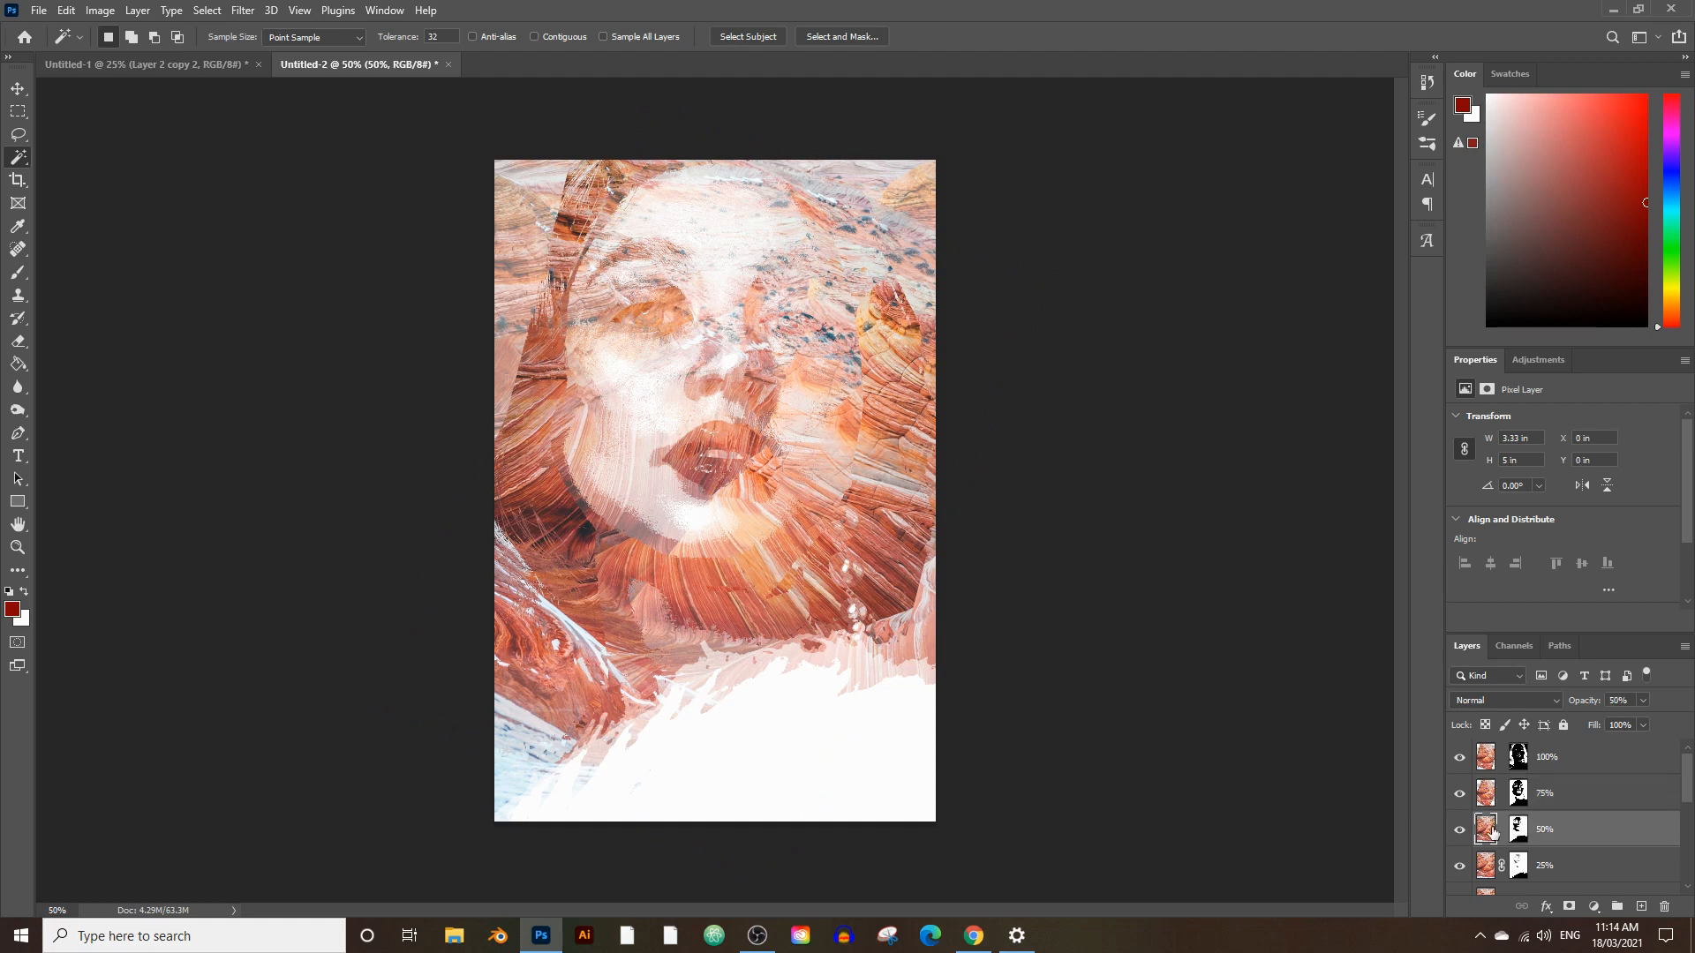
key(ctrl+t)
drag(989, 148, 1091, 315)
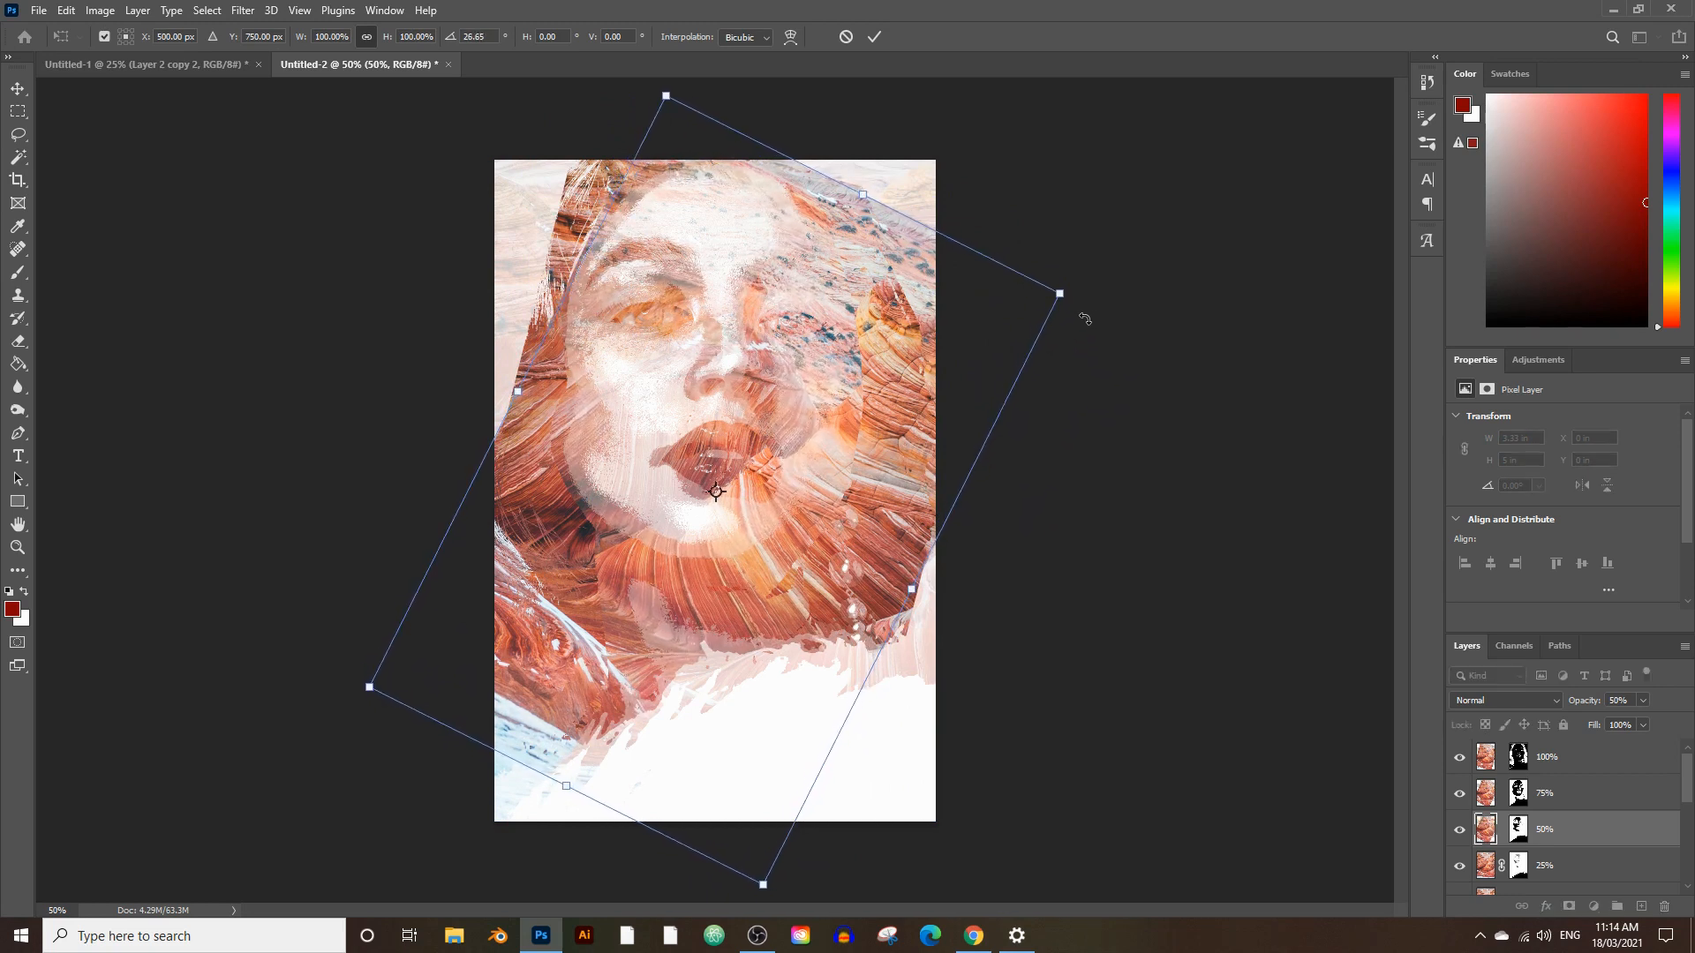
key(Escape)
key(w)
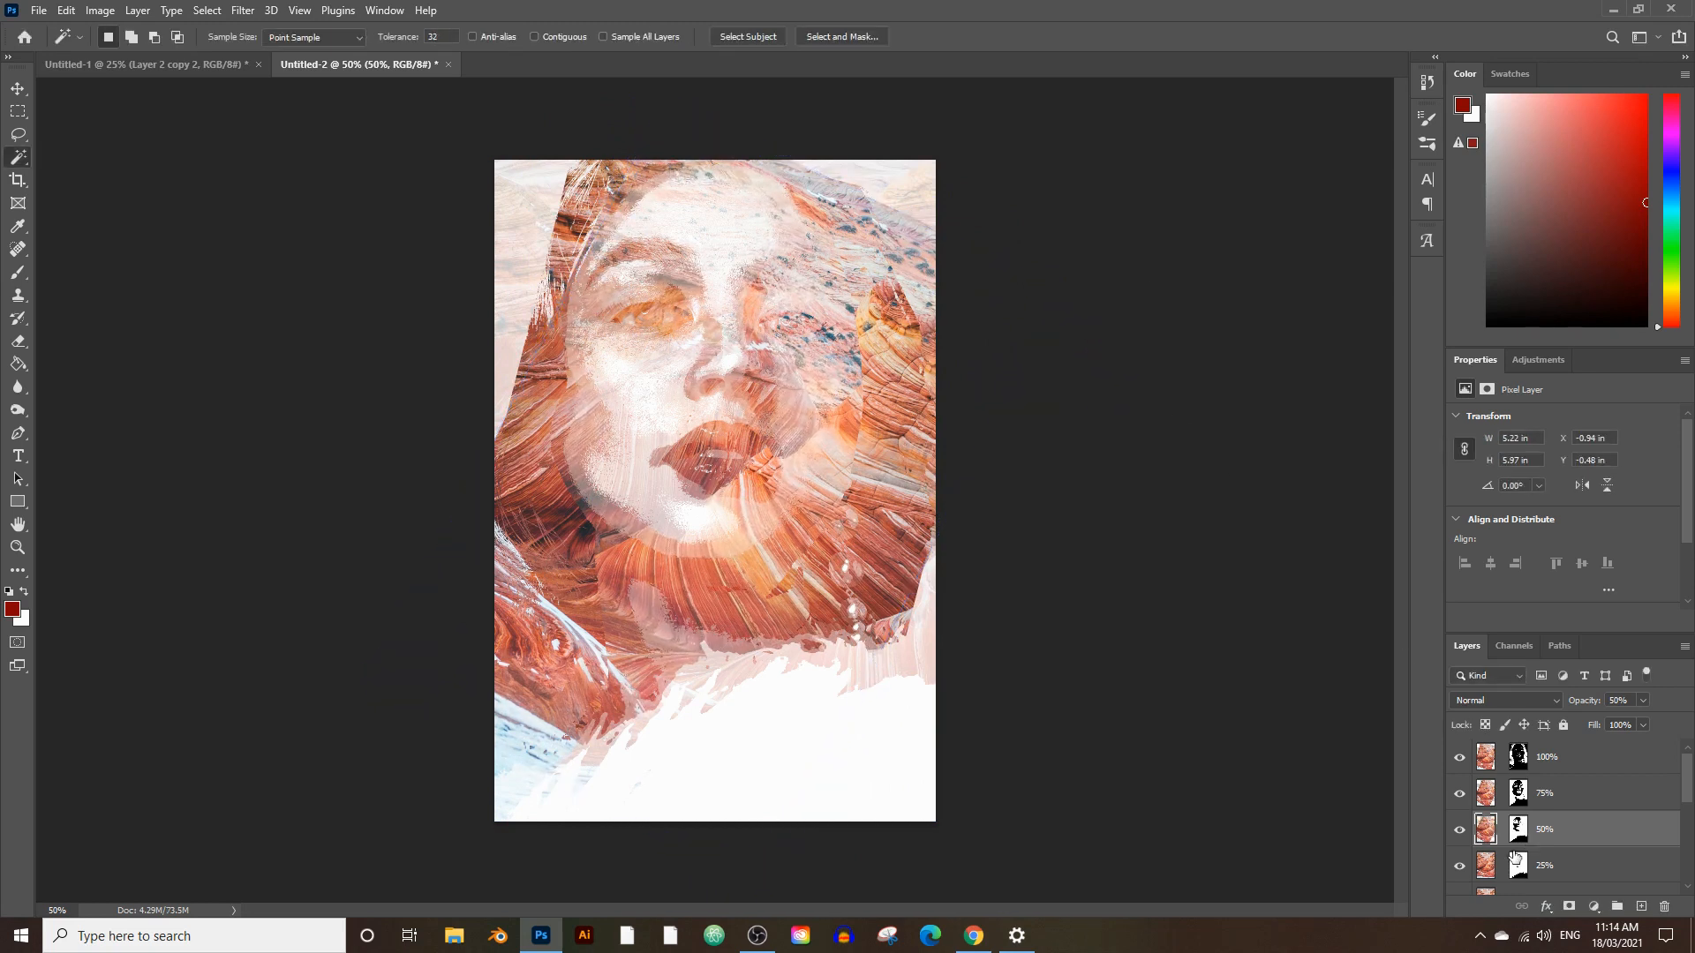
Rotate the 50% layer's canyon image counterclockwise, leaving it only slightly tilted over the portrait.
key(ctrl+t)
drag(1148, 146, 908, 189)
key(Return)
key(w)
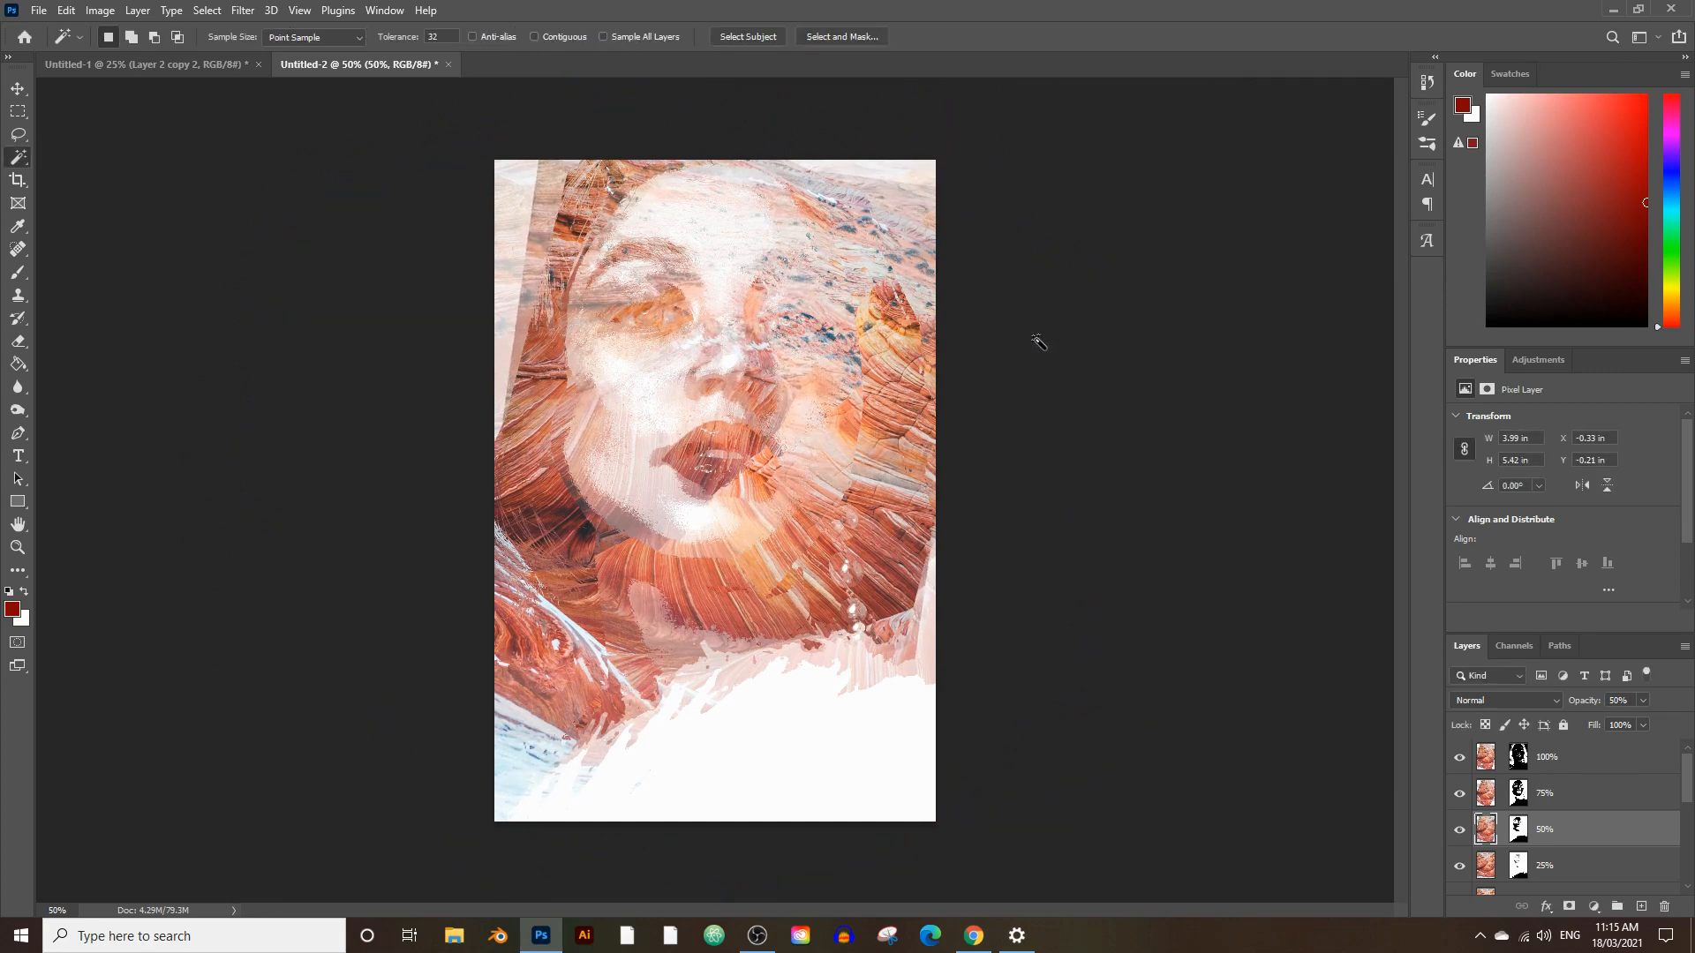
Enlarge the 100% layer's canyon image to about 5.22 × 6.64 in and reposition it behind its mask.
click(1494, 767)
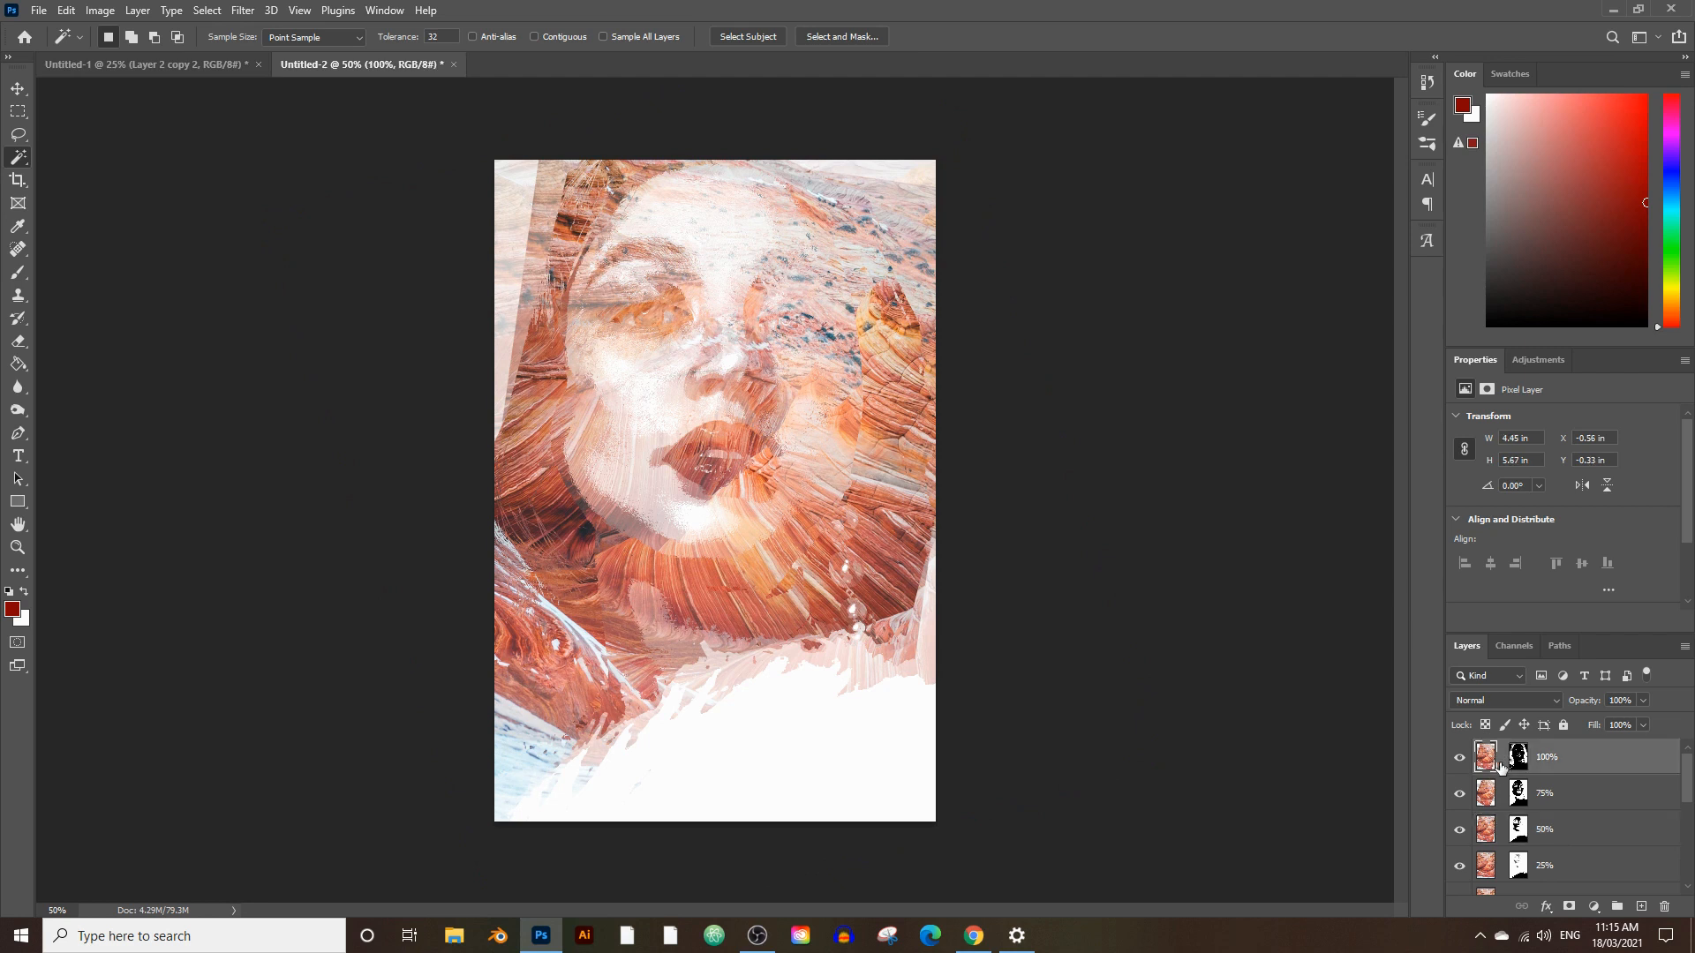
key(ctrl+t)
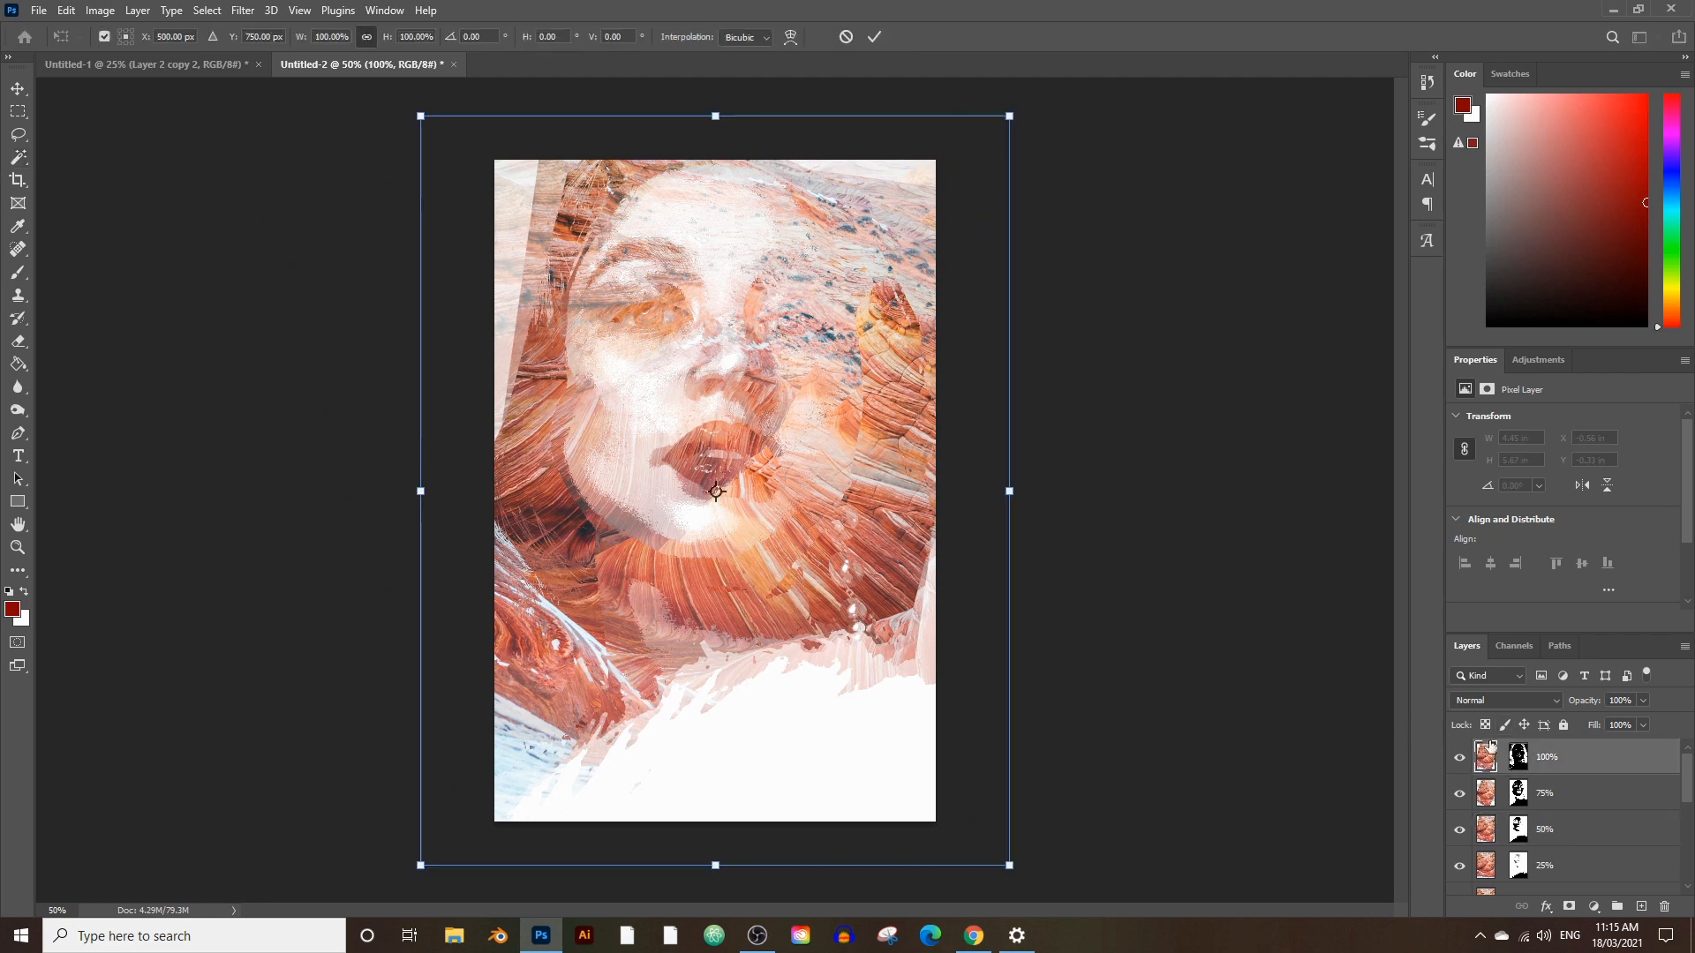
drag(1010, 491, 1078, 488)
drag(985, 442, 951, 441)
mouse_move(1047, 485)
mouse_down()
mouse_move(1109, 481)
mouse_move(1078, 475)
mouse_up()
key(Return)
Enlarge the 75% layer's canyon image to about 5.5 × 6.38 in.
click(1558, 798)
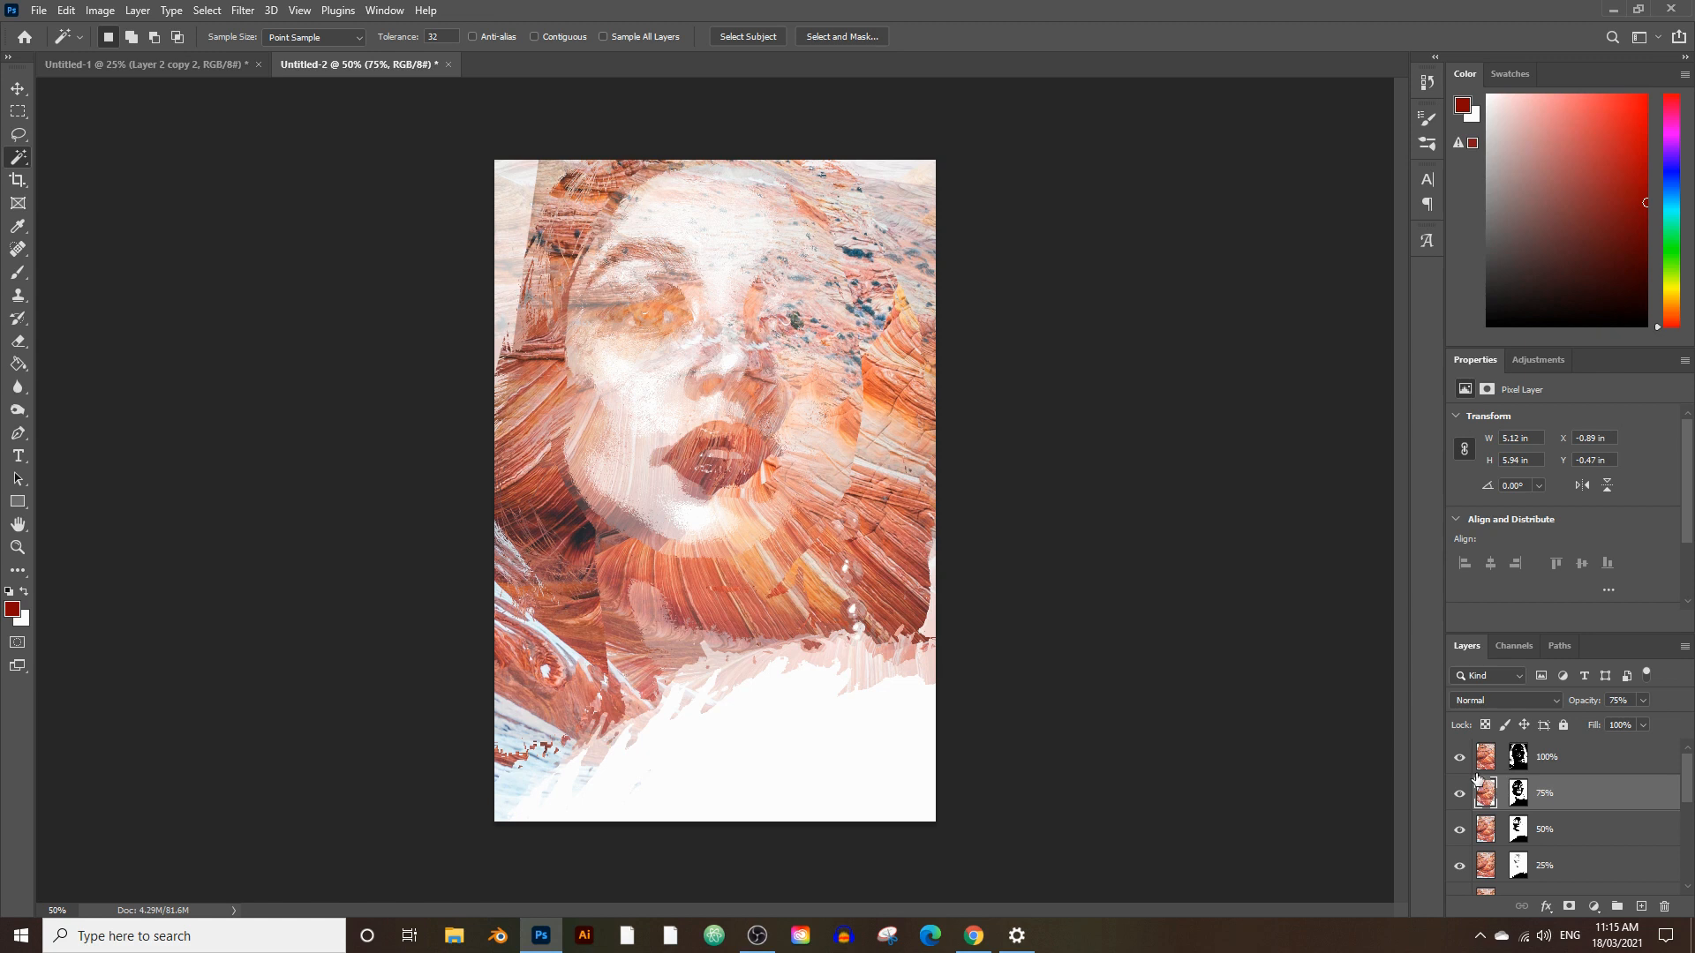
key(ctrl+t)
drag(1057, 484, 1105, 490)
key(Return)
key(w)
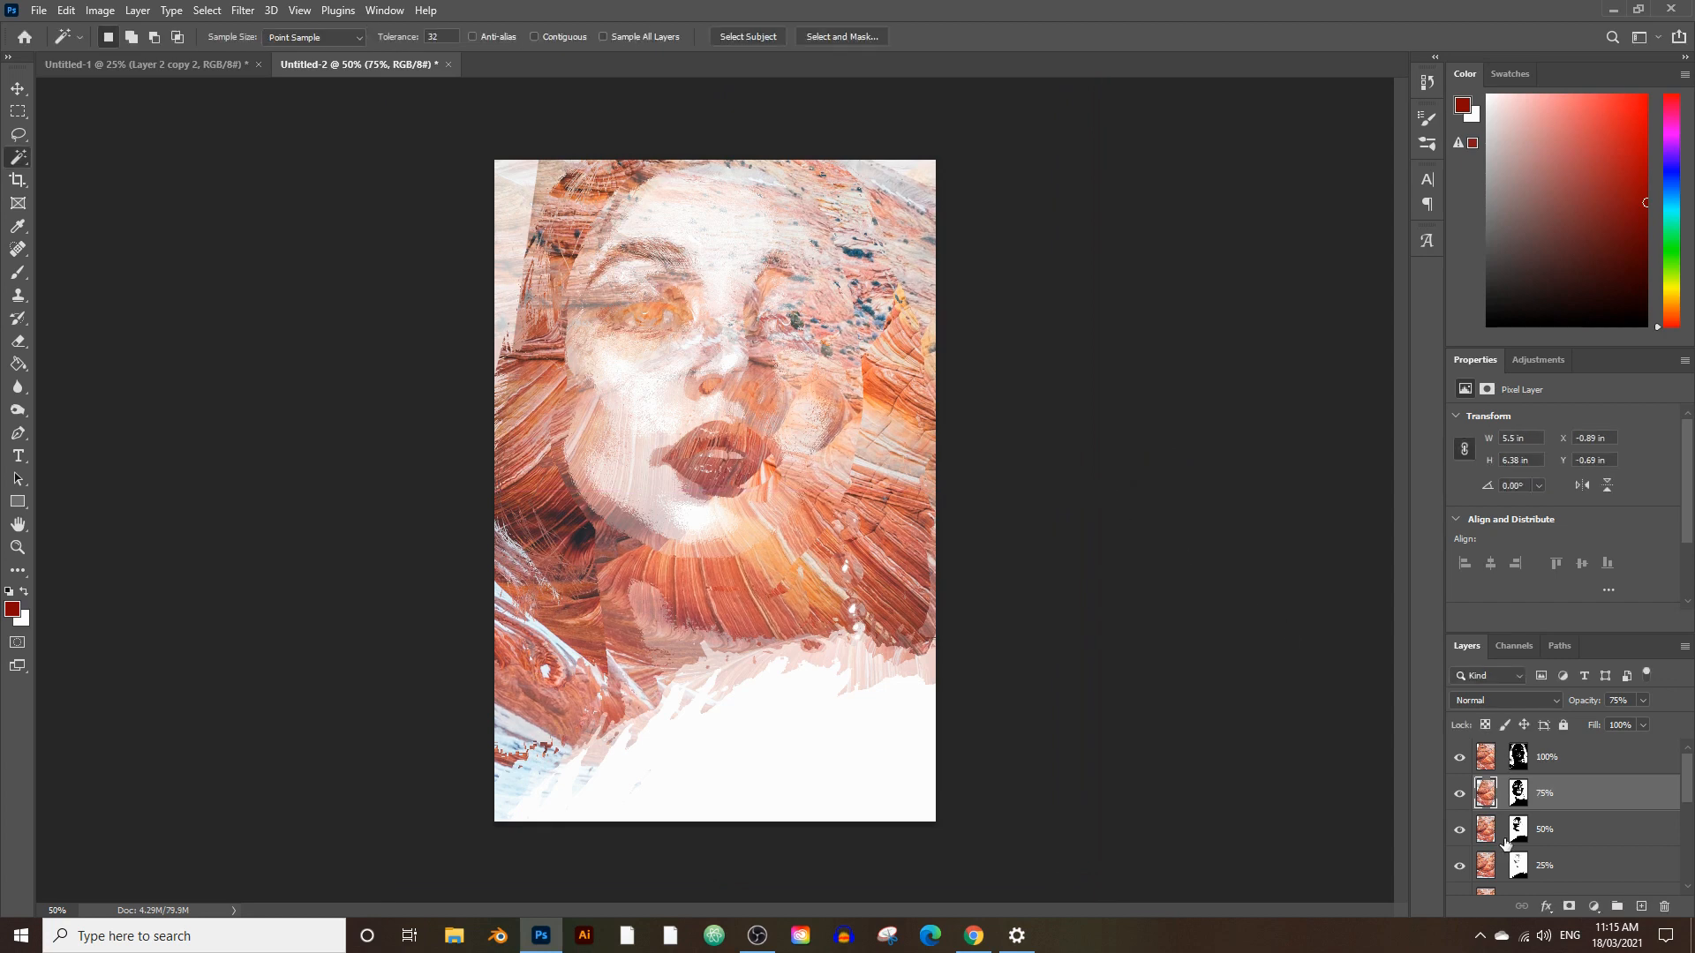
Scale the 50% layer's canyon image to about 109.52%, shift it slightly, and rotate it about -11.97°.
click(1492, 839)
key(ctrl+t)
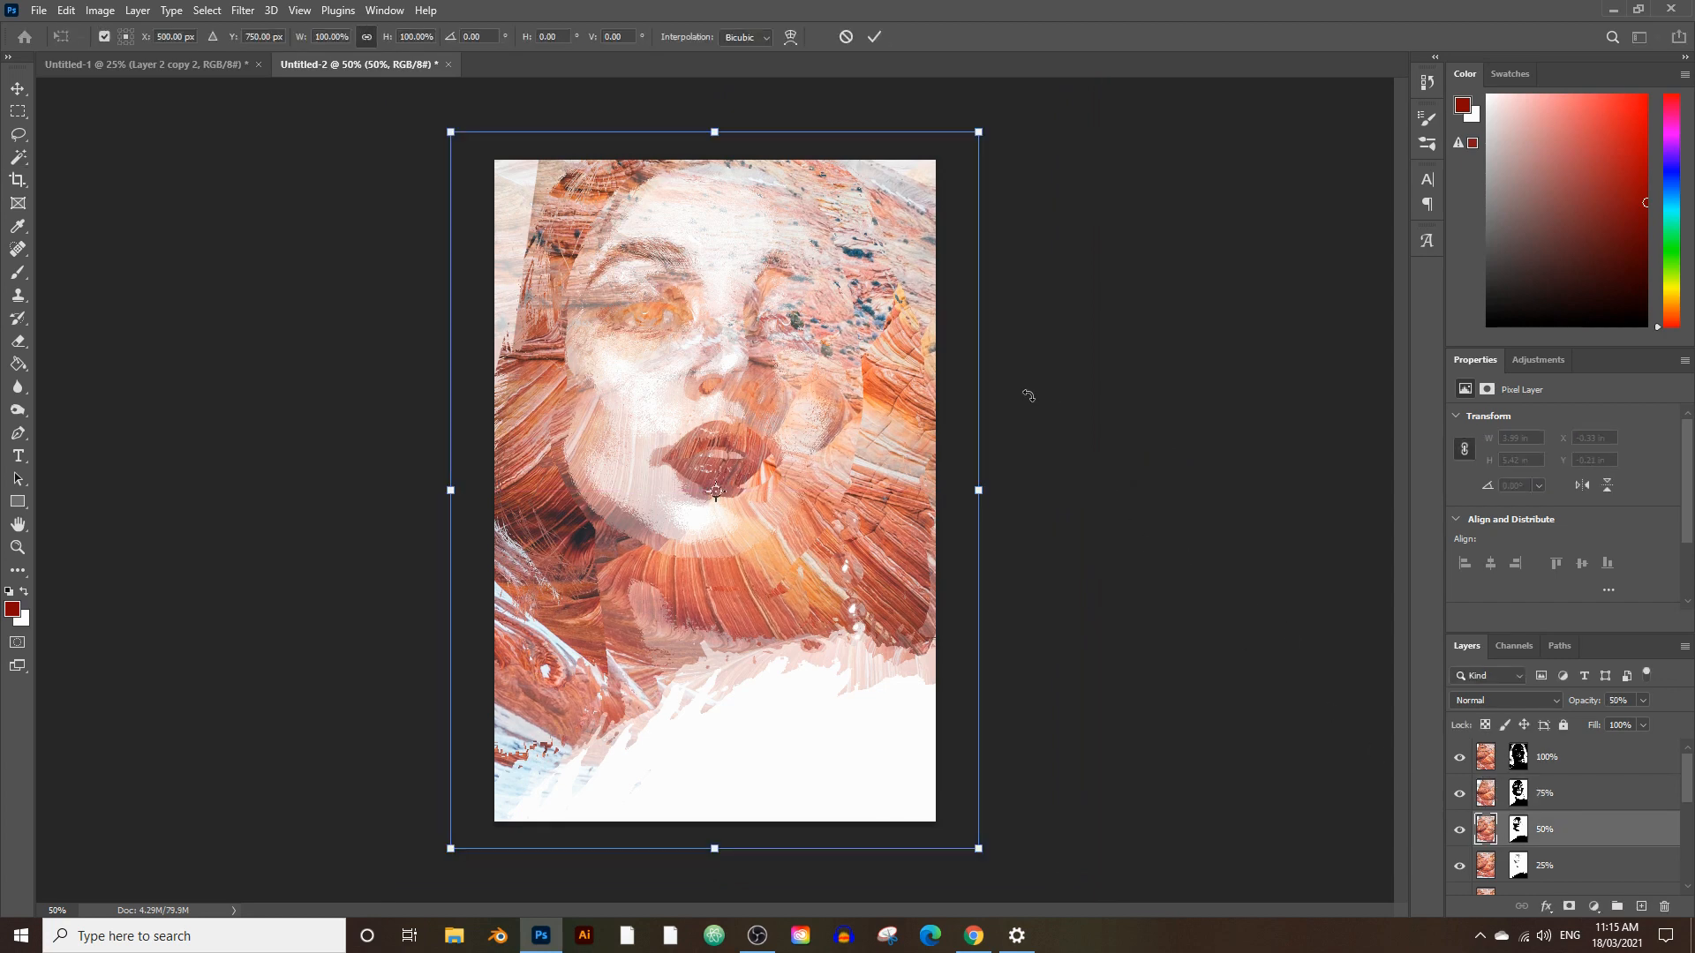
drag(987, 491, 1028, 489)
drag(939, 457, 903, 438)
drag(1010, 207, 953, 139)
key(Return)
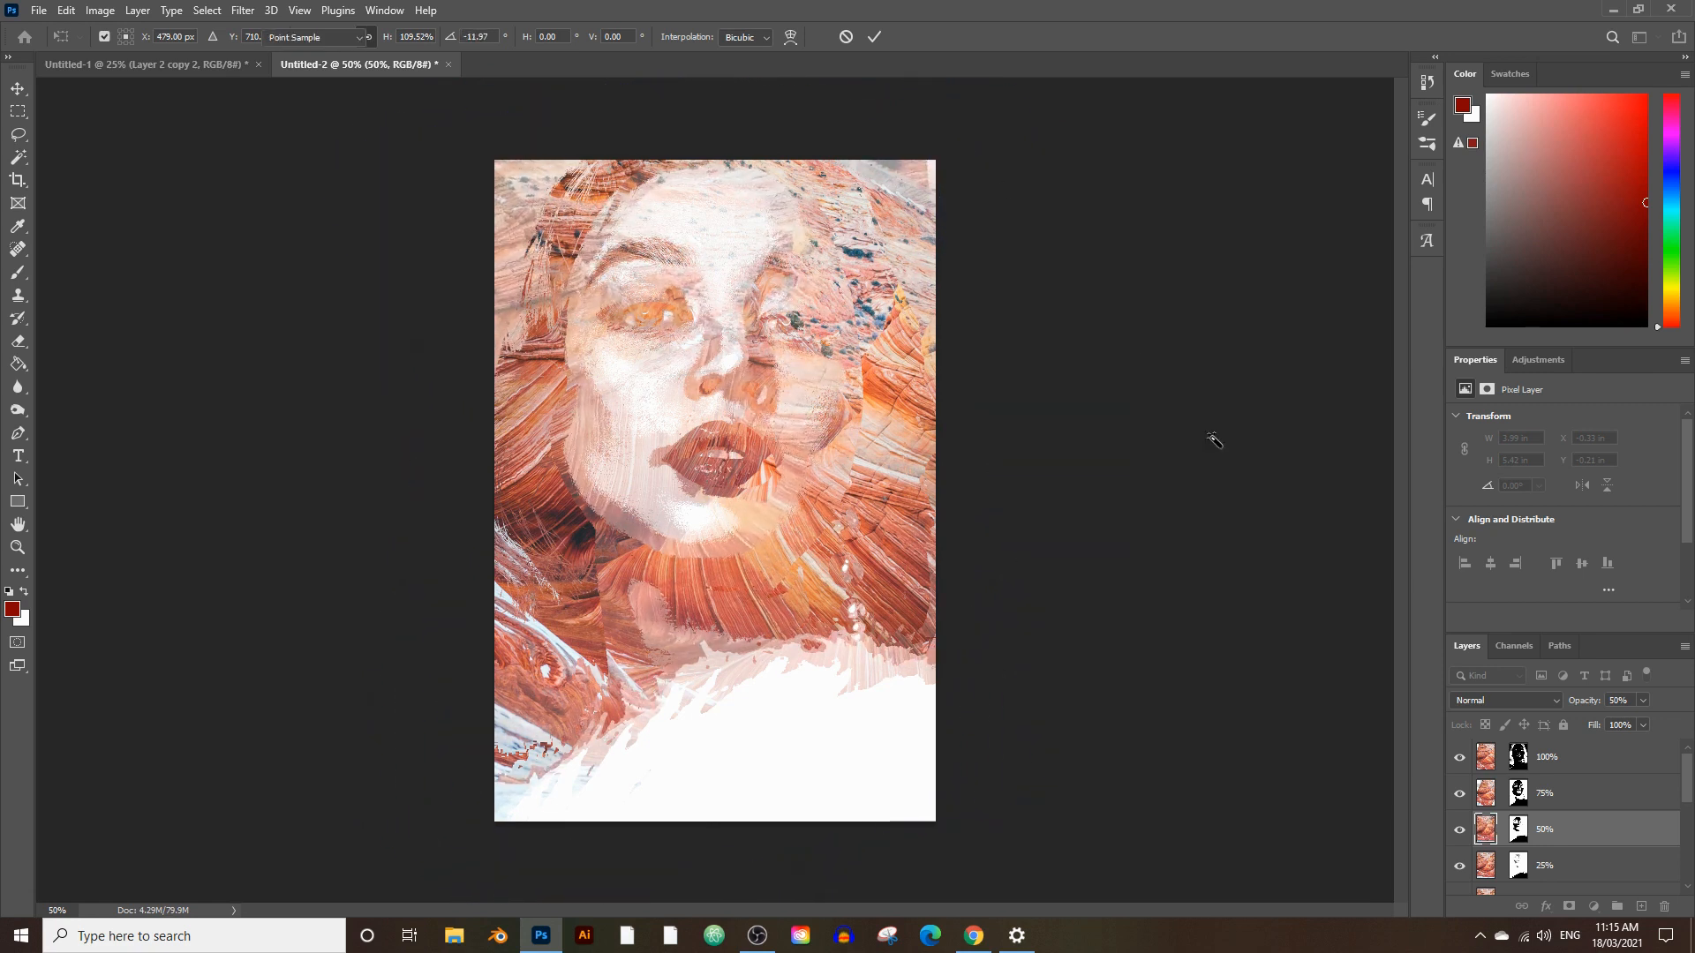
key(w)
Rotate the 25% layer's canyon image about -11.47°, scale it to about 120.61%, and reposition it over the canvas.
click(1490, 861)
key(ctrl+t)
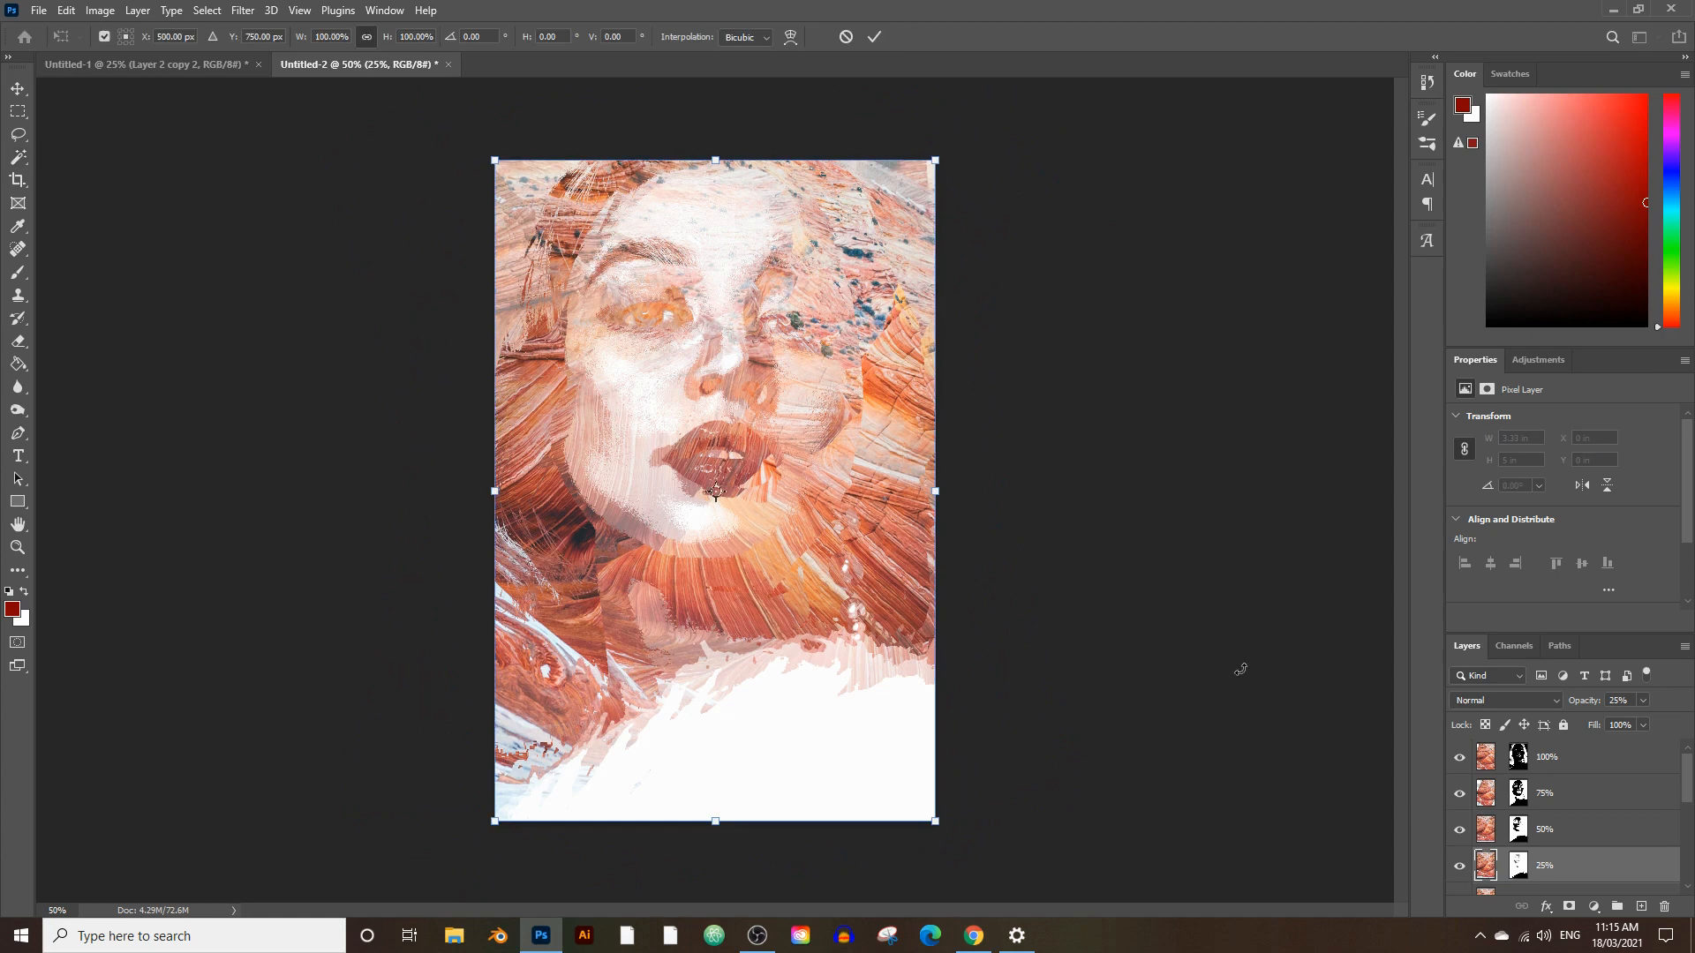
drag(1001, 357, 936, 185)
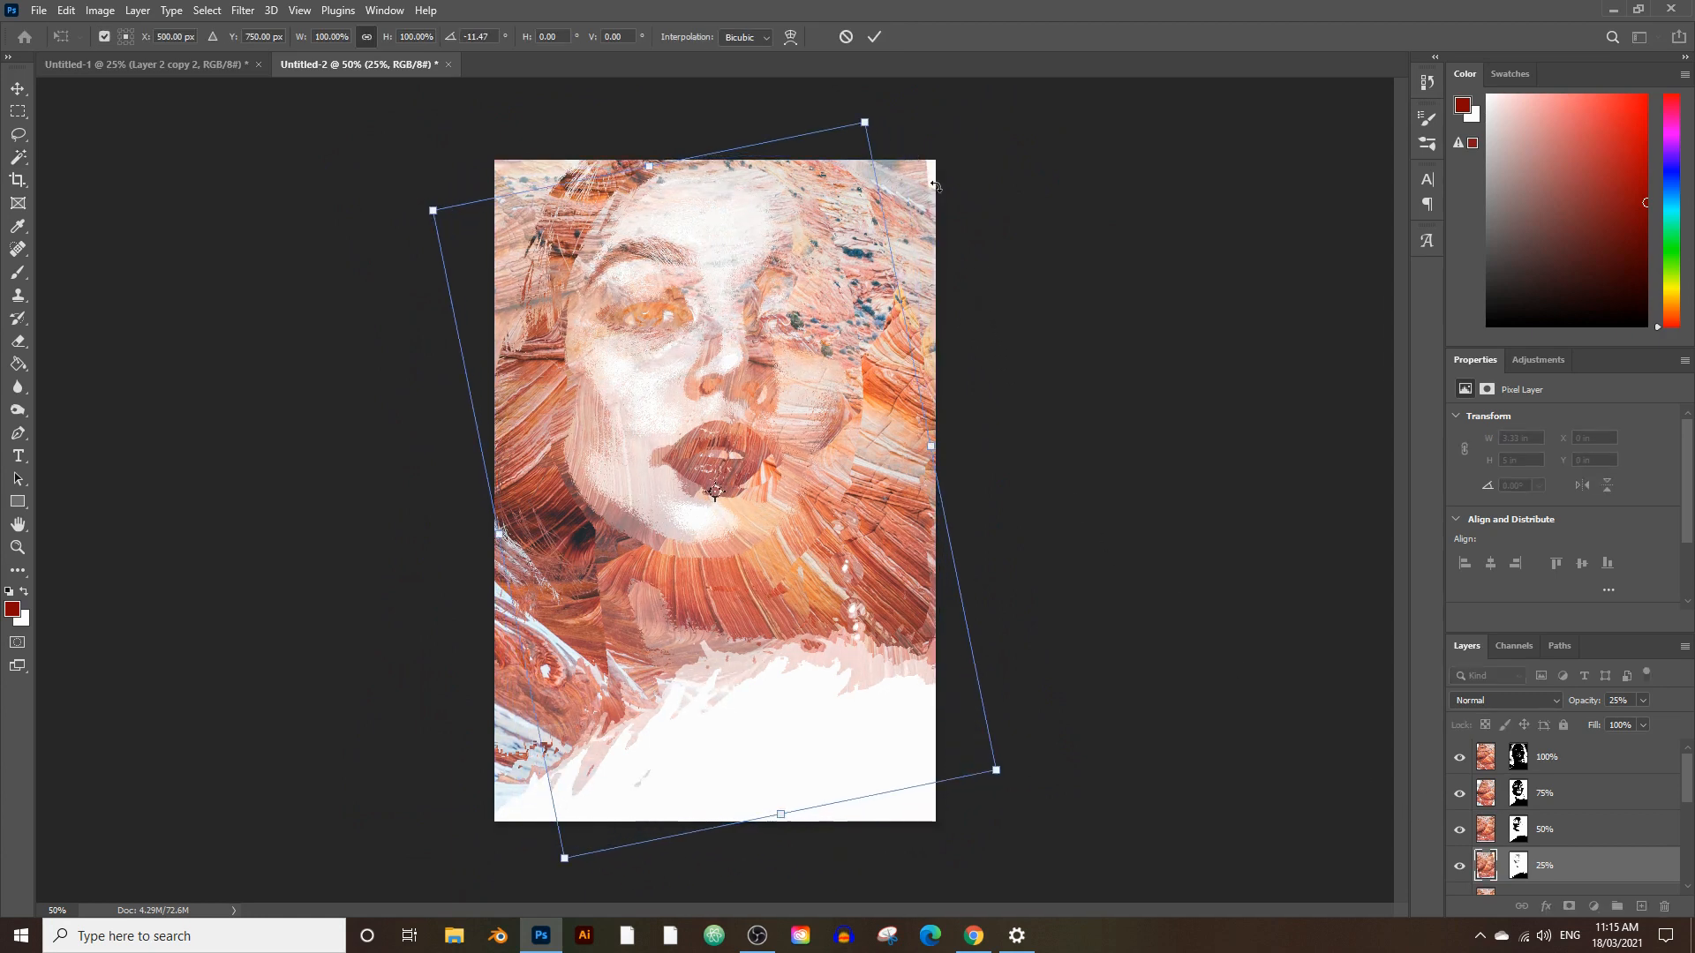
drag(868, 123, 980, 68)
drag(832, 214, 792, 236)
drag(941, 412, 959, 415)
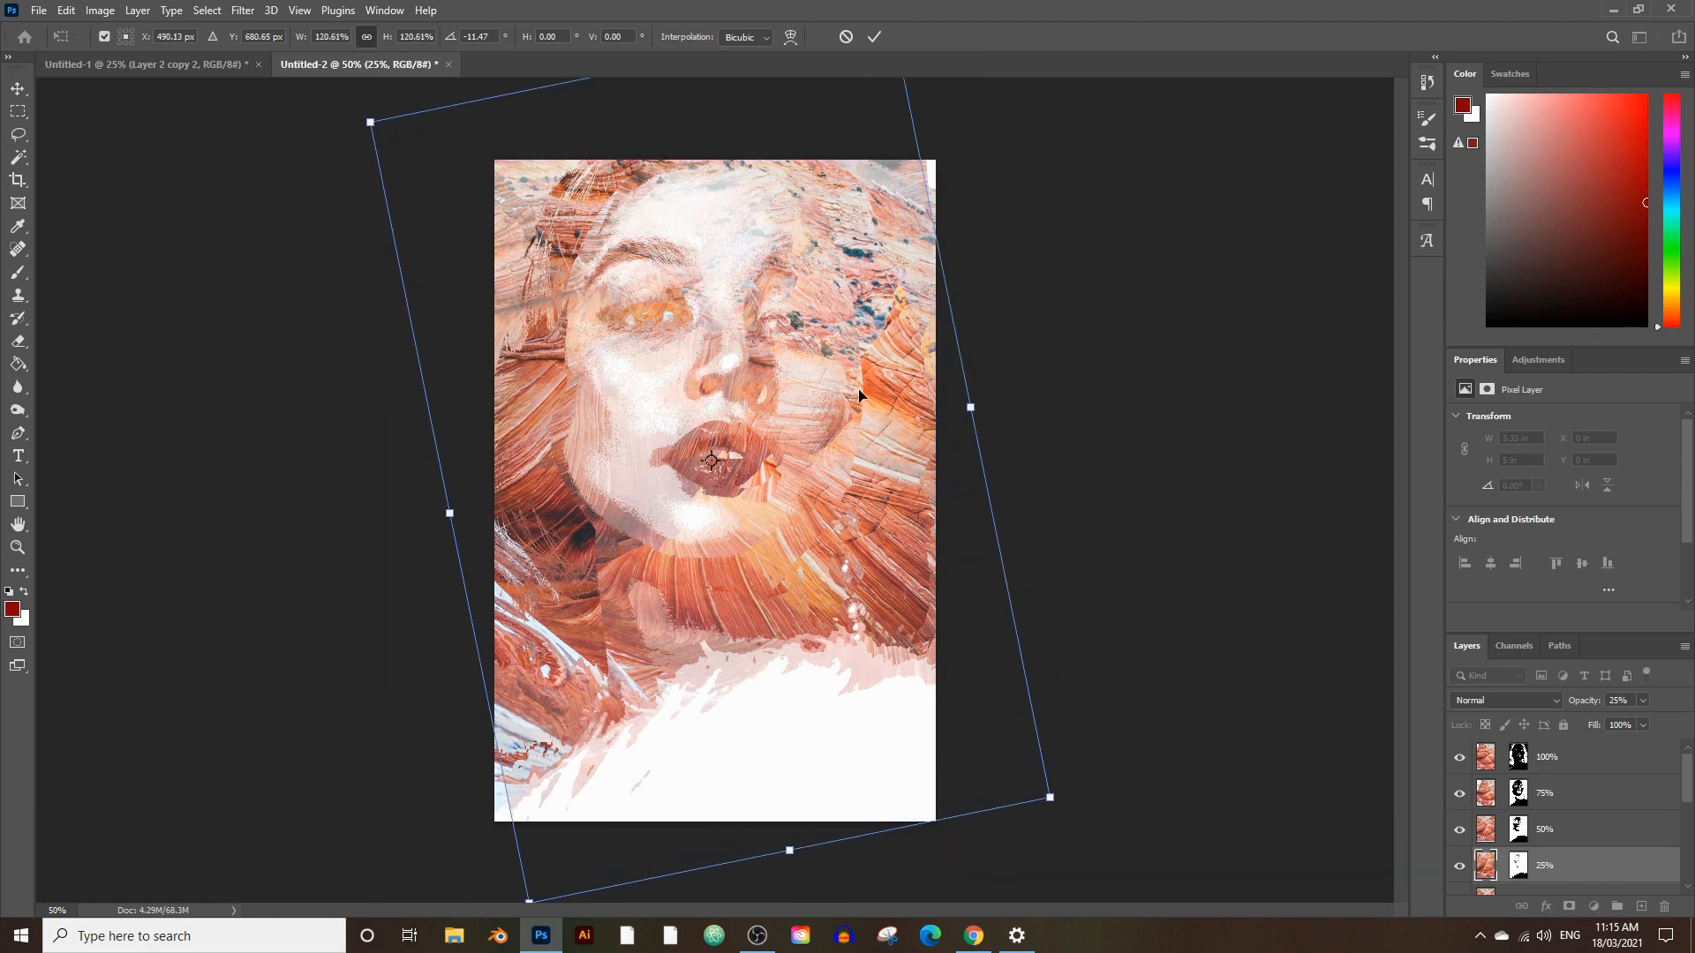
key(Return)
key(w)
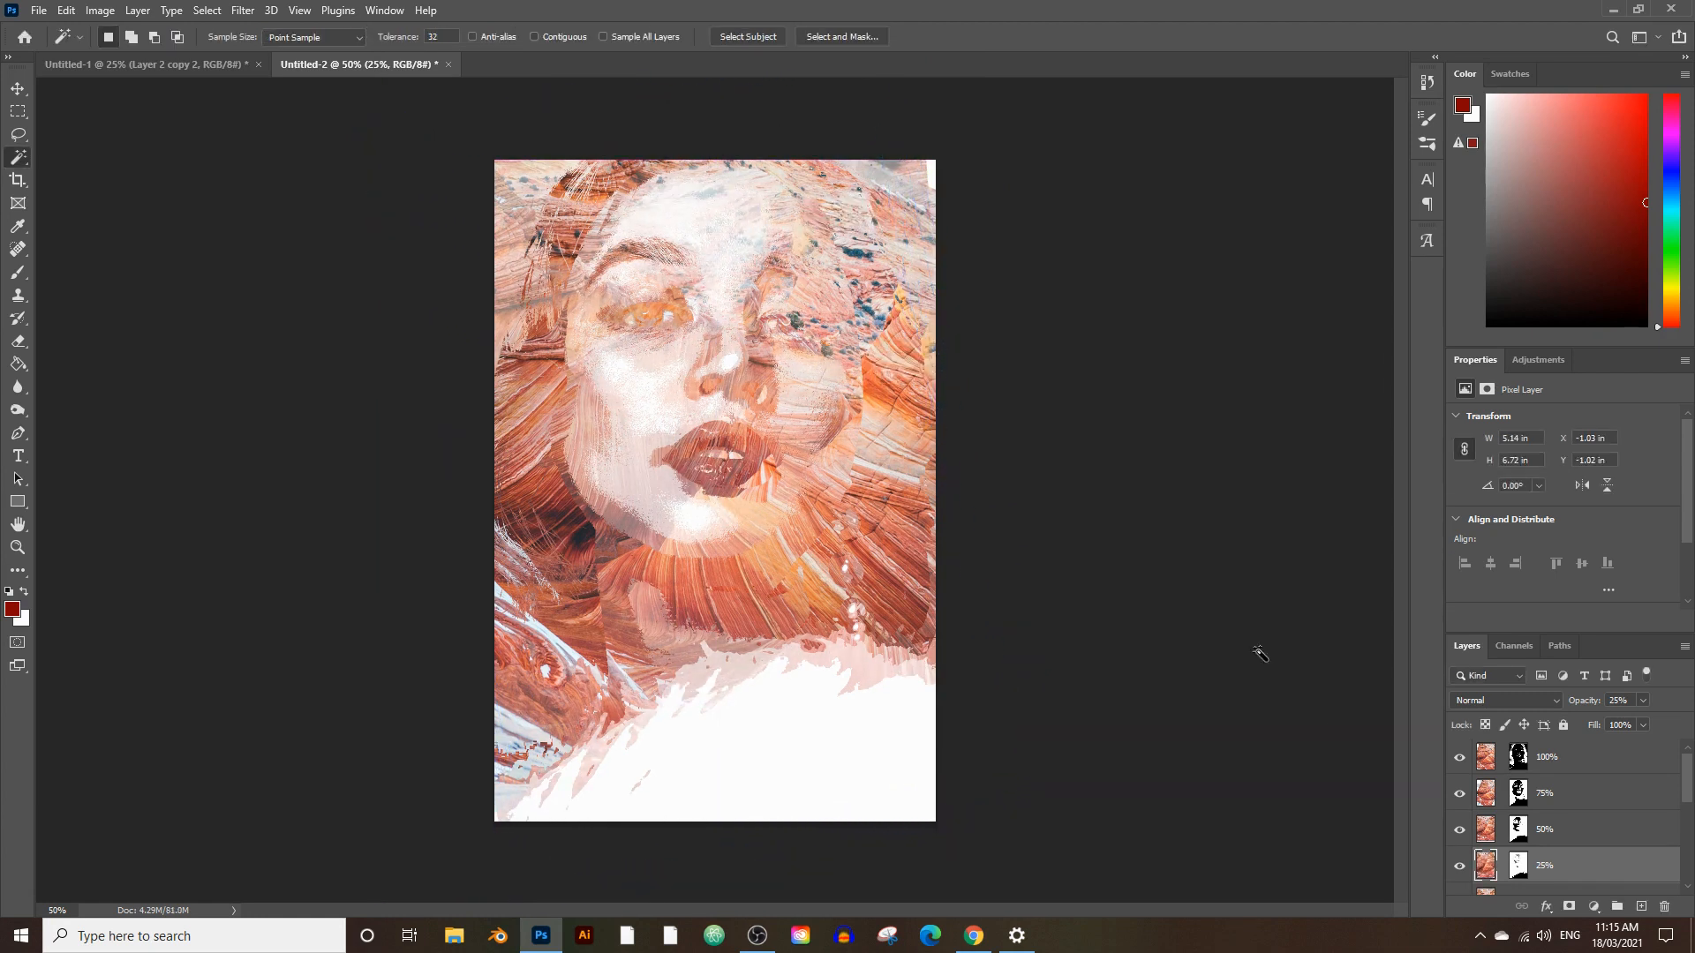
Move the 100% layer's canyon image up and slightly to the right, and scale it to about 5.2 × 6.61 in.
click(1489, 755)
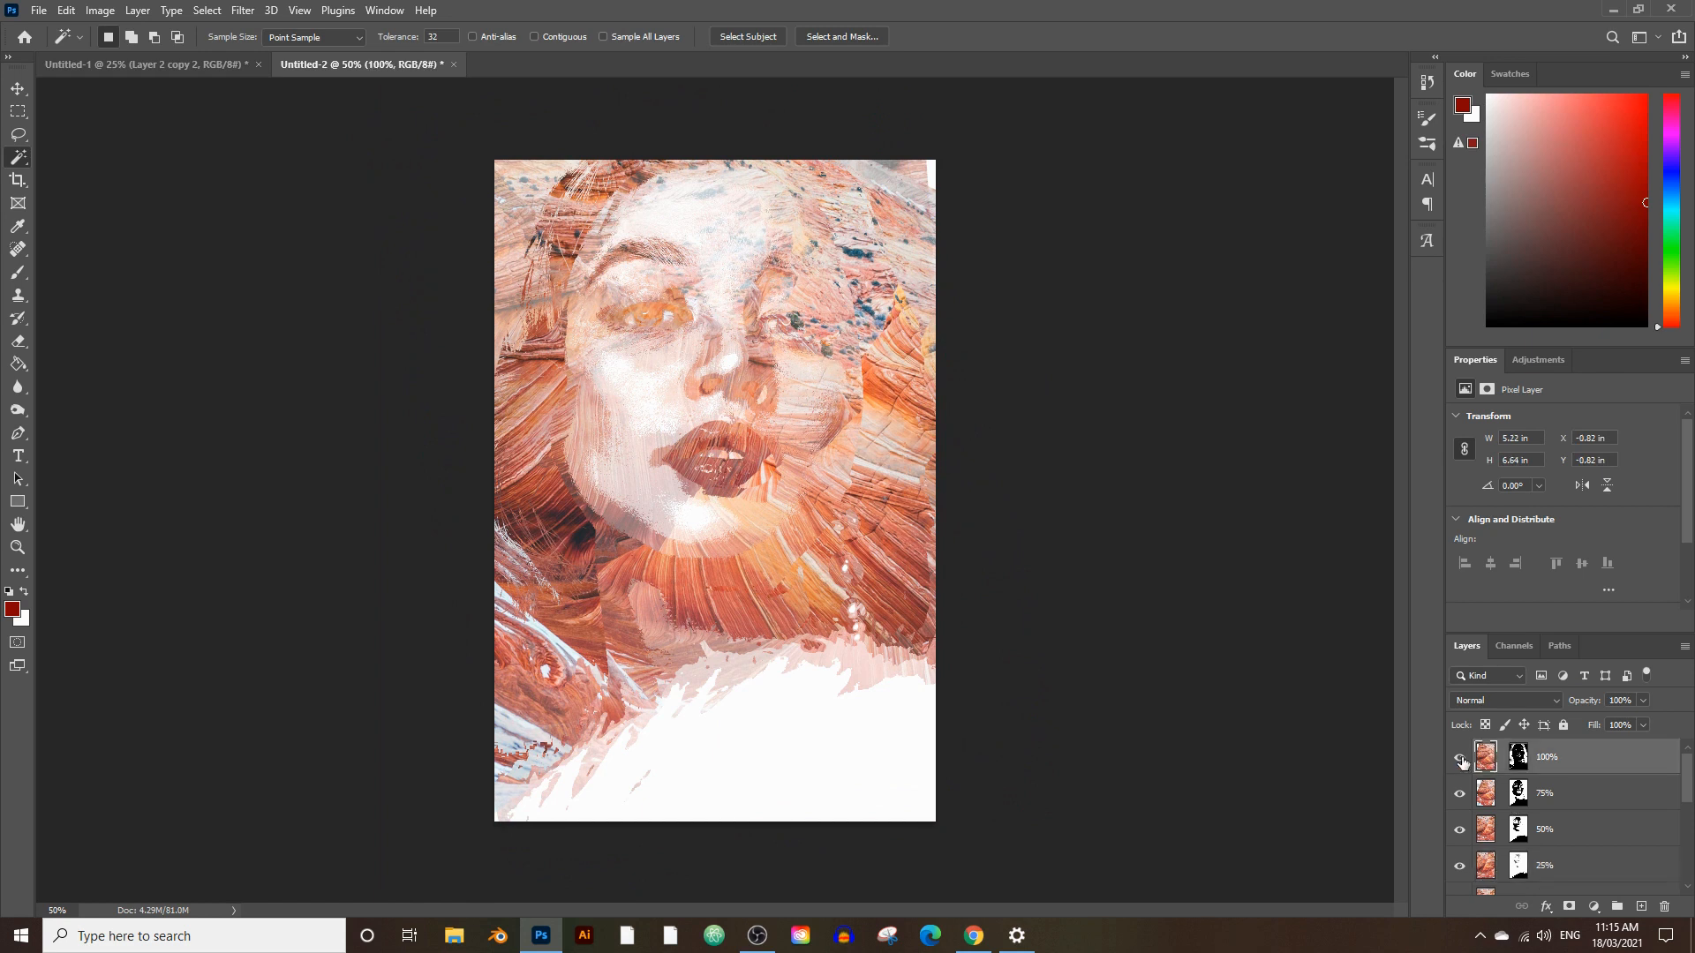
click(779, 325)
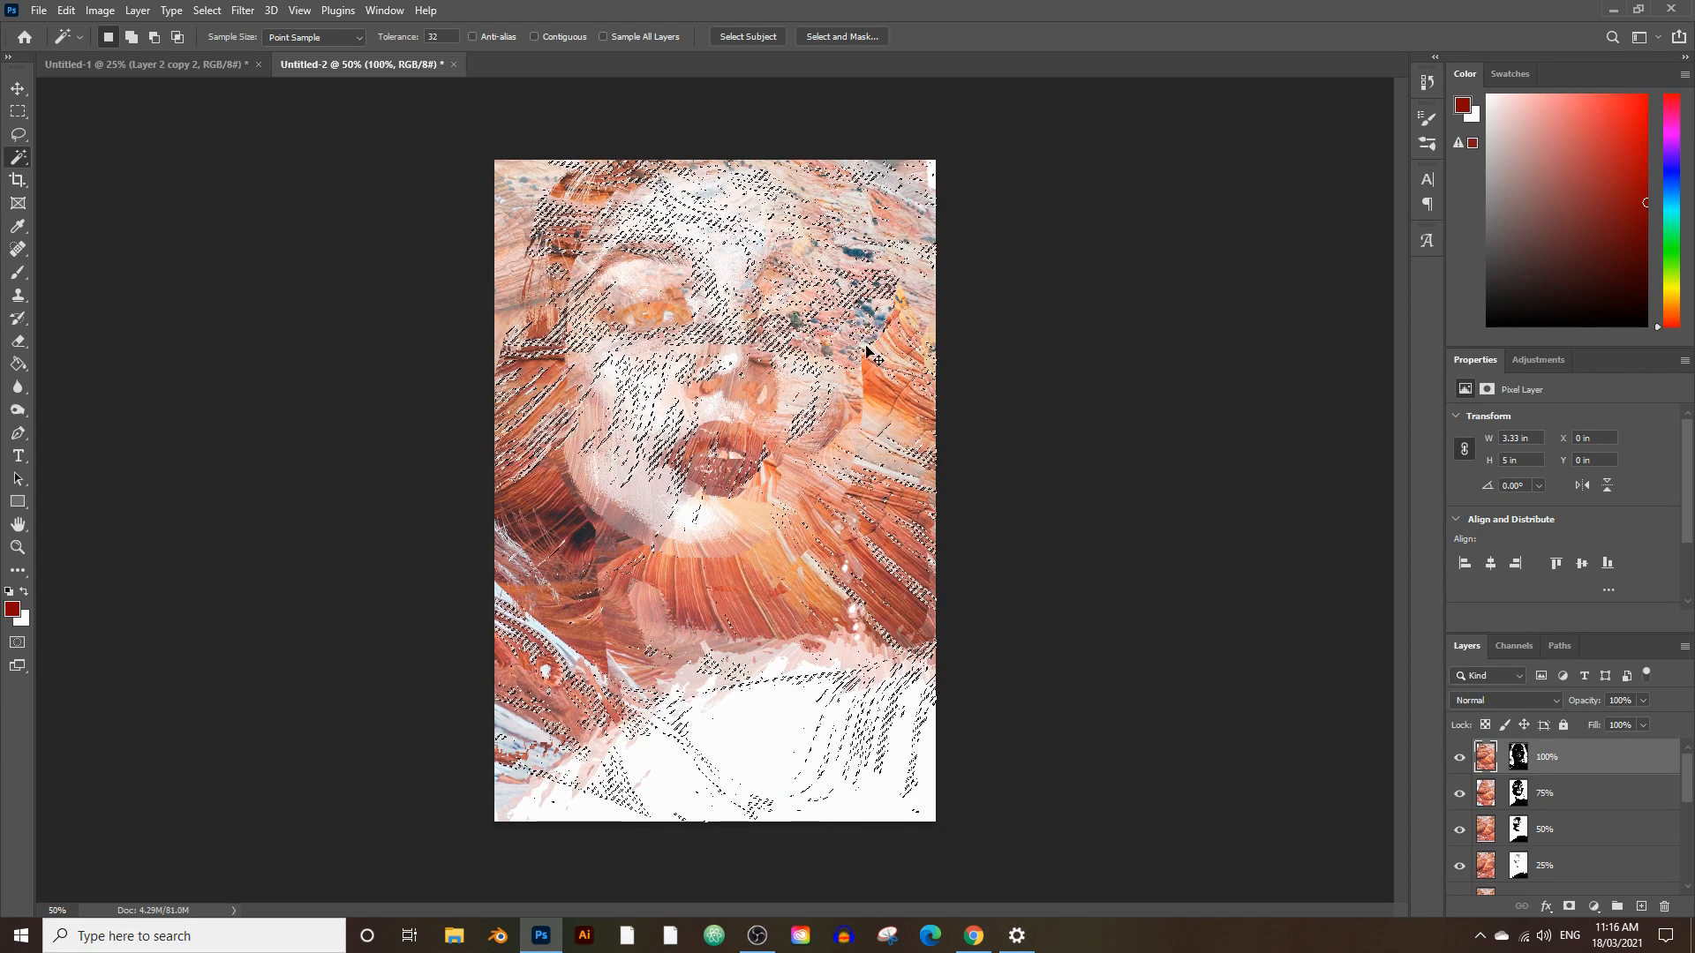
key(ctrl+d)
click(18, 89)
drag(680, 388, 697, 277)
key(ctrl+t)
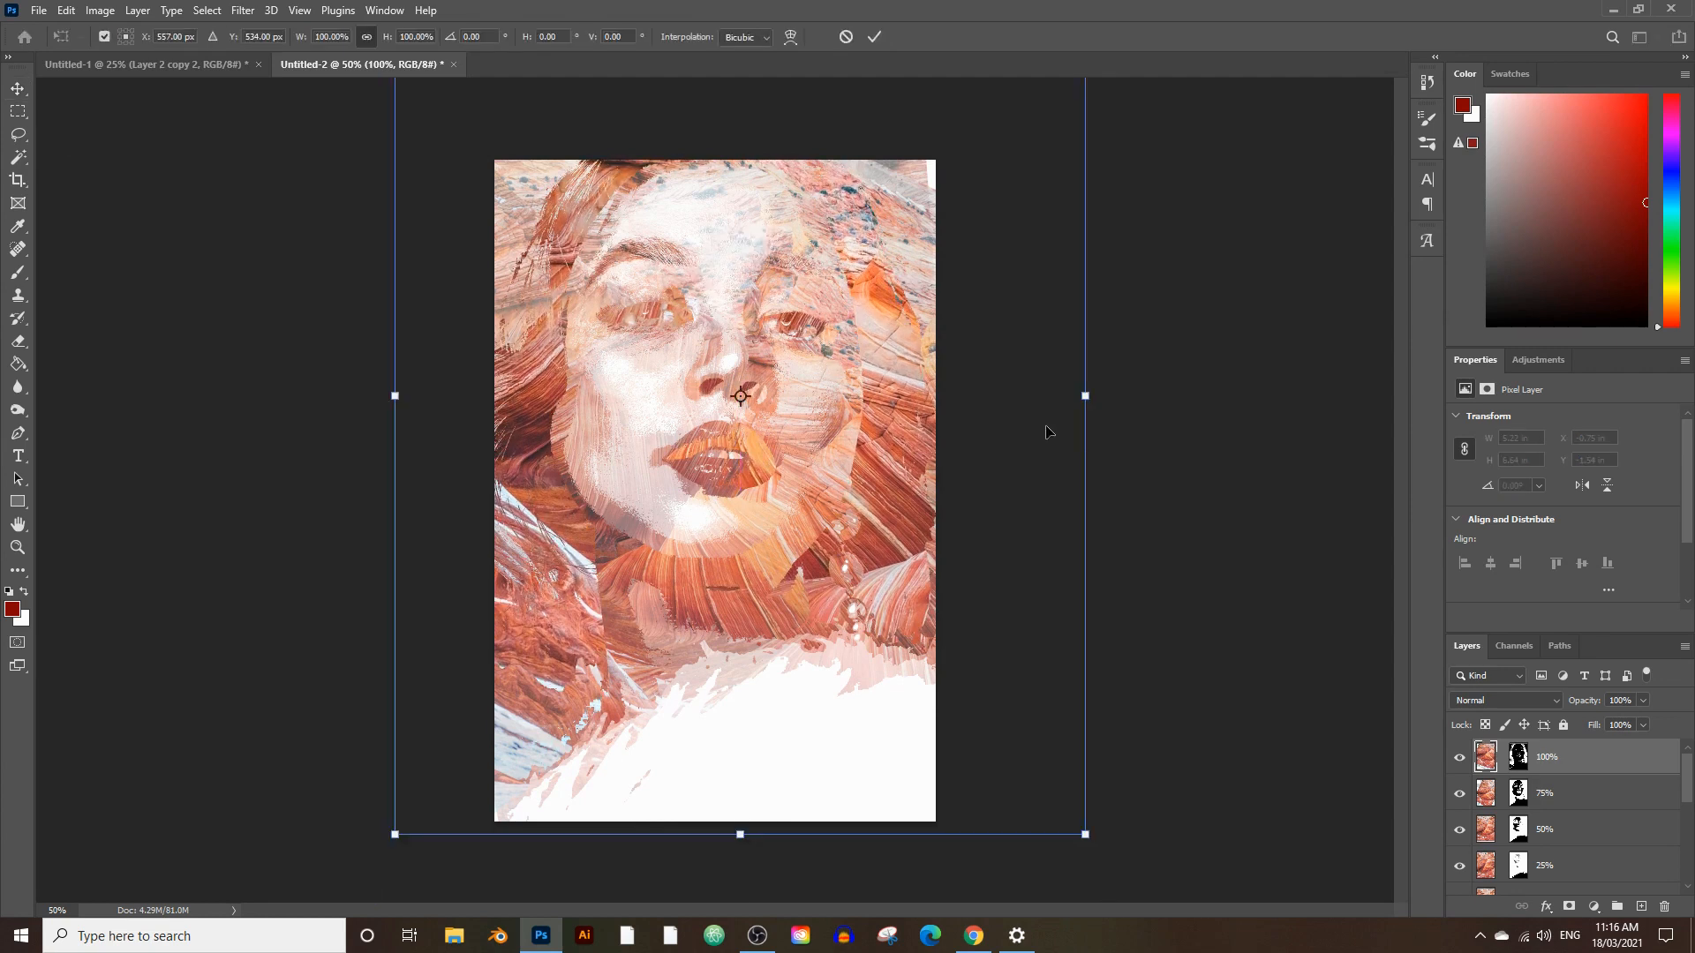
drag(1089, 392, 1086, 378)
key(Return)
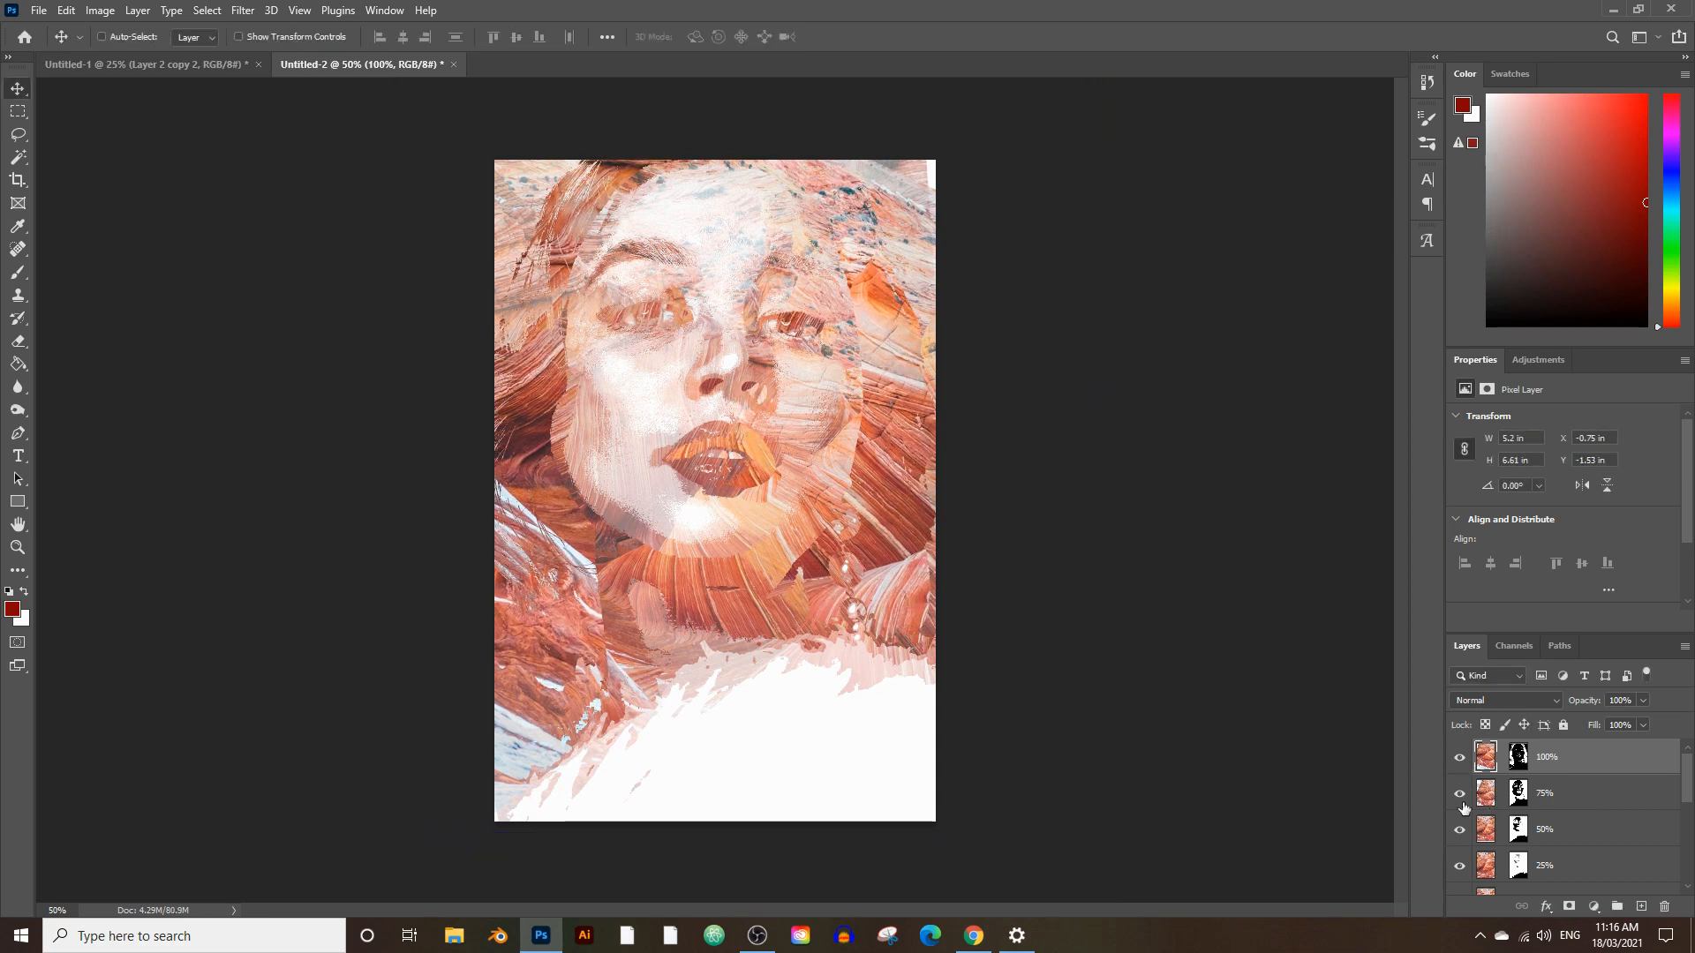
Enlarge the 75% layer's canyon image to about 5.85 × 6.79 in and shift it slightly right.
click(1460, 795)
click(1484, 794)
key(ctrl+t)
drag(1105, 491, 1146, 492)
mouse_move(960, 383)
mouse_down()
mouse_move(909, 407)
mouse_move(941, 382)
mouse_move(947, 324)
mouse_move(976, 310)
mouse_move(942, 300)
mouse_move(986, 379)
mouse_up()
key(Return)
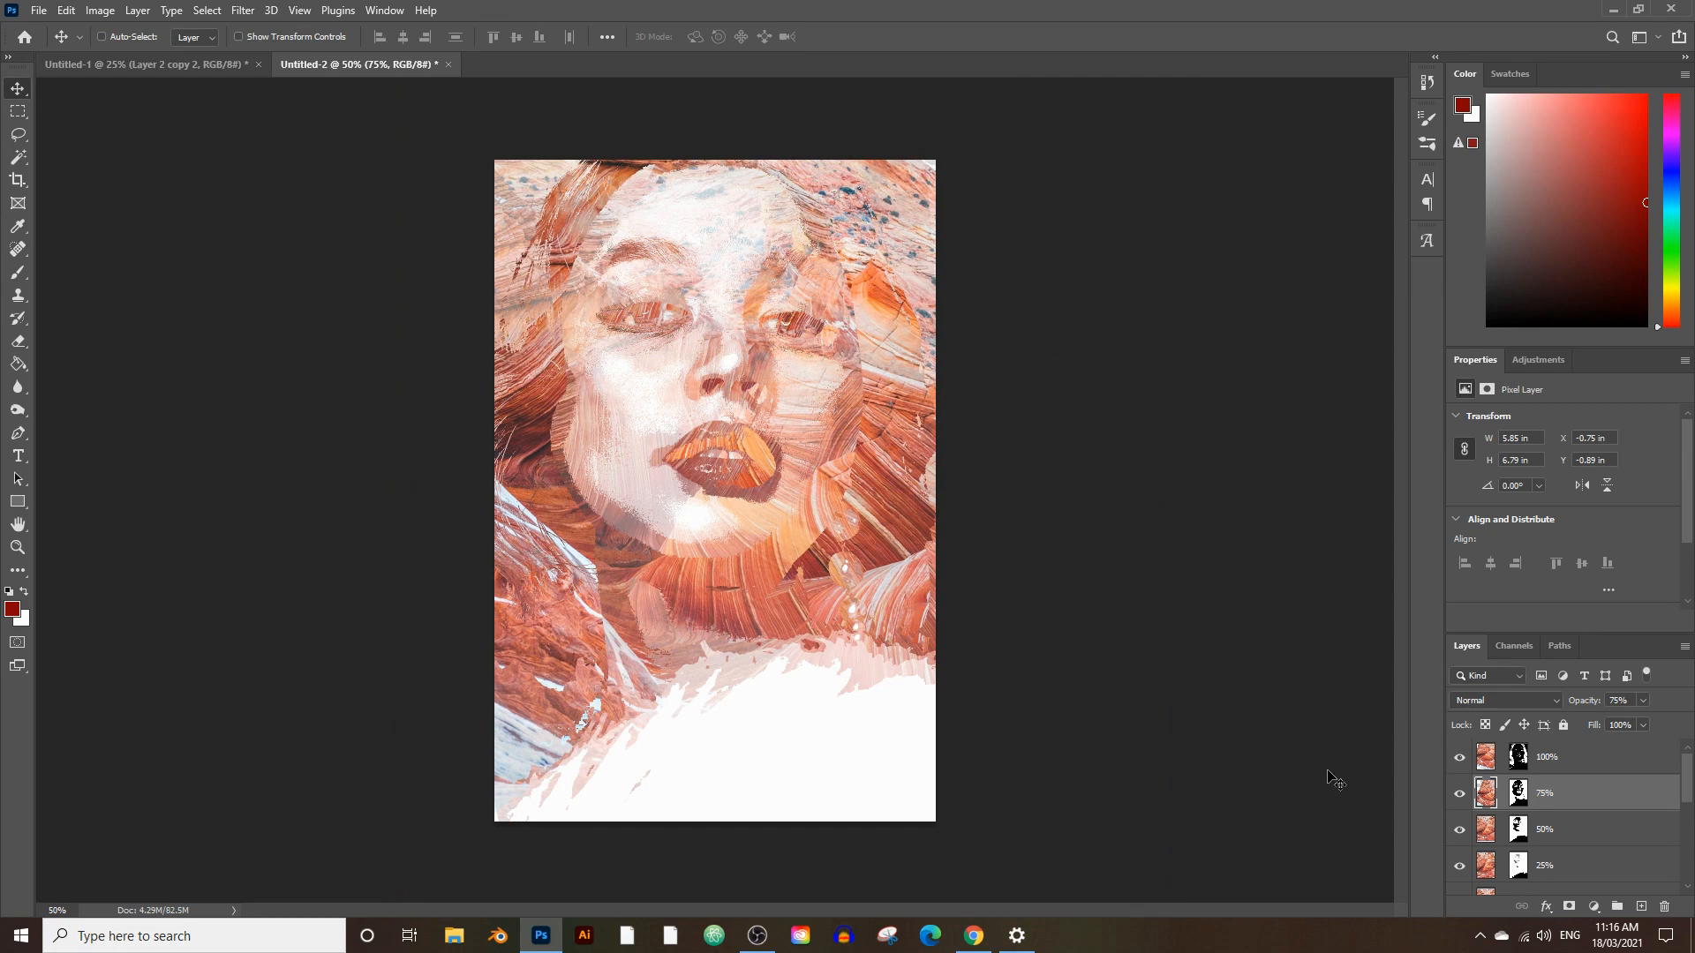
Check the 50% and 25% layers by toggling their visibility, and rotate the 100% layer's canyon image about -81.06°.
click(1457, 830)
click(1457, 830)
click(1459, 866)
click(1459, 866)
click(1532, 759)
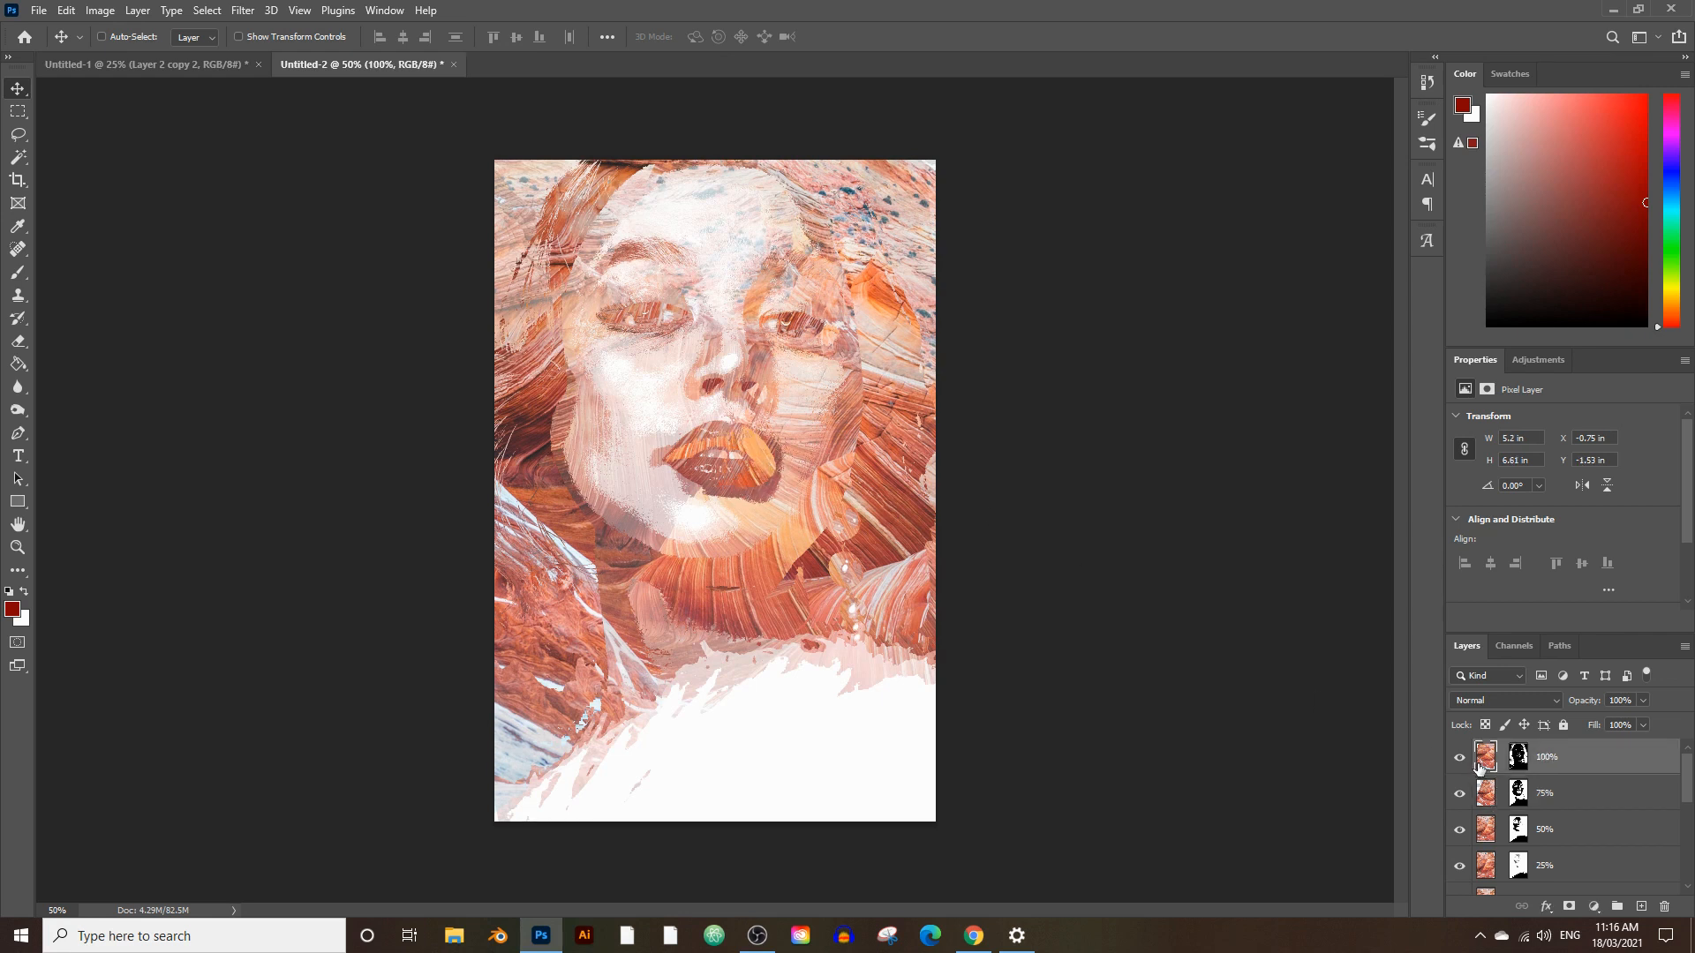
key(ctrl+t)
drag(1112, 607, 907, 182)
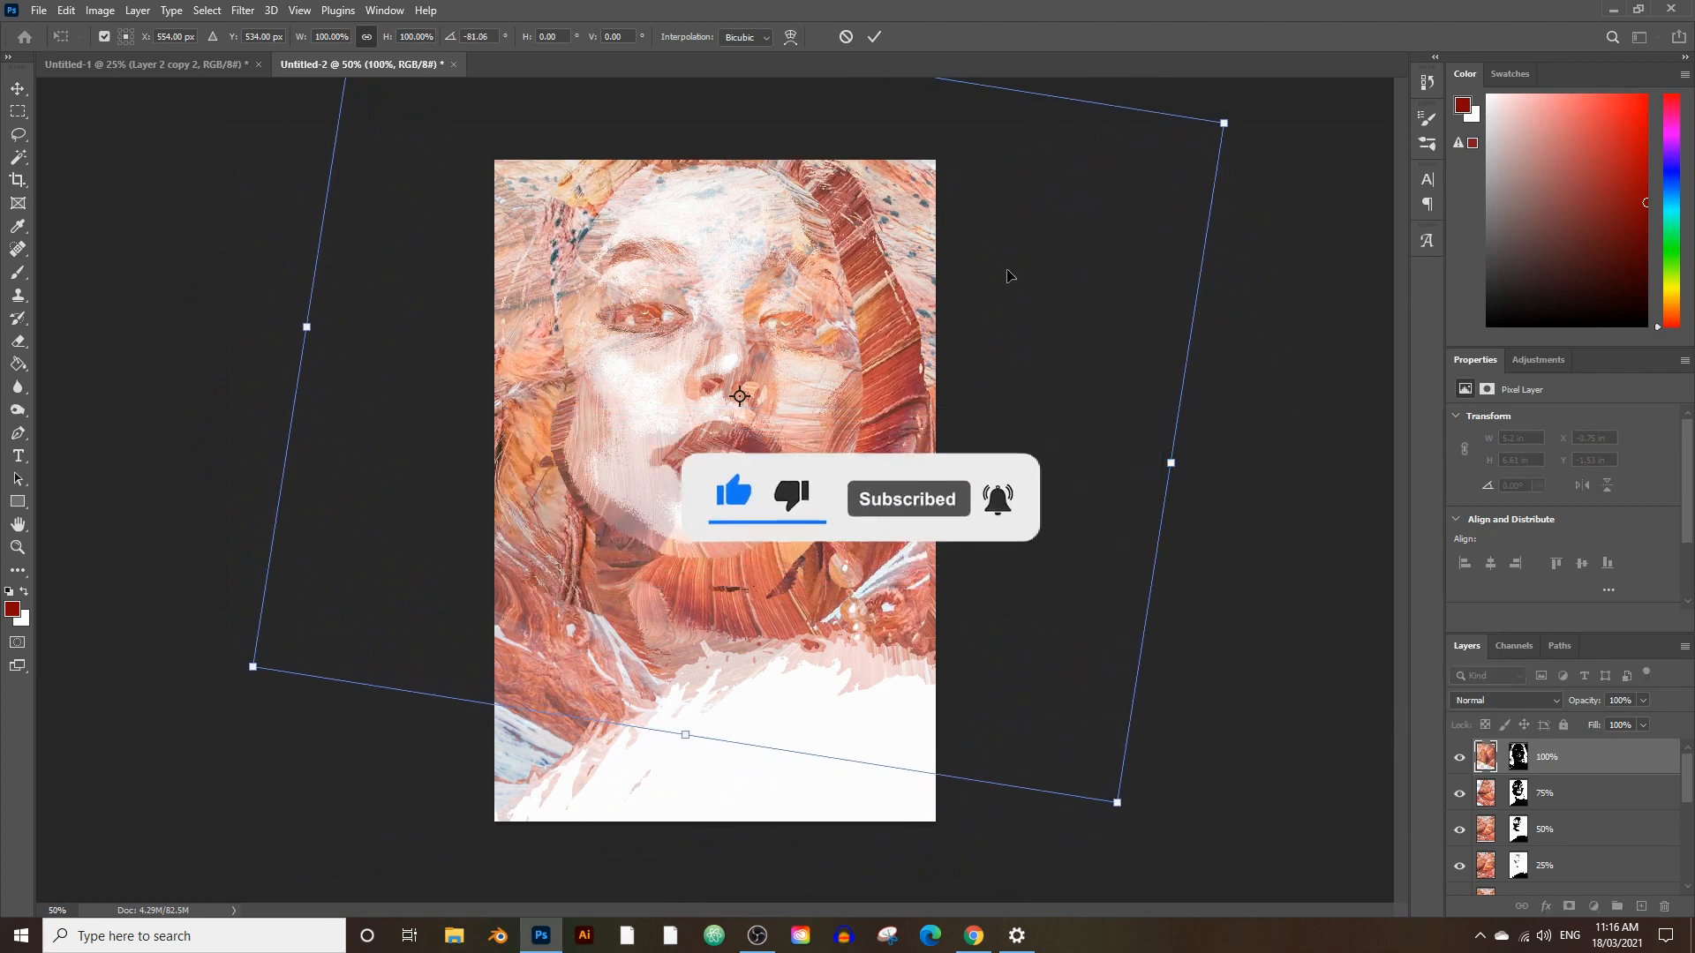
key(Return)
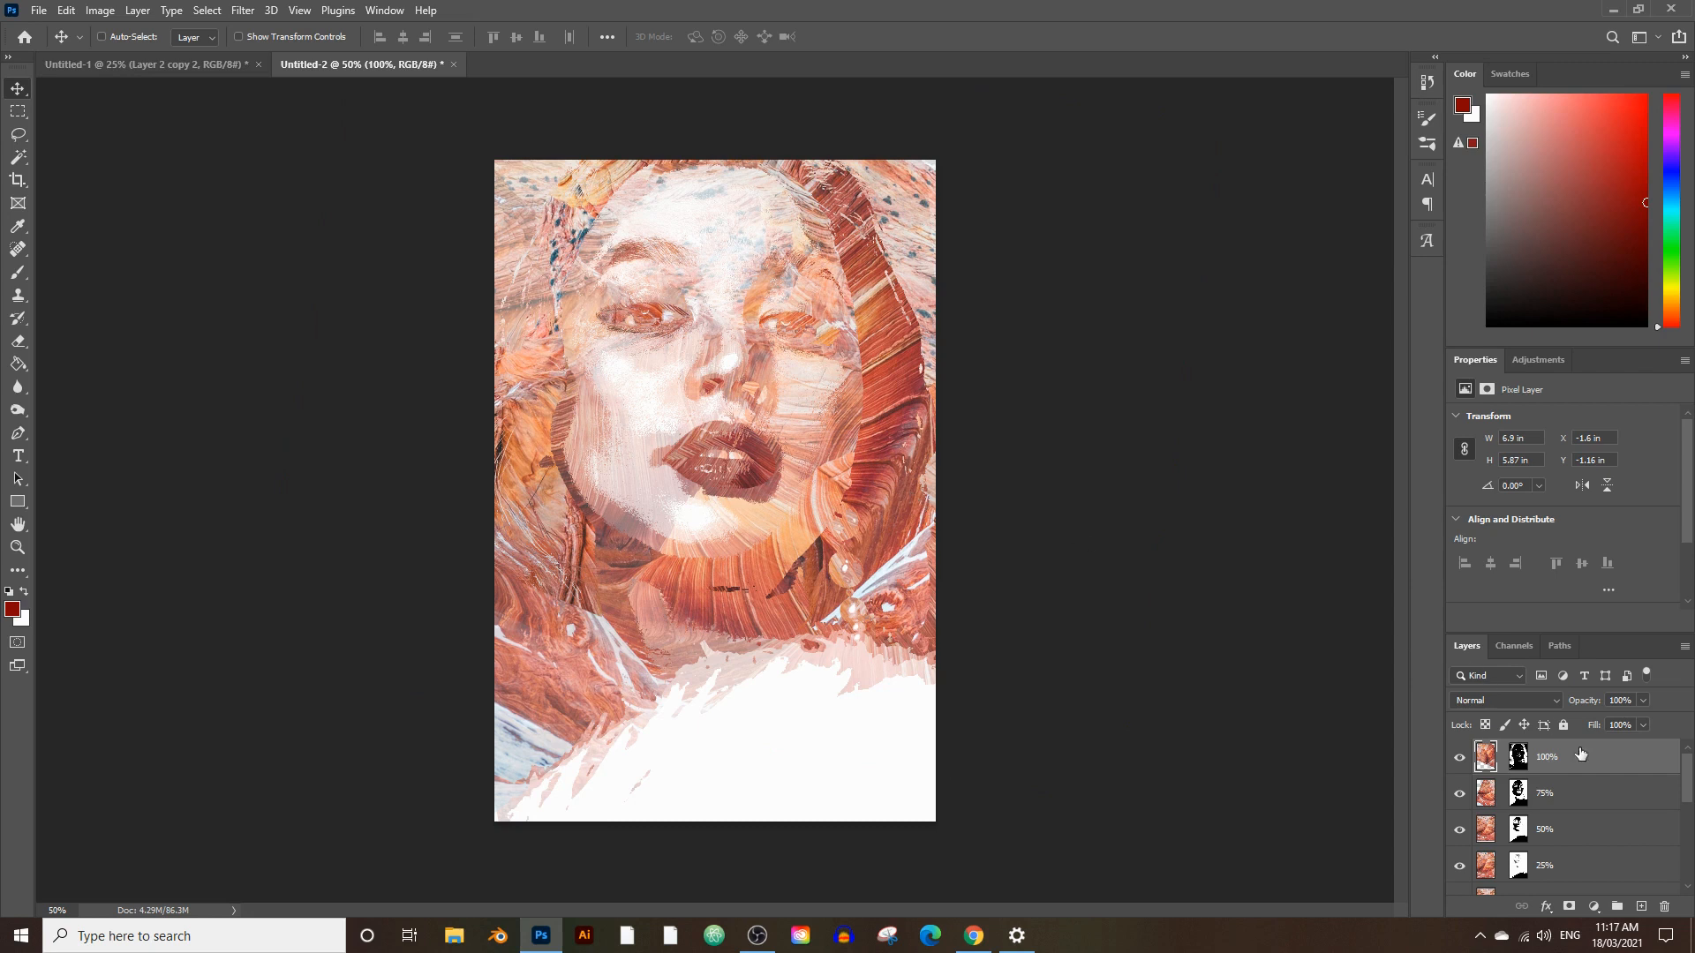
Add a Selective Color adjustment layer above the 100% layer.
click(1601, 907)
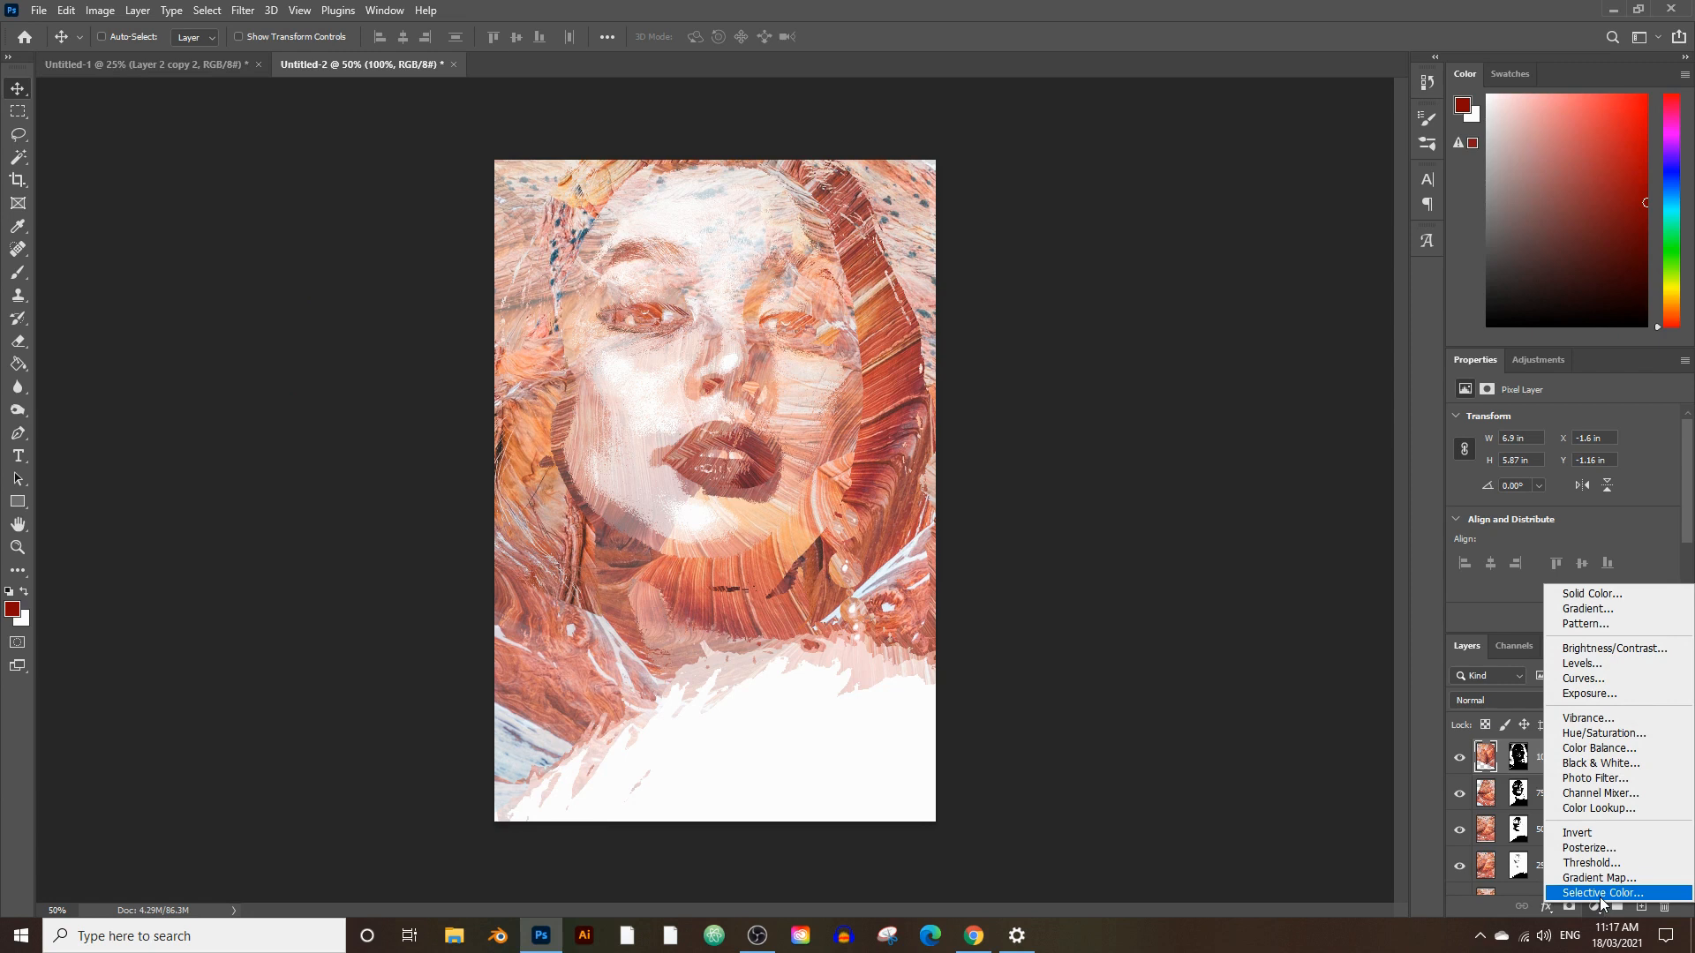
click(1435, 857)
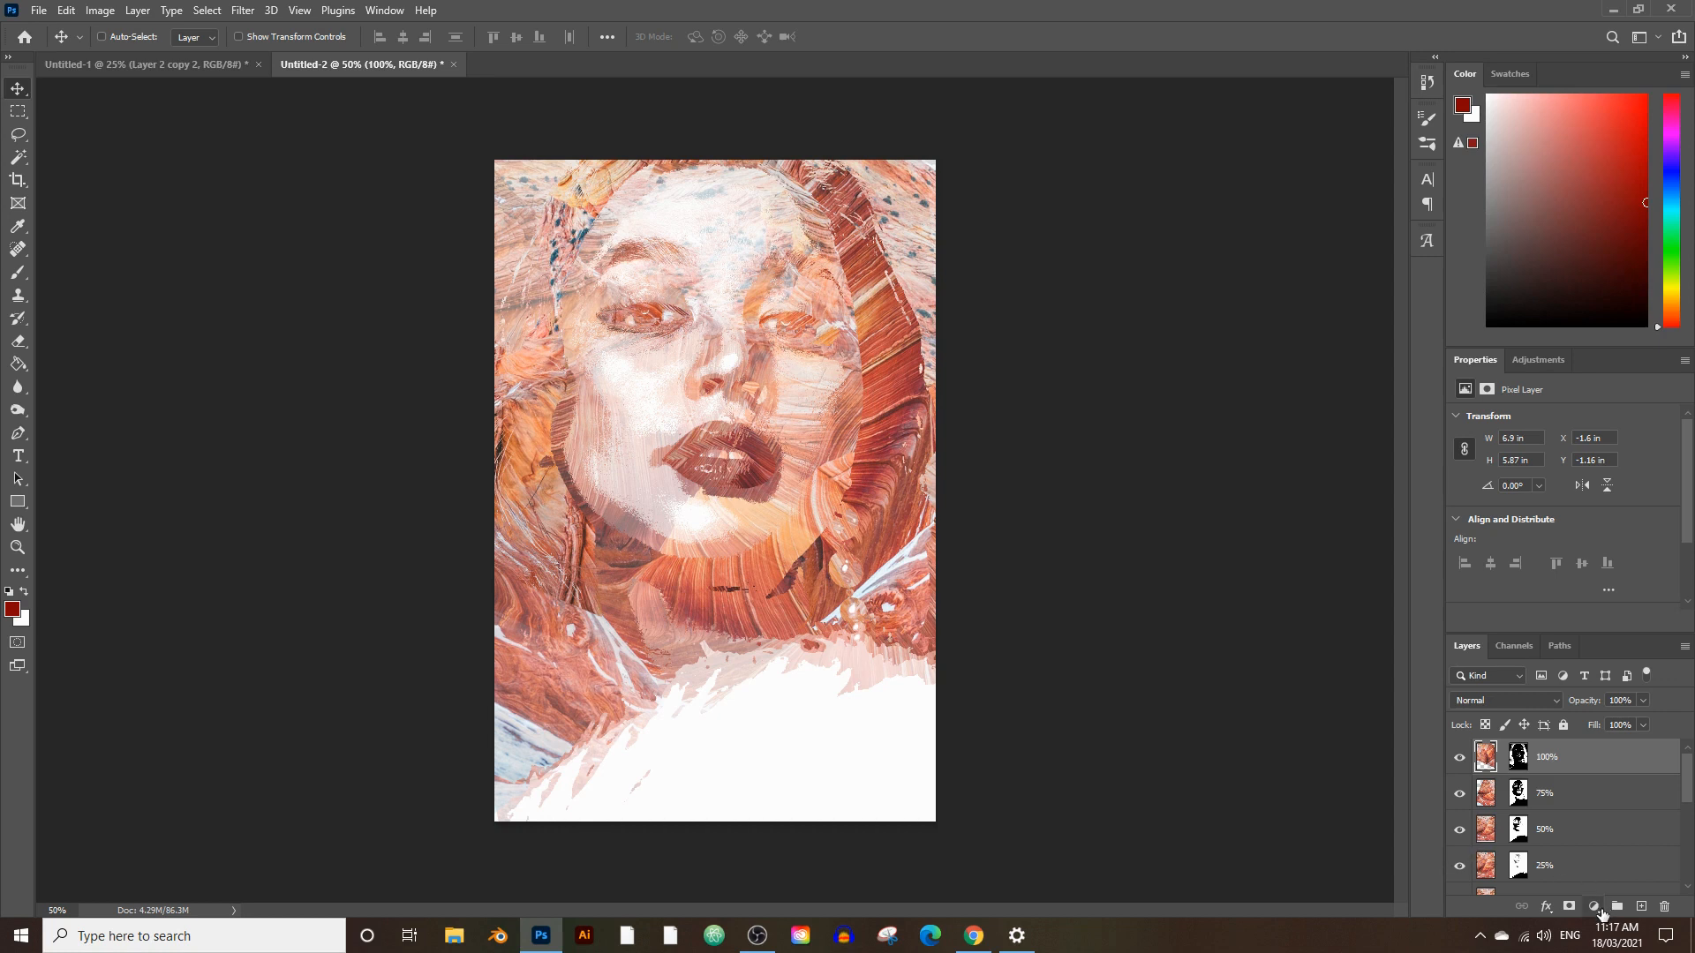
click(1593, 908)
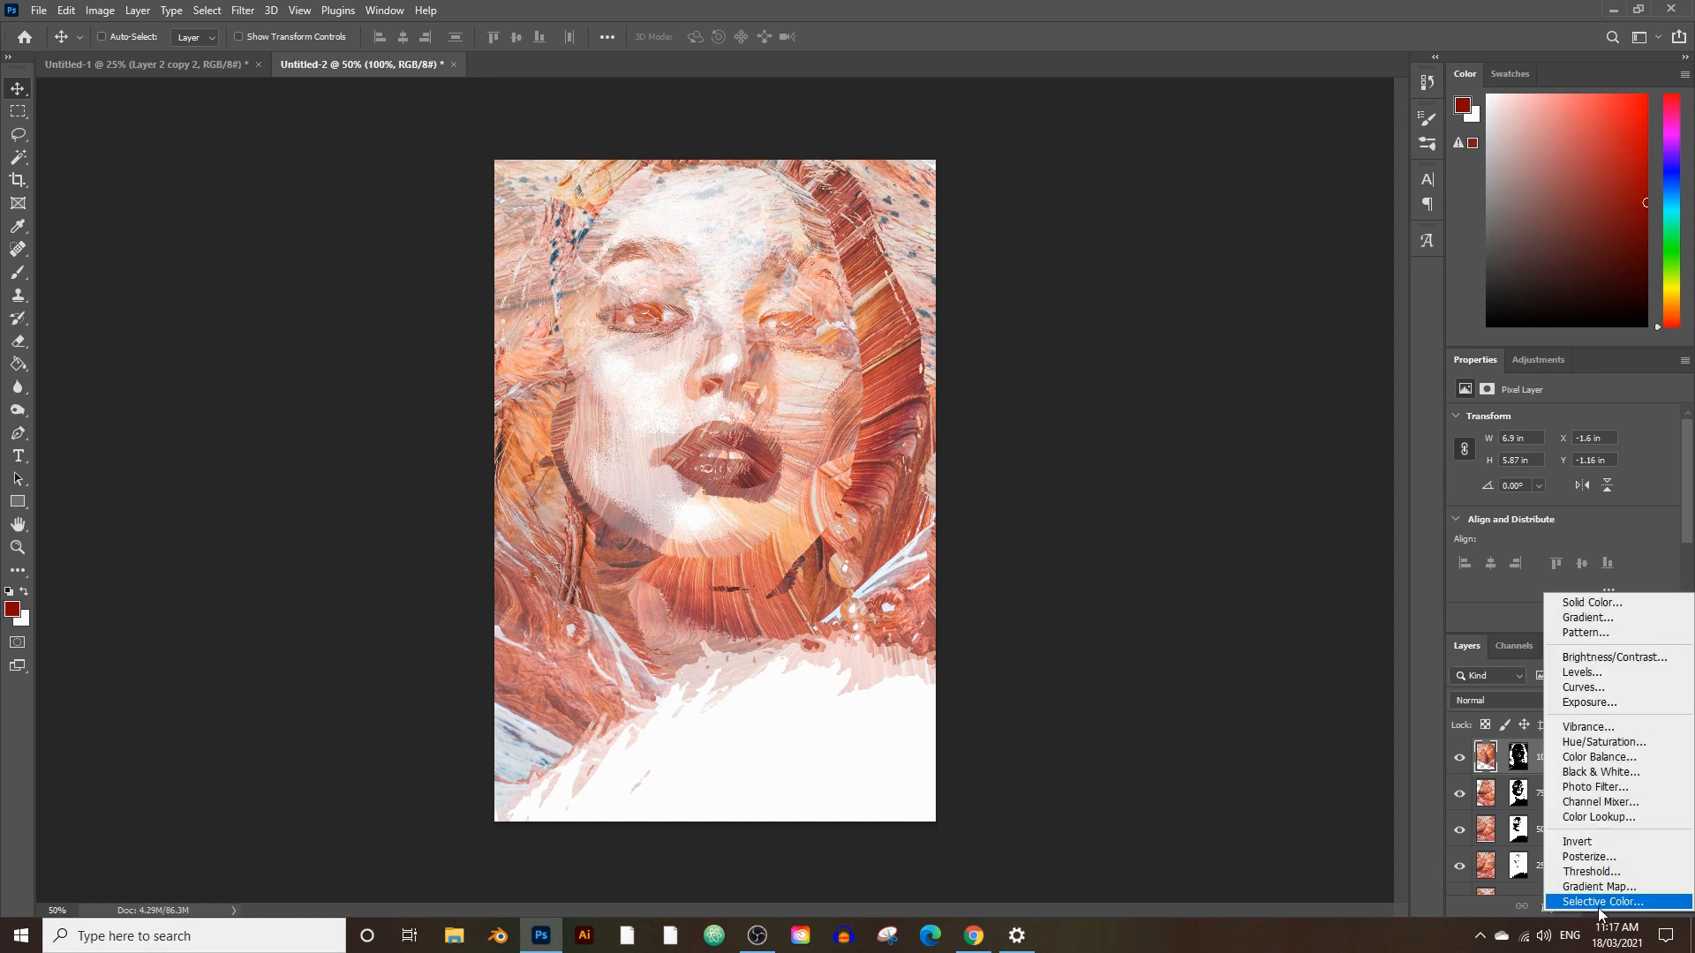
click(1601, 902)
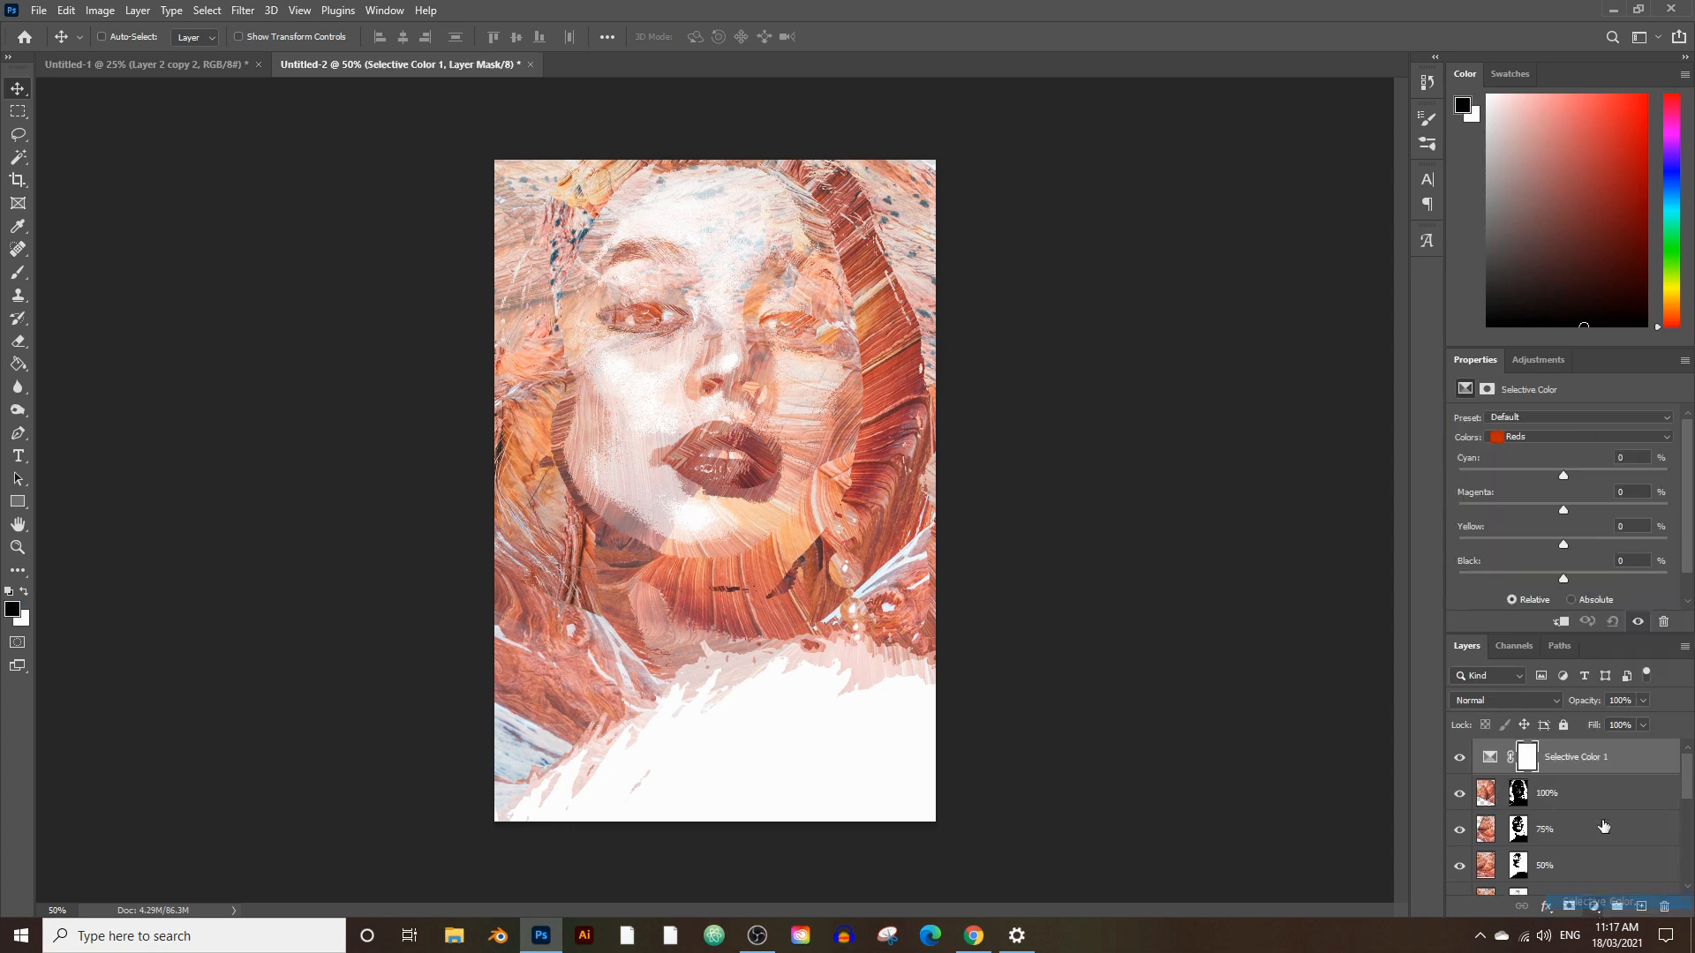
Set the Selective Color Reds to Cyan +37, Magenta +42, Yellow +33 and Black +65, and hide the adjustment layer to compare.
click(1526, 439)
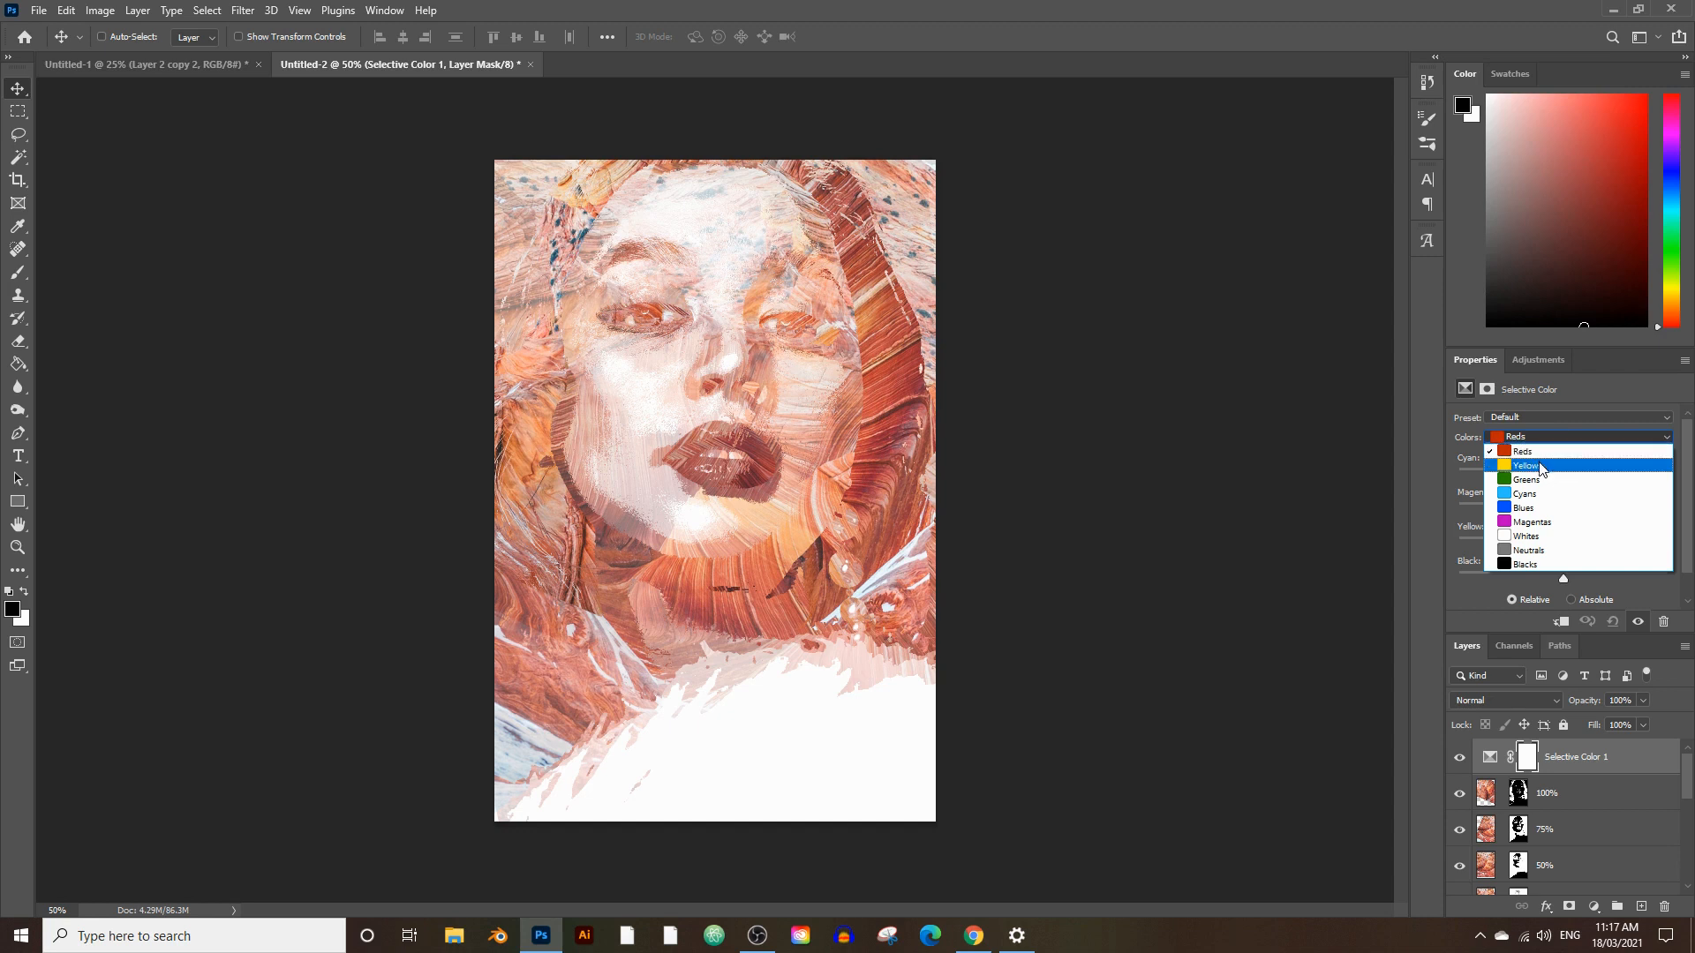
click(1540, 453)
drag(1569, 475, 1623, 505)
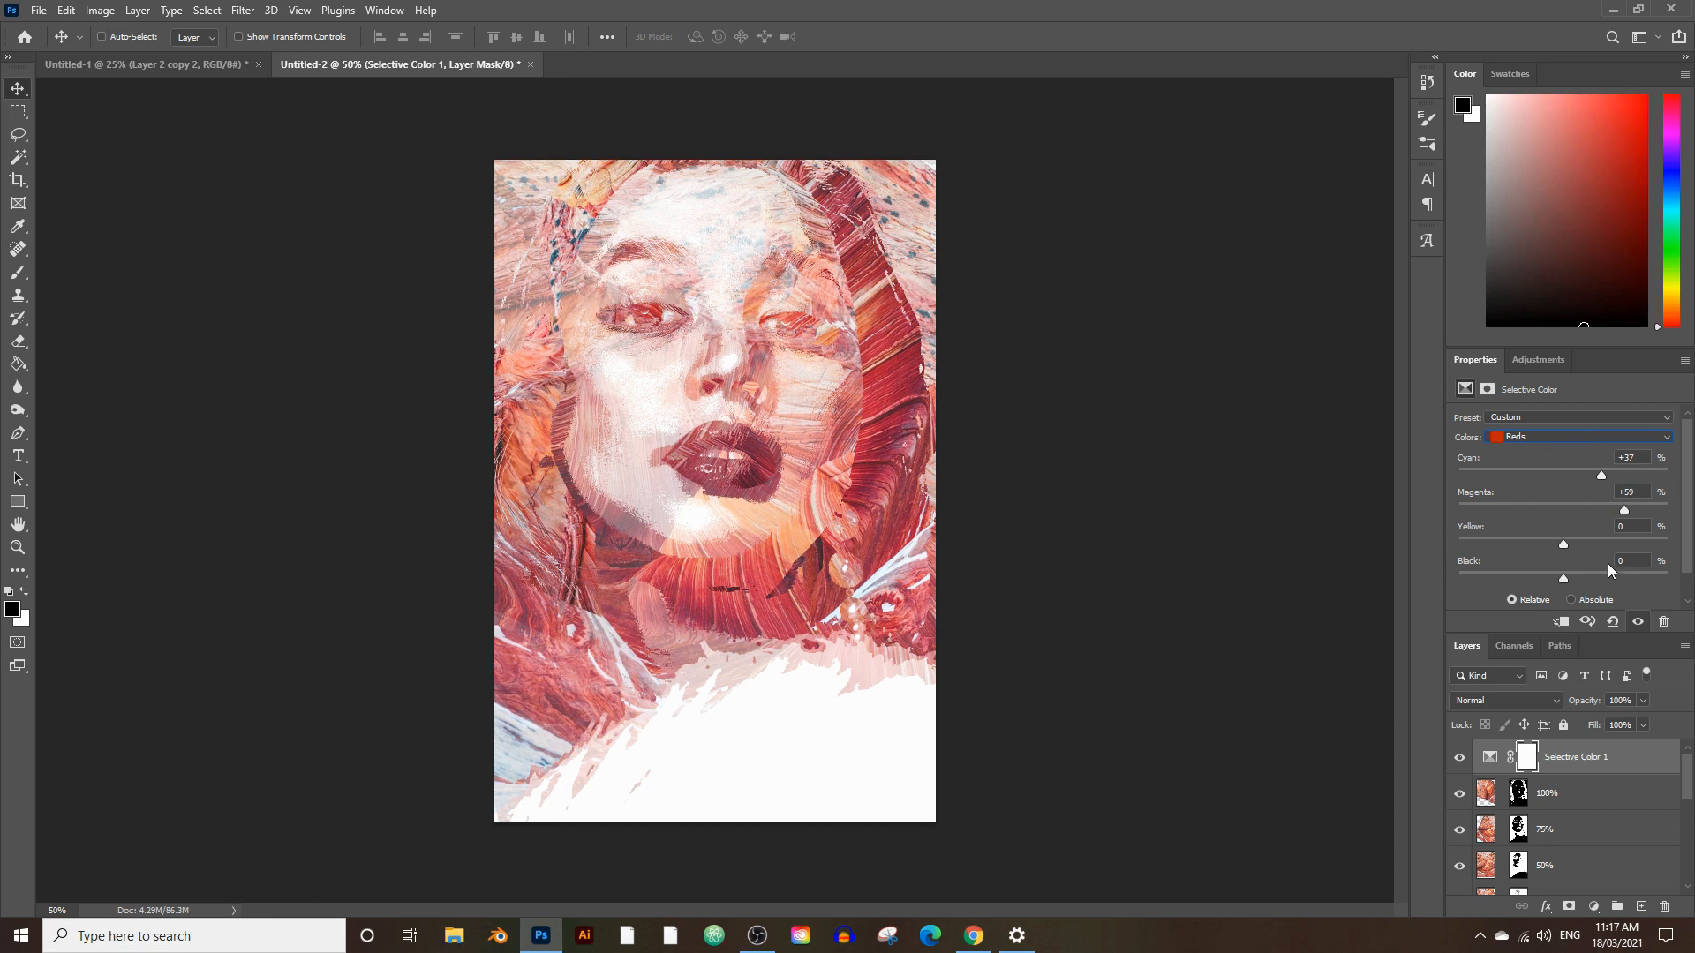
drag(1600, 543, 1606, 512)
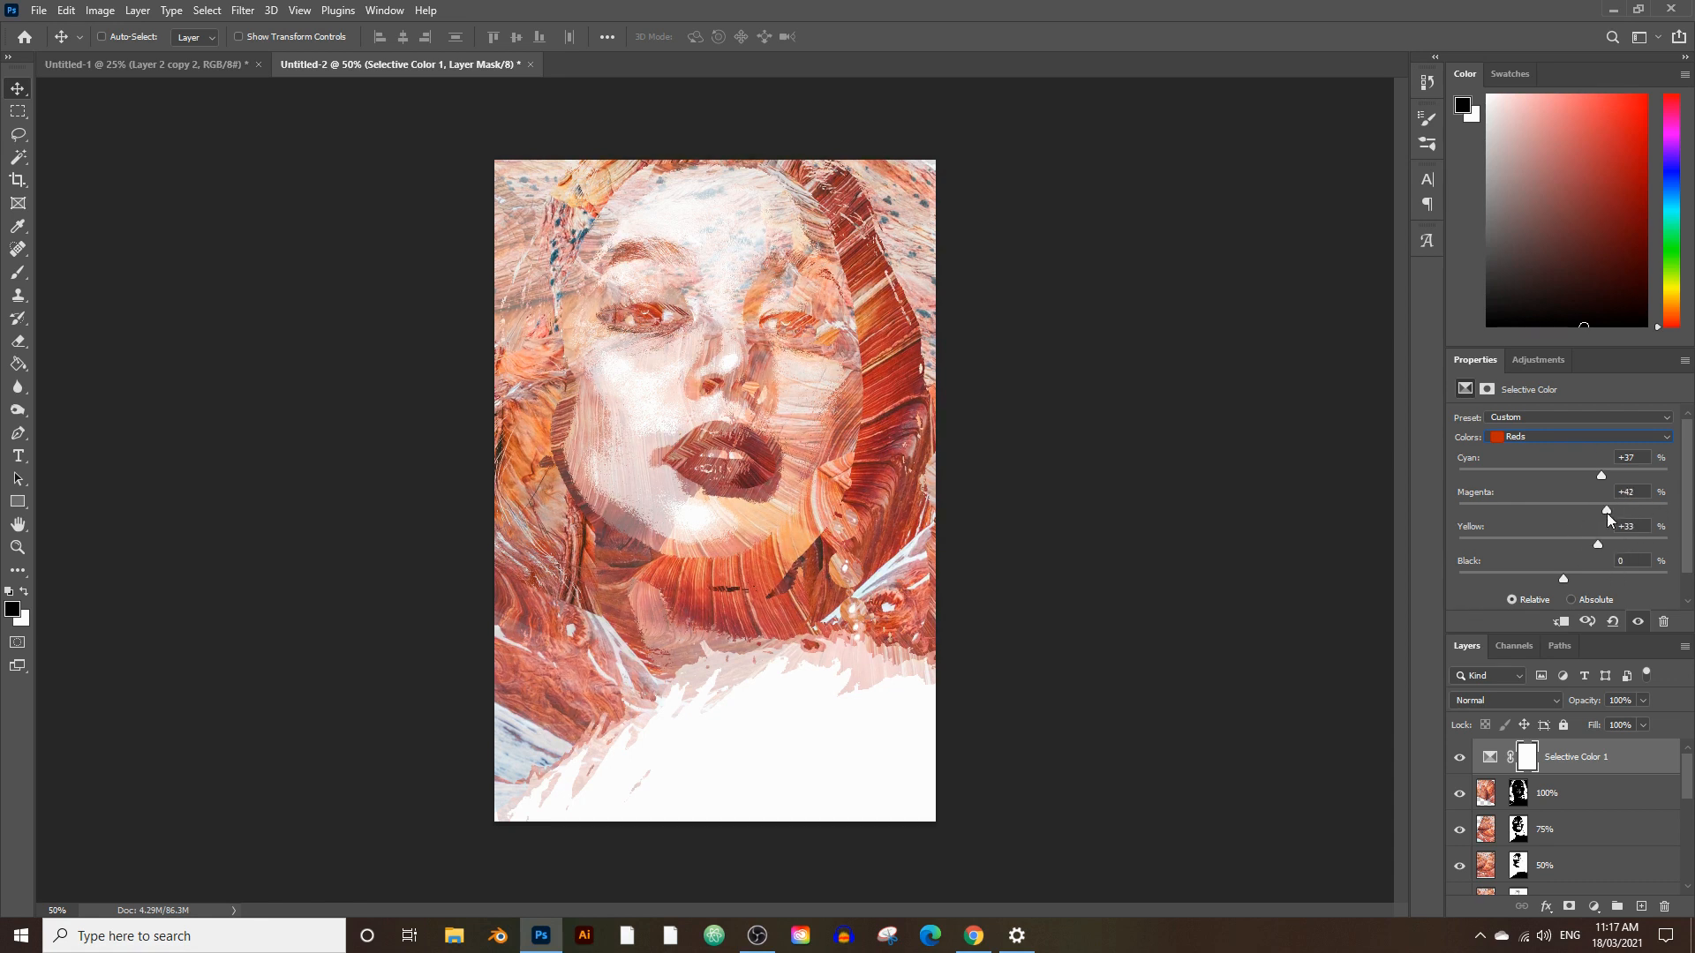
drag(1564, 578, 1631, 580)
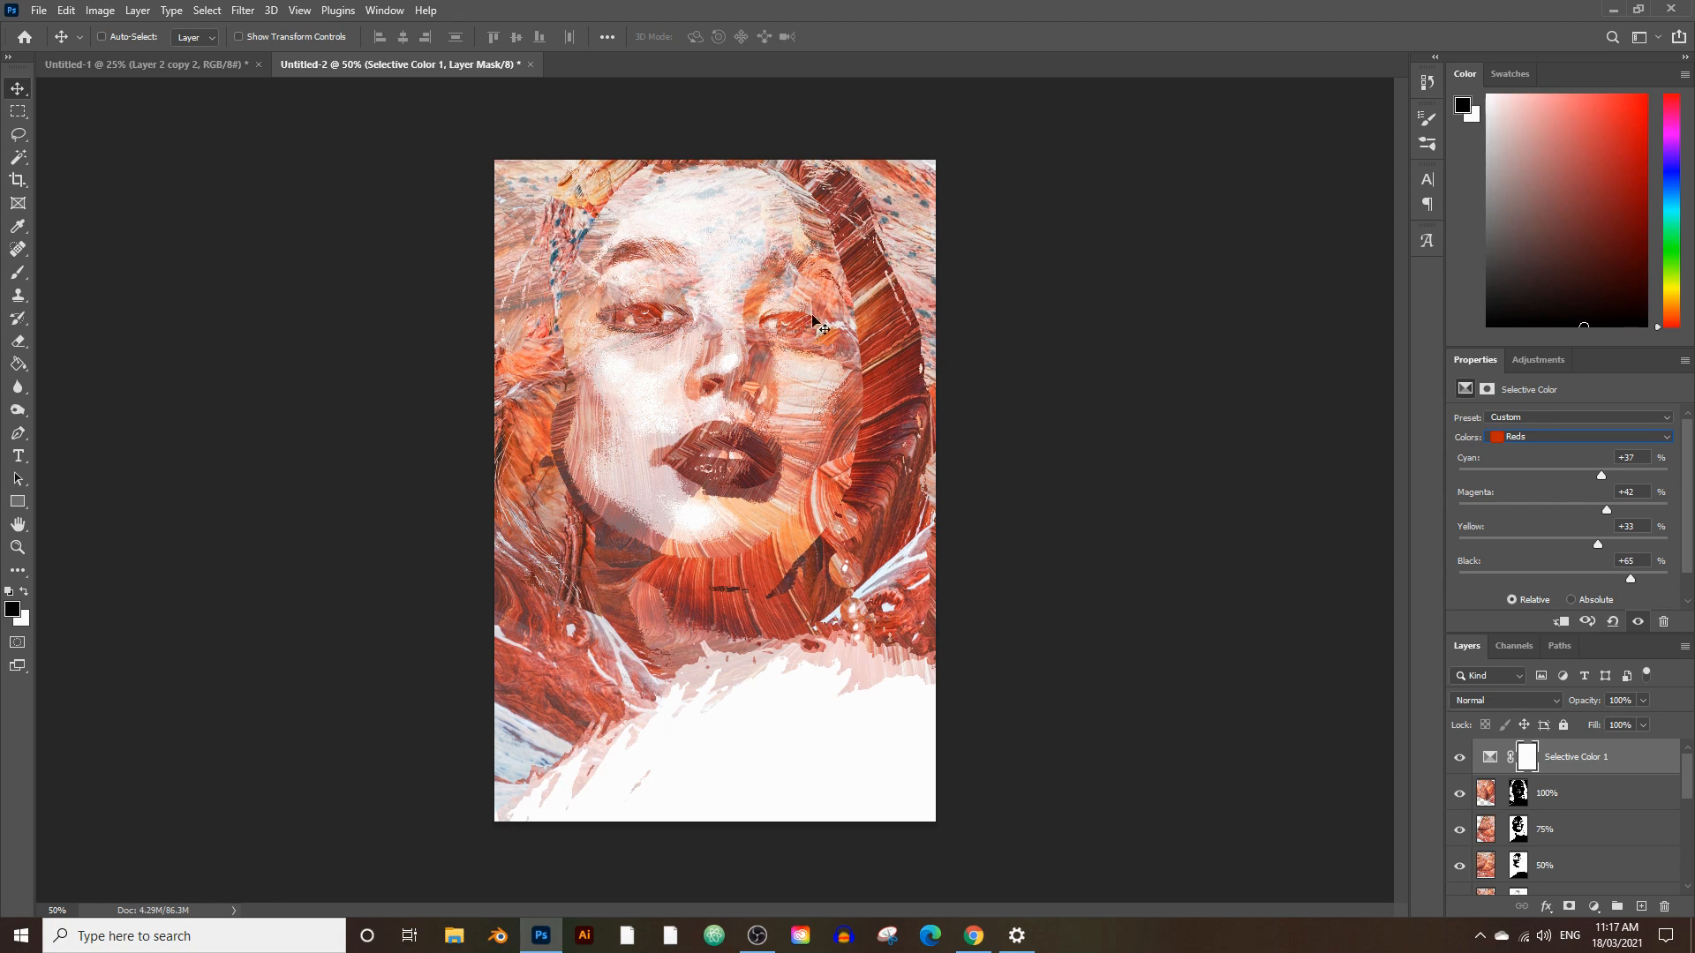
click(1589, 753)
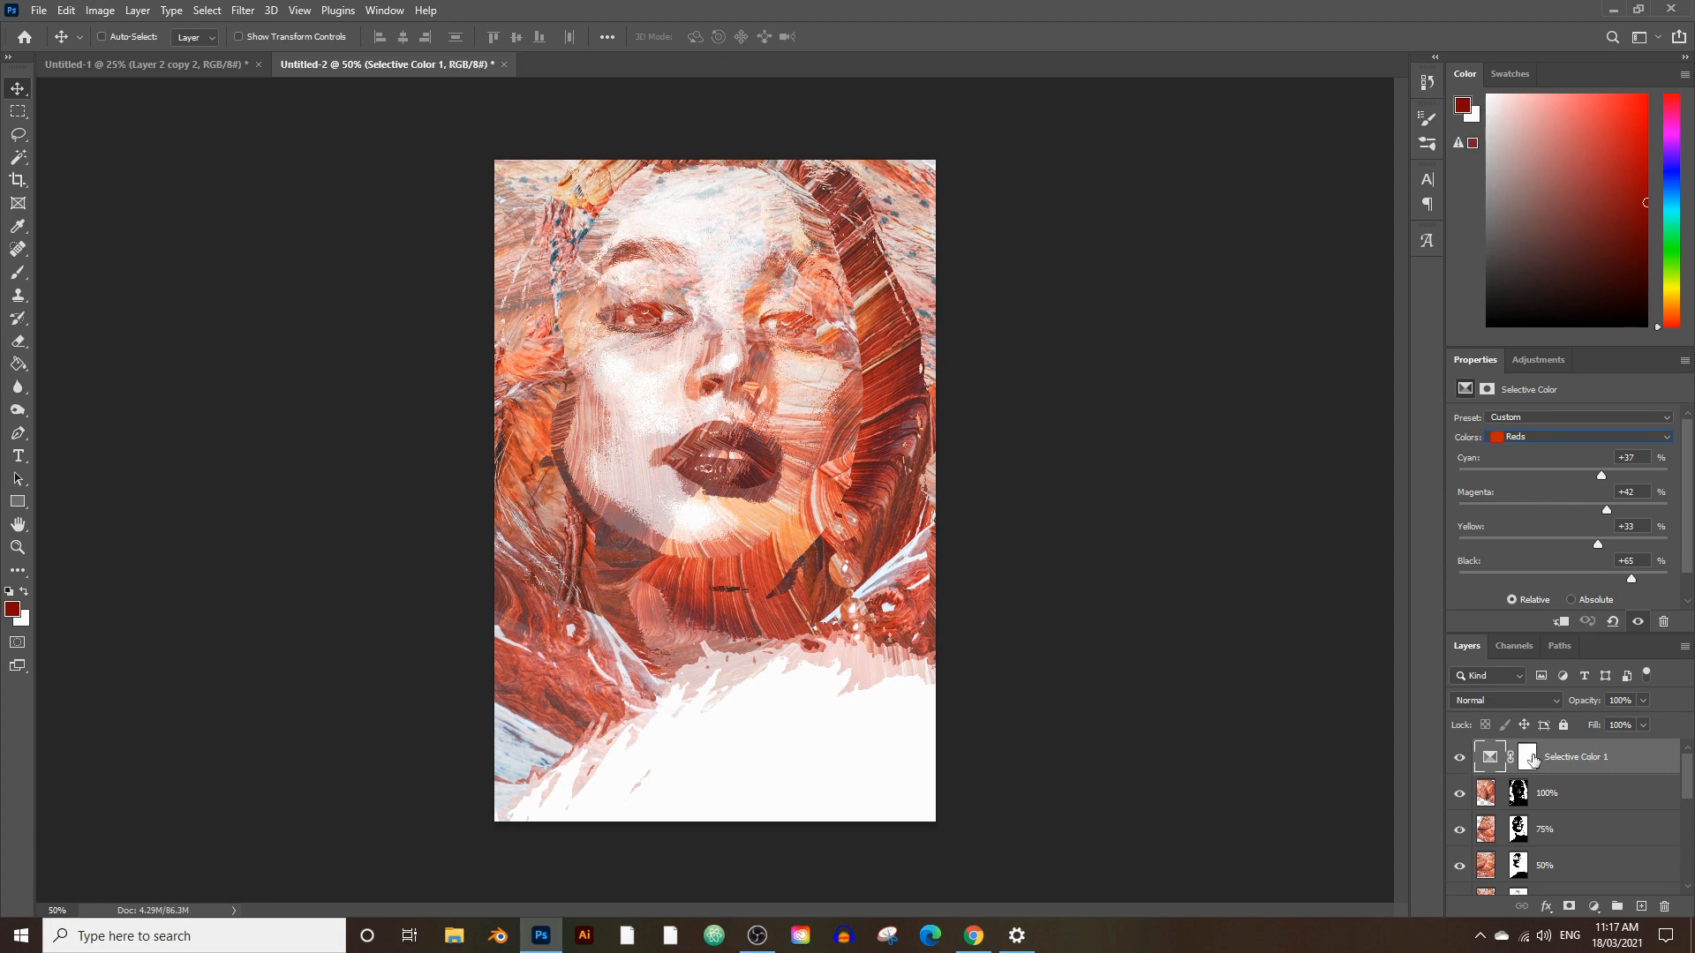
click(1461, 759)
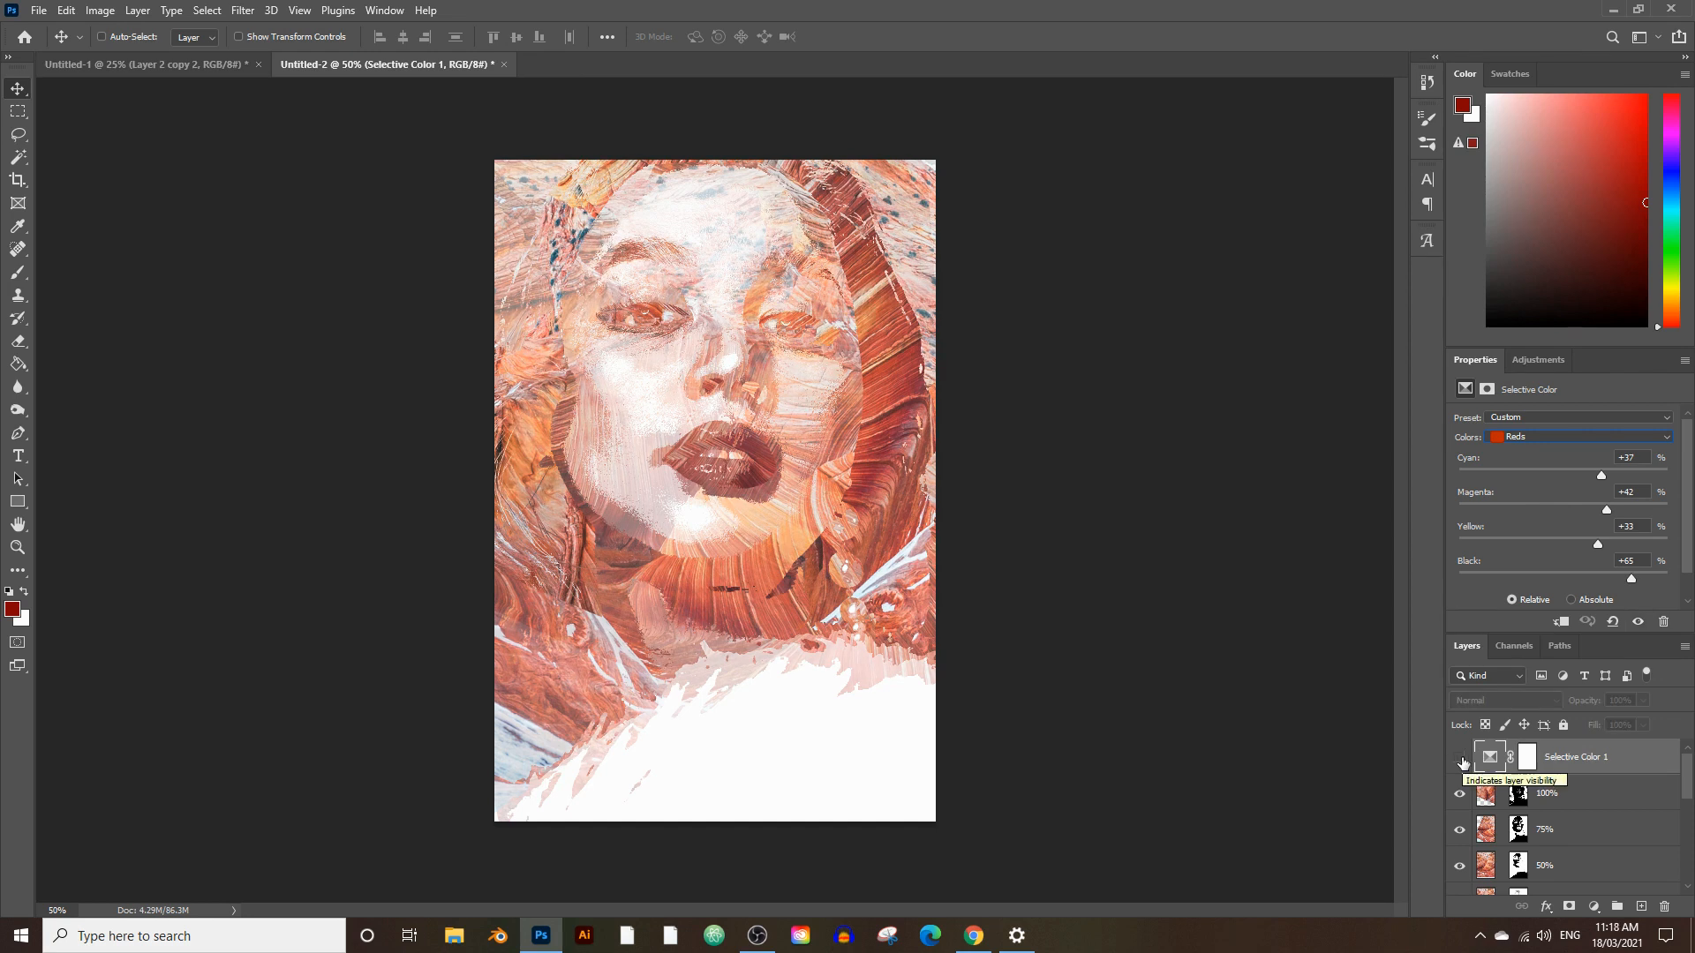
Compare the portrait with and without the Selective Color adjustment by toggling the adjustment layer's visibility.
click(1460, 758)
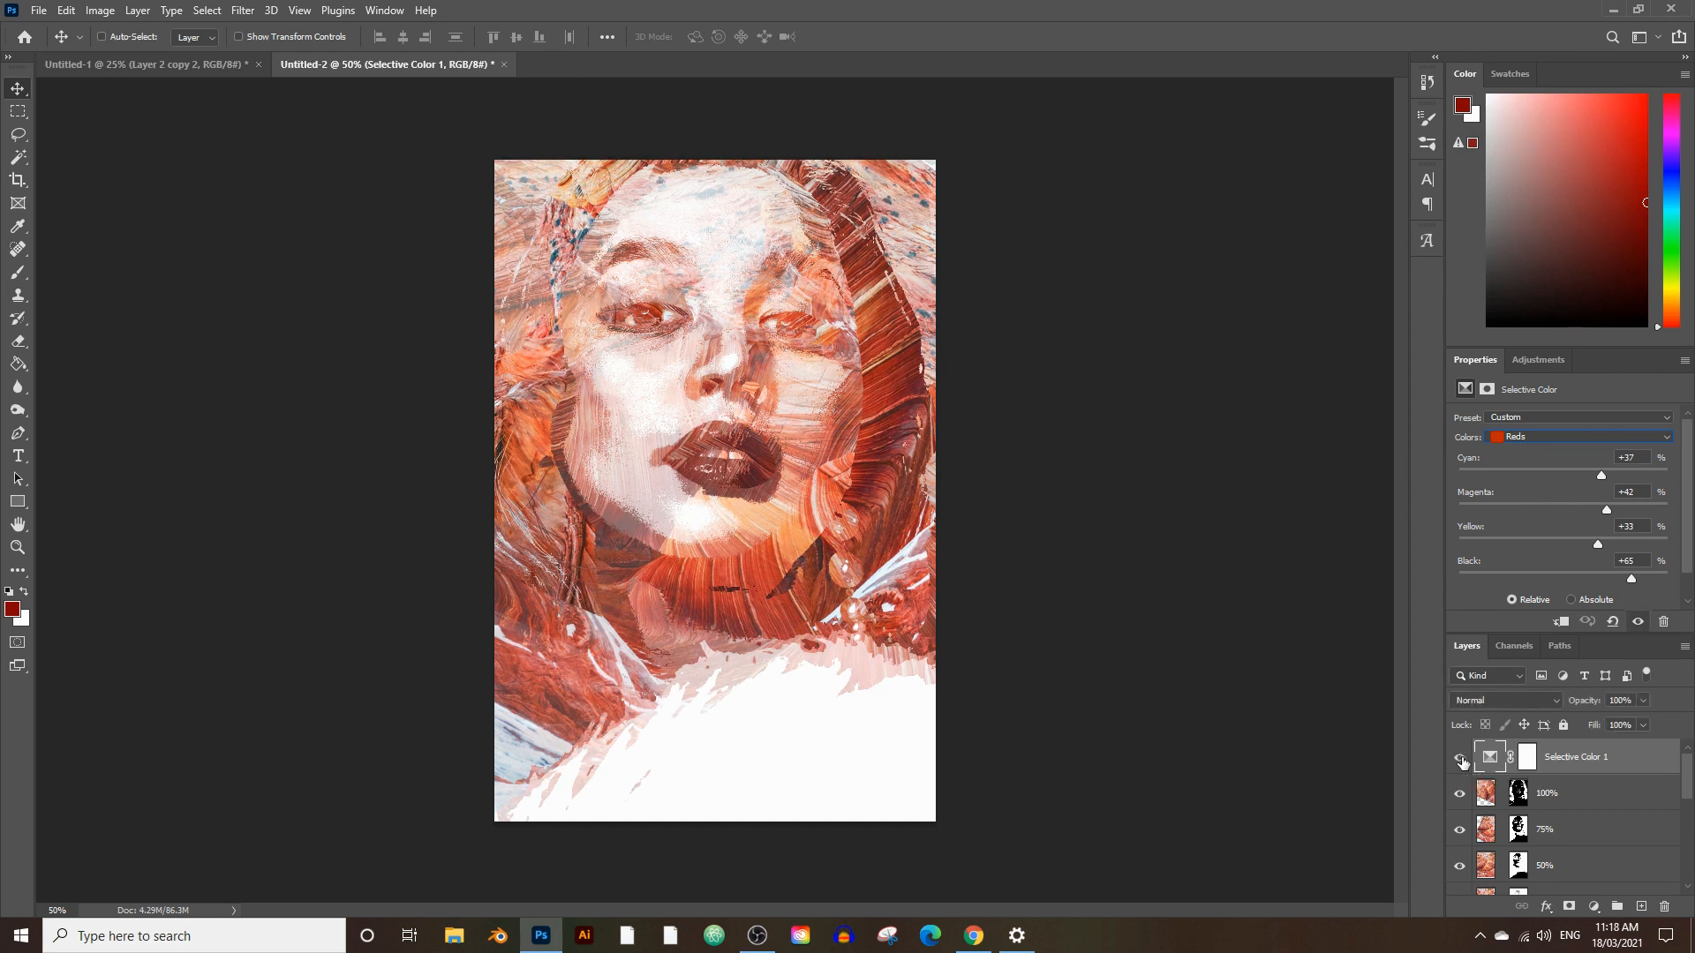
click(1461, 759)
click(1460, 759)
click(1460, 758)
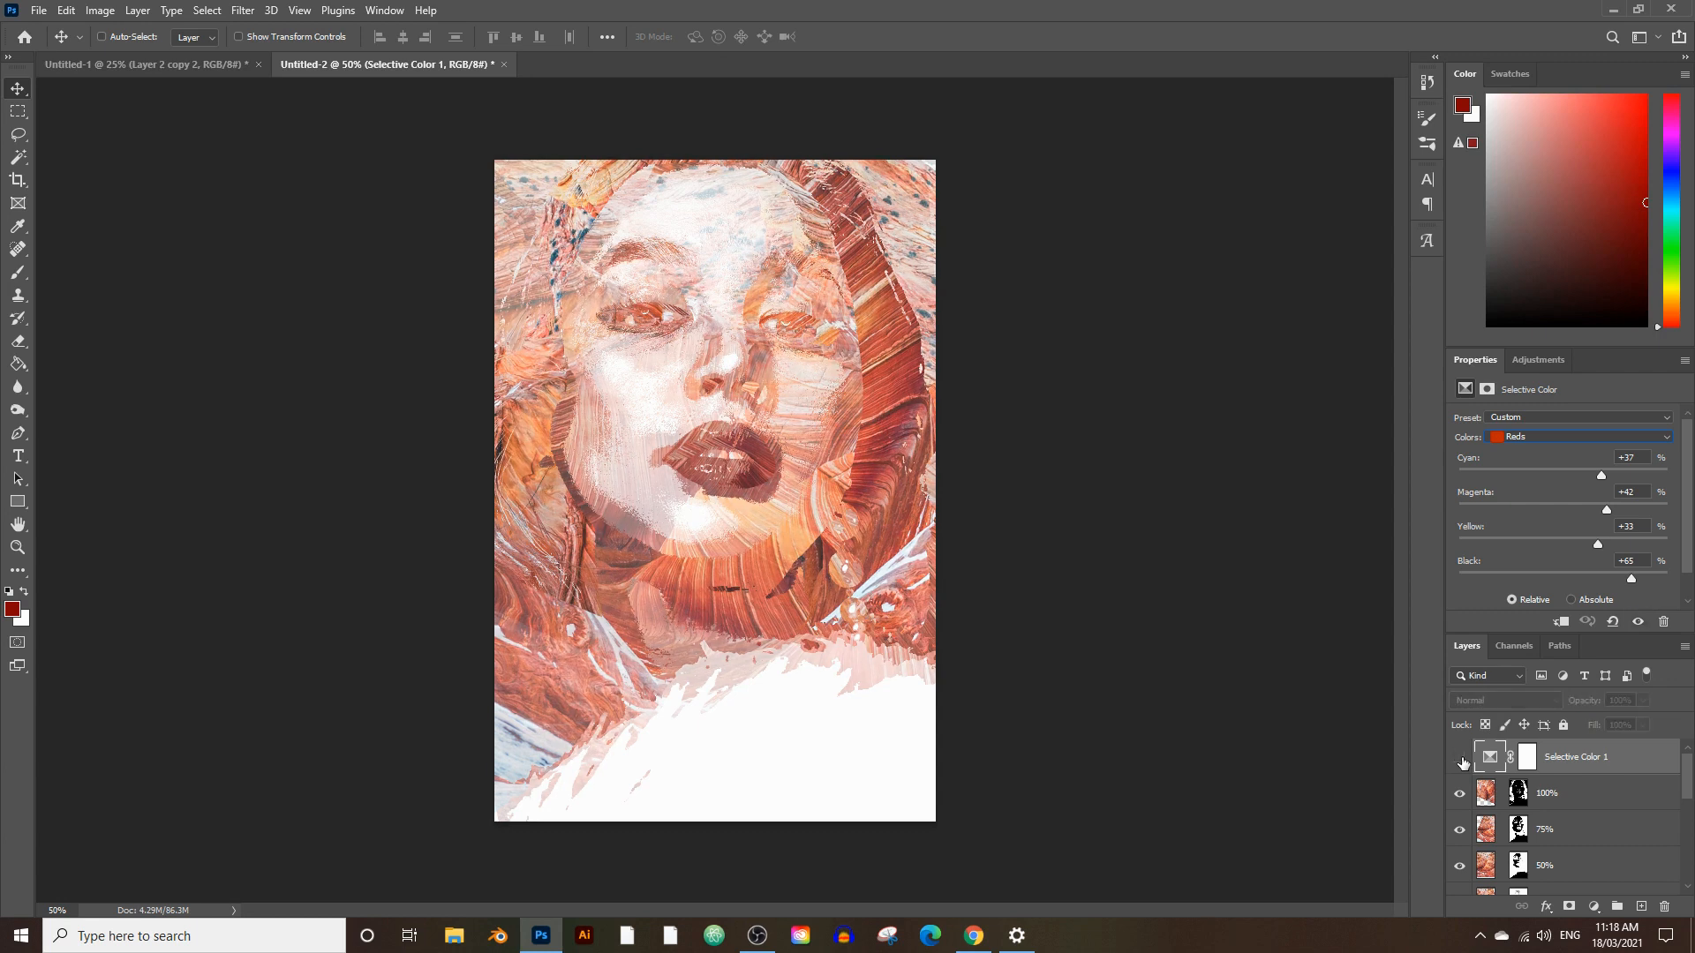
Set the Selective Color Yellows to Cyan +29, Magenta -66 and Yellow +69, with the adjustment layer shown.
click(1566, 437)
click(1545, 463)
drag(1563, 511, 1634, 544)
click(1459, 757)
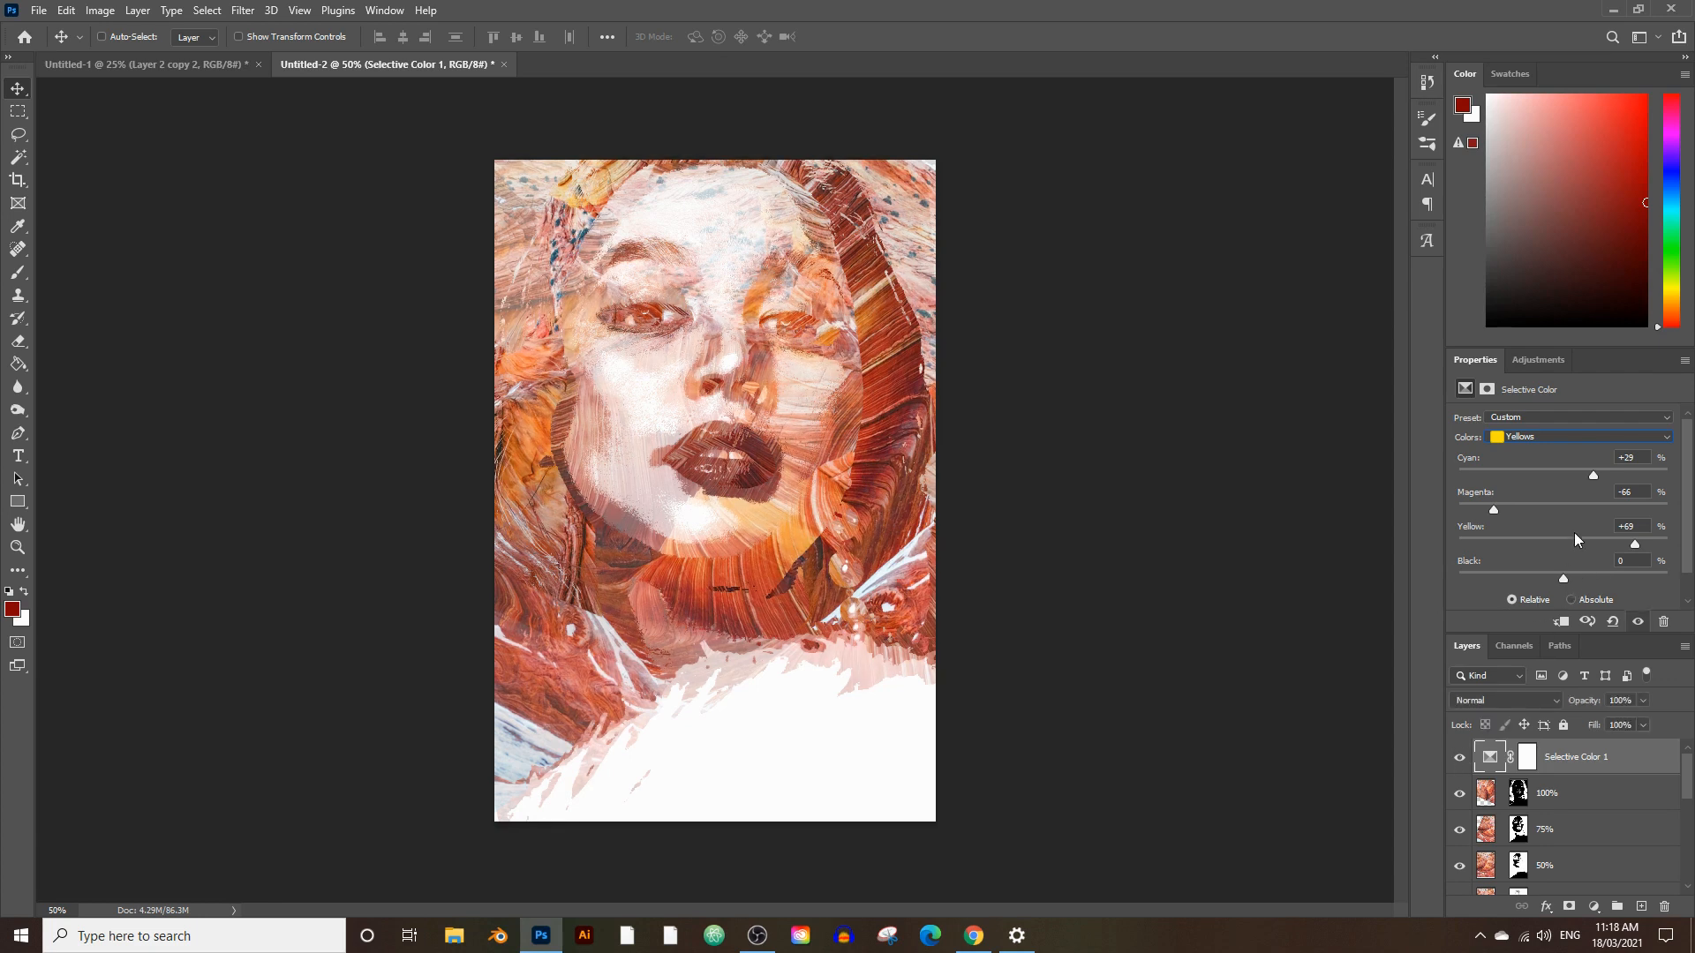
Delete the Selective Color adjustment layer above the 100% layer.
click(1580, 437)
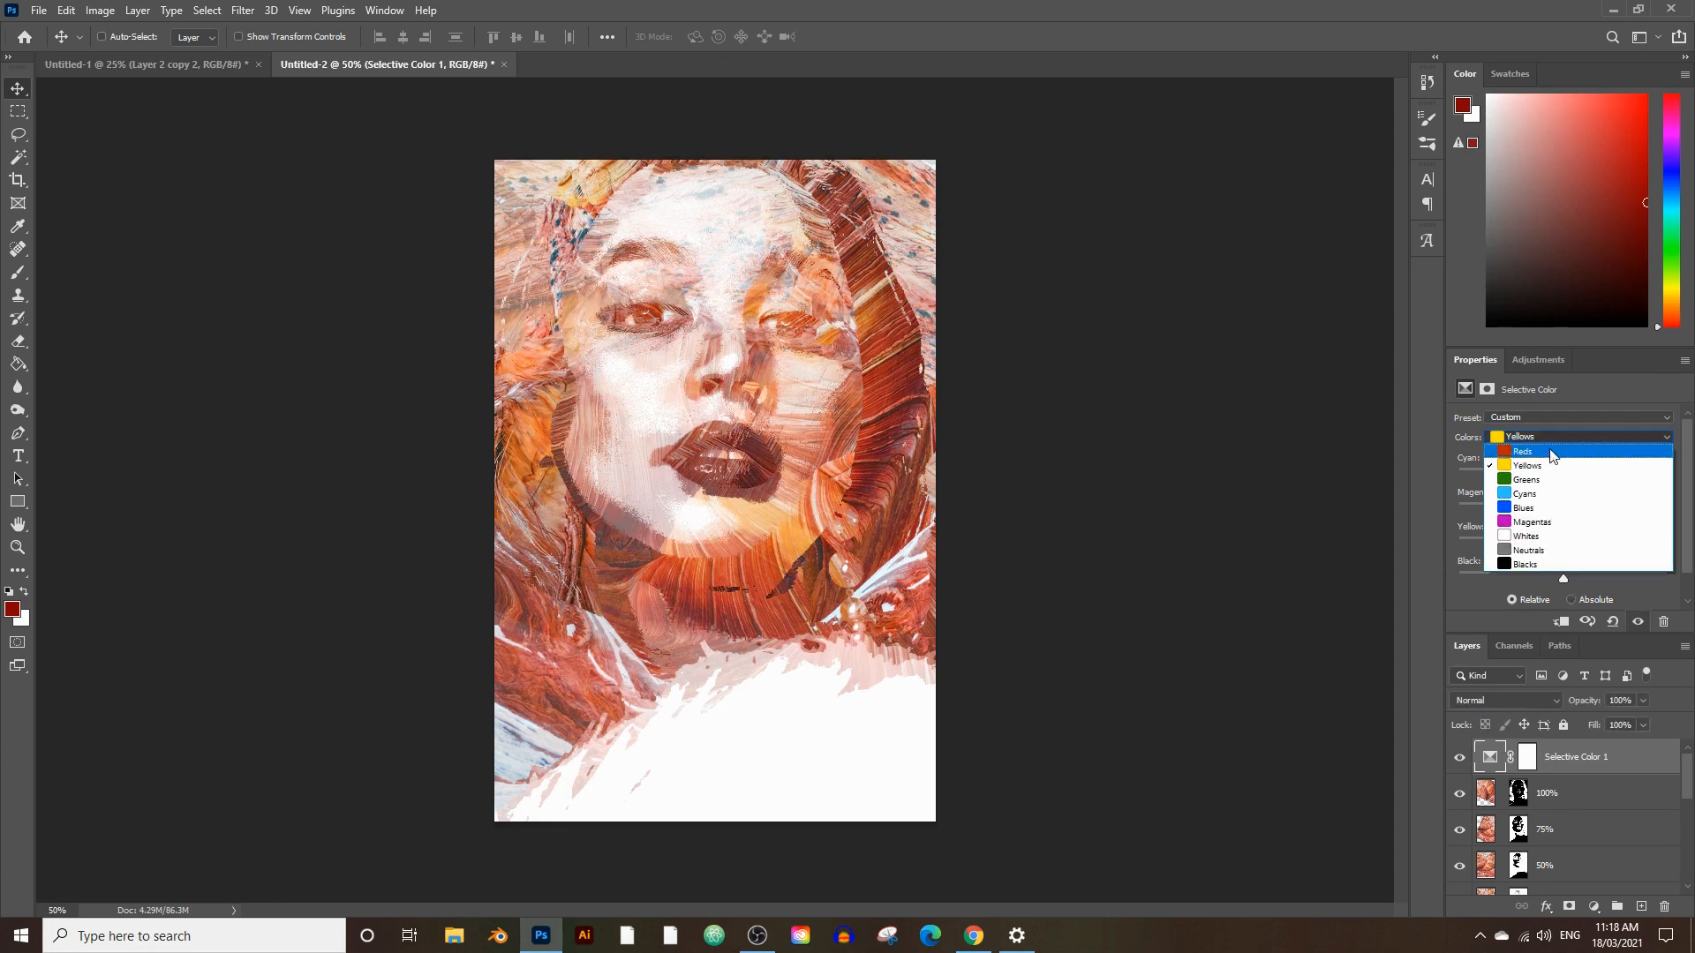
click(1536, 426)
key(Delete)
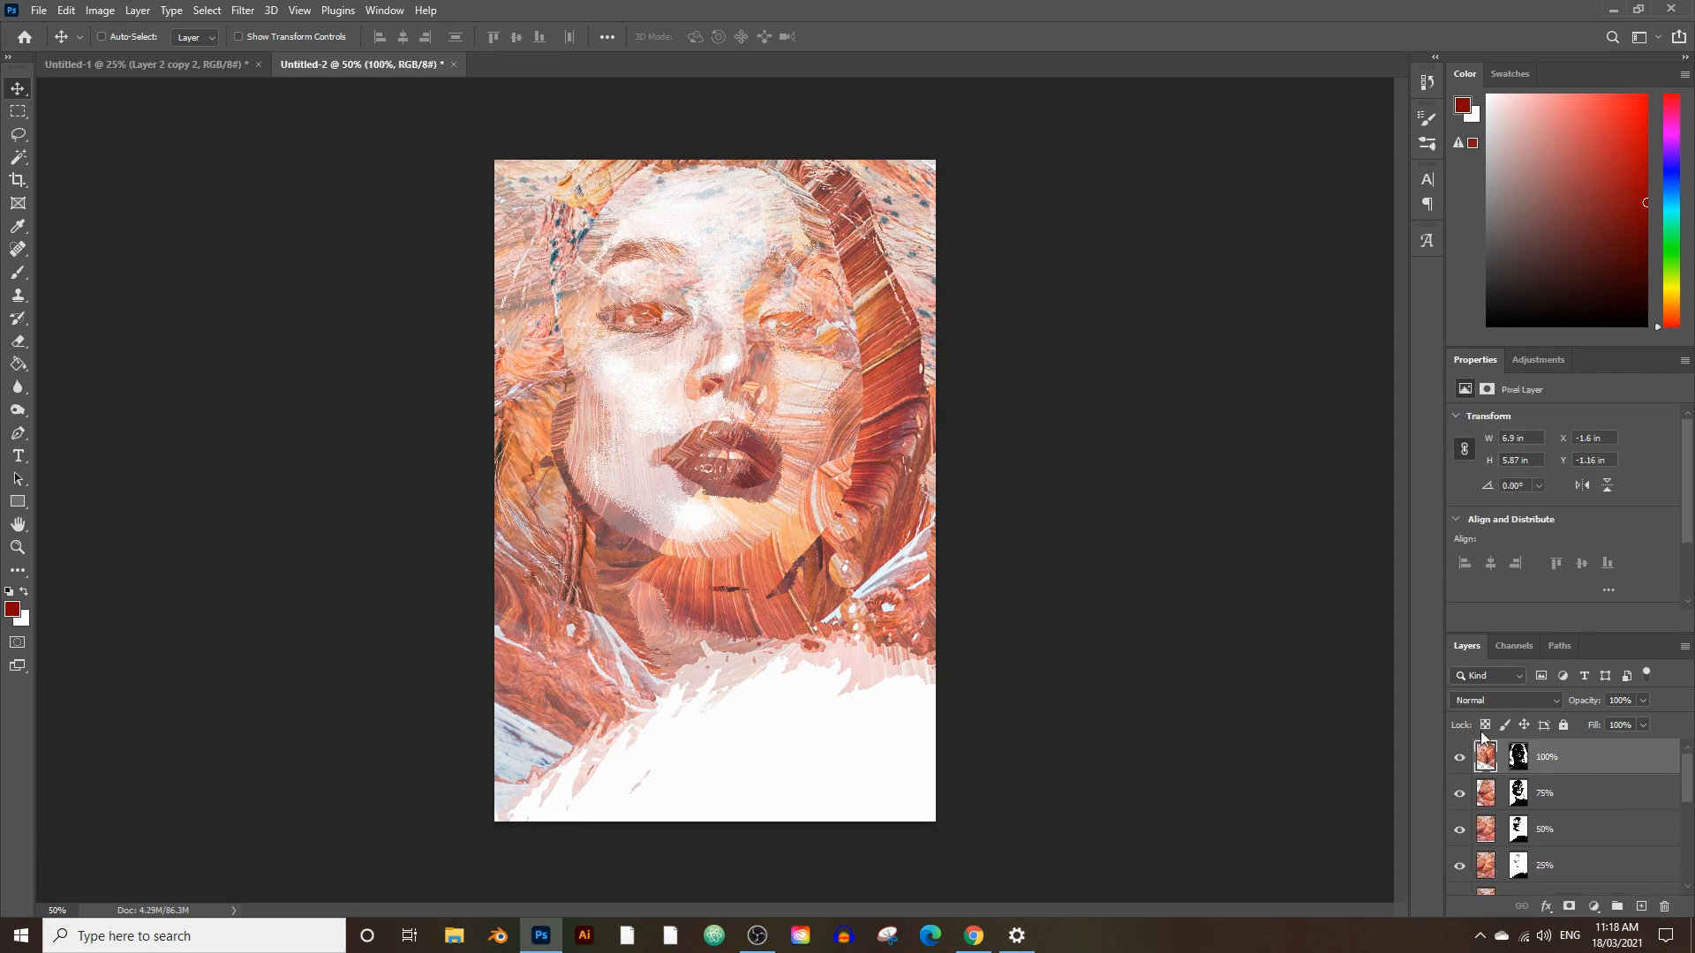
Add a new Selective Color adjustment layer above the 100% layer and set its Yellows to Cyan +55, Magenta -70, Yellow -70 and Black +70.
click(1593, 907)
click(1605, 905)
click(1555, 436)
click(1561, 473)
drag(1568, 473, 1601, 585)
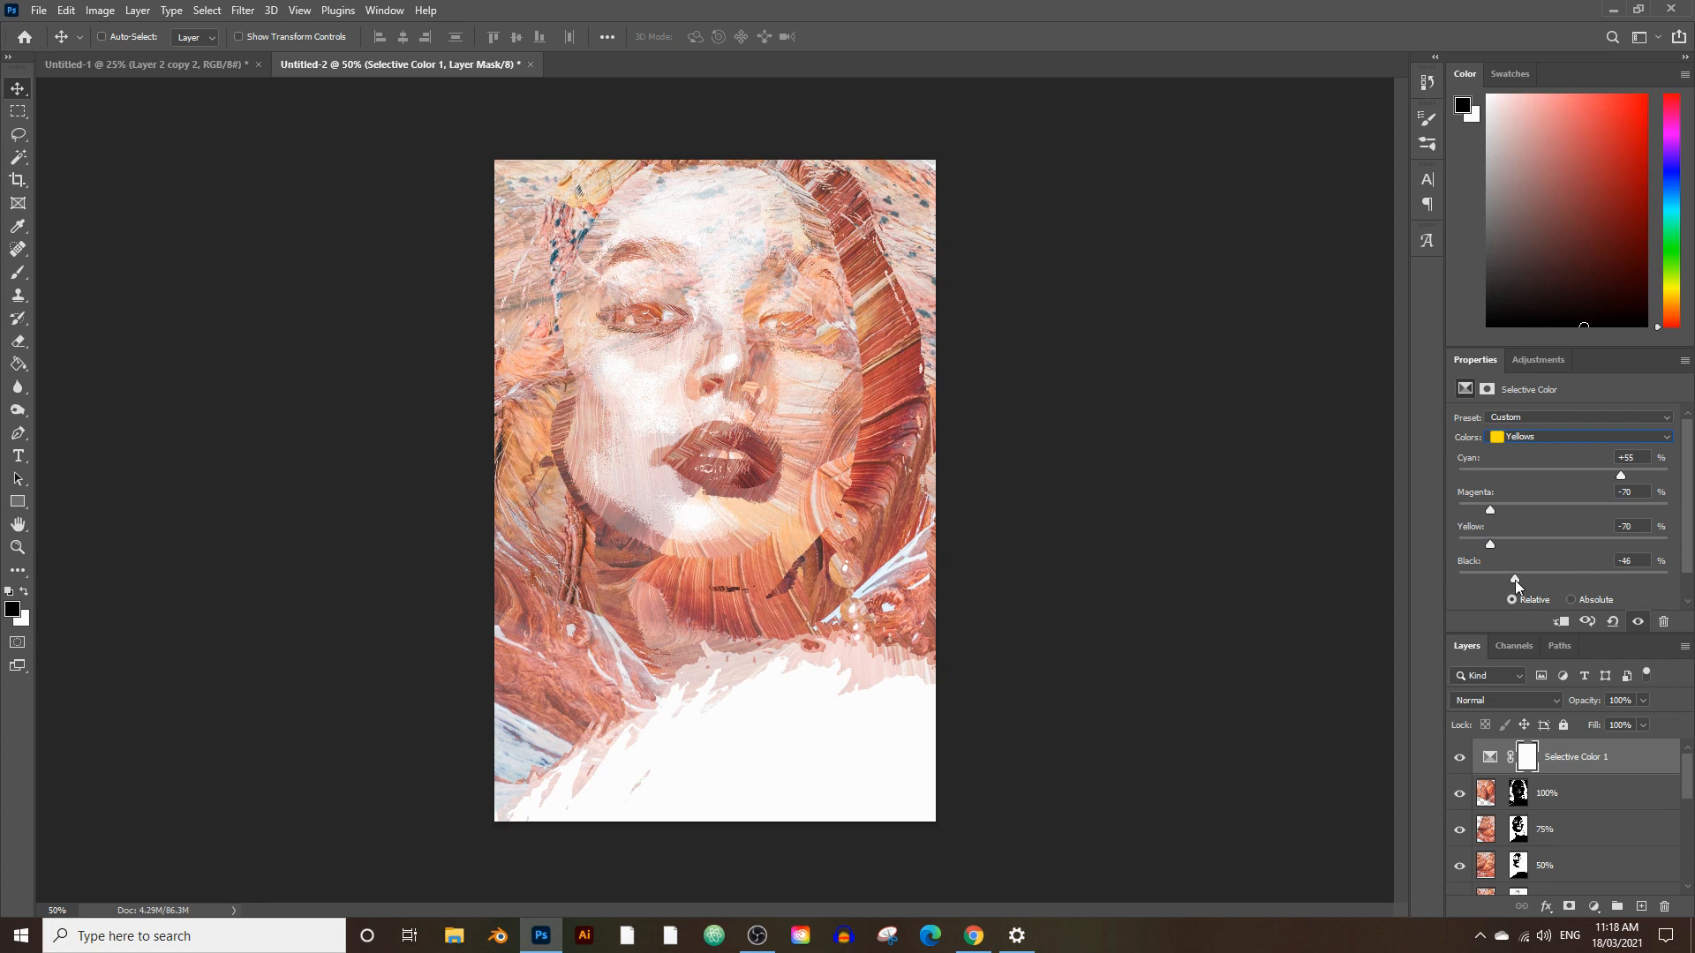
click(1580, 792)
click(1577, 761)
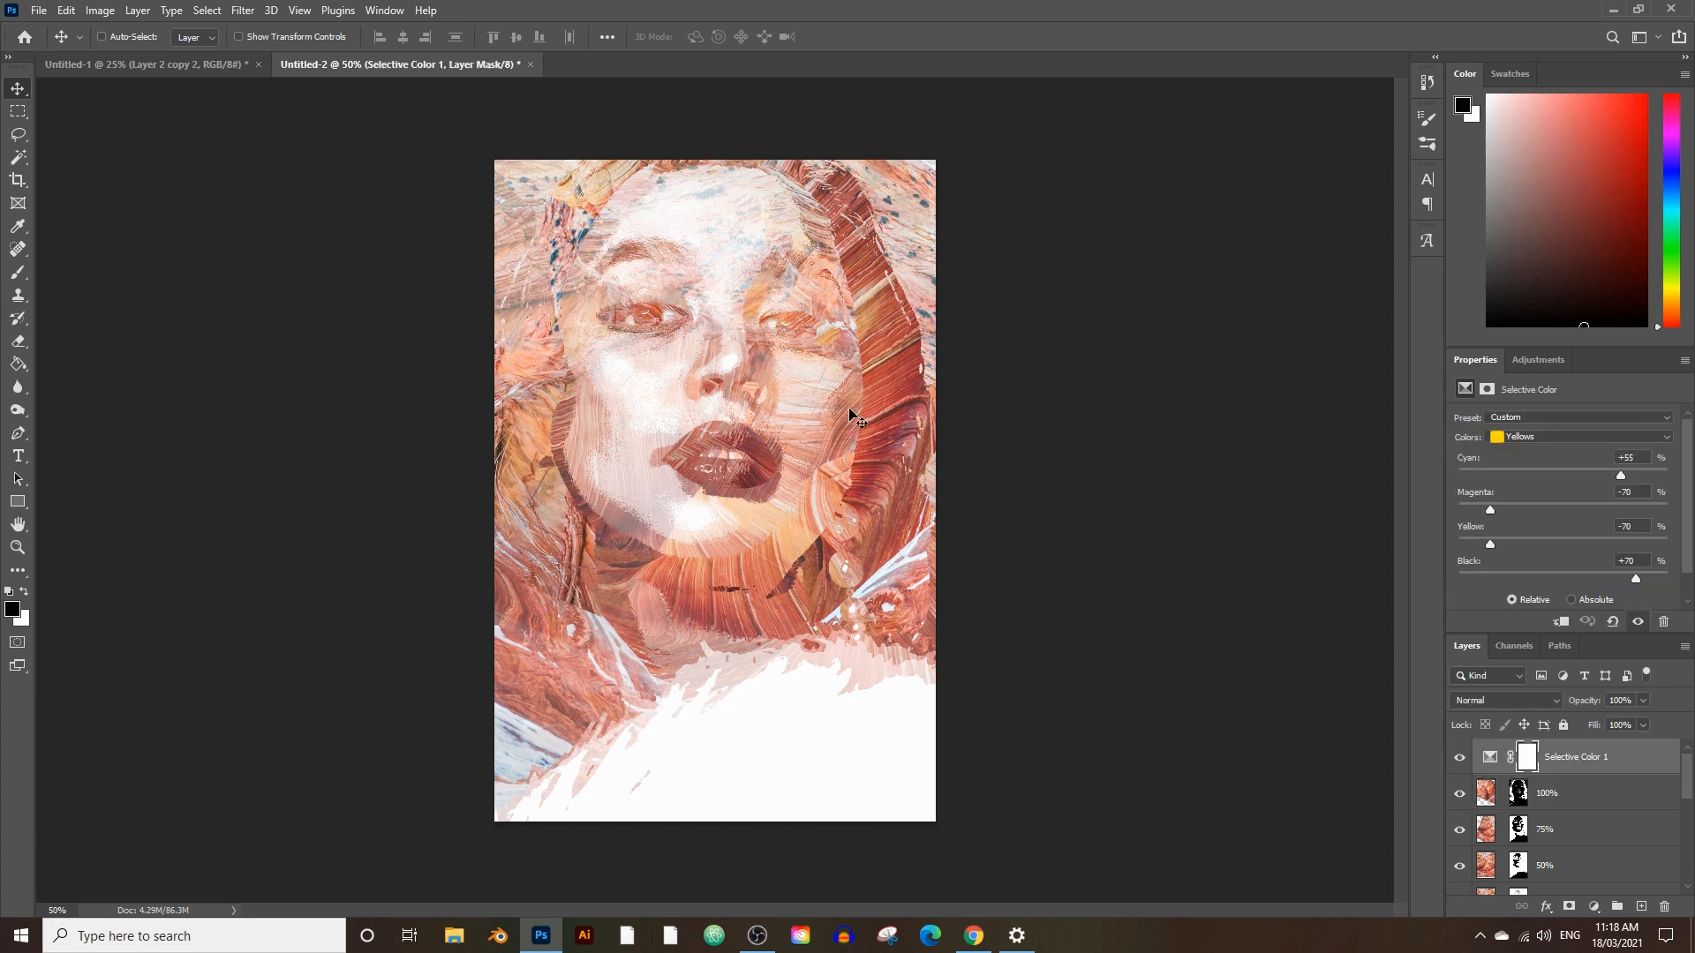